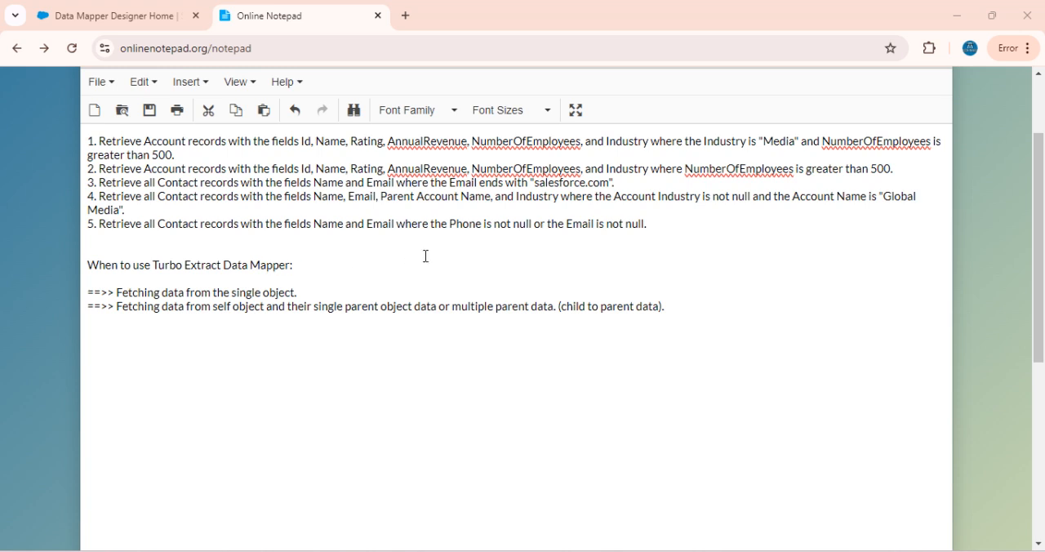
Review the five retrieval tasks and the notes on when to use a Turbo Extract Data Mapper
{"action": "left_click", "coordinate": [667, 224]}
{"action": "left_click_drag", "start_coordinate": [668, 224], "coordinate": [382, 210]}
{"action": "left_click", "coordinate": [307, 262]}
{"action": "left_click_drag", "start_coordinate": [307, 263], "coordinate": [88, 263]}
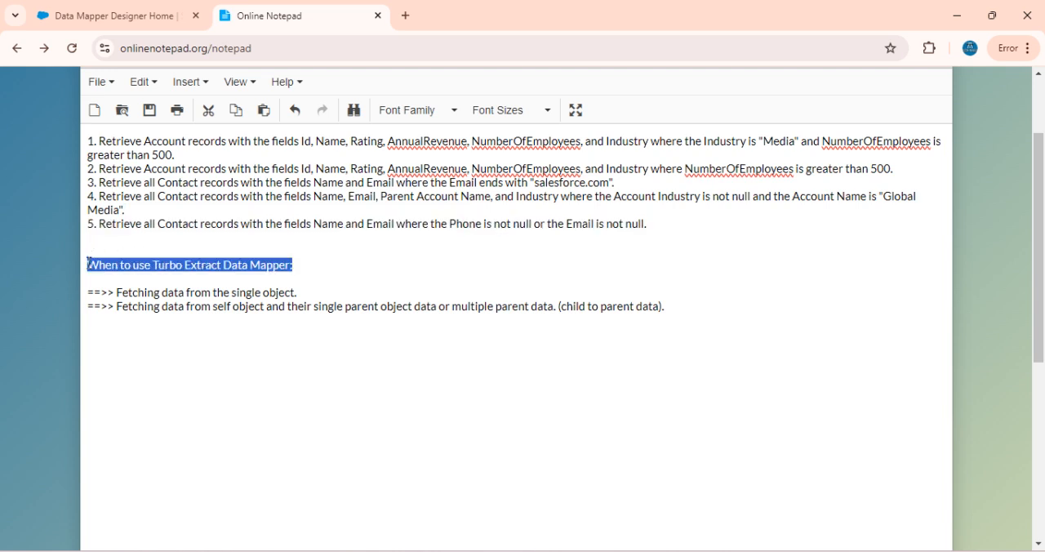
{"action": "left_click", "coordinate": [296, 264]}
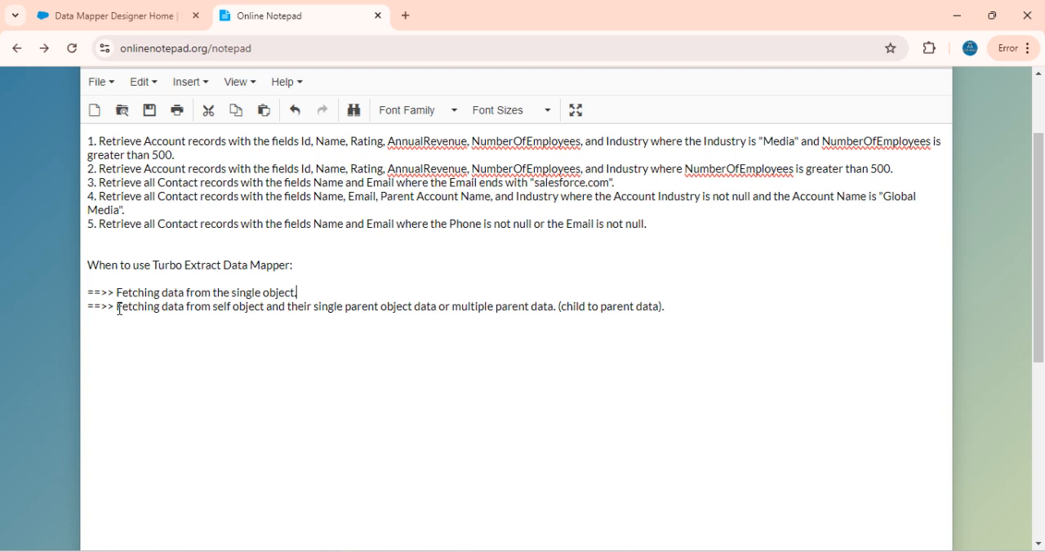
{"action": "left_click", "coordinate": [268, 308]}
{"action": "left_click", "coordinate": [678, 306]}
In Salesforce OmniStudio, start a new Data Mapper named DRTask1 with the interface type Turbo Extract
{"action": "left_click", "coordinate": [110, 11]}
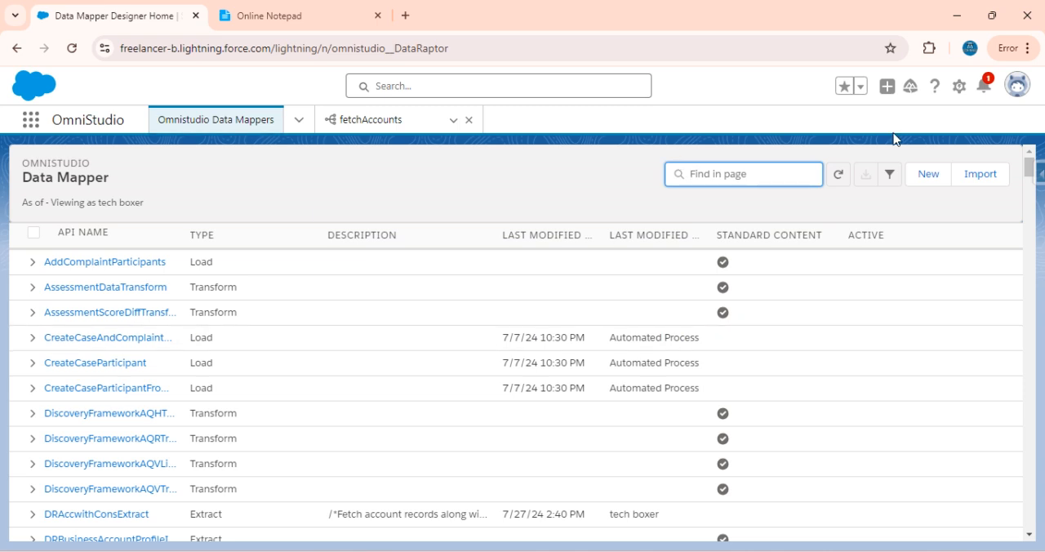
{"action": "left_click", "coordinate": [930, 173]}
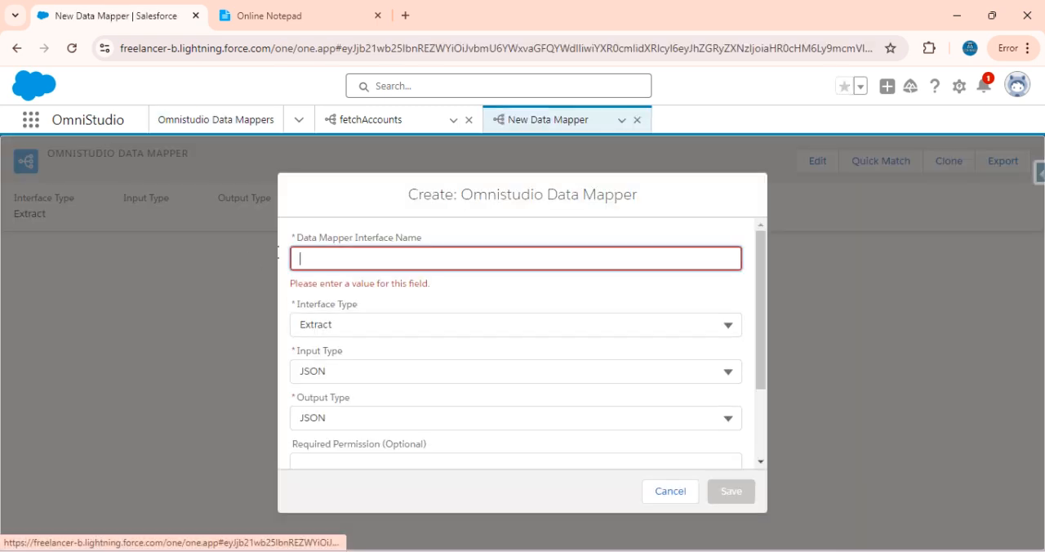
{"action": "left_click", "coordinate": [394, 262]}
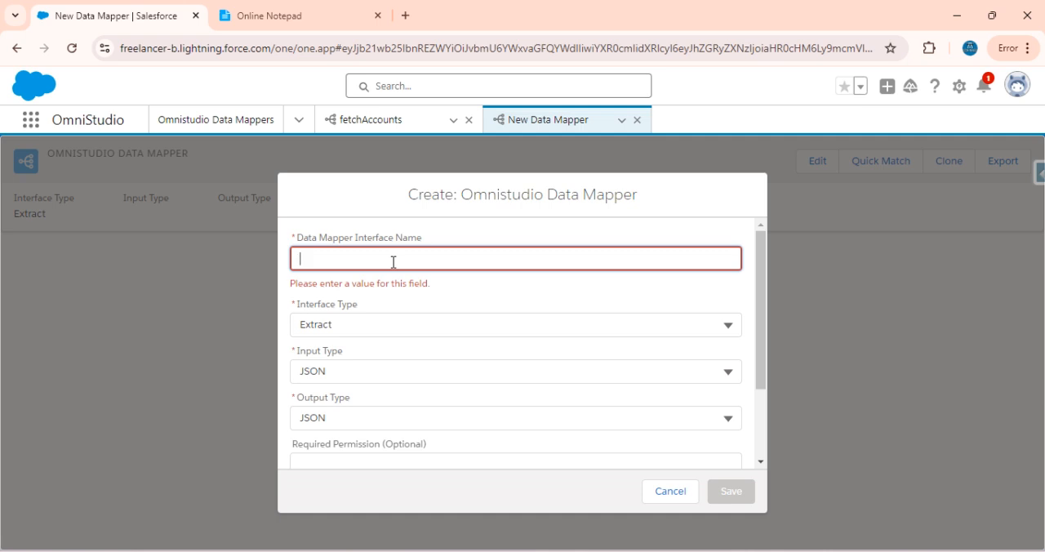
{"action": "type", "text": "DRT"}
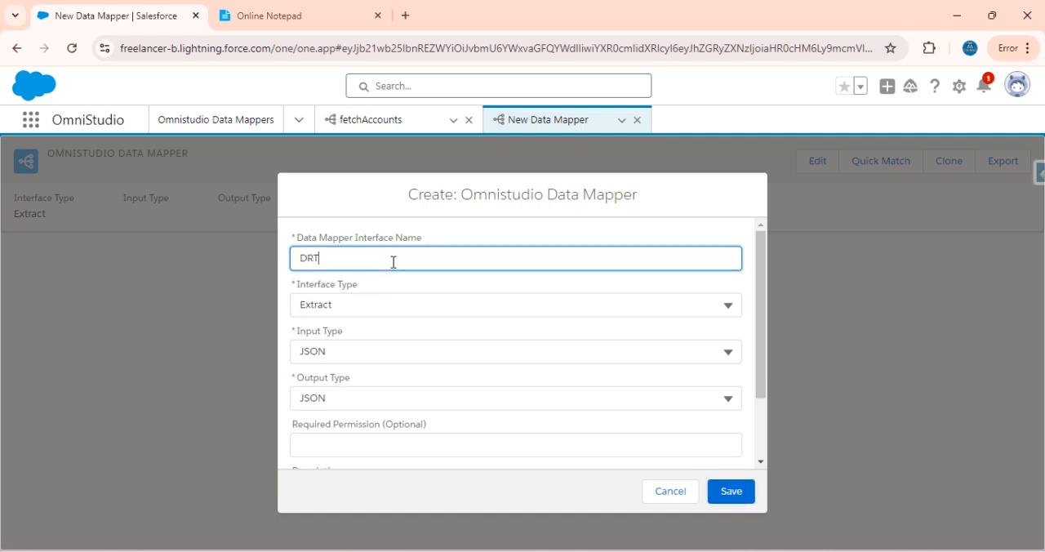
{"action": "type", "text": "ask1"}
{"action": "left_click", "coordinate": [344, 301]}
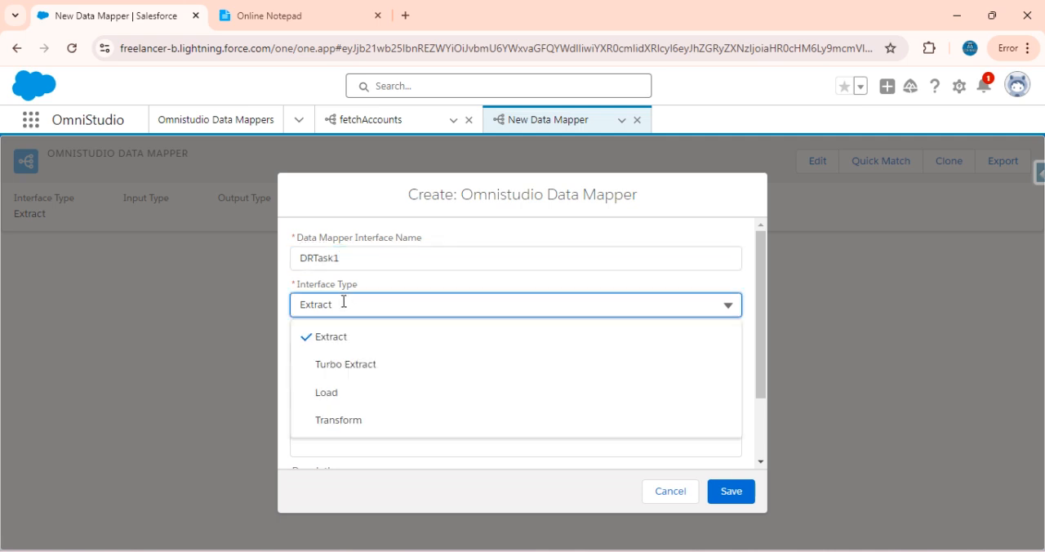
{"action": "left_click", "coordinate": [361, 373]}
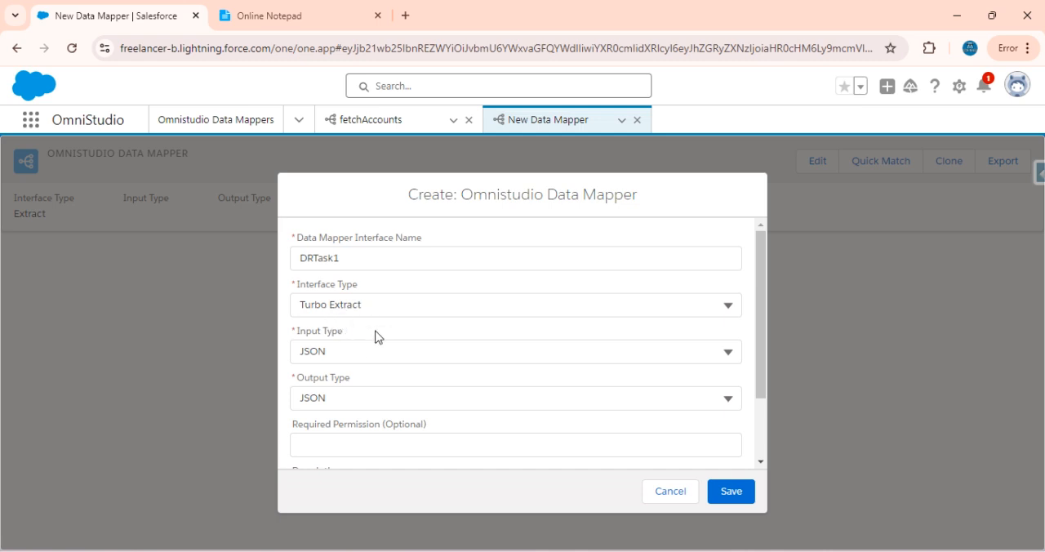
{"action": "scroll", "coordinate": [434, 376], "scroll_direction": "down", "scroll_amount": 2}
{"action": "scroll", "coordinate": [434, 373], "scroll_direction": "up", "scroll_amount": 2}
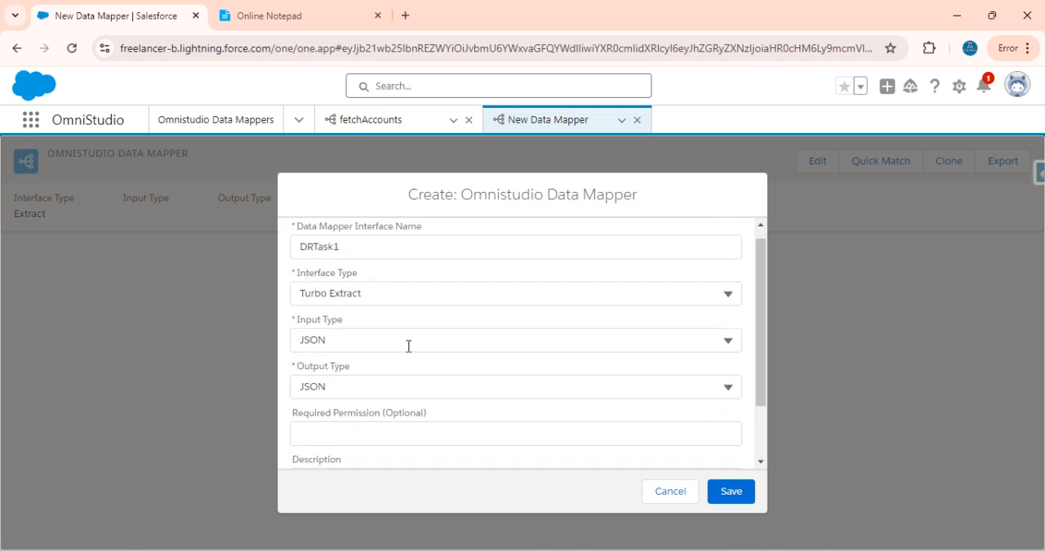
Check the object required by the first task in the Online Notepad notes and save the new Data Mapper in Salesforce
{"action": "left_click", "coordinate": [279, 12]}
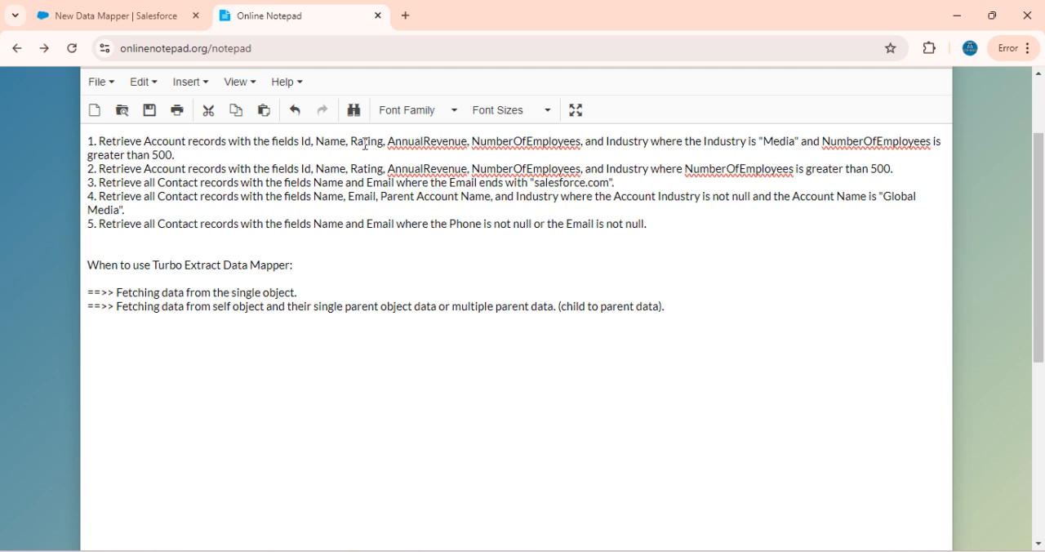
{"action": "double_click", "coordinate": [169, 147]}
{"action": "left_click", "coordinate": [133, 11]}
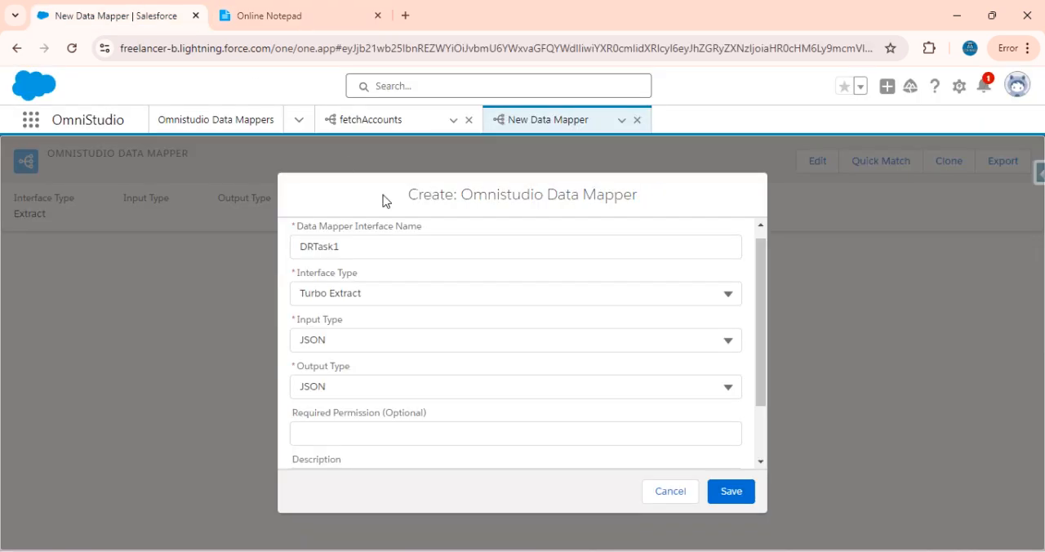
{"action": "scroll", "coordinate": [363, 304], "scroll_direction": "up", "scroll_amount": 1}
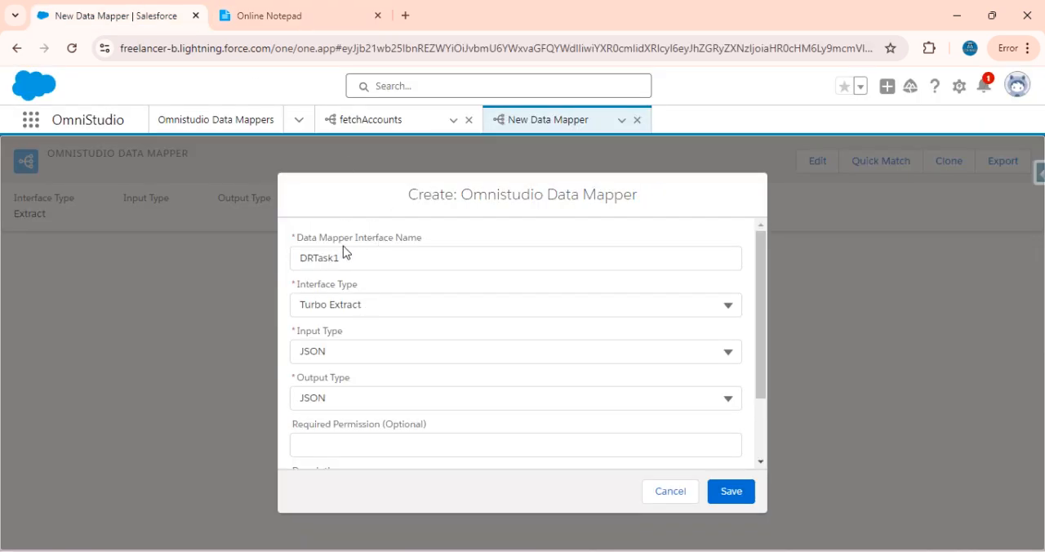
{"action": "scroll", "coordinate": [478, 331], "scroll_direction": "down", "scroll_amount": 2}
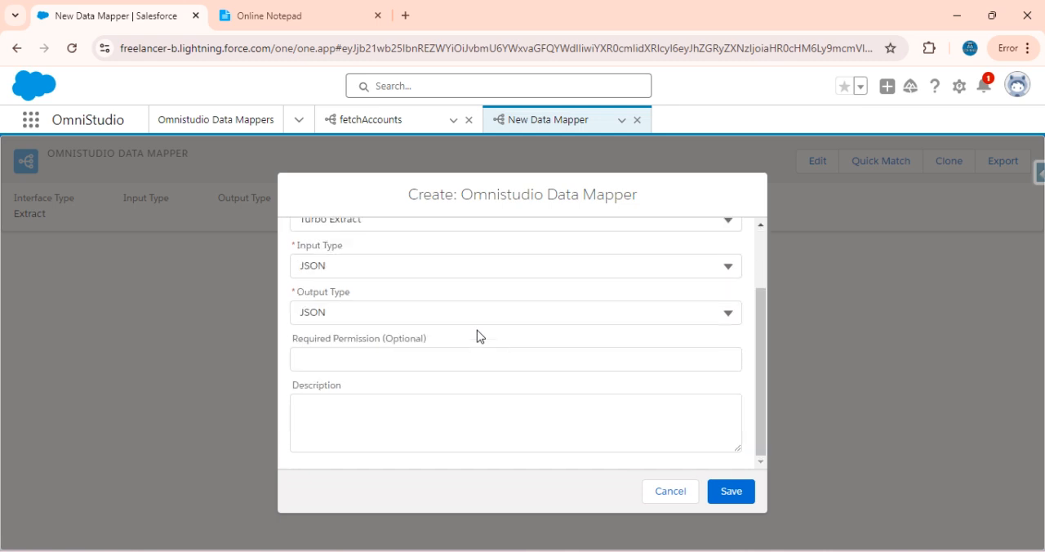
{"action": "left_click", "coordinate": [731, 494]}
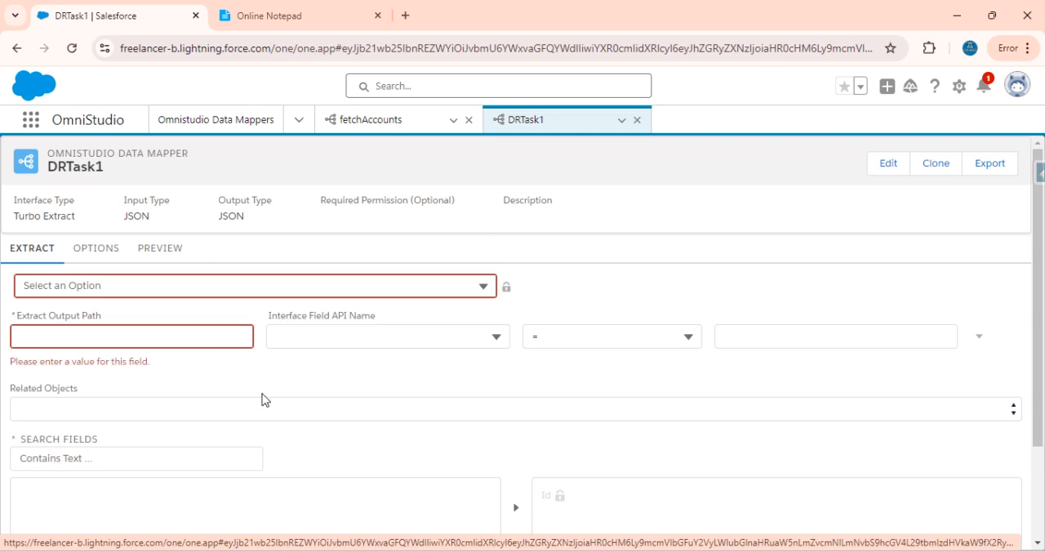
Set the extract object to Account and its extract output path to acc
{"action": "left_click", "coordinate": [98, 285]}
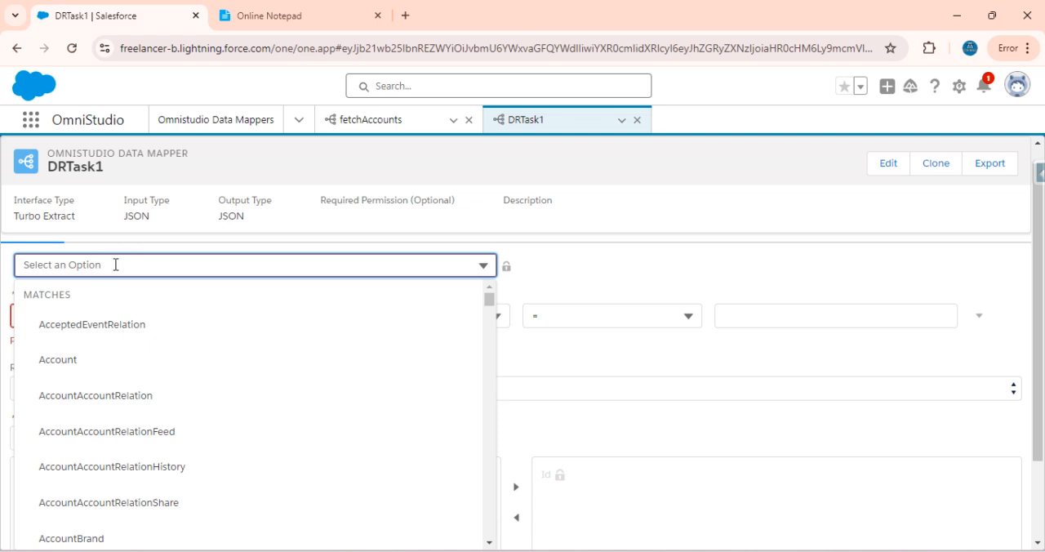
{"action": "scroll", "coordinate": [95, 267], "scroll_direction": "up", "scroll_amount": 1}
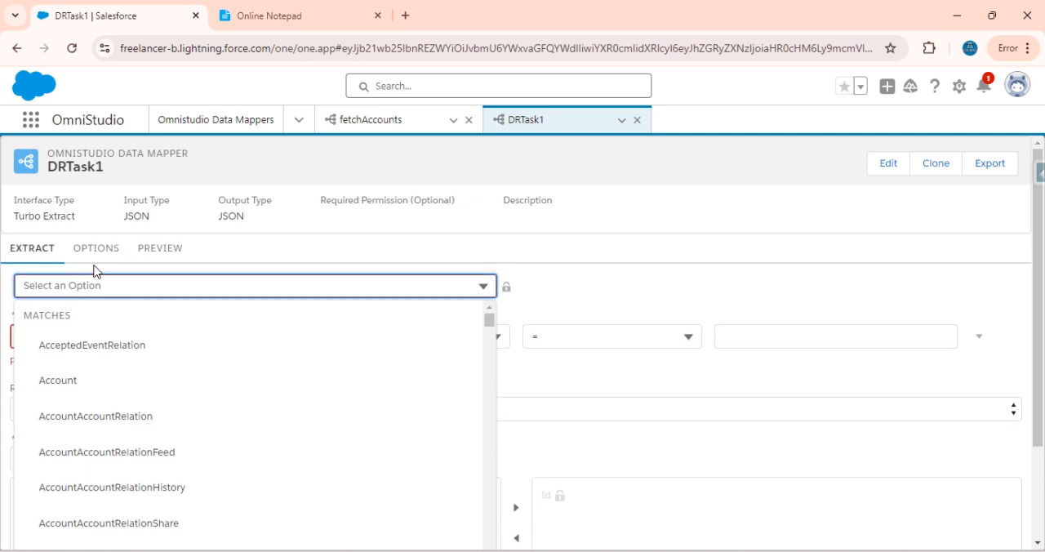
{"action": "left_click", "coordinate": [63, 388]}
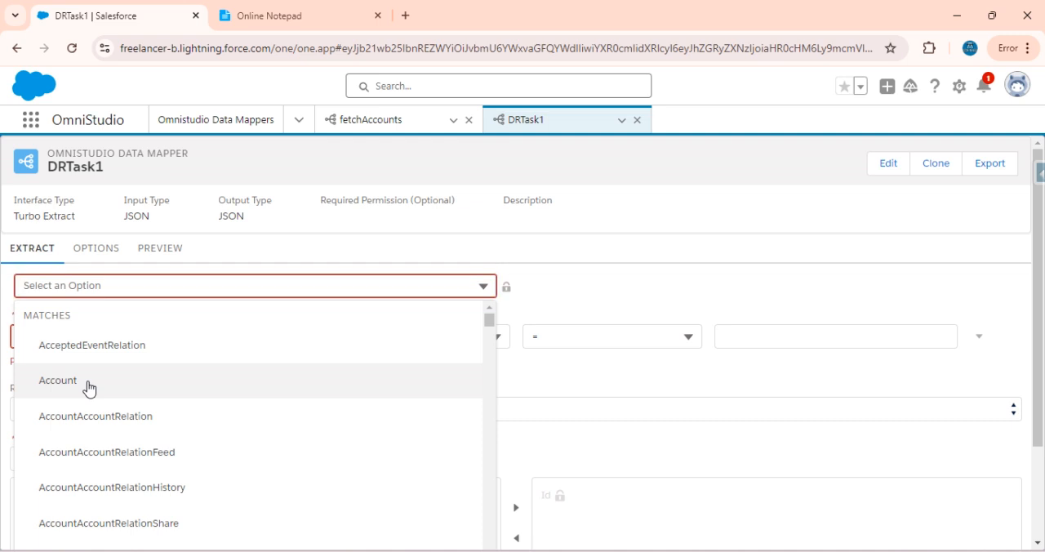
{"action": "left_click", "coordinate": [85, 331]}
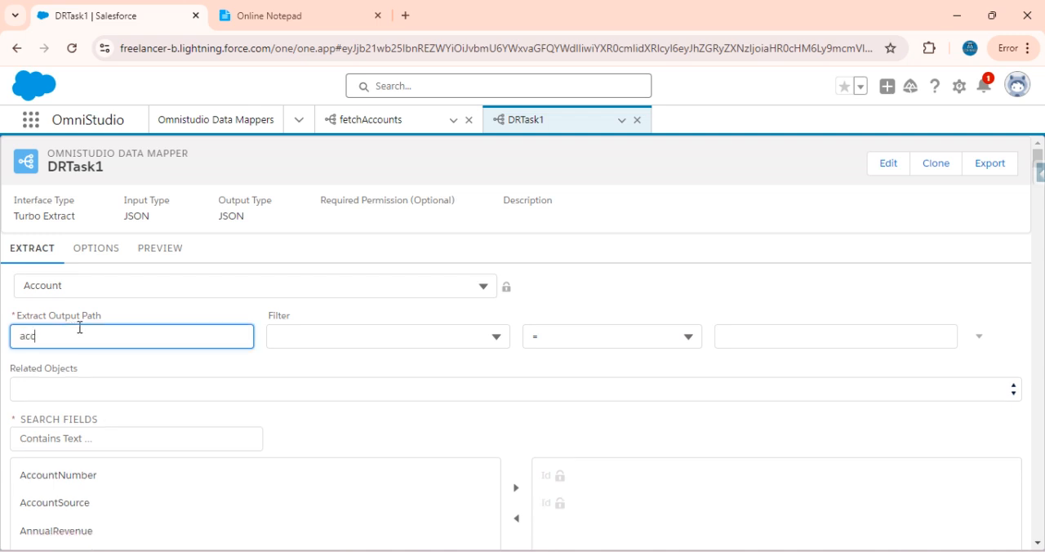
{"action": "left_click", "coordinate": [109, 319]}
{"action": "double_click", "coordinate": [29, 333]}
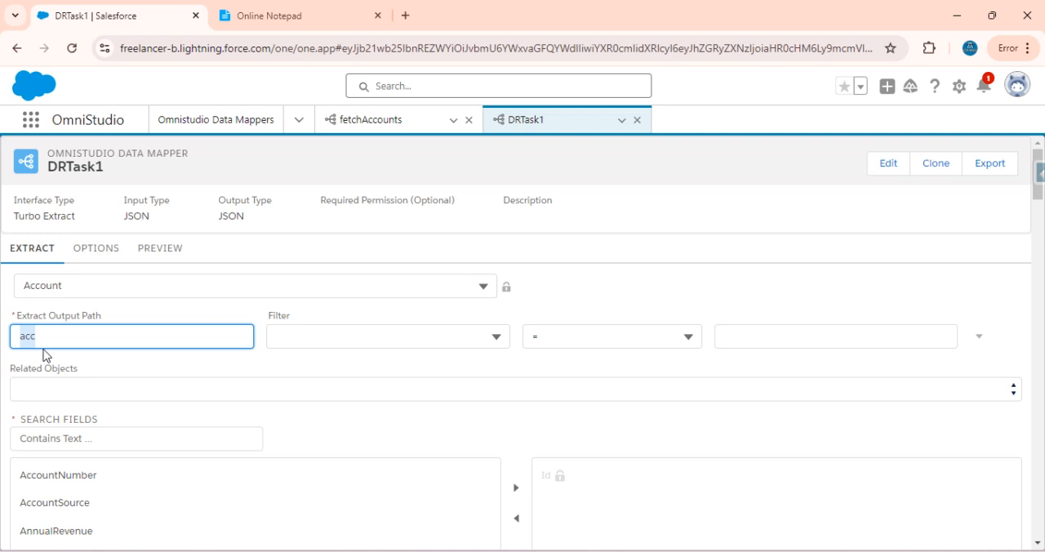
{"action": "scroll", "coordinate": [174, 485], "scroll_direction": "down", "scroll_amount": 2}
{"action": "scroll", "coordinate": [174, 485], "scroll_direction": "up", "scroll_amount": 2}
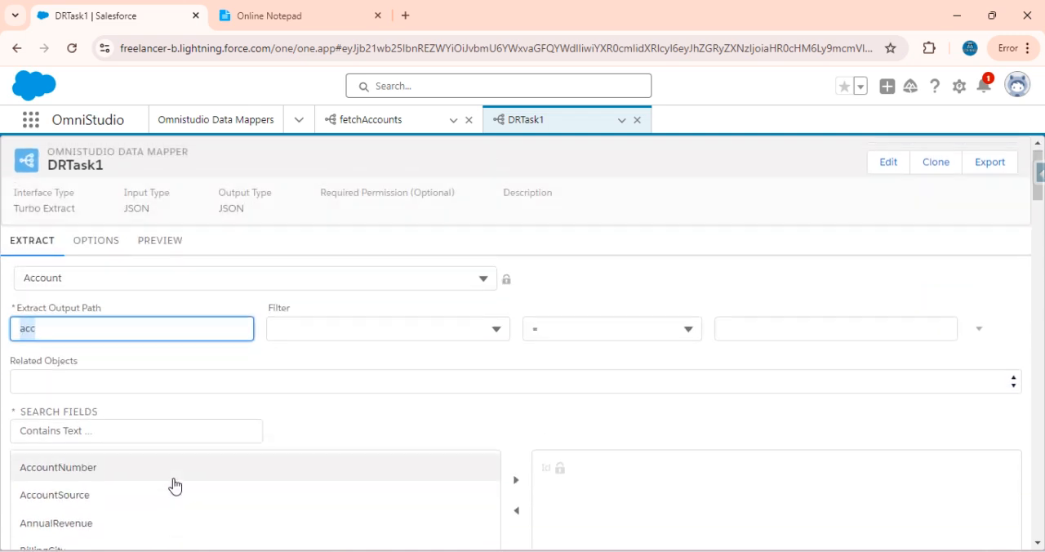
Add the Account filter Id <> "$Vlocity.NULL"
{"action": "left_click", "coordinate": [334, 330]}
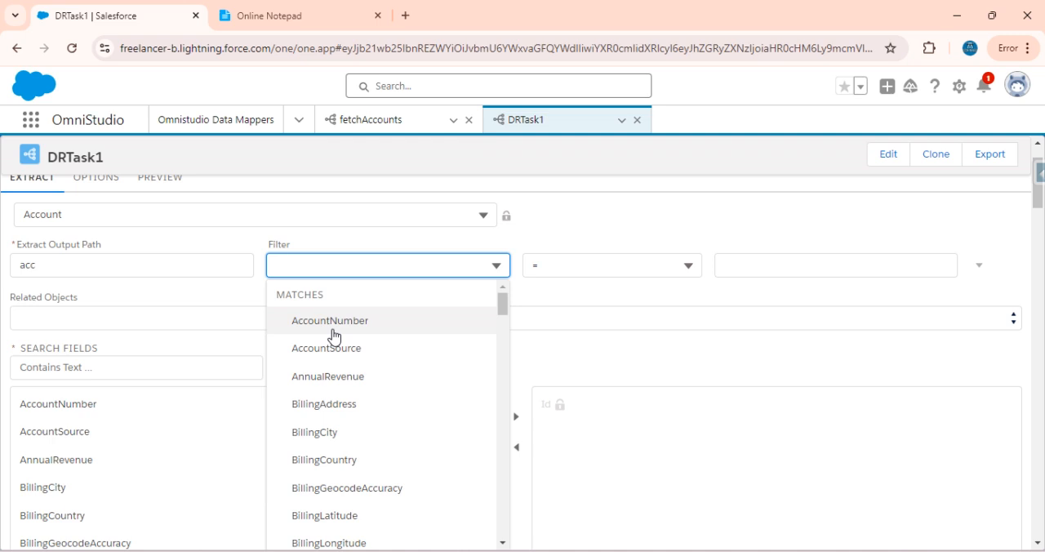
{"action": "type", "text": "Id"}
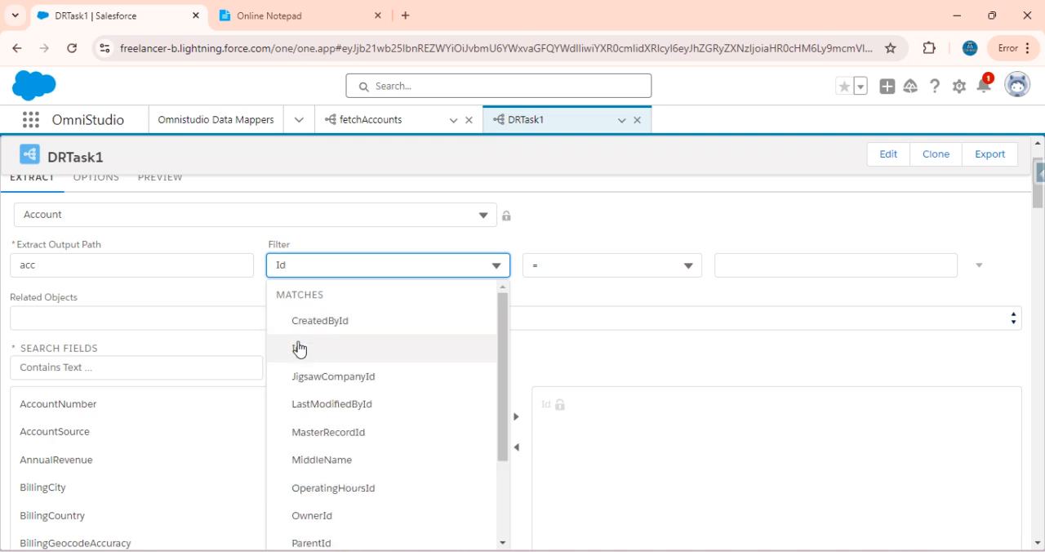
{"action": "left_click", "coordinate": [299, 348]}
{"action": "left_click", "coordinate": [609, 258]}
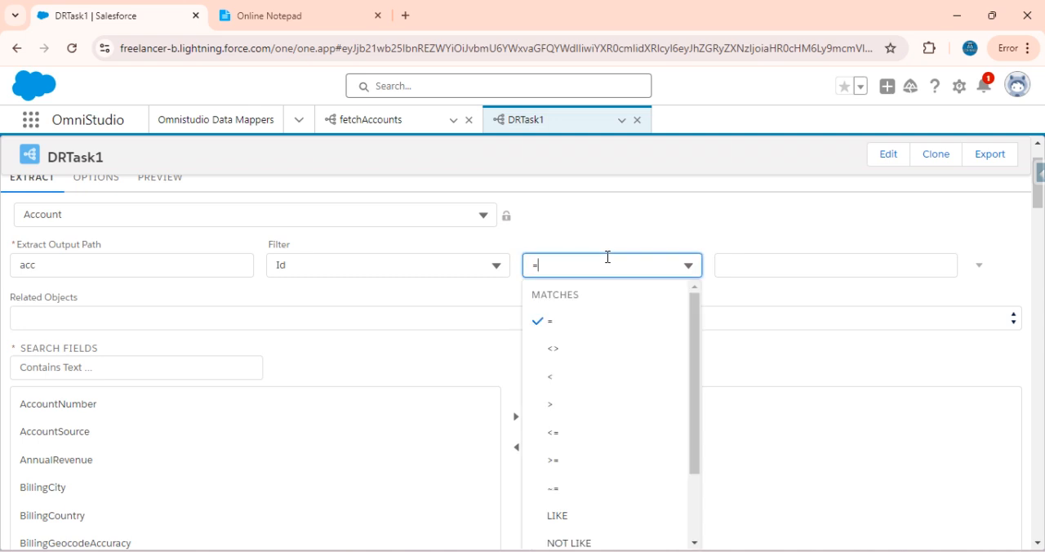
{"action": "left_click", "coordinate": [570, 360]}
{"action": "left_click", "coordinate": [785, 266]}
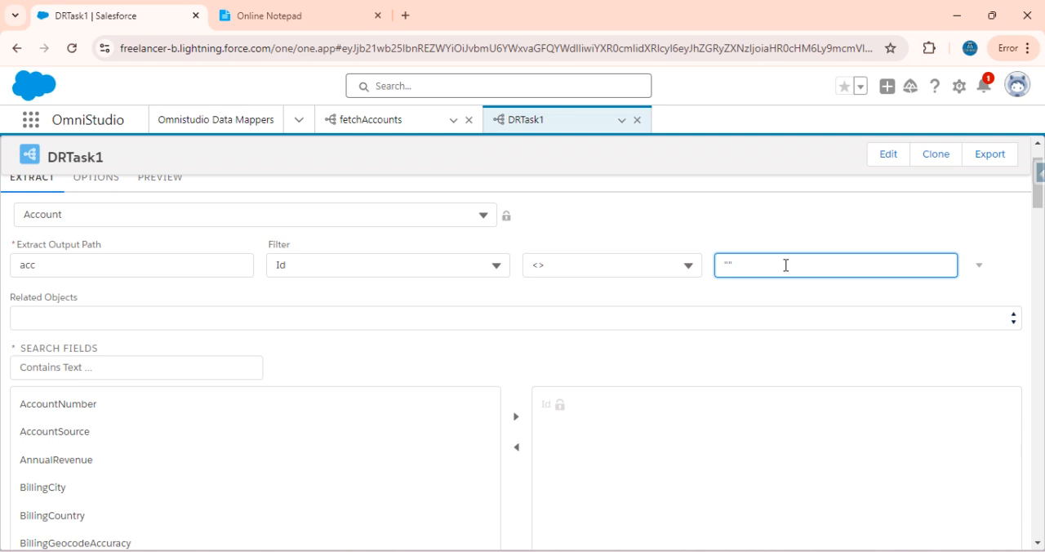
{"action": "key", "text": "BackSpace"}
{"action": "key", "text": "BackSpace"}
{"action": "type", "text": "SV"}
{"action": "type", "text": "locity"}
{"action": "type", "text": ".NULL"}
{"action": "type", "text": "\""}
Open the Data Export page of Salesforce Inspector Reloaded separately, keeping the Data Mapper open
{"action": "left_click", "coordinate": [937, 50]}
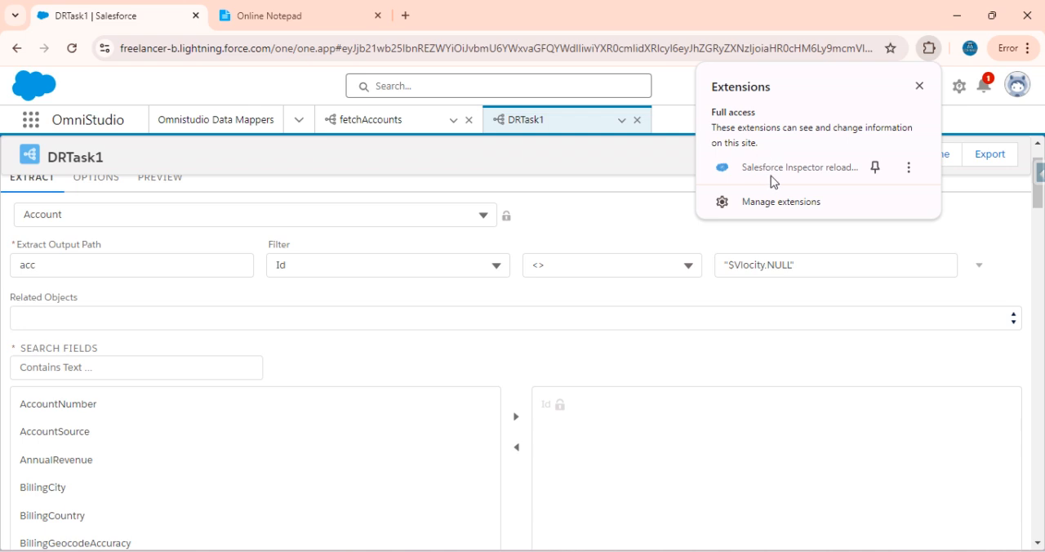
{"action": "left_click", "coordinate": [948, 265]}
{"action": "left_click_drag", "start_coordinate": [997, 223], "coordinate": [1030, 182]}
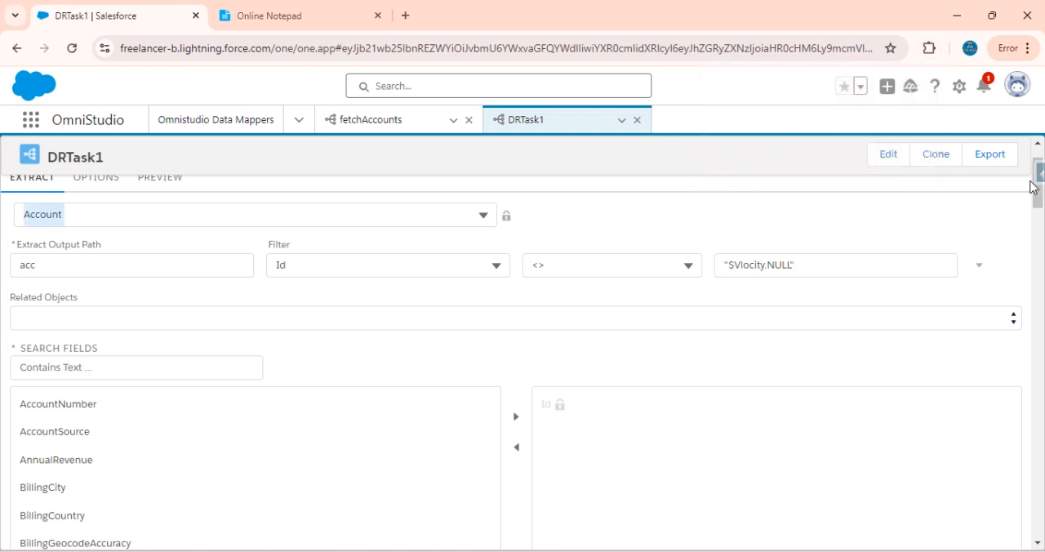
{"action": "left_click", "coordinate": [1037, 173]}
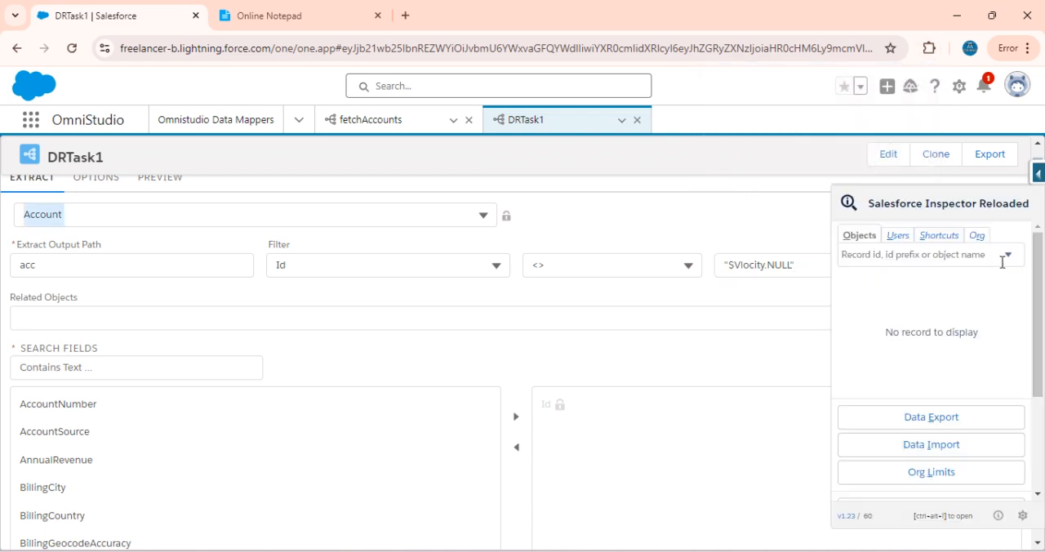
{"action": "right_click", "coordinate": [935, 416]}
{"action": "left_click", "coordinate": [765, 235]}
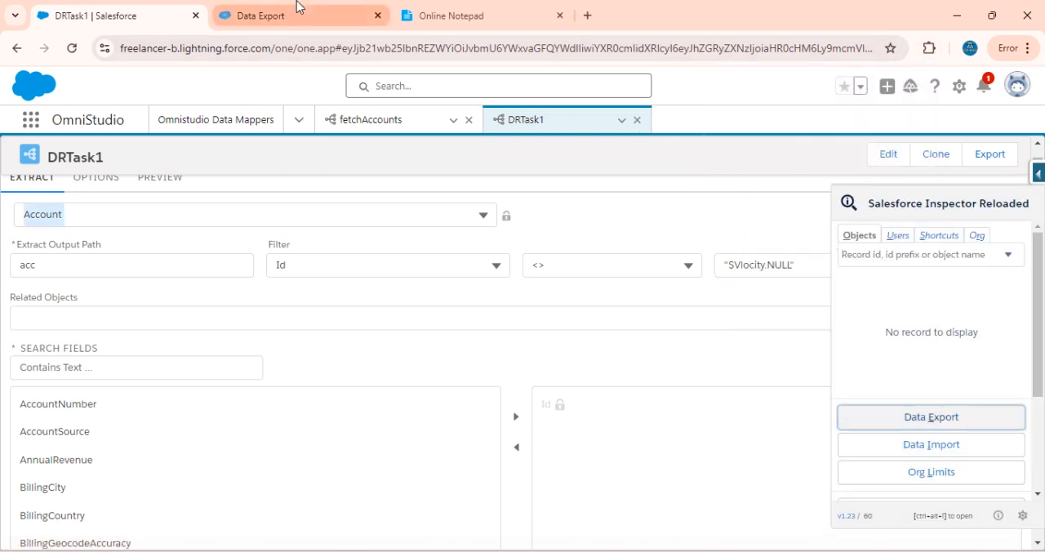
{"action": "left_click", "coordinate": [298, 6]}
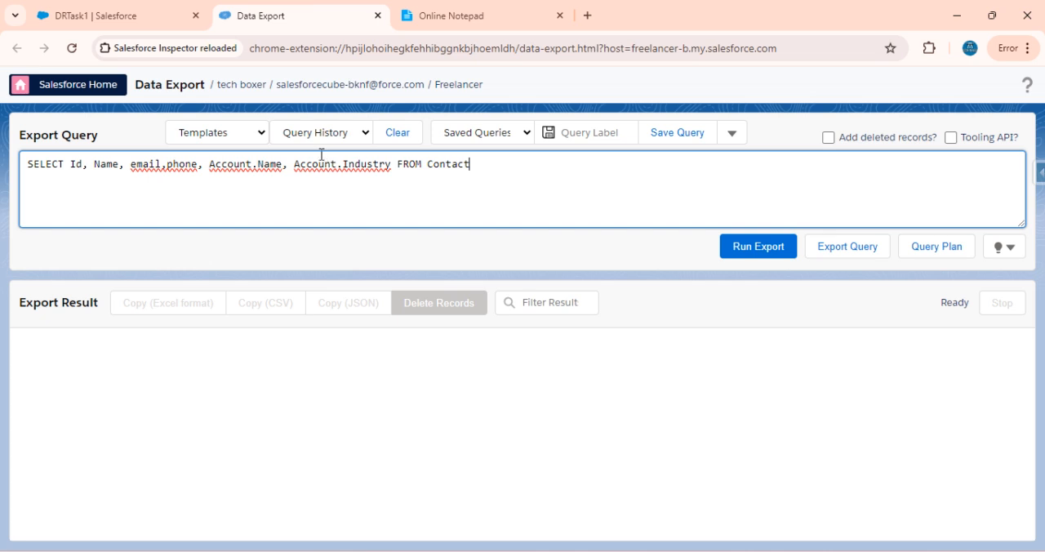
Delete everything after "SELECT Id, Name," in the export query
{"action": "left_click", "coordinate": [125, 168]}
{"action": "key", "text": "shift+End"}
{"action": "key", "text": "Delete"}
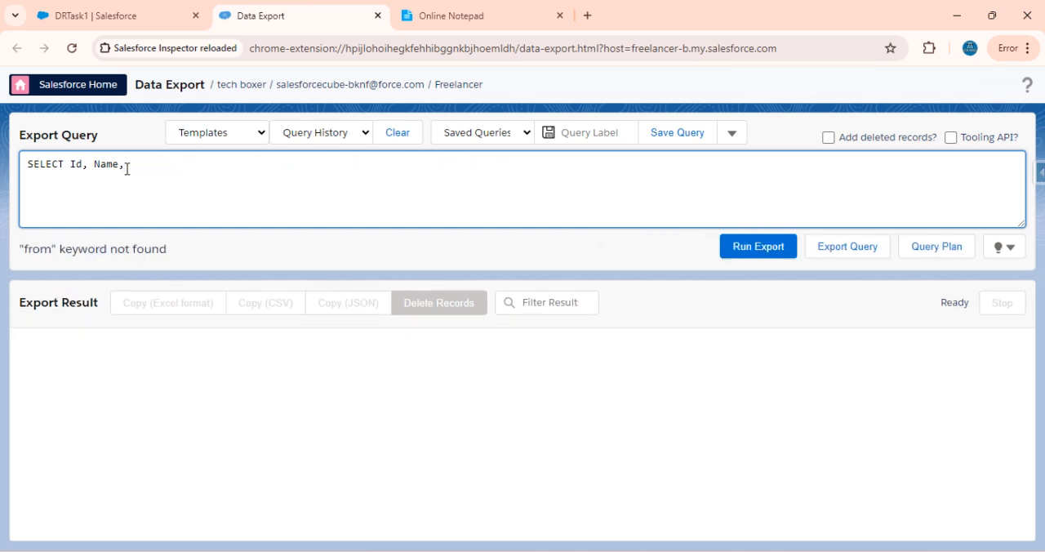
Copy the first task's field list from Online Notepad into the Data Export query and remove the duplicated Id and Name
{"action": "left_click", "coordinate": [517, 8]}
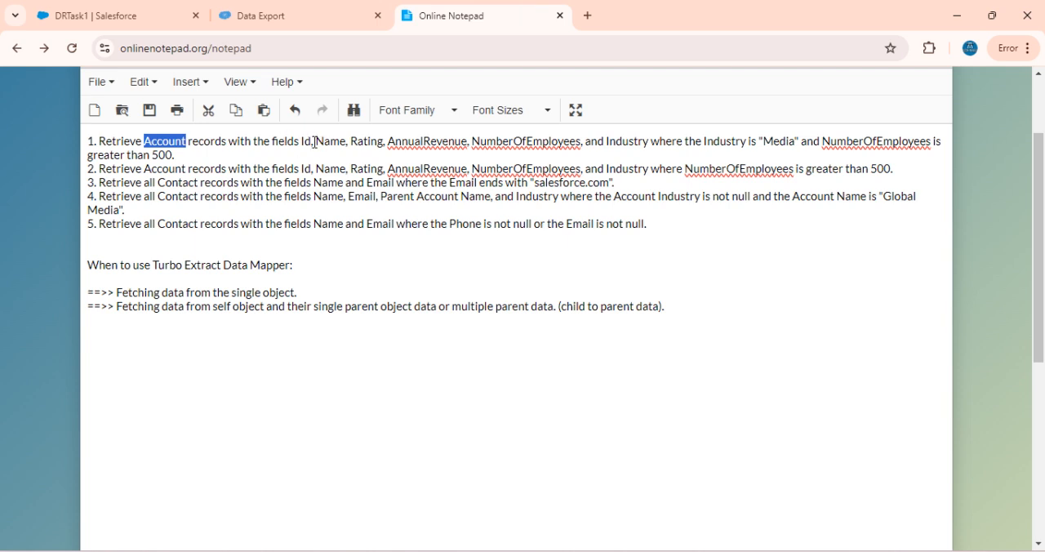
{"action": "left_click_drag", "start_coordinate": [302, 143], "coordinate": [651, 141]}
{"action": "key", "text": "ctrl+c"}
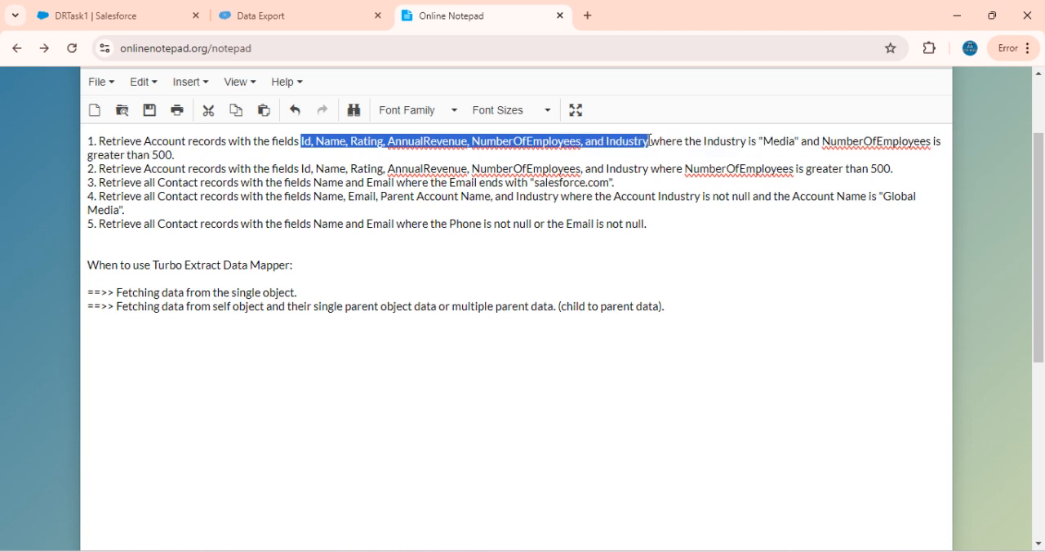
{"action": "left_click", "coordinate": [326, 11]}
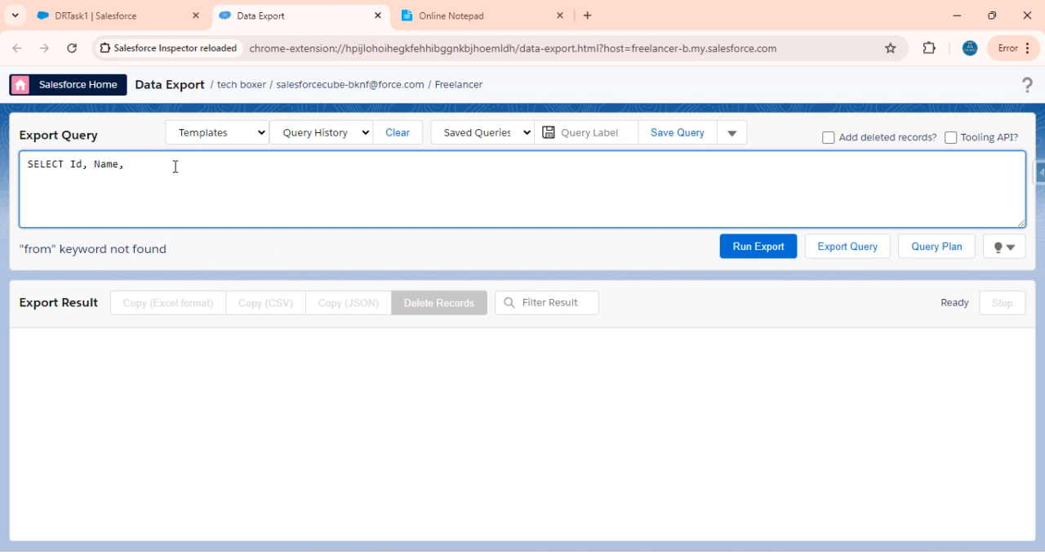
{"action": "key", "text": "ctrl+v"}
{"action": "left_click_drag", "start_coordinate": [174, 164], "coordinate": [125, 165]}
{"action": "key", "text": "BackSpace"}
{"action": "key", "text": "BackSpace"}
{"action": "key", "text": "Delete"}
{"action": "type", "text": ","}
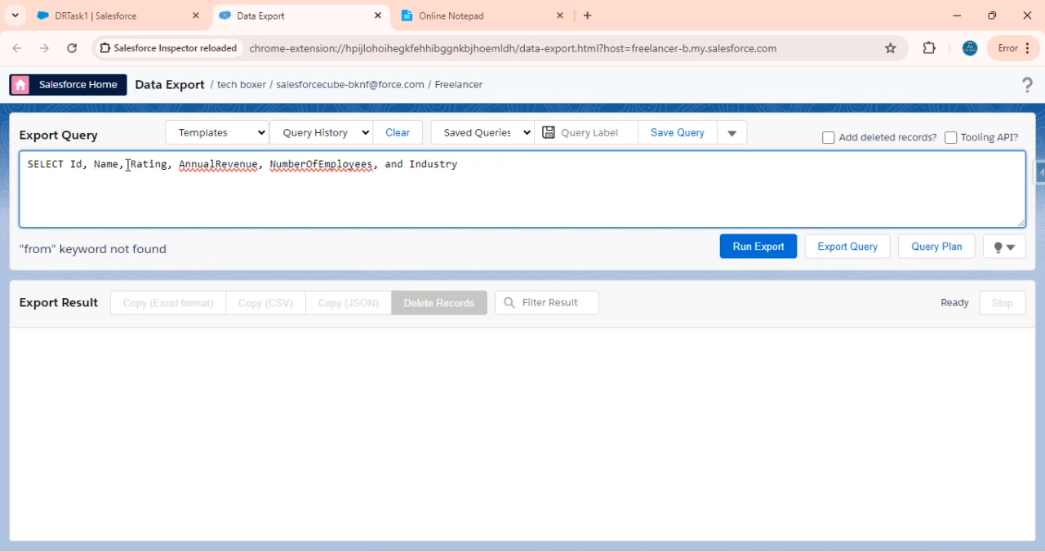
Remove the word "and" before Industry and complete the query with FROM Account
{"action": "double_click", "coordinate": [395, 164]}
{"action": "key", "text": "BackSpace"}
{"action": "key", "text": "Left"}
{"action": "type", "text": "Accou"}
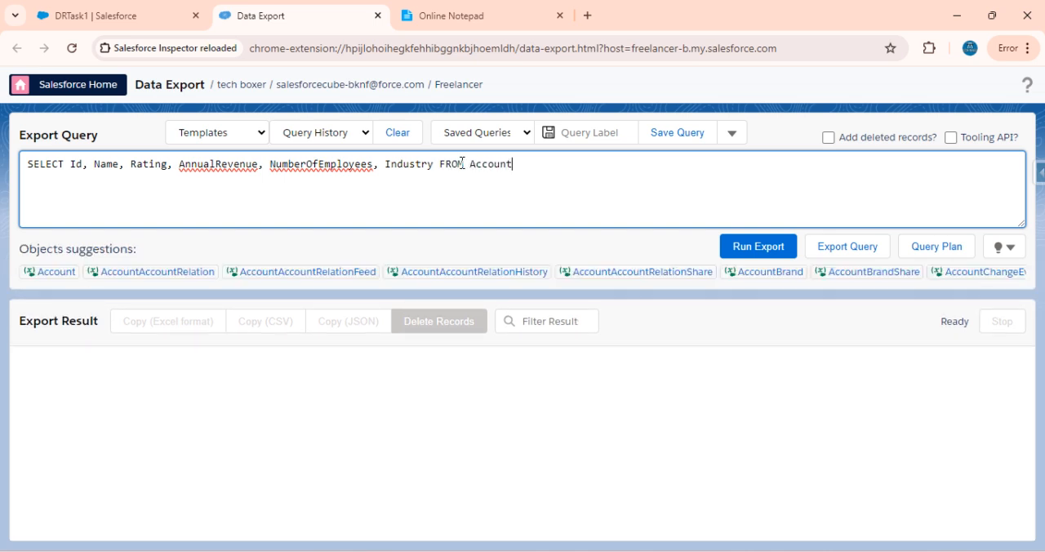
Check the first task's wording in Online Notepad and run the Account query in Data Export
{"action": "left_click", "coordinate": [542, 17]}
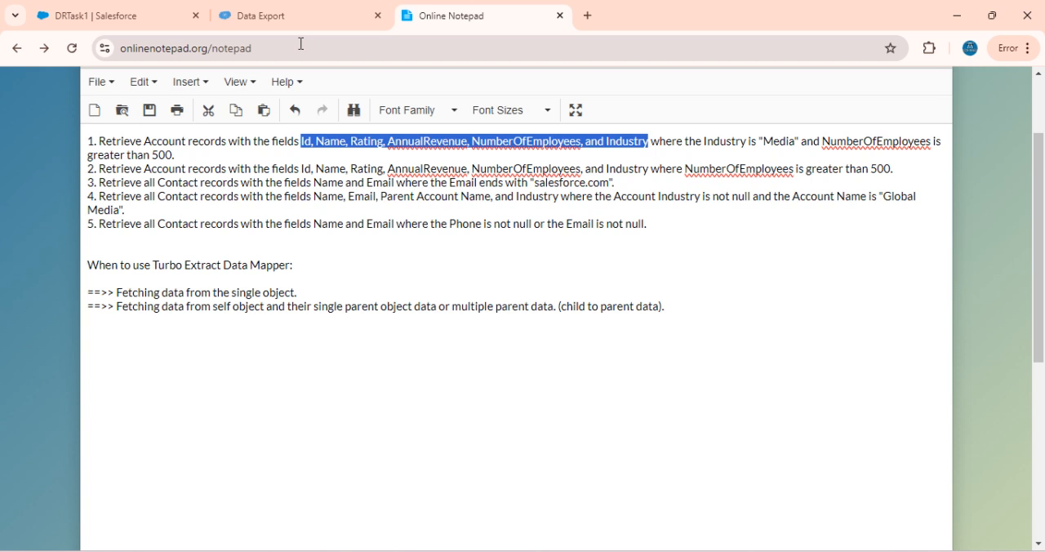
{"action": "left_click", "coordinate": [264, 14]}
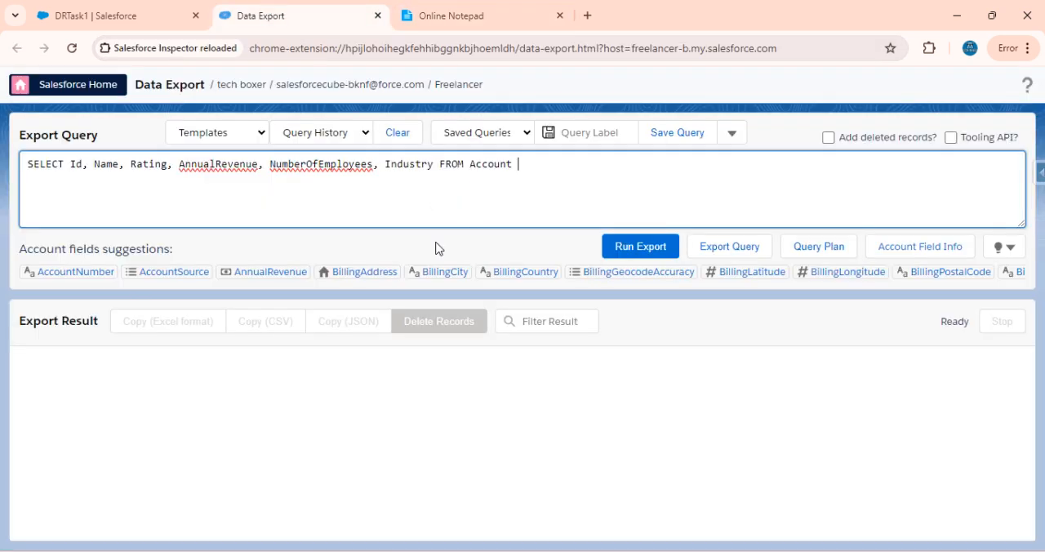
{"action": "left_click", "coordinate": [641, 248]}
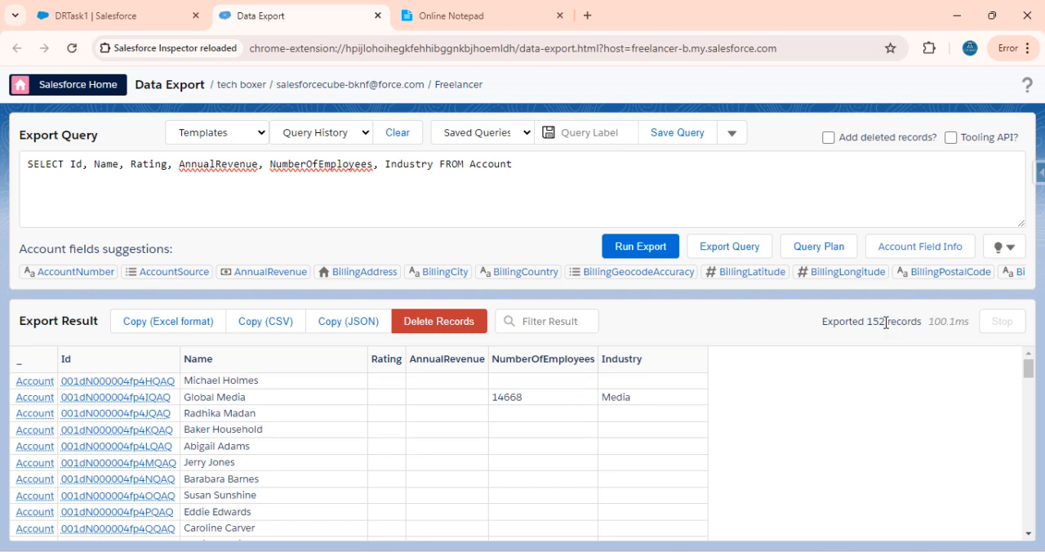
Return to the DRTask1 Data Mapper and search the available Account fields for "id"
{"action": "left_click", "coordinate": [122, 15]}
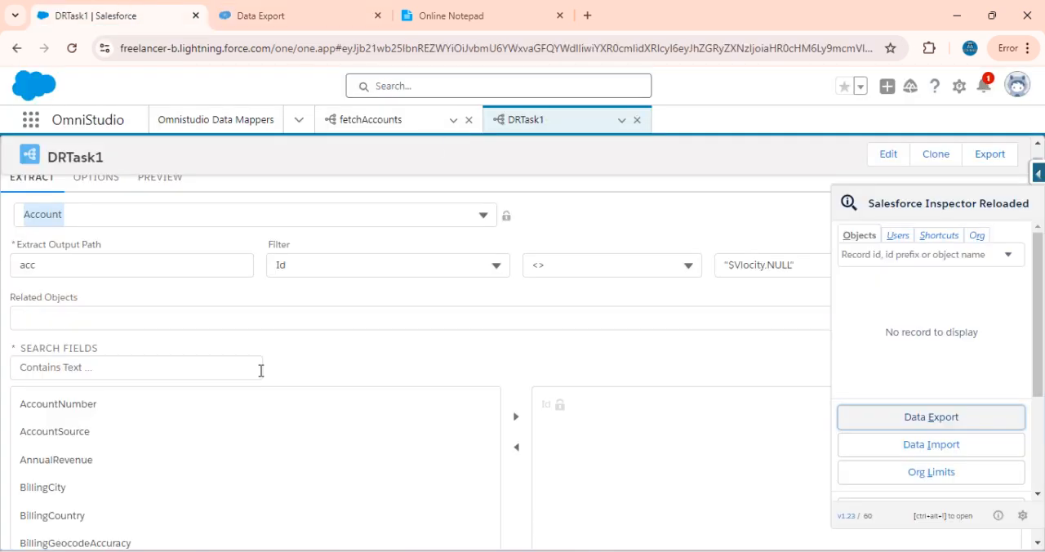
{"action": "left_click", "coordinate": [330, 11]}
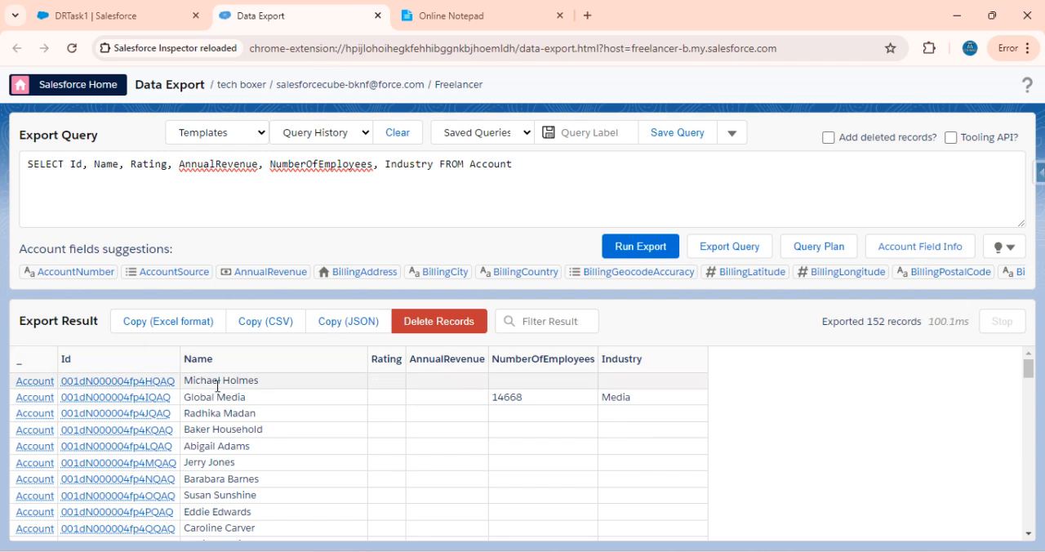
{"action": "left_click", "coordinate": [94, 6]}
{"action": "left_click", "coordinate": [305, 8]}
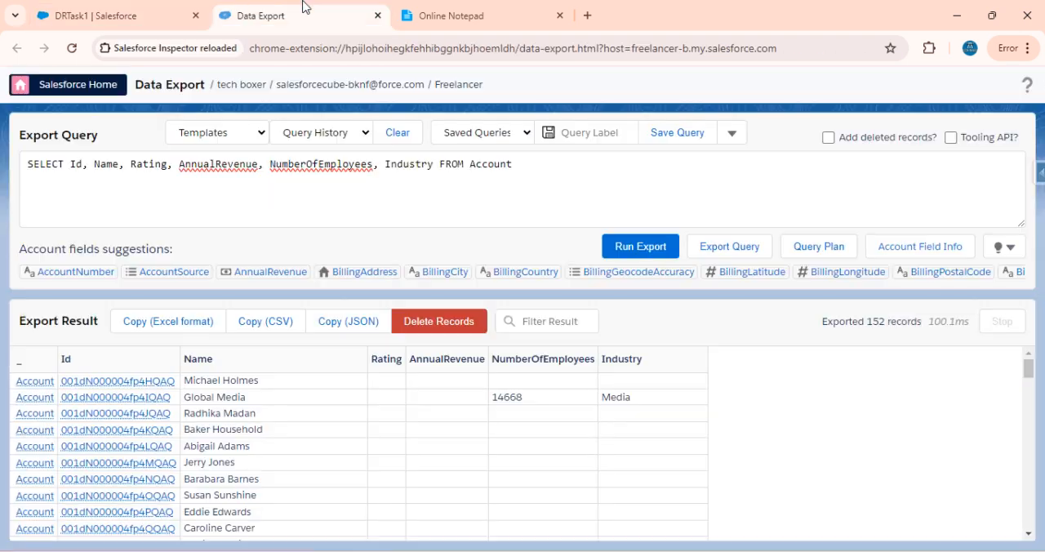
{"action": "left_click", "coordinate": [136, 9]}
{"action": "scroll", "coordinate": [156, 457], "scroll_direction": "down", "scroll_amount": 4}
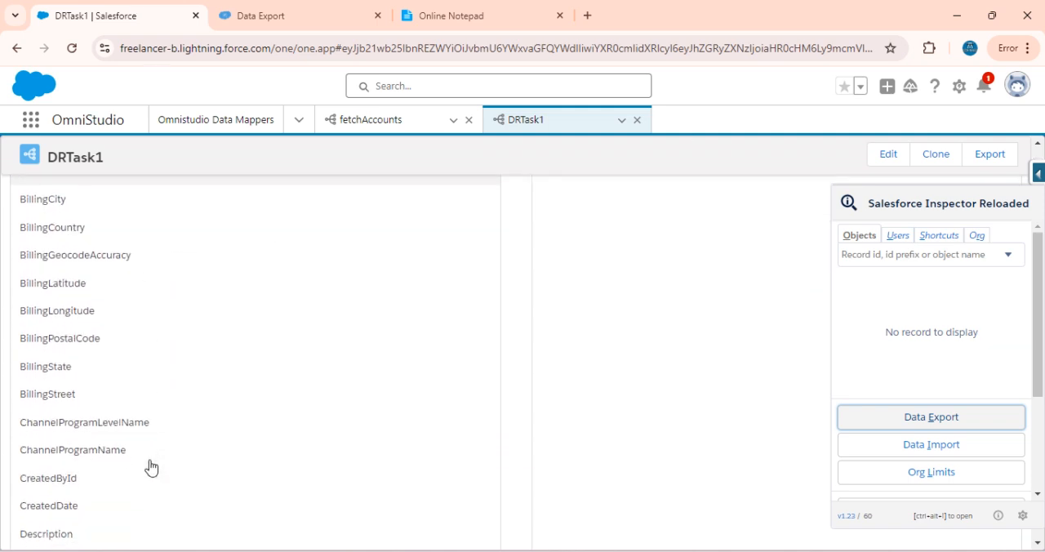
{"action": "scroll", "coordinate": [149, 466], "scroll_direction": "up", "scroll_amount": 5}
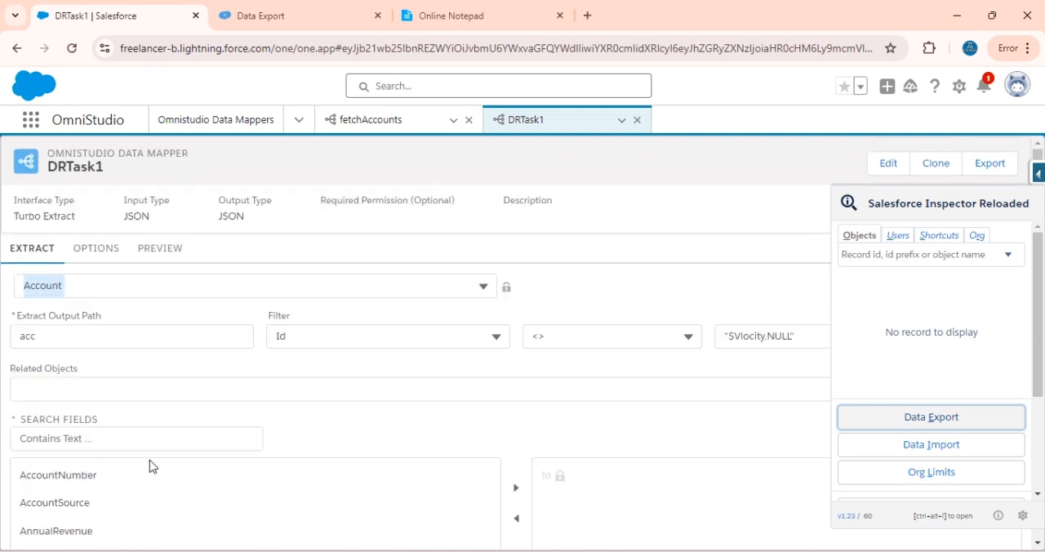
{"action": "left_click", "coordinate": [81, 439]}
{"action": "type", "text": "Id"}
{"action": "scroll", "coordinate": [79, 438], "scroll_direction": "down", "scroll_amount": 3}
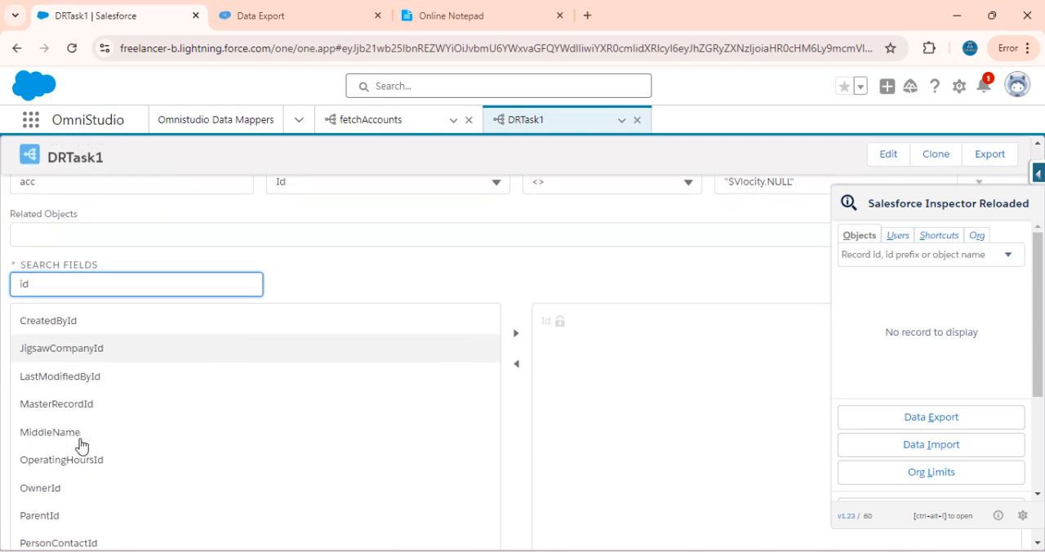
{"action": "scroll", "coordinate": [96, 501], "scroll_direction": "down", "scroll_amount": 2}
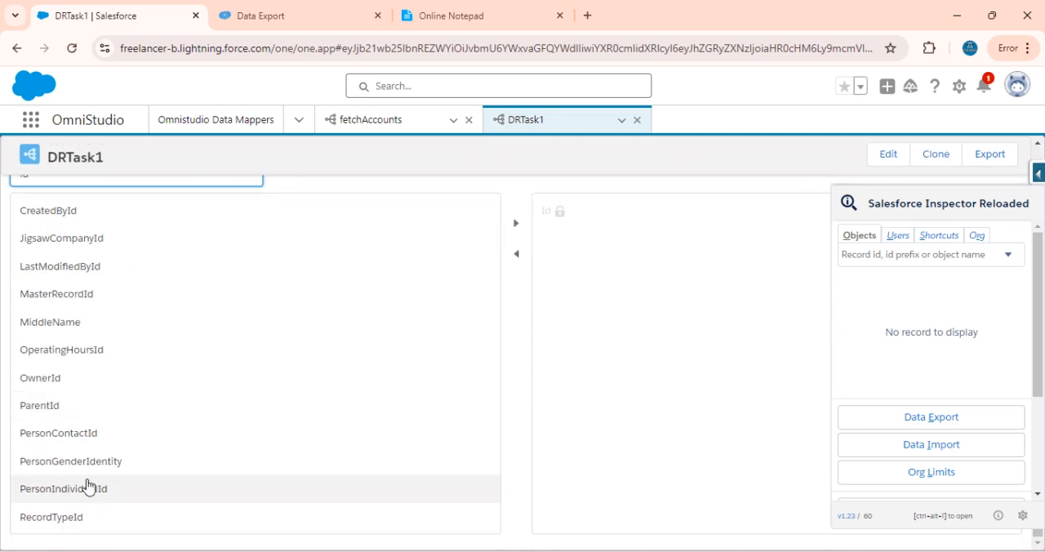
{"action": "scroll", "coordinate": [59, 459], "scroll_direction": "up", "scroll_amount": 3}
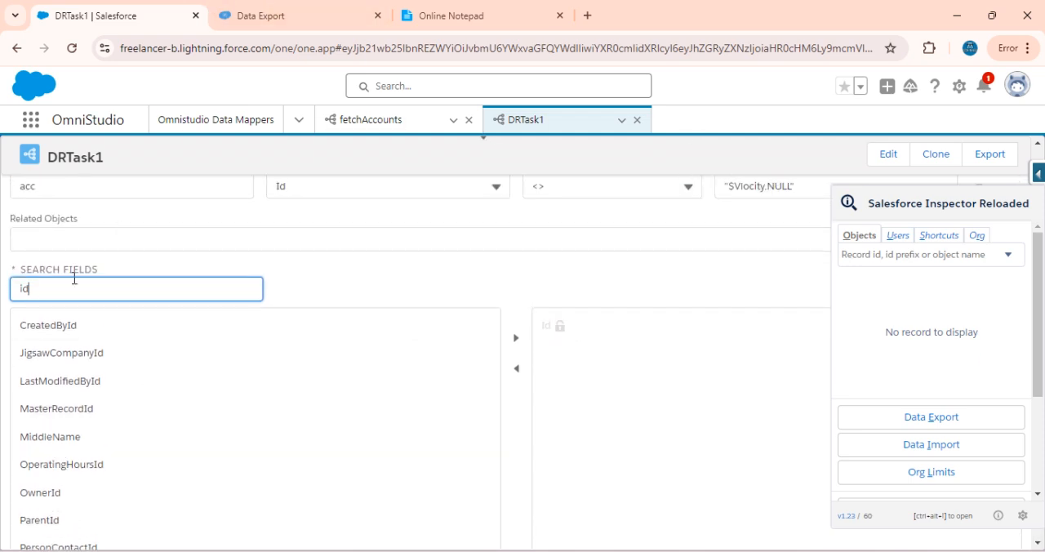
Search the available fields for "name" and add Name to the DRTask1 extract fields
{"action": "key", "text": "BackSpace"}
{"action": "key", "text": "BackSpace"}
{"action": "type", "text": "name"}
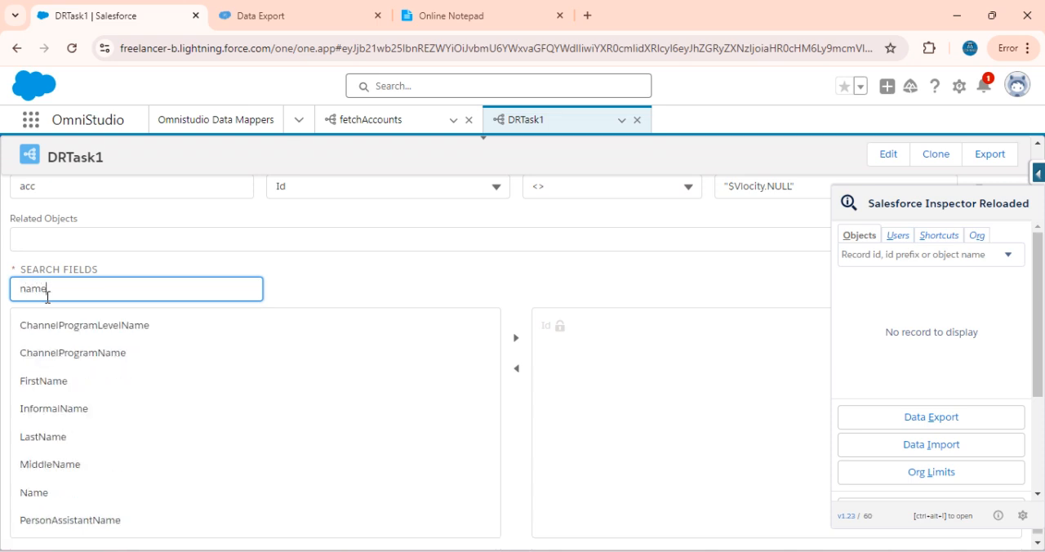
{"action": "left_click", "coordinate": [61, 493]}
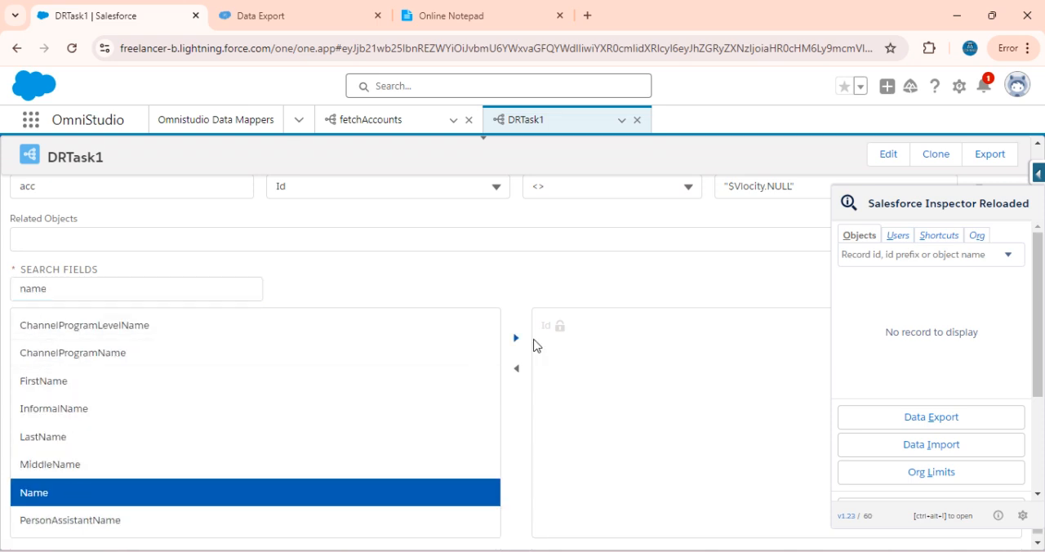
Check the query's field list in Data Export and add AnnualRevenue to the DRTask1 extract fields
{"action": "left_click", "coordinate": [341, 8]}
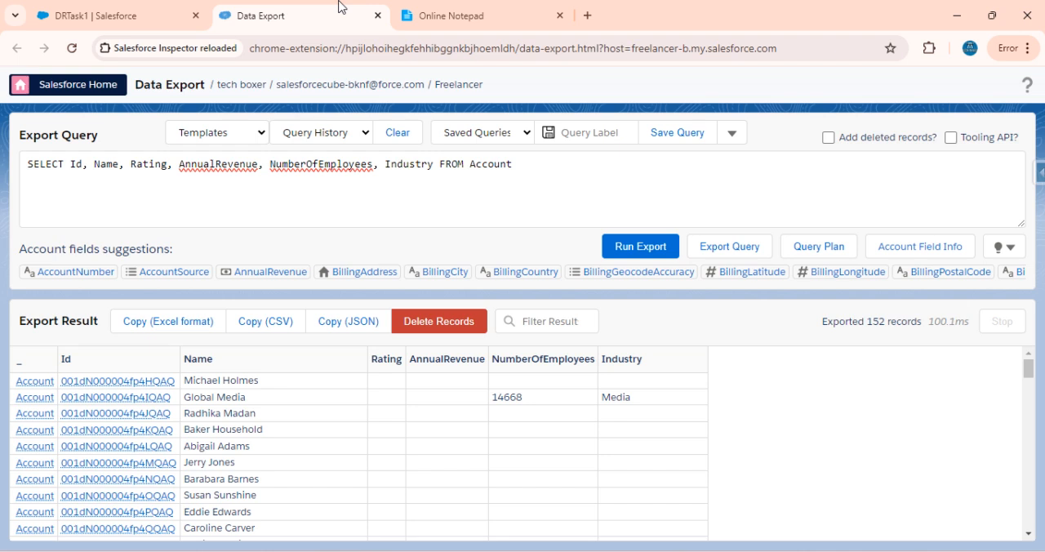
{"action": "left_click", "coordinate": [113, 8]}
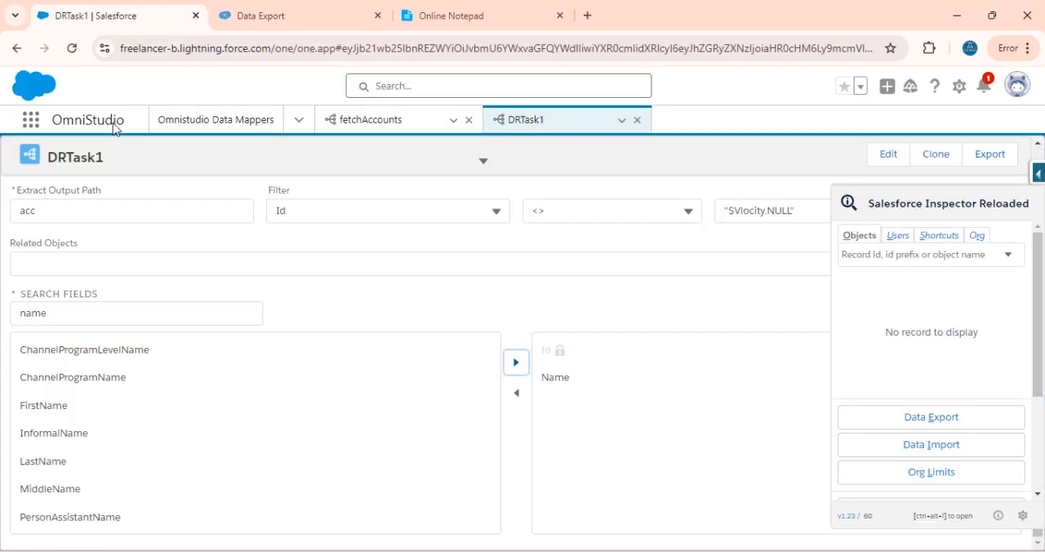
{"action": "double_click", "coordinate": [56, 320]}
{"action": "type", "text": "ann"}
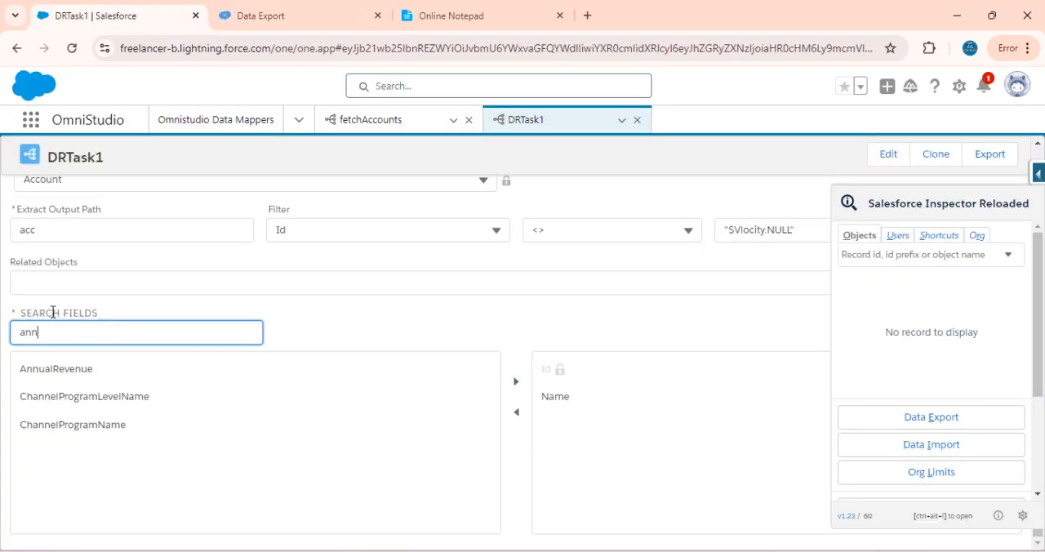
{"action": "left_click", "coordinate": [82, 368]}
Search the available fields for "num" and add NumberOfEmployees to the DRTask1 extract fields
{"action": "double_click", "coordinate": [35, 337]}
{"action": "key", "text": "BackSpace"}
{"action": "type", "text": "num"}
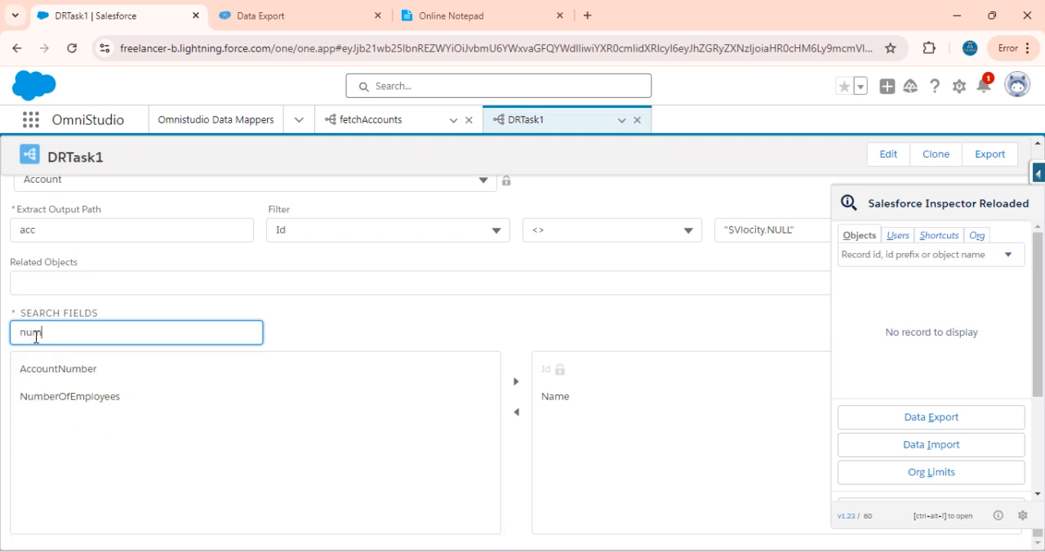
{"action": "left_click", "coordinate": [53, 394]}
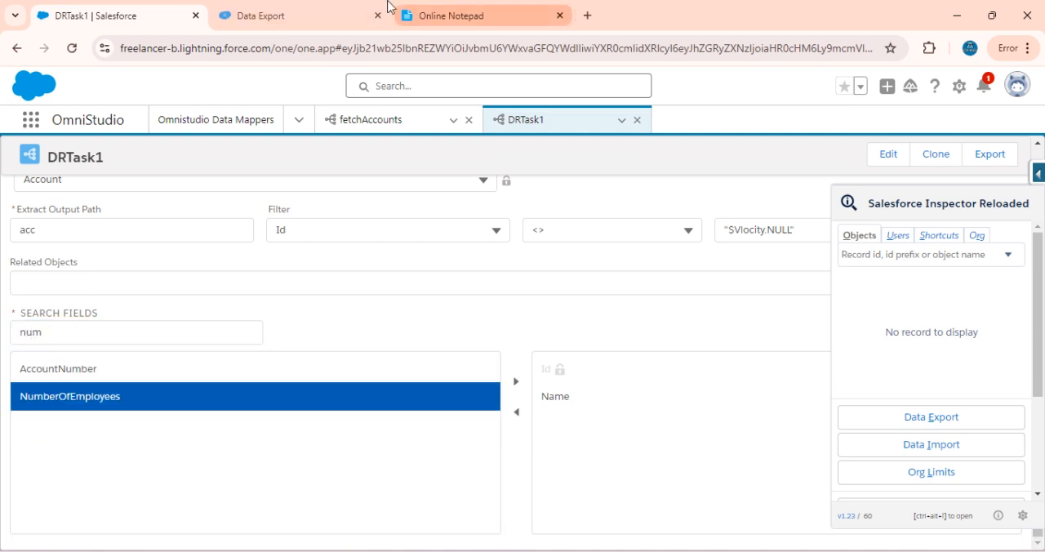
Recheck the query's field list in Data Export, search for "indus" and add Industry to the DRTask1 extract fields
{"action": "left_click", "coordinate": [309, 8]}
{"action": "left_click", "coordinate": [131, 10]}
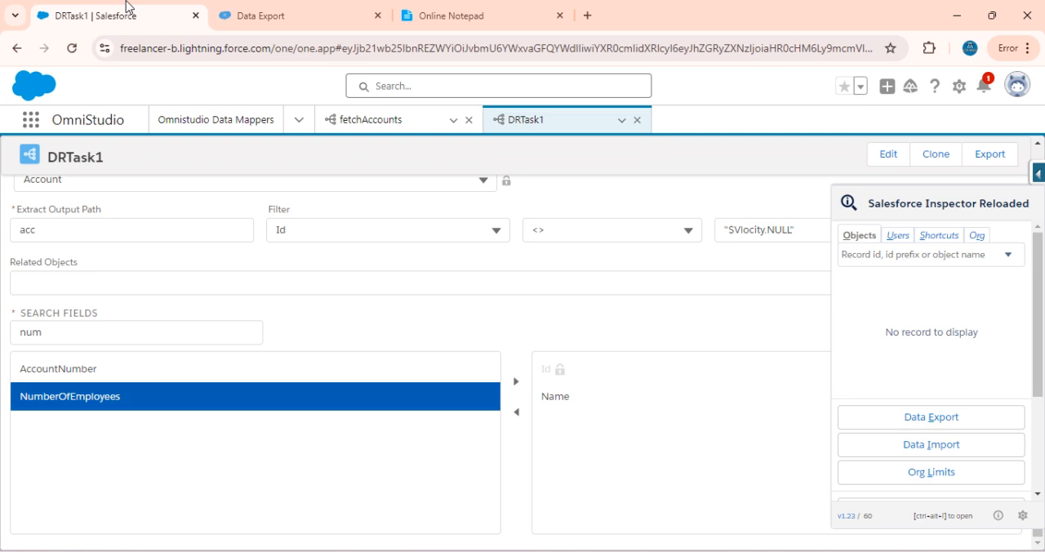
{"action": "double_click", "coordinate": [44, 333]}
{"action": "type", "text": "in"}
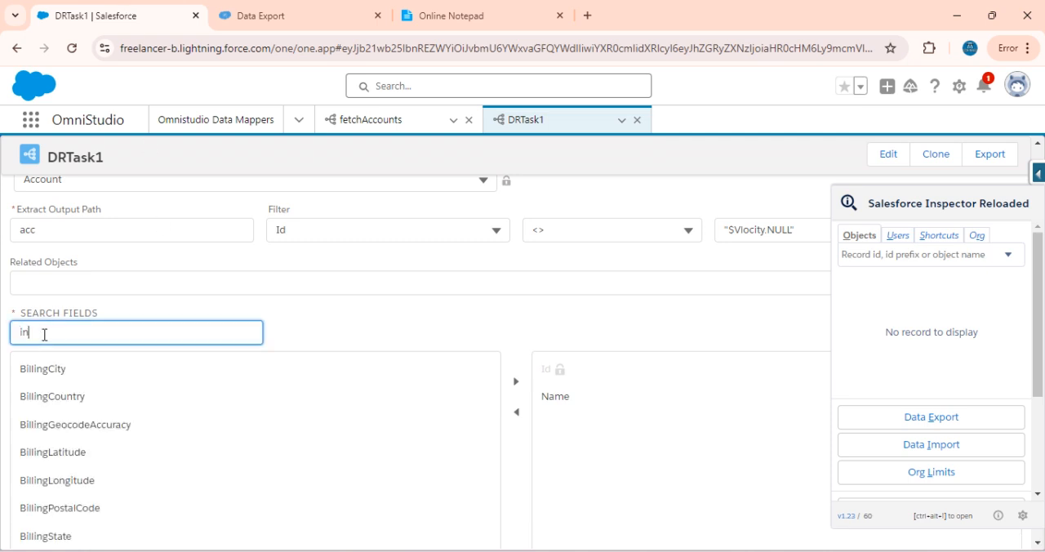
{"action": "type", "text": "dus"}
{"action": "left_click", "coordinate": [42, 372]}
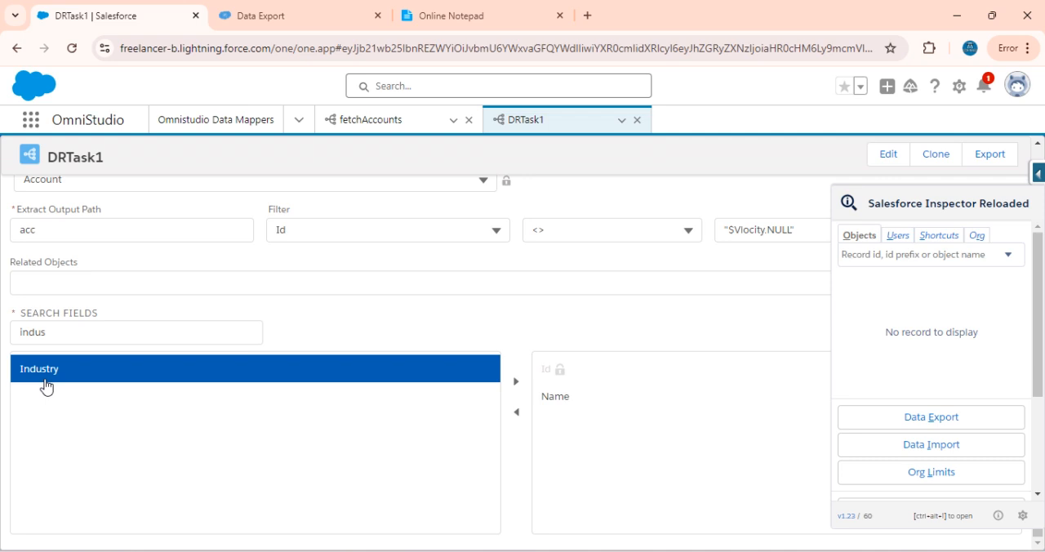
{"action": "left_click", "coordinate": [516, 382]}
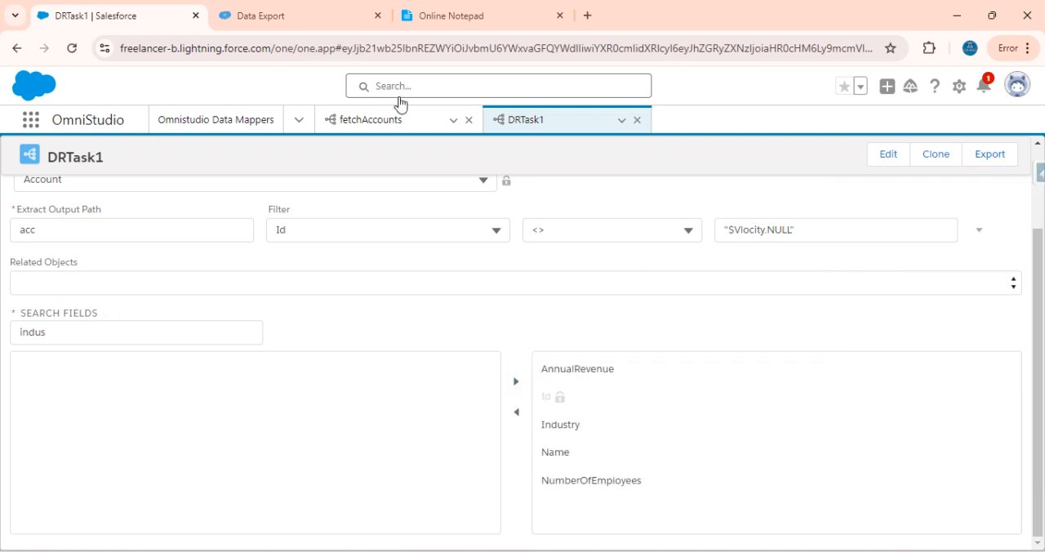
Compare the selected fields with the export query and execute a preview of DRTask1 without input parameters
{"action": "left_click", "coordinate": [286, 10]}
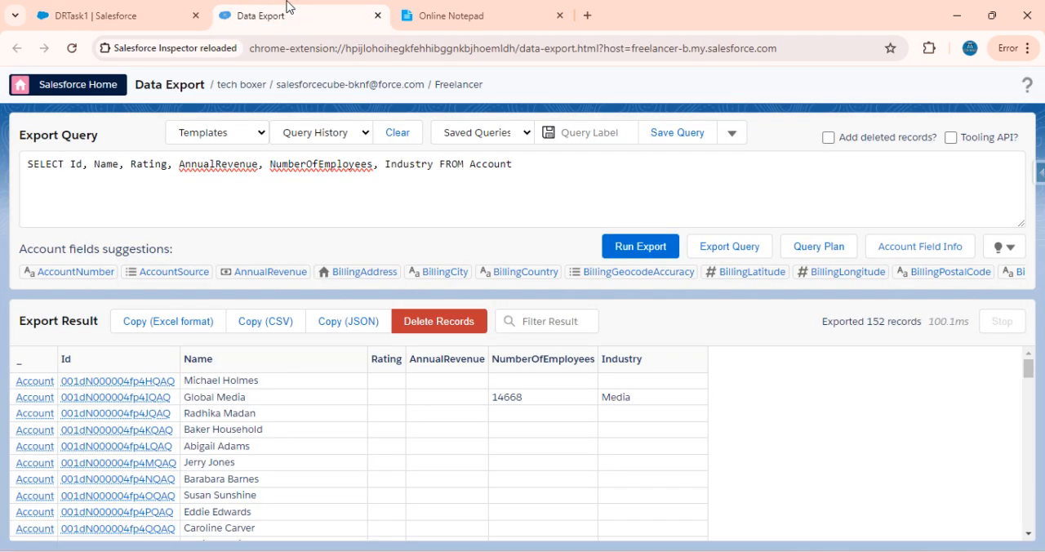
{"action": "left_click", "coordinate": [77, 9]}
{"action": "scroll", "coordinate": [362, 322], "scroll_direction": "up", "scroll_amount": 2}
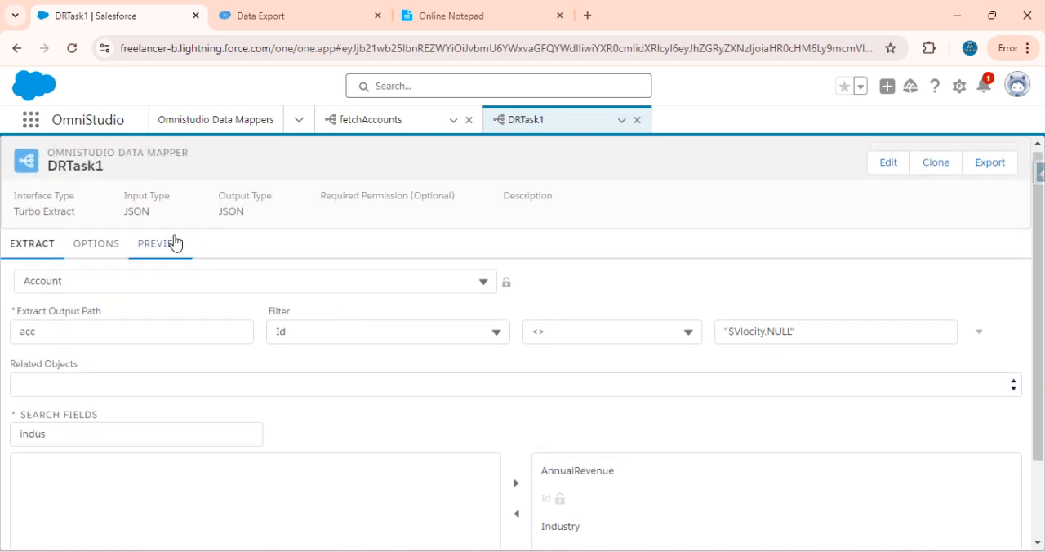
{"action": "left_click", "coordinate": [176, 241]}
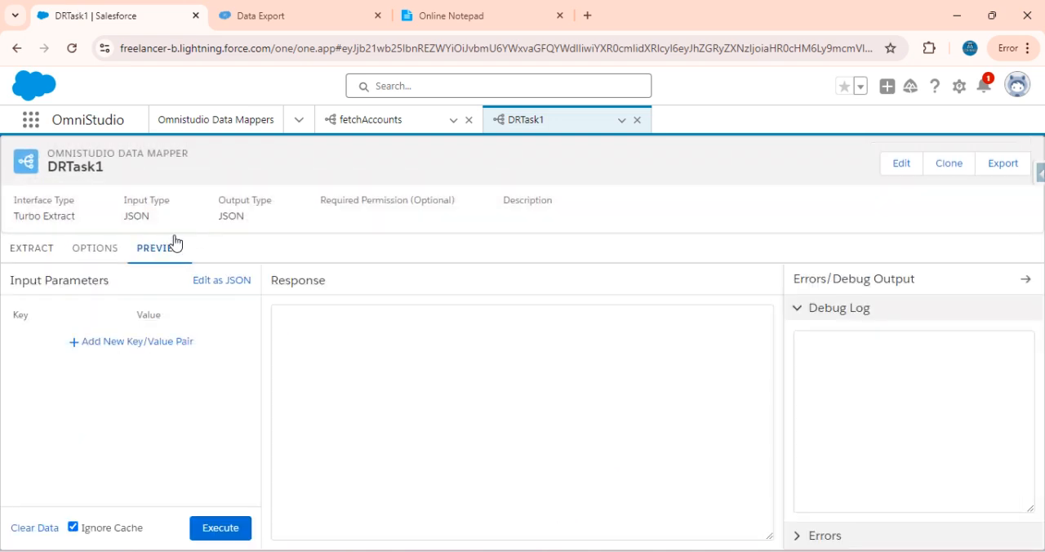
{"action": "left_click", "coordinate": [205, 529]}
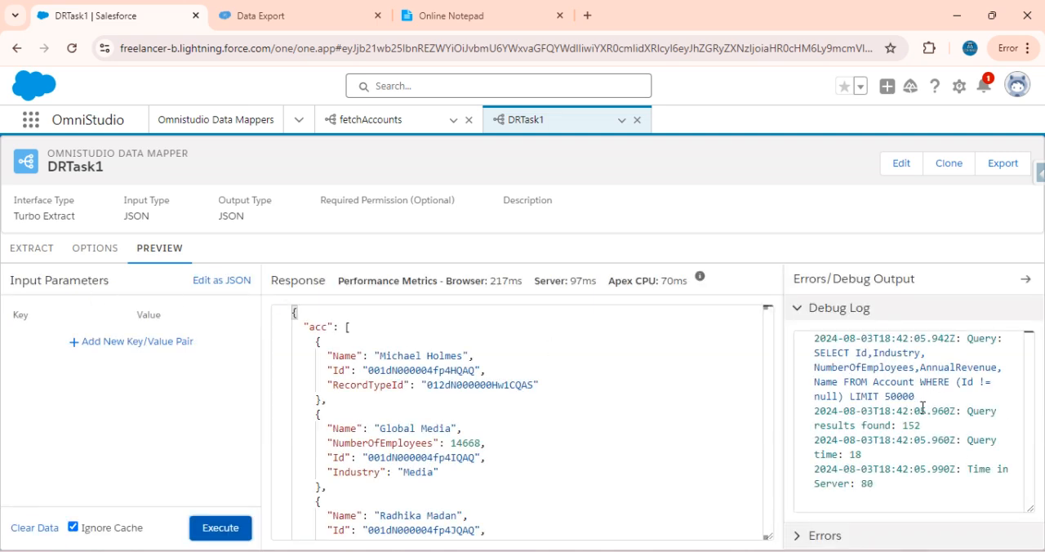
Examine the generated SOQL query and result count in the preview's debug log and compare them with the Data Export result
{"action": "left_click_drag", "start_coordinate": [924, 398], "coordinate": [815, 352]}
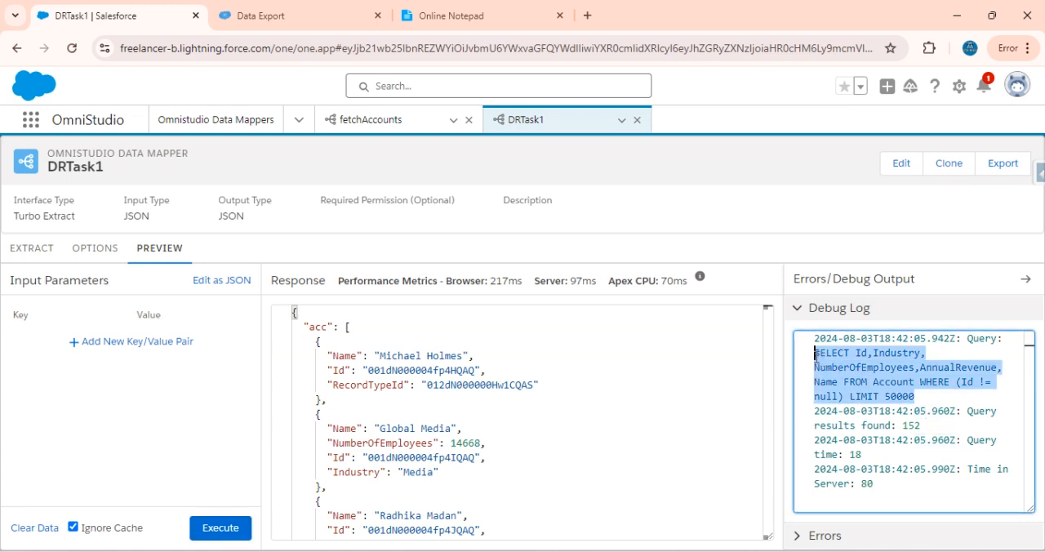
{"action": "double_click", "coordinate": [914, 397]}
{"action": "left_click_drag", "start_coordinate": [932, 398], "coordinate": [815, 352]}
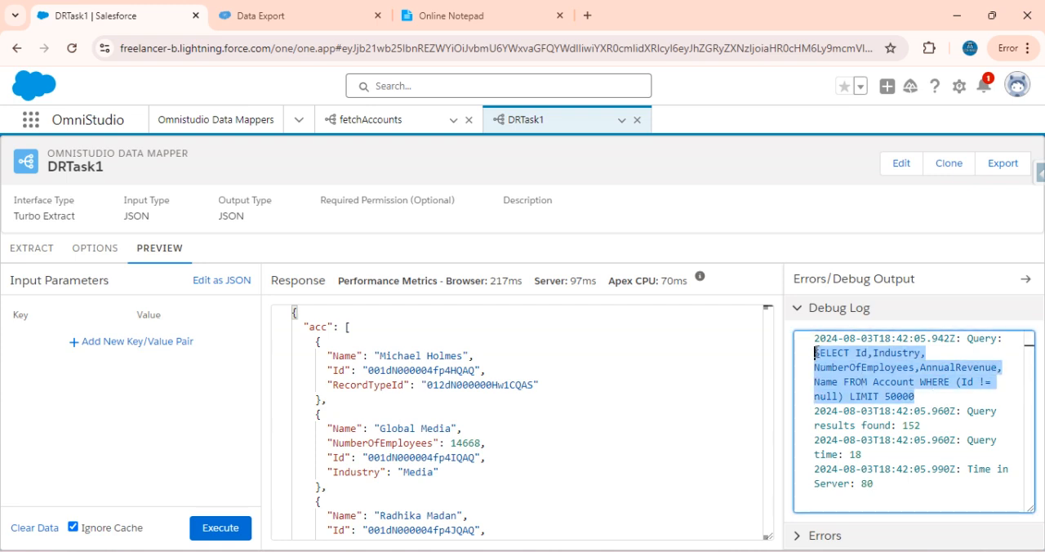
{"action": "scroll", "coordinate": [504, 367], "scroll_direction": "down", "scroll_amount": 3}
{"action": "scroll", "coordinate": [505, 368], "scroll_direction": "up", "scroll_amount": 3}
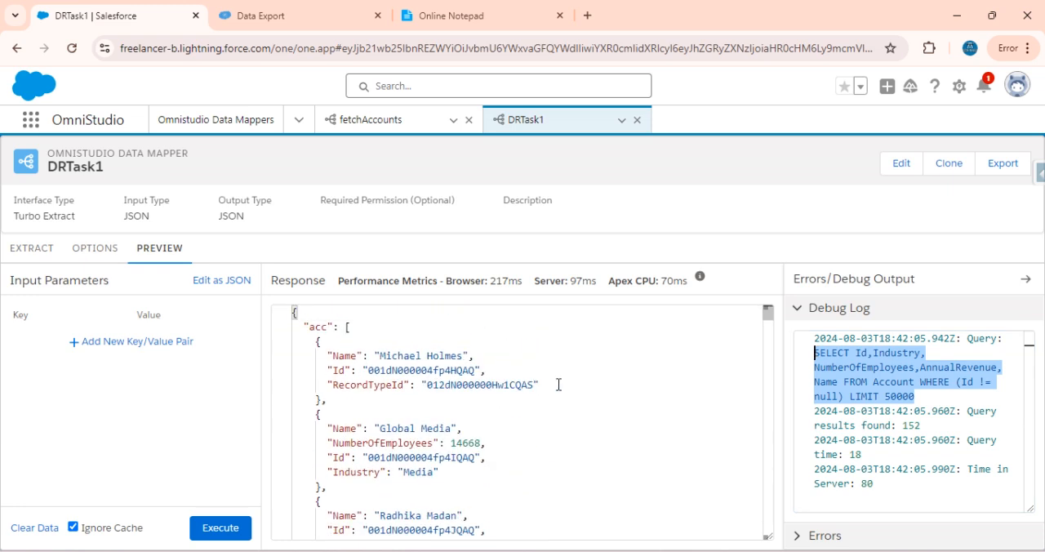
{"action": "left_click", "coordinate": [289, 12]}
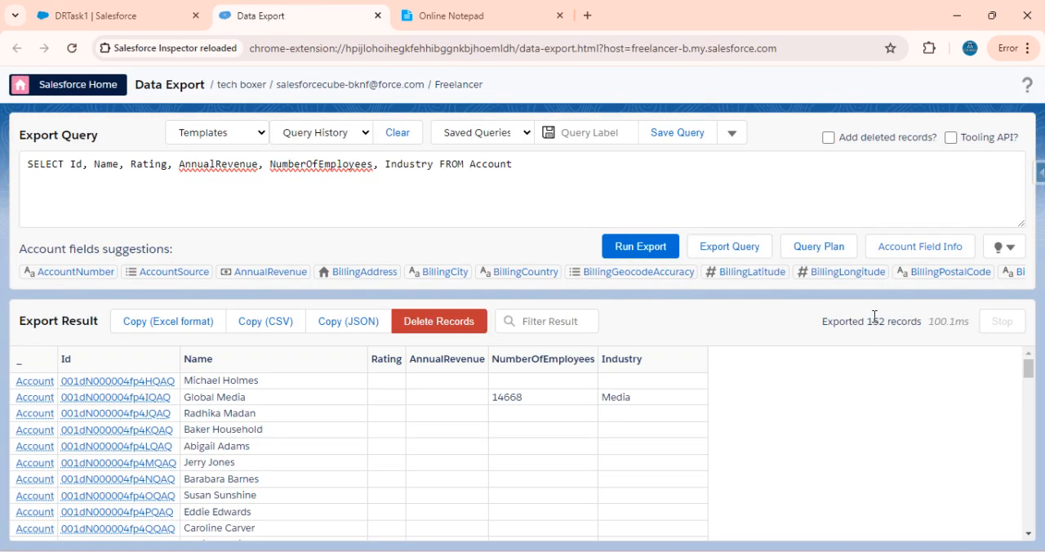
{"action": "left_click", "coordinate": [138, 11]}
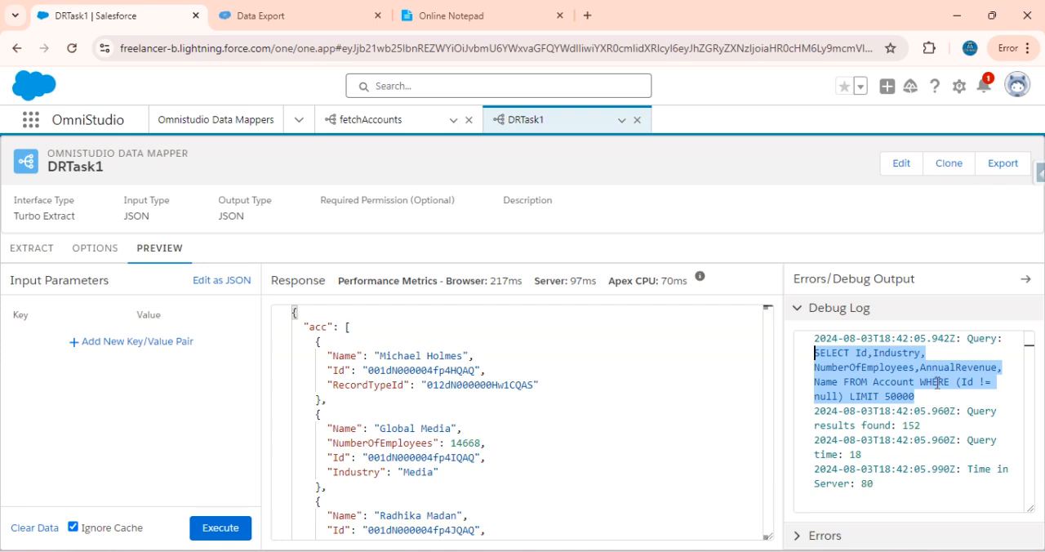
{"action": "left_click_drag", "start_coordinate": [929, 427], "coordinate": [814, 426]}
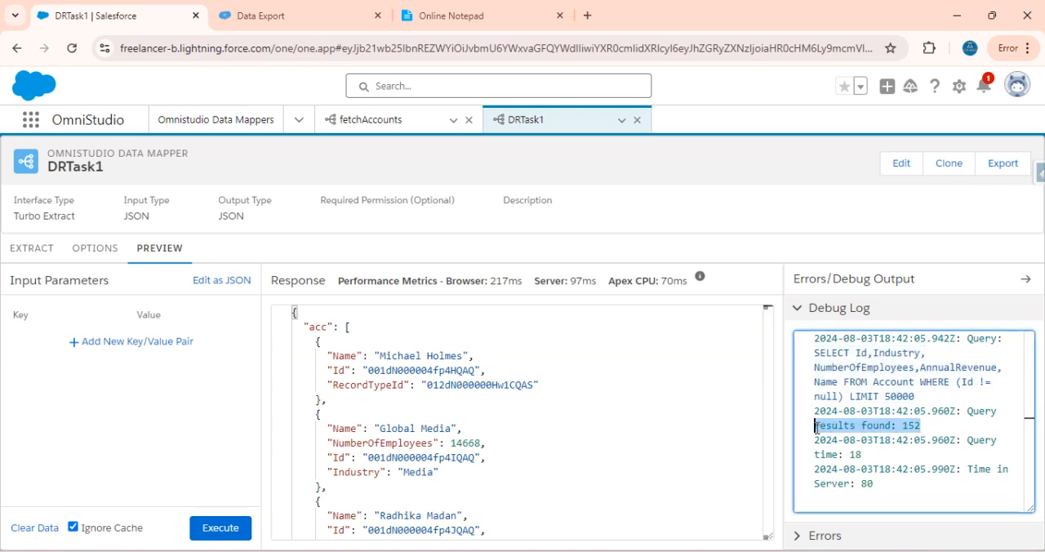
{"action": "left_click", "coordinate": [898, 429]}
{"action": "left_click_drag", "start_coordinate": [921, 426], "coordinate": [820, 426]}
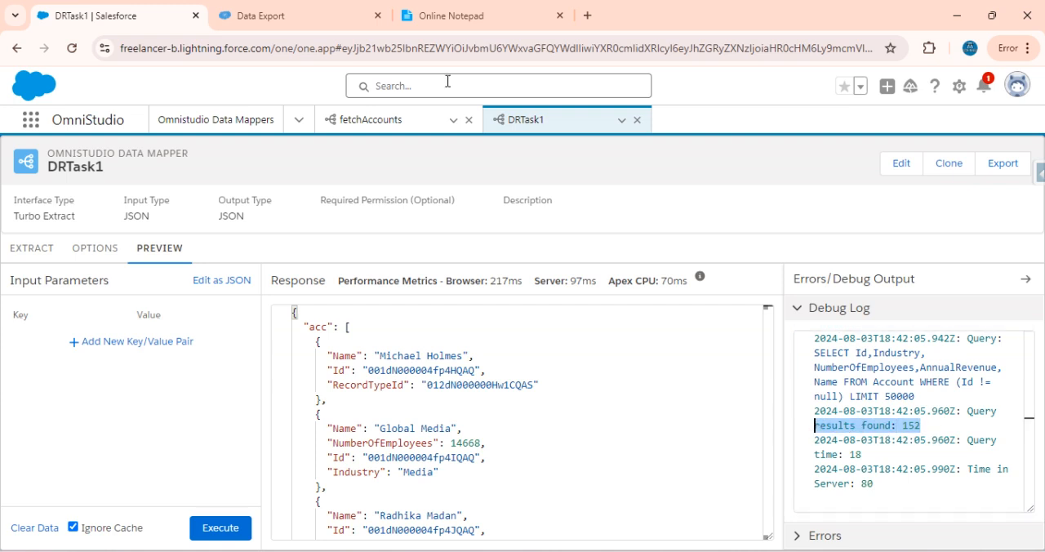
Add the condition Where Industry ='Media' to the Account query in Data Export and run the export
{"action": "left_click", "coordinate": [292, 12]}
{"action": "left_click", "coordinate": [544, 171]}
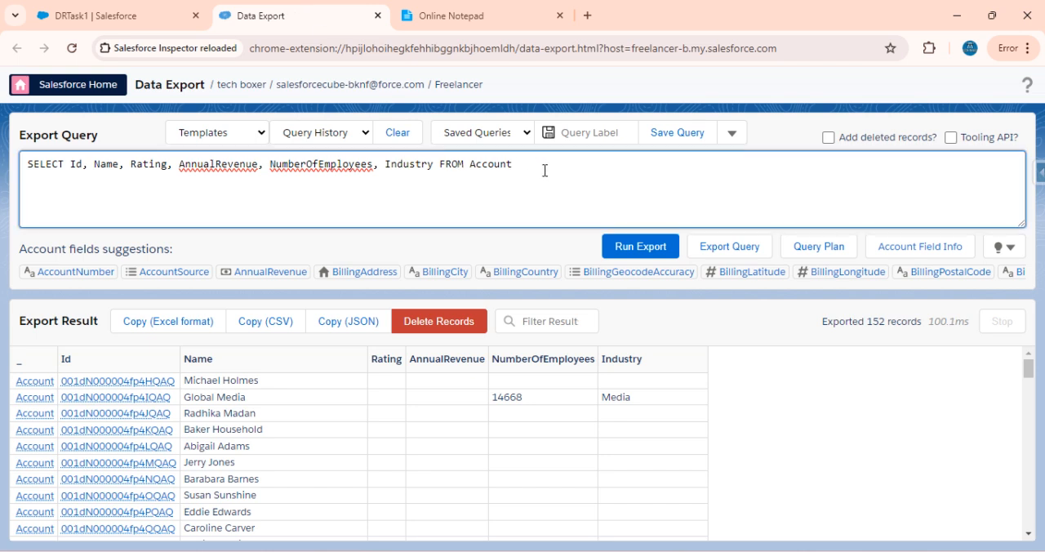
{"action": "type", "text": "Where"}
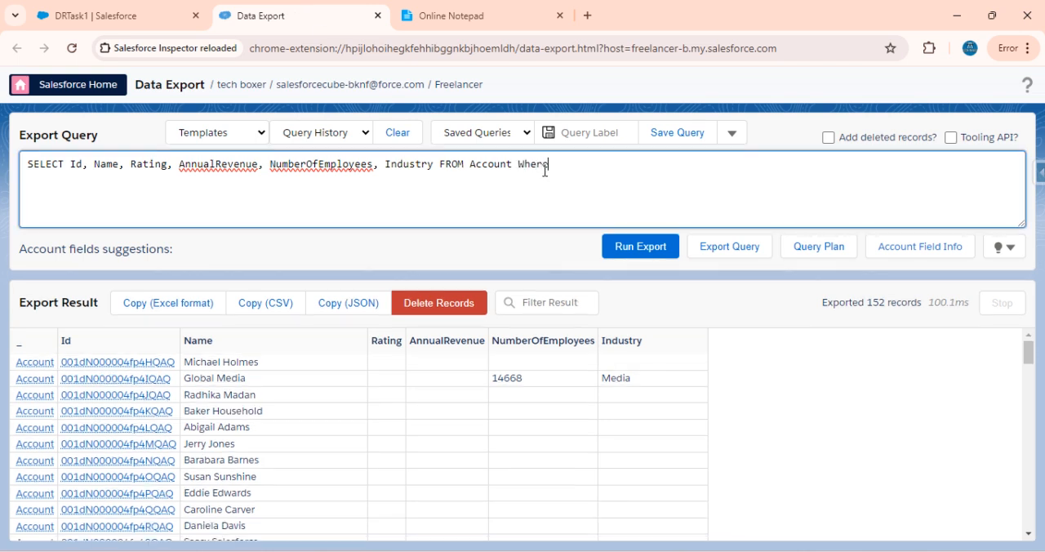
{"action": "left_click", "coordinate": [478, 10]}
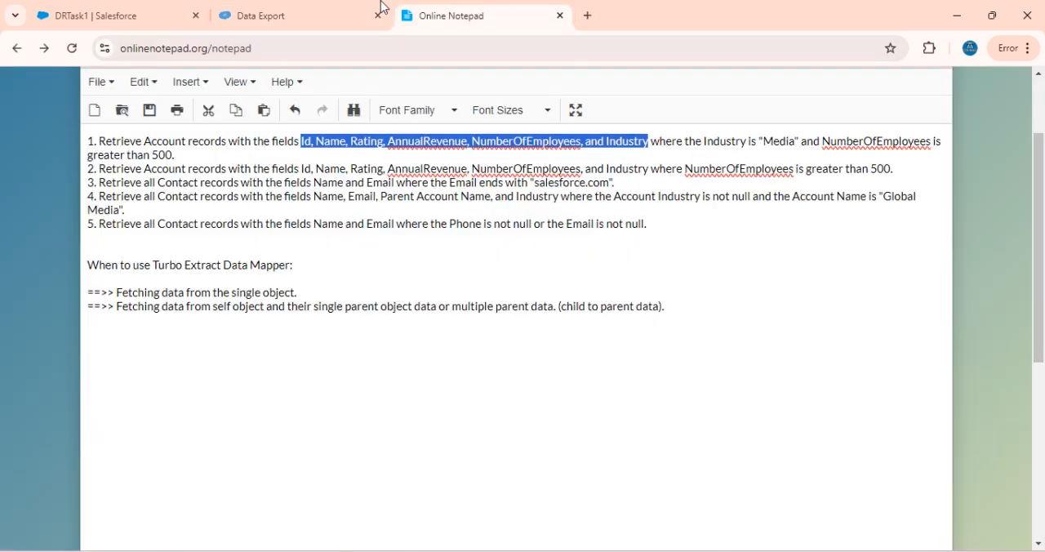
{"action": "left_click", "coordinate": [298, 16]}
{"action": "type", "text": "re Indu"}
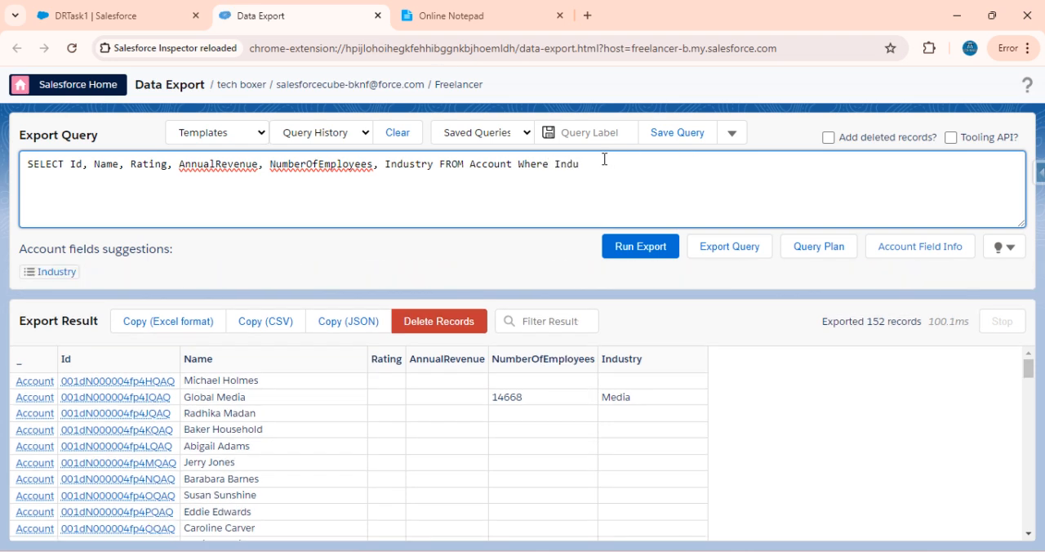
{"action": "left_click", "coordinate": [48, 273]}
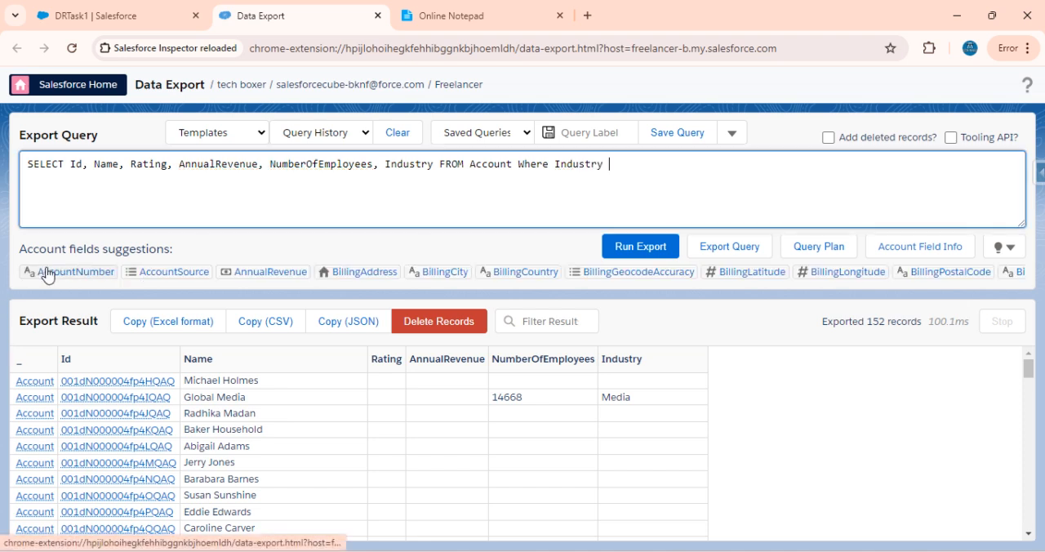
{"action": "type", "text": "=;;"}
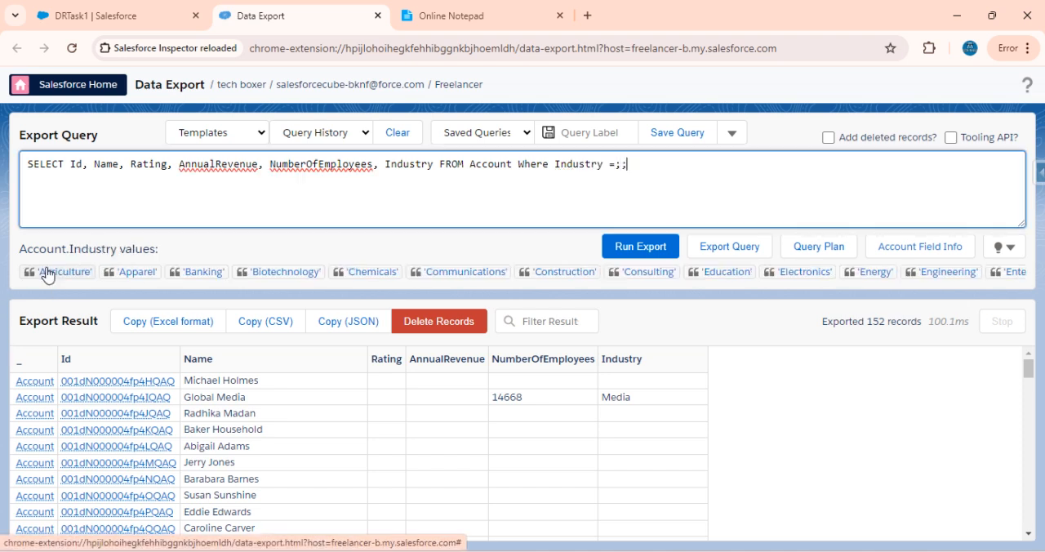
{"action": "key", "text": "BackSpace"}
{"action": "key", "text": "BackSpace"}
{"action": "type", "text": "'Media'"}
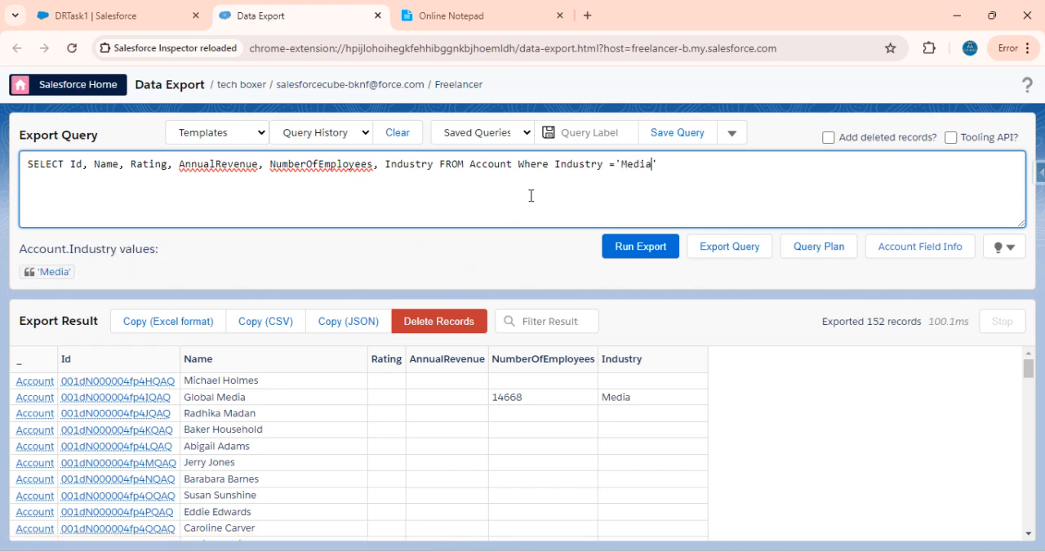
{"action": "left_click", "coordinate": [653, 253]}
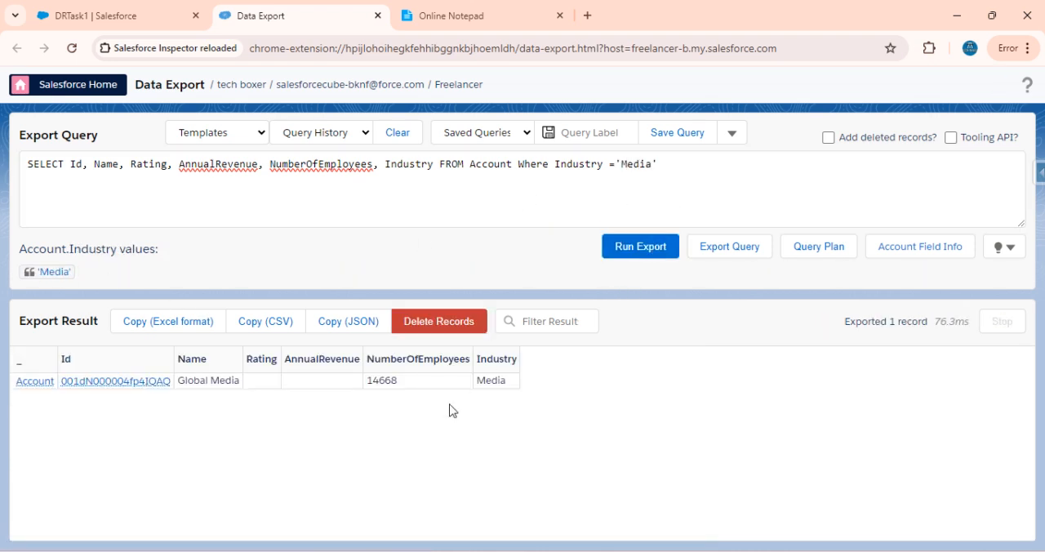
Check the first task's conditions, append AND NumberOfEmployees > 500 to the export query and run it
{"action": "left_click", "coordinate": [437, 10]}
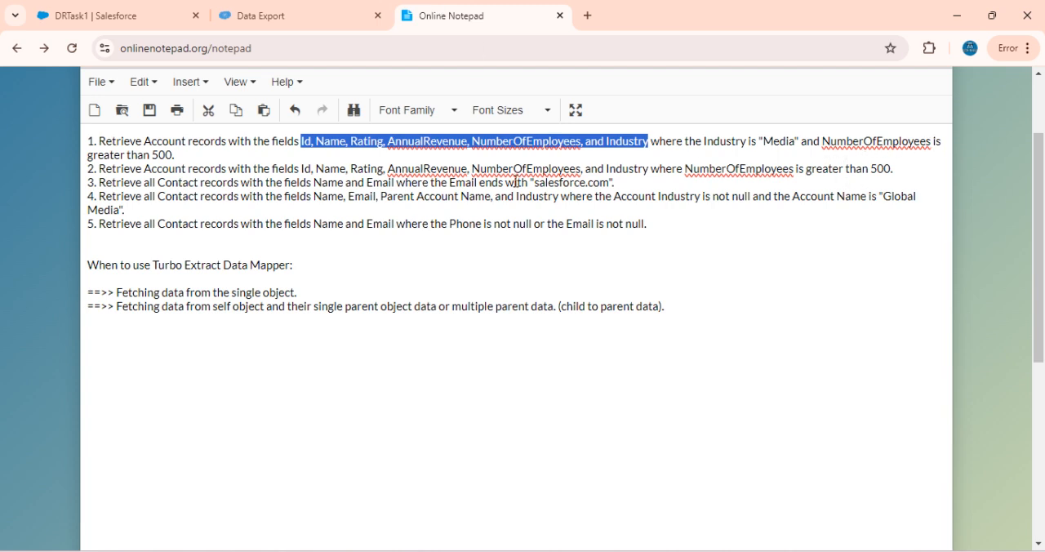
{"action": "left_click", "coordinate": [271, 9]}
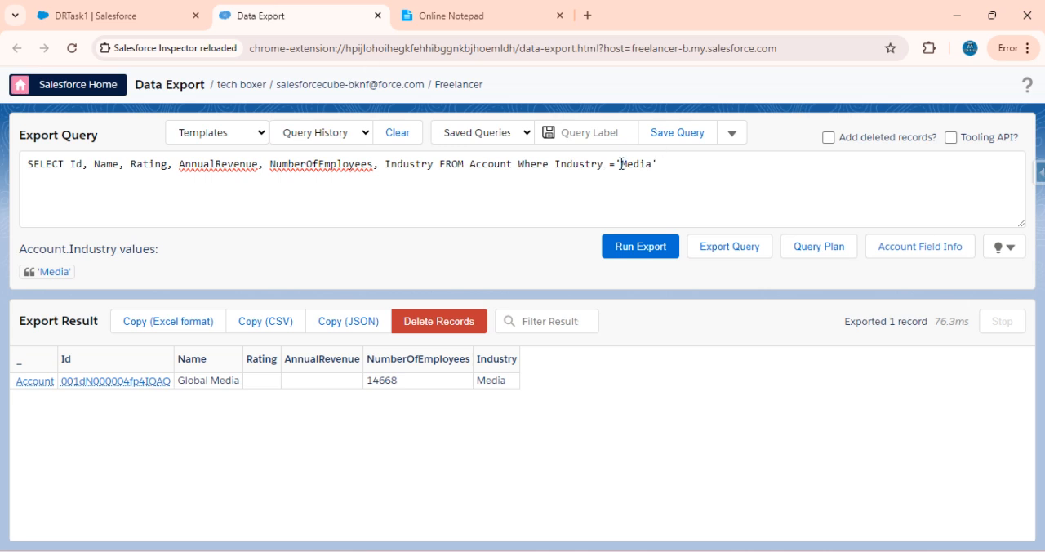
{"action": "double_click", "coordinate": [338, 164]}
{"action": "key", "text": "ctrl+c"}
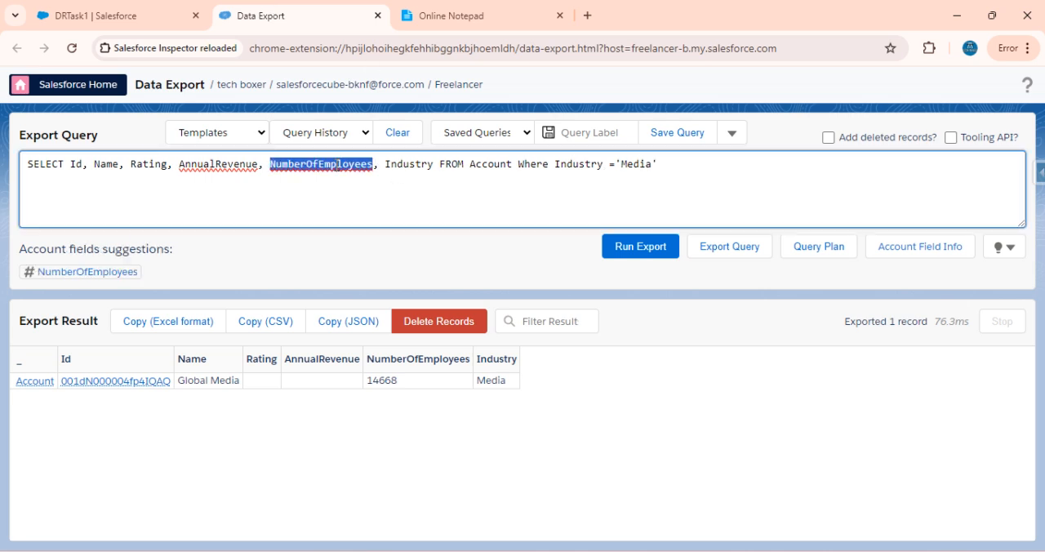
{"action": "left_click", "coordinate": [710, 172]}
{"action": "type", "text": "AND"}
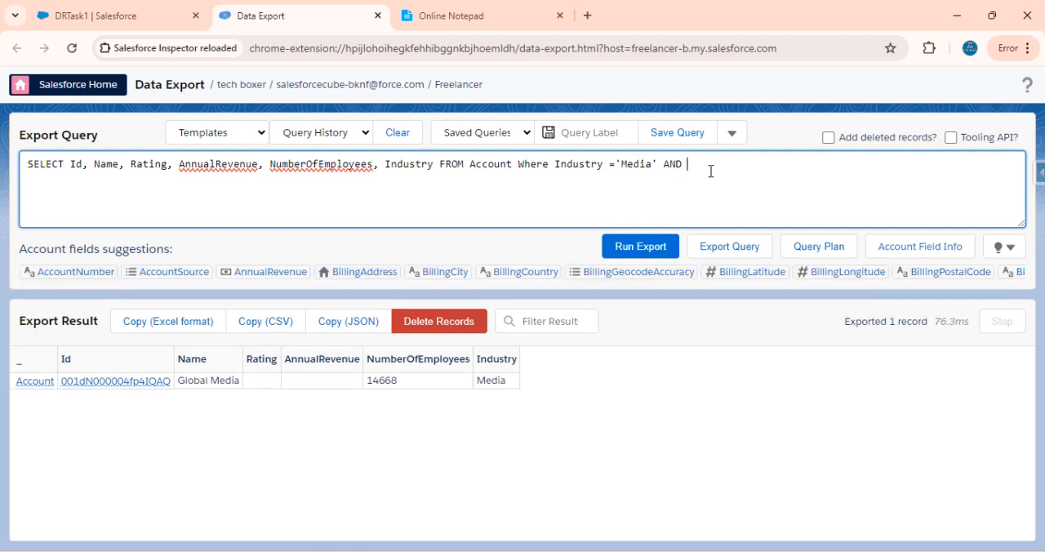
{"action": "key", "text": "ctrl+v"}
{"action": "type", "text": "="}
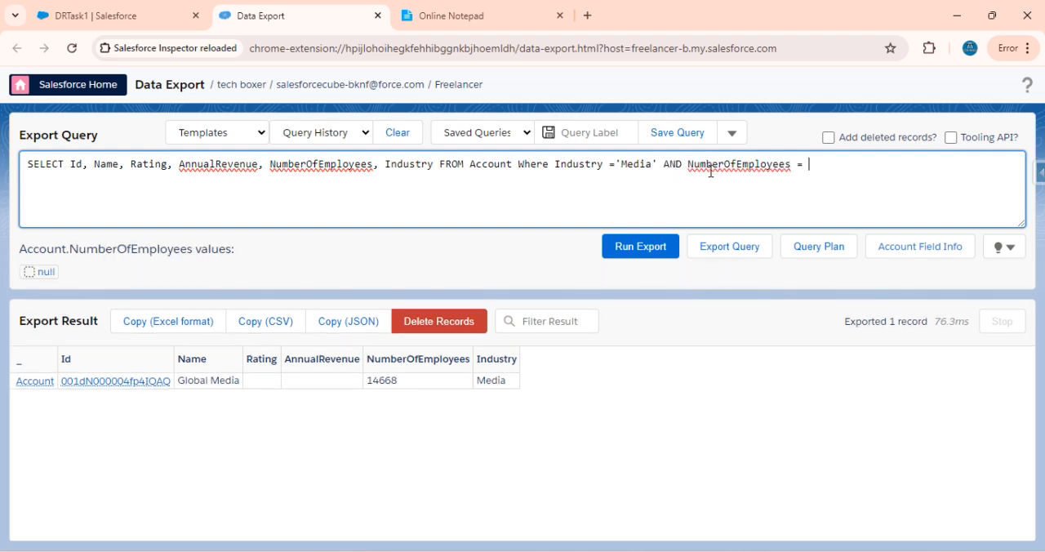
{"action": "key", "text": "BackSpace"}
{"action": "key", "text": "BackSpace"}
{"action": "type", "text": "> 500"}
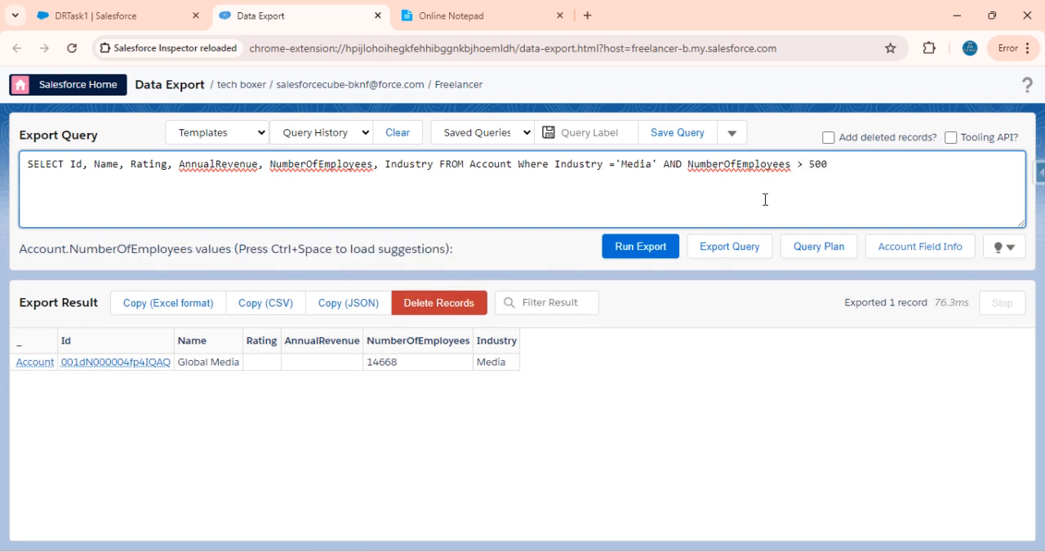
{"action": "left_click", "coordinate": [640, 247]}
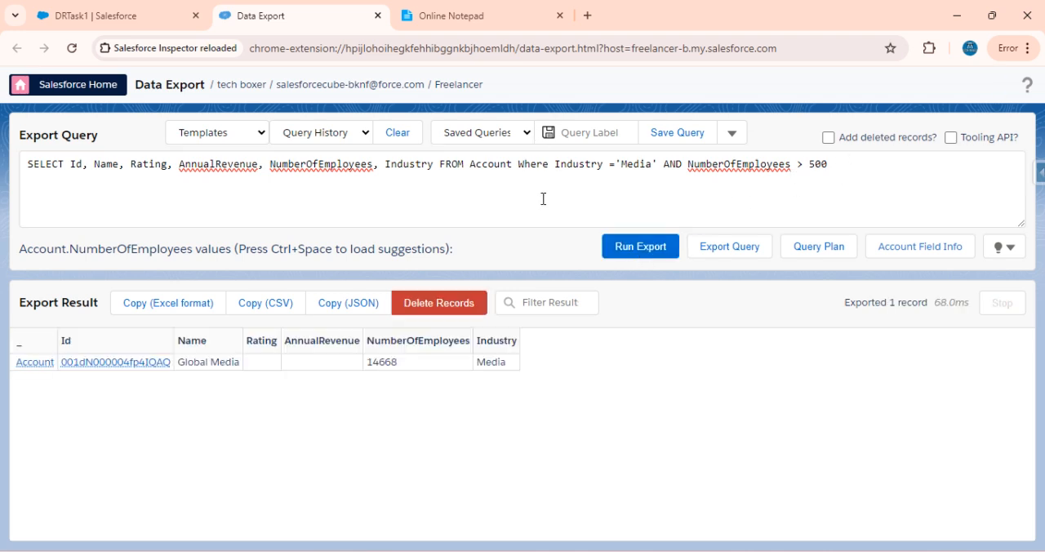
{"action": "left_click", "coordinate": [849, 168]}
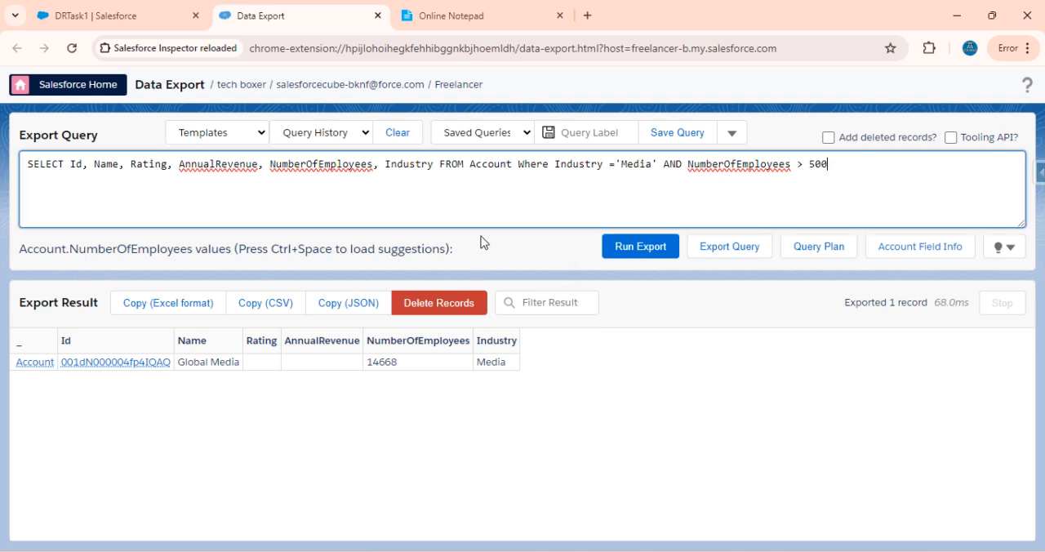
In the DRTask1 extract settings, change the Account filter field to Industry and its operator to =
{"action": "left_click", "coordinate": [116, 11]}
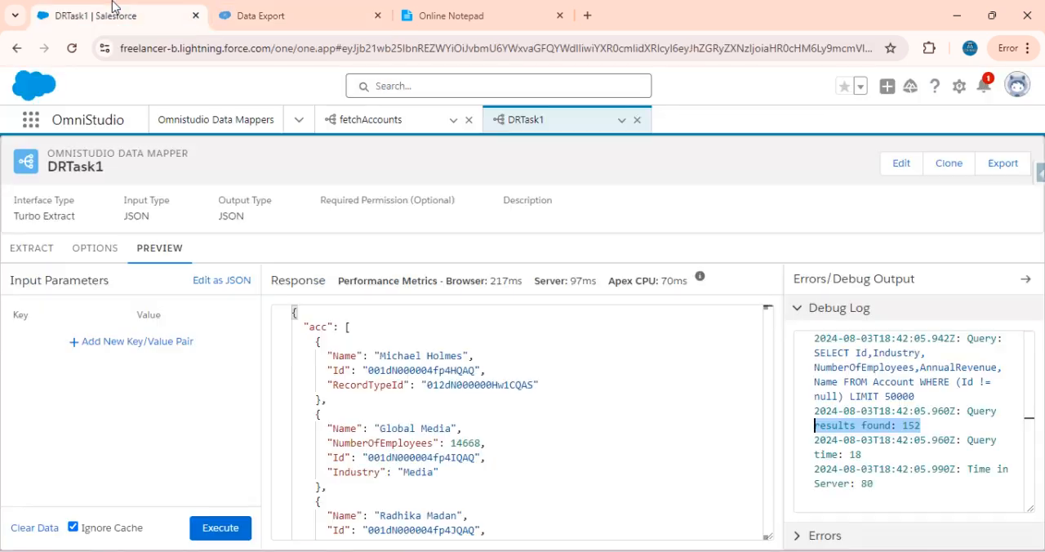
{"action": "left_click", "coordinate": [42, 255]}
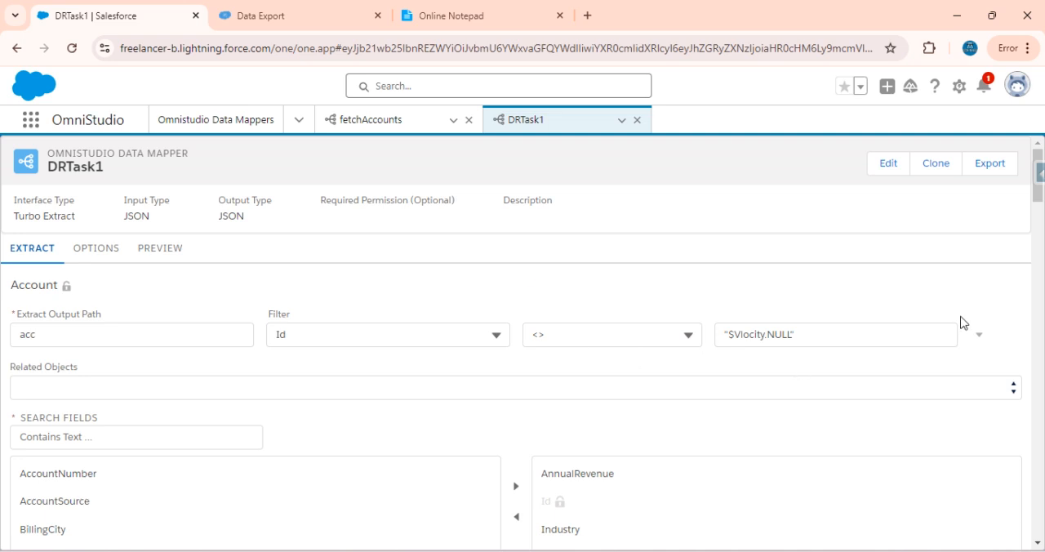
{"action": "left_click", "coordinate": [298, 342]}
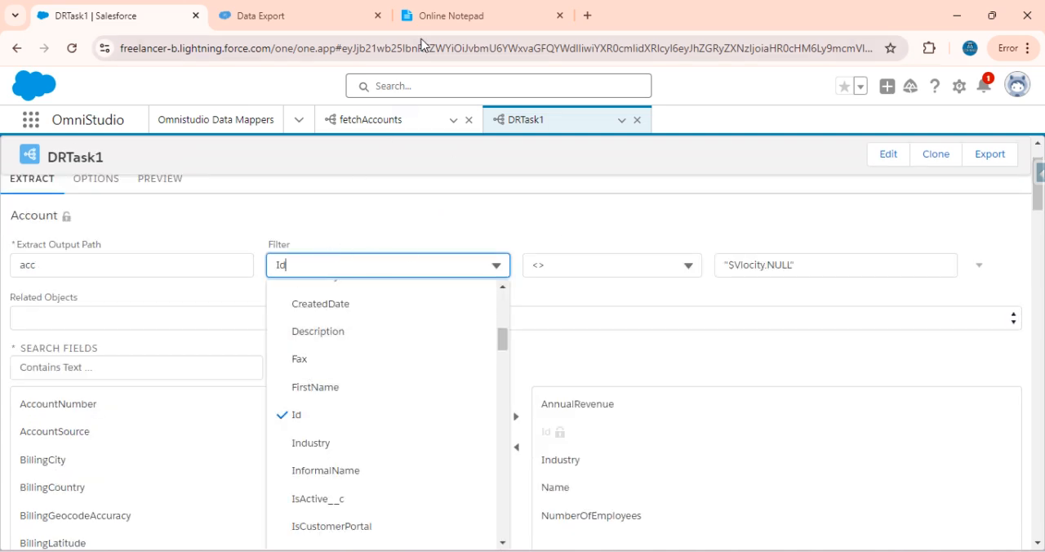
{"action": "left_click", "coordinate": [408, 15]}
{"action": "left_click", "coordinate": [272, 8]}
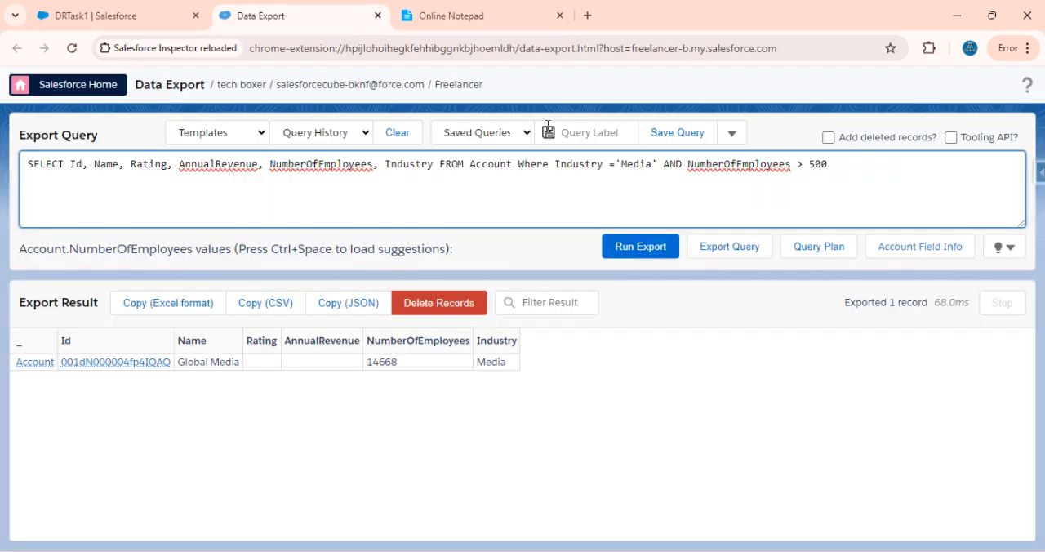
{"action": "left_click", "coordinate": [147, 8]}
{"action": "key", "text": "BackSpace"}
{"action": "key", "text": "BackSpace"}
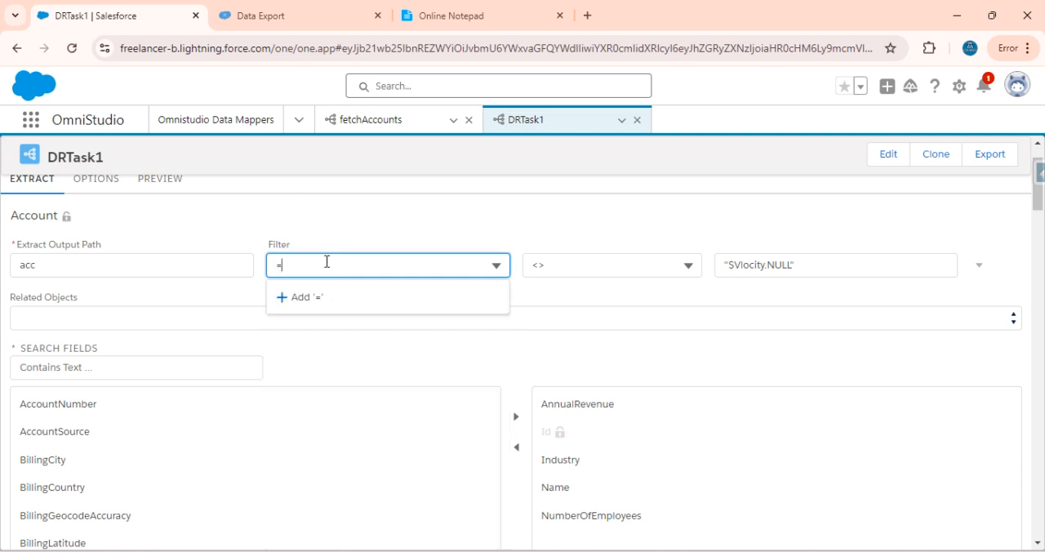
{"action": "type", "text": "Idu"}
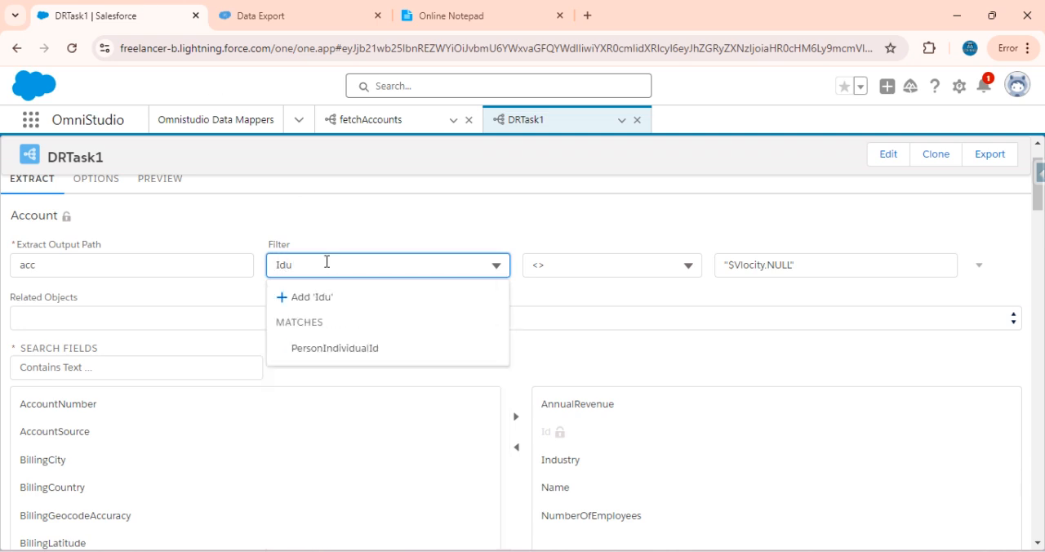
{"action": "key", "text": "BackSpace"}
{"action": "key", "text": "BackSpace"}
{"action": "type", "text": "ndu"}
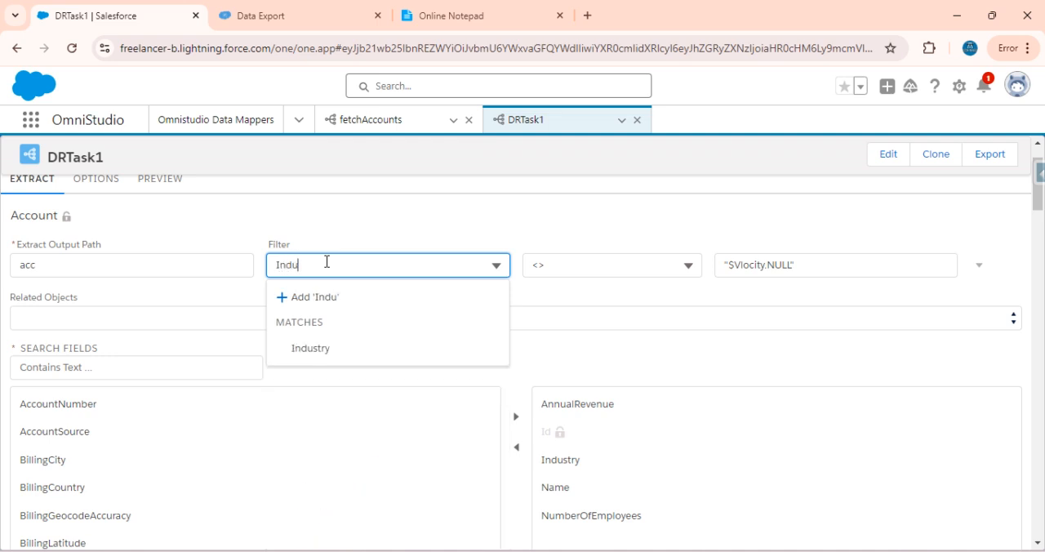
{"action": "left_click", "coordinate": [317, 363]}
{"action": "left_click", "coordinate": [618, 272]}
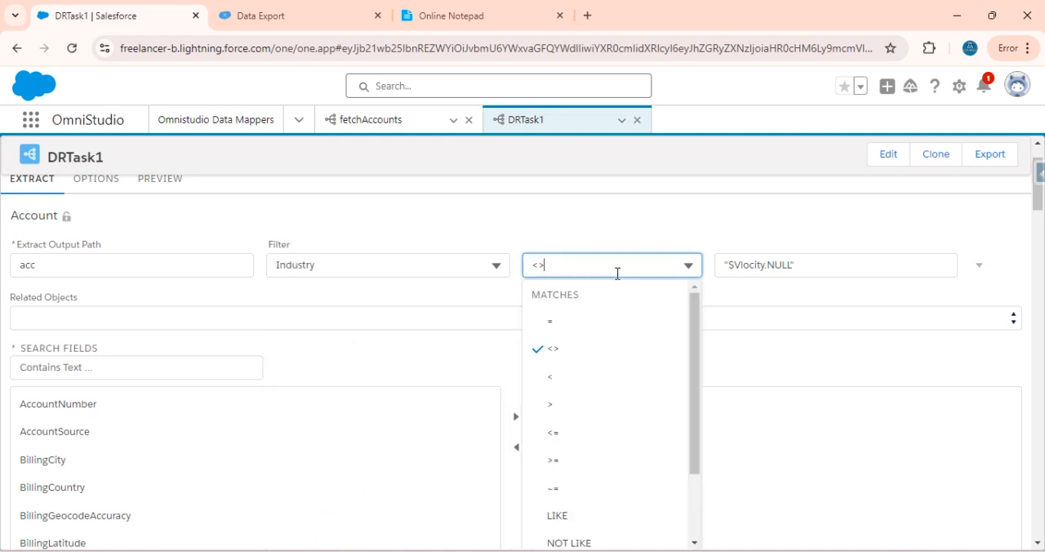
{"action": "left_click", "coordinate": [576, 328]}
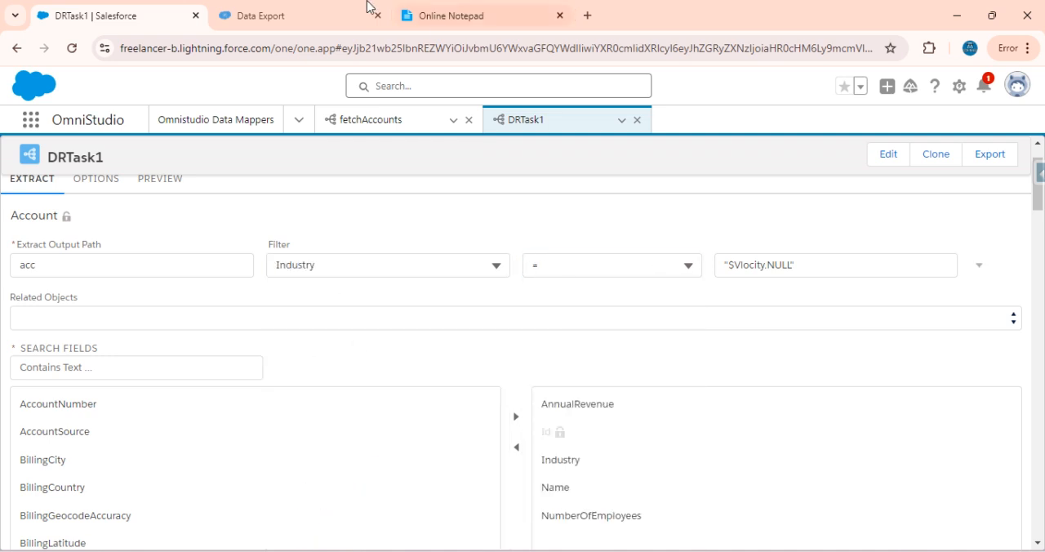
Check the Industry value Media in the export query and move the DRTask1 browser tab directly after Data Export
{"action": "left_click", "coordinate": [301, 8]}
{"action": "double_click", "coordinate": [639, 161]}
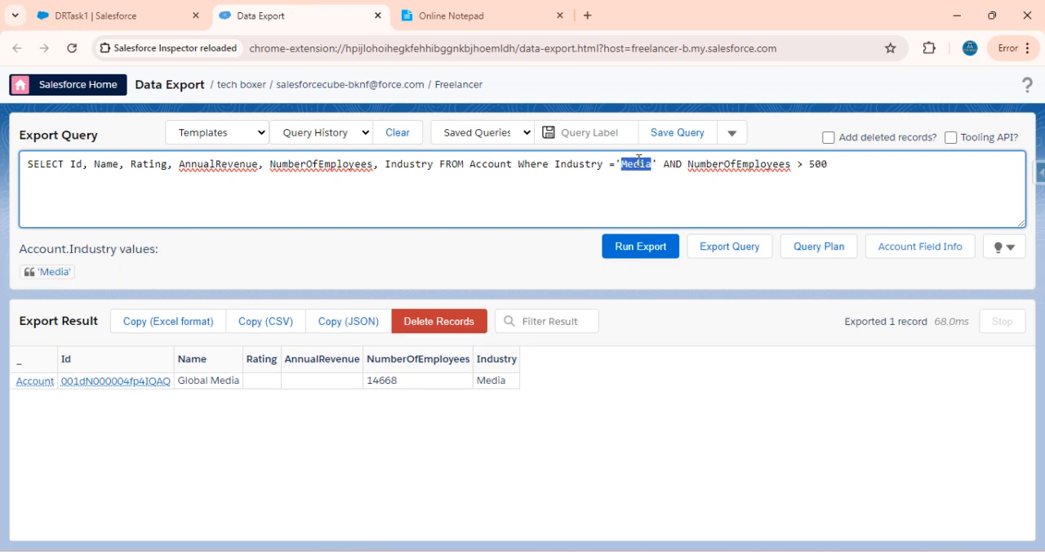
{"action": "left_click_drag", "start_coordinate": [139, 14], "coordinate": [740, 258]}
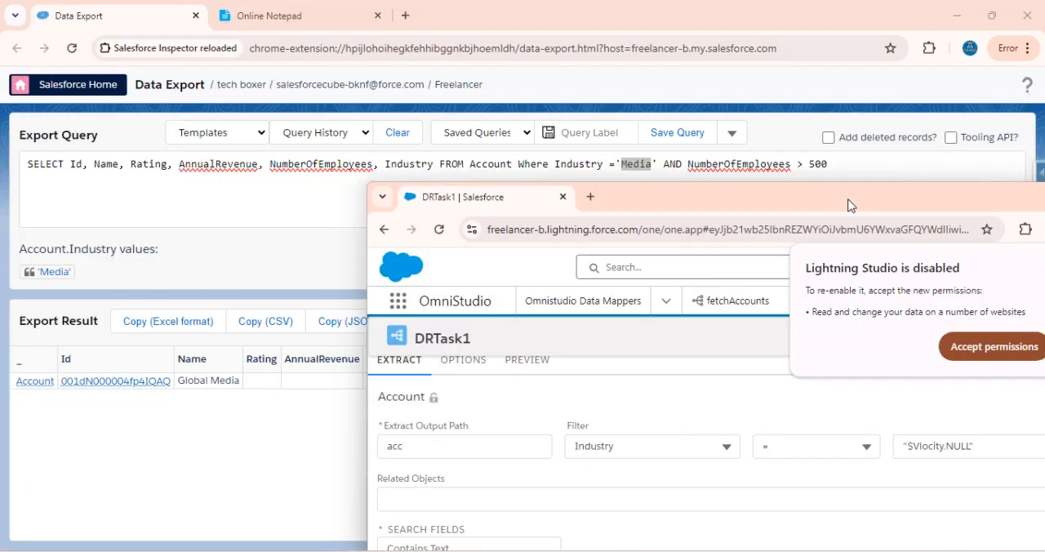
{"action": "left_click_drag", "start_coordinate": [847, 204], "coordinate": [767, 196]}
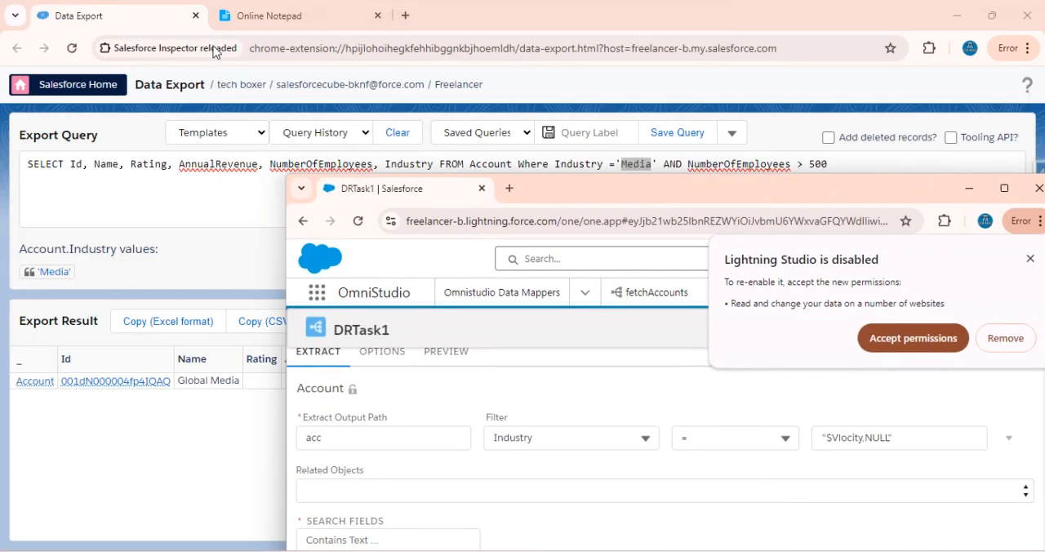
{"action": "left_click_drag", "start_coordinate": [346, 195], "coordinate": [150, 26]}
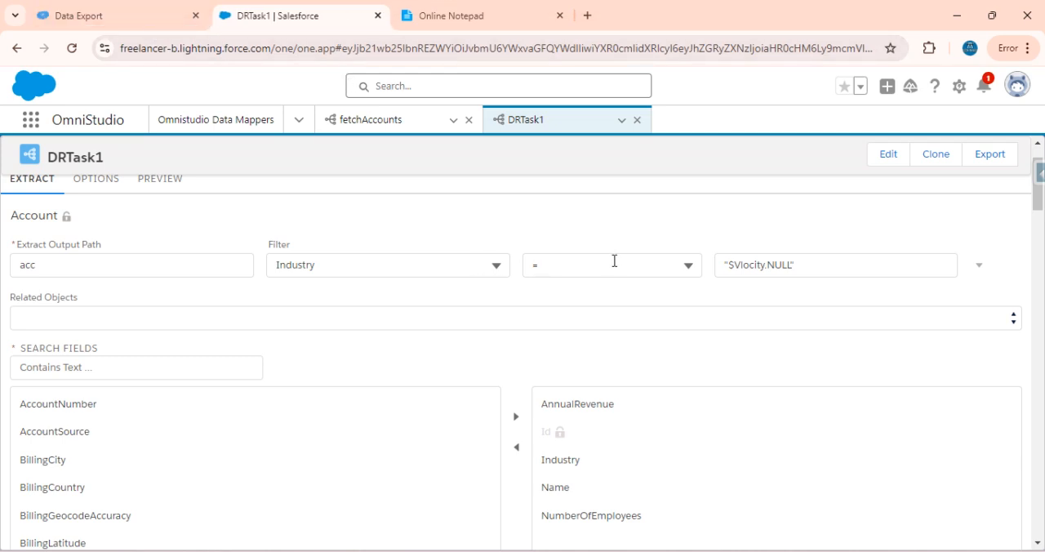
Set the Industry filter's value to "Media", enclosed in double quotes
{"action": "triple_click", "coordinate": [839, 267]}
{"action": "key", "text": "BackSpace"}
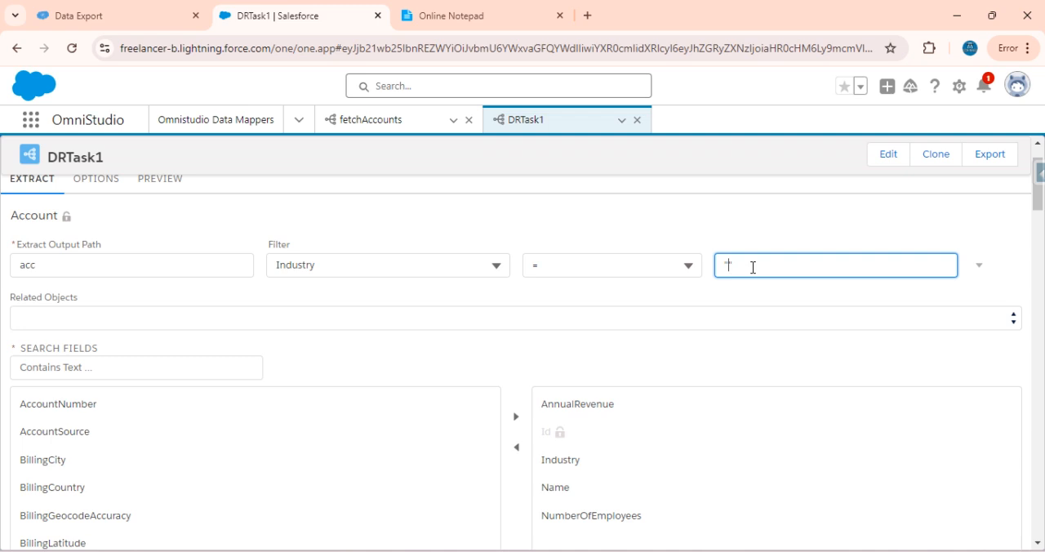
{"action": "type", "text": "\"\""}
{"action": "key", "text": "Left"}
{"action": "type", "text": "Media"}
{"action": "left_click", "coordinate": [756, 296]}
{"action": "left_click", "coordinate": [787, 267]}
{"action": "left_click", "coordinate": [726, 267]}
{"action": "double_click", "coordinate": [740, 266]}
Review the extra condition options of the Industry filter and execute a preview of DRTask1 without input parameters
{"action": "scroll", "coordinate": [433, 215], "scroll_direction": "up", "scroll_amount": 2}
{"action": "left_click", "coordinate": [159, 253]}
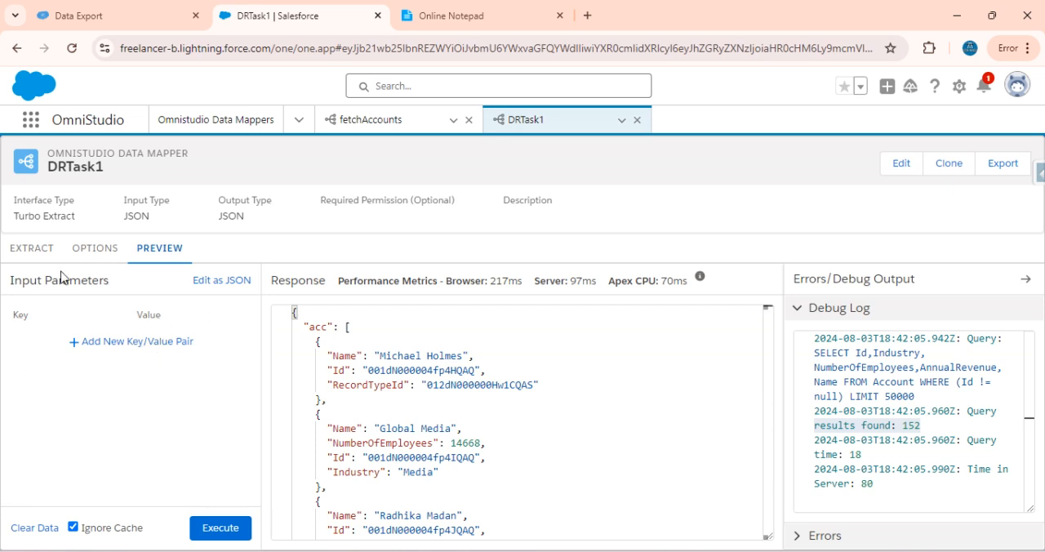
{"action": "left_click", "coordinate": [39, 257]}
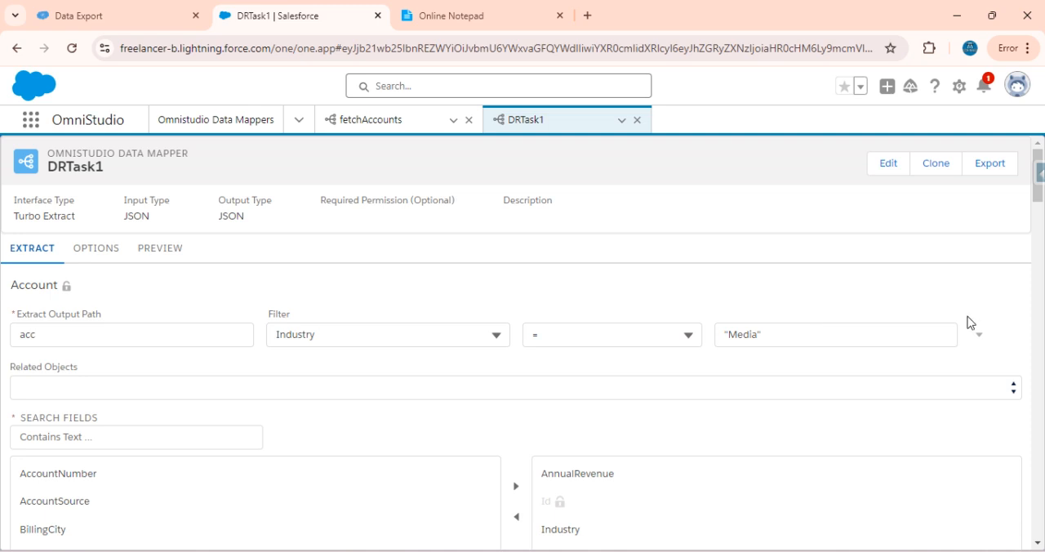
{"action": "left_click", "coordinate": [983, 337]}
{"action": "scroll", "coordinate": [799, 299], "scroll_direction": "down", "scroll_amount": 1}
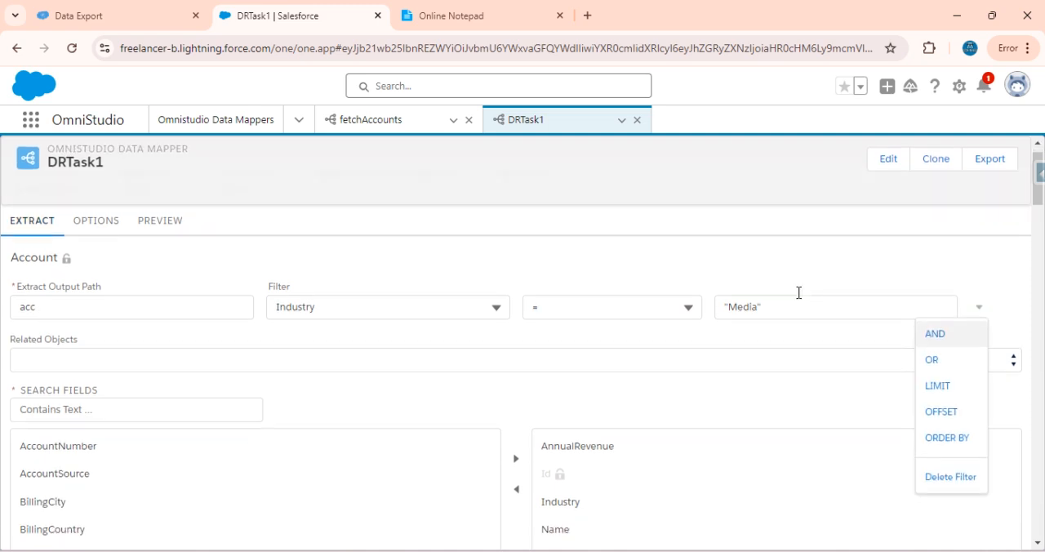
{"action": "scroll", "coordinate": [441, 268], "scroll_direction": "up", "scroll_amount": 1}
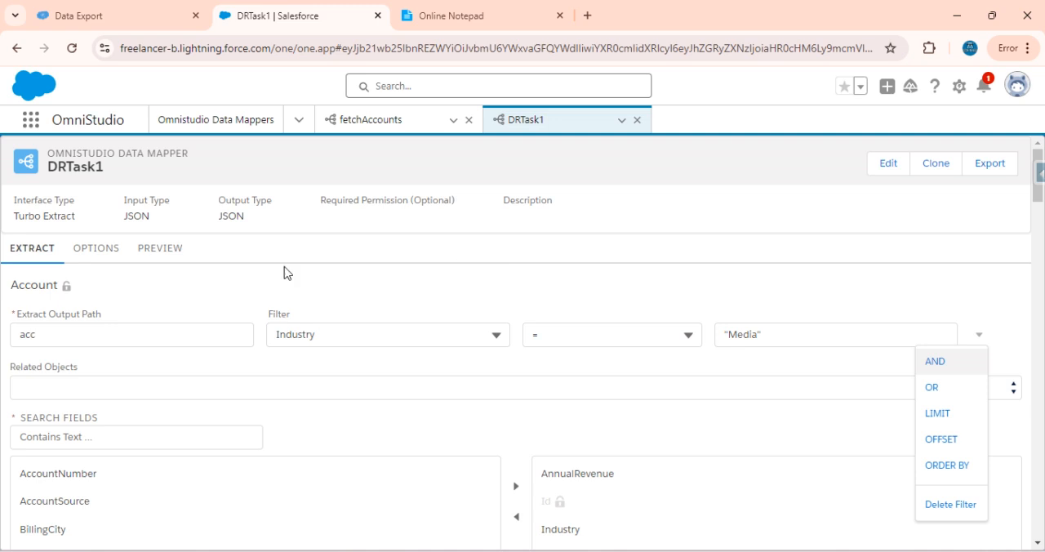
{"action": "left_click", "coordinate": [160, 255]}
{"action": "left_click", "coordinate": [220, 527]}
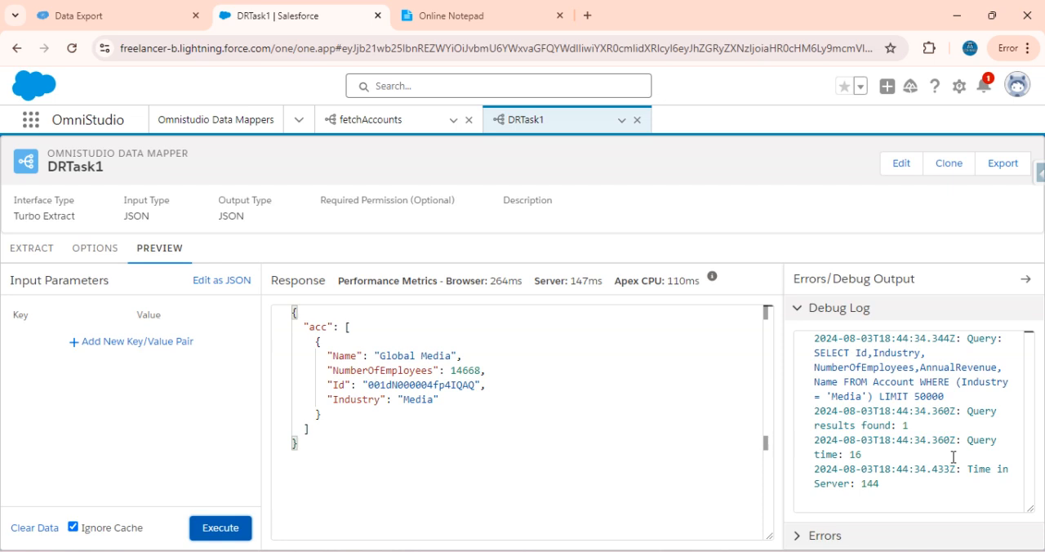
Compare the query and result count in DRTask1's debug log with the Industry and NumberOfEmployees conditions of the Data Export query
{"action": "left_click", "coordinate": [920, 423]}
{"action": "left_click_drag", "start_coordinate": [920, 424], "coordinate": [805, 431]}
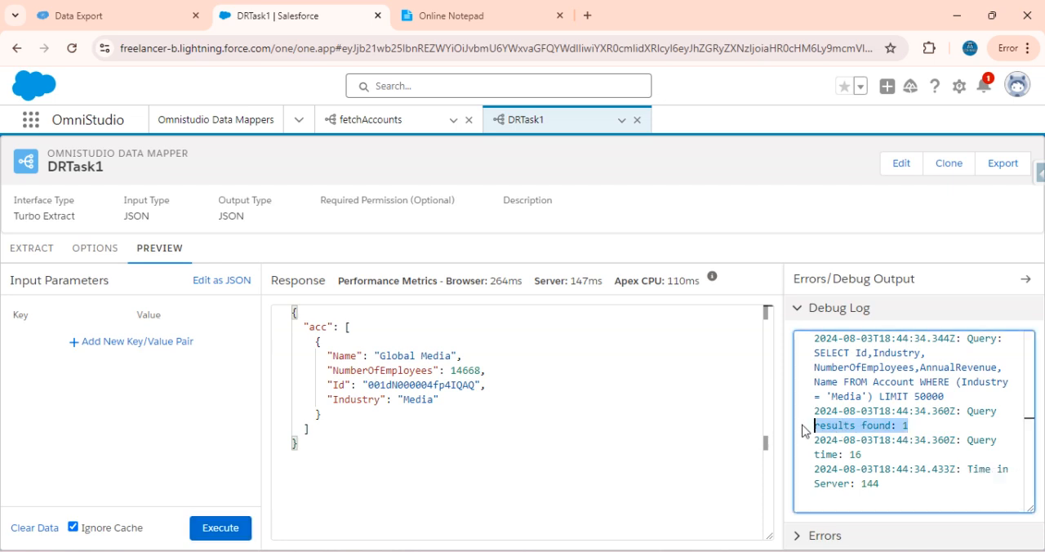
{"action": "left_click_drag", "start_coordinate": [947, 398], "coordinate": [814, 368]}
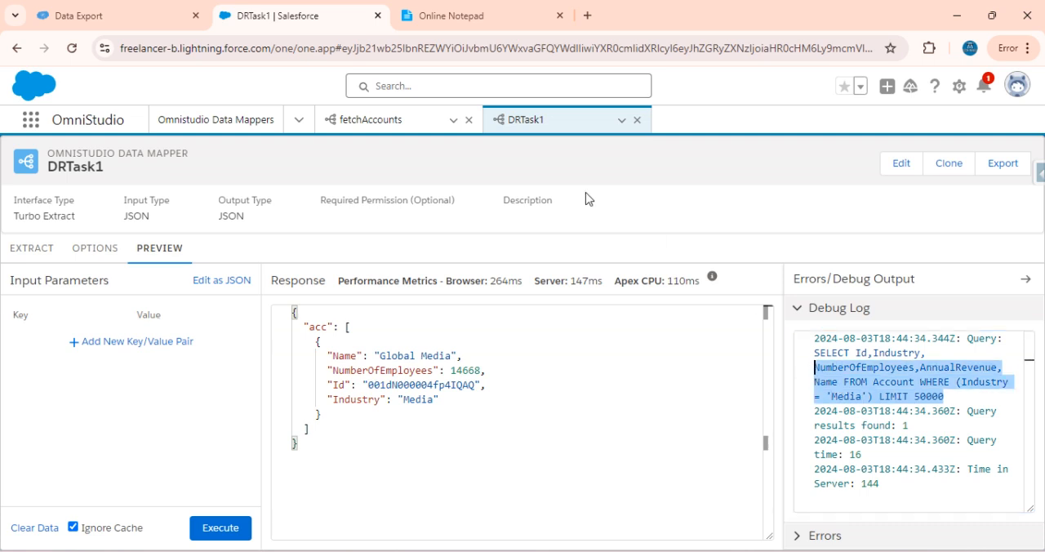
{"action": "left_click", "coordinate": [120, 10]}
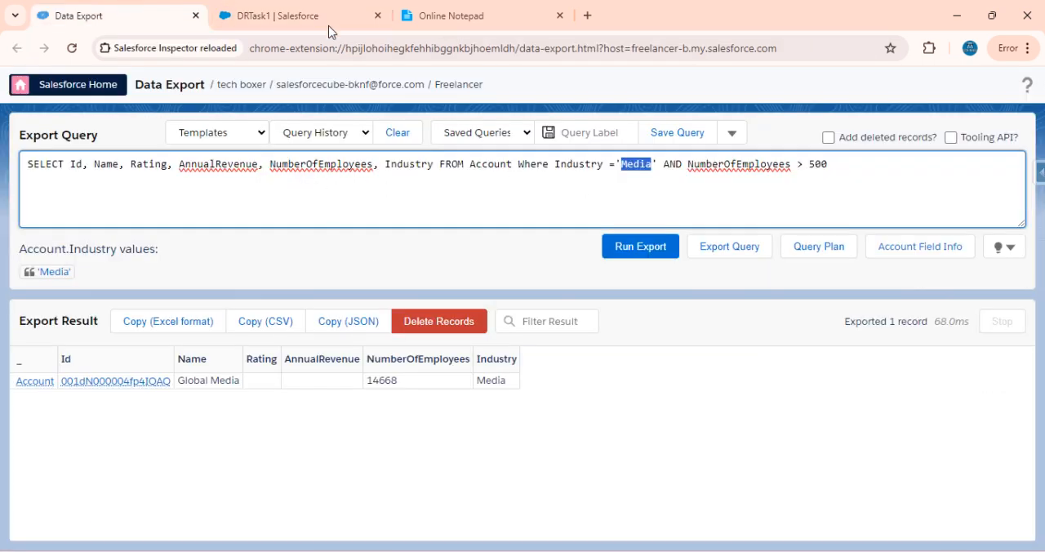
{"action": "left_click_drag", "start_coordinate": [278, 16], "coordinate": [882, 395]}
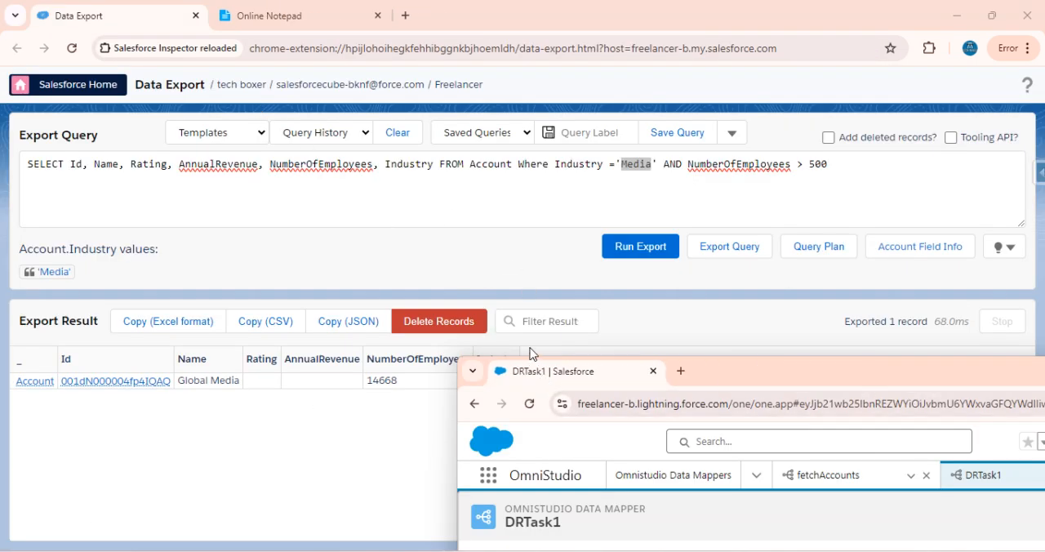
{"action": "left_click_drag", "start_coordinate": [534, 388], "coordinate": [278, 16]}
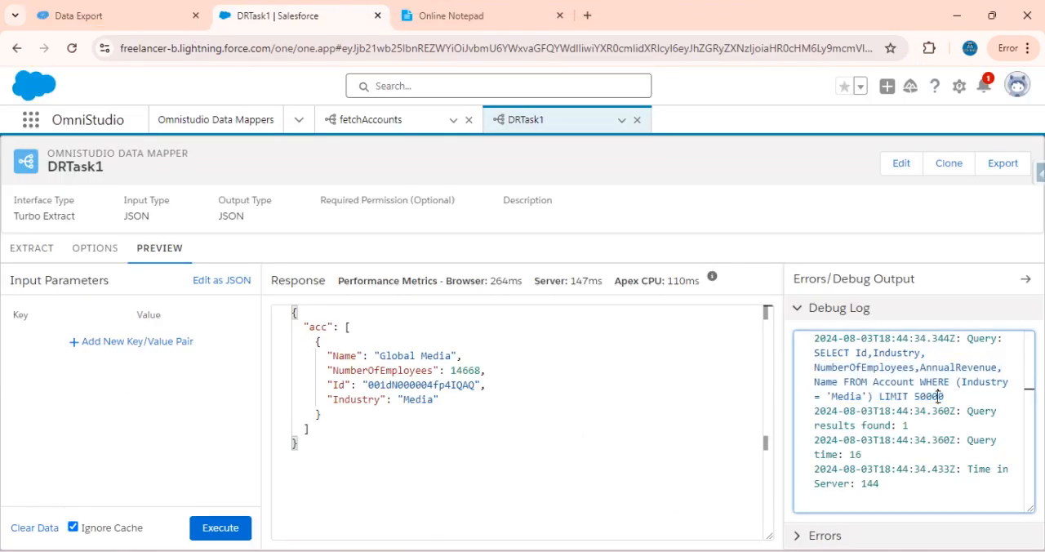
{"action": "left_click", "coordinate": [113, 15]}
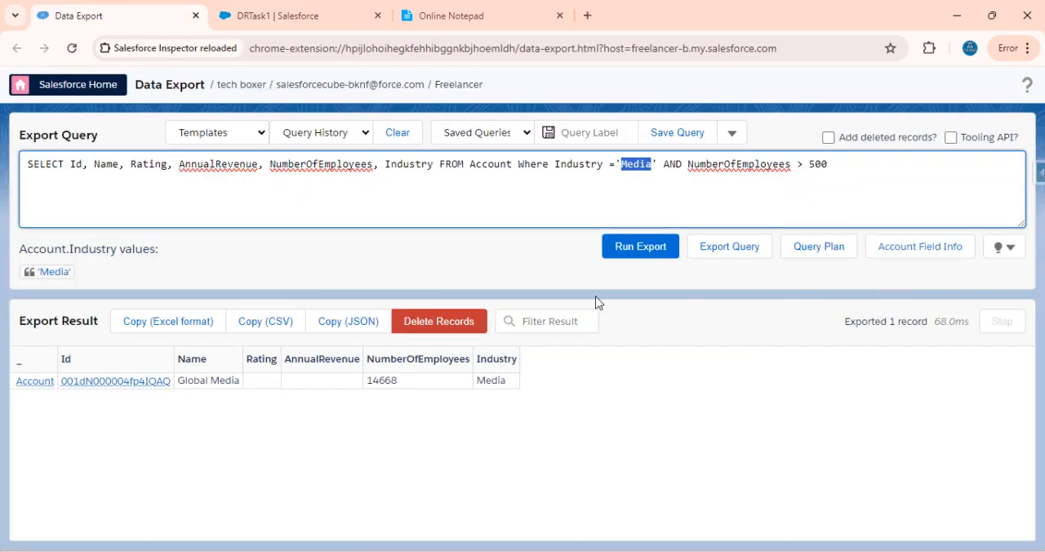
{"action": "double_click", "coordinate": [749, 164]}
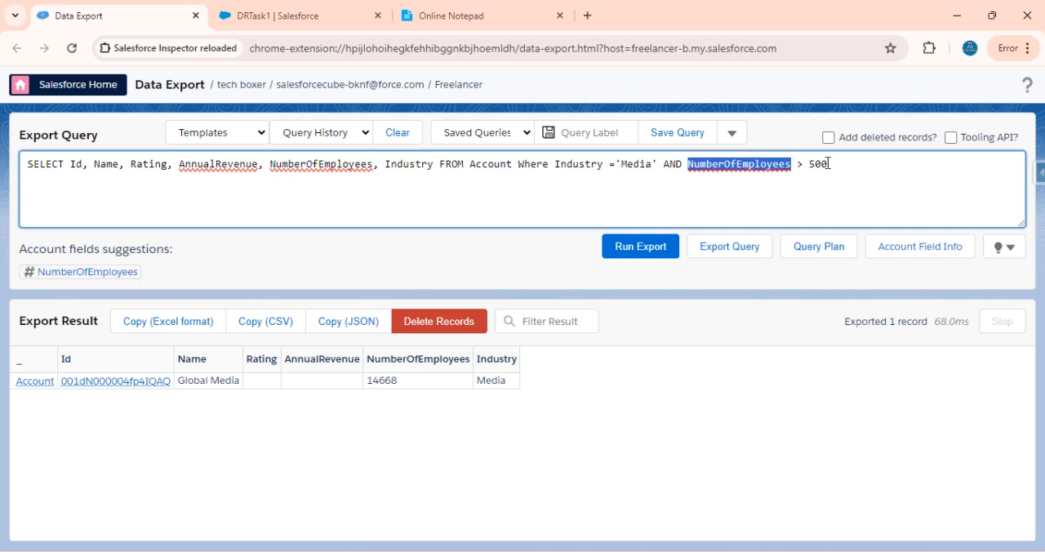
Return to DRTask1's extract settings and add an AND condition on NumberOfEmployees to the Industry filter
{"action": "left_click", "coordinate": [286, 13]}
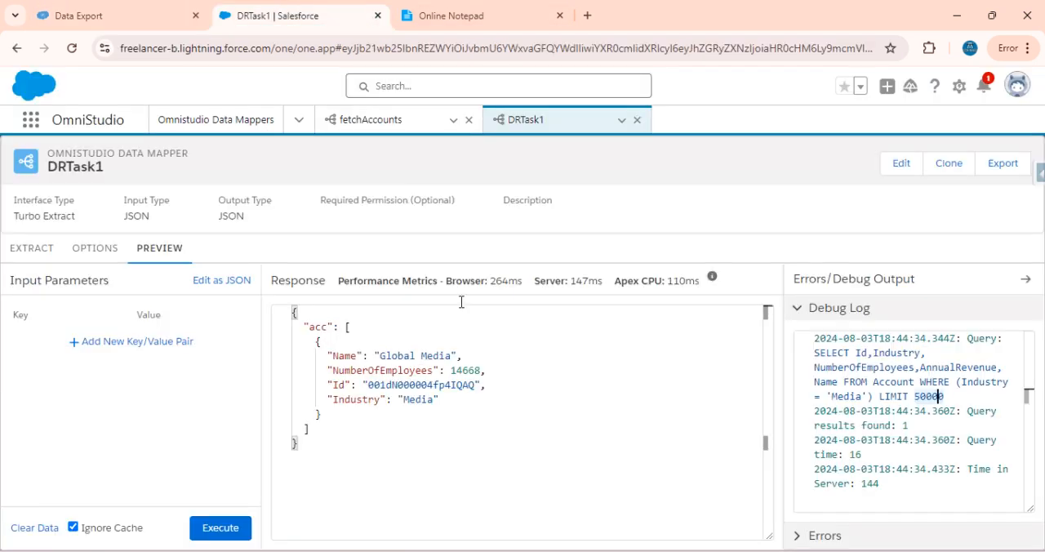
{"action": "left_click", "coordinate": [24, 250]}
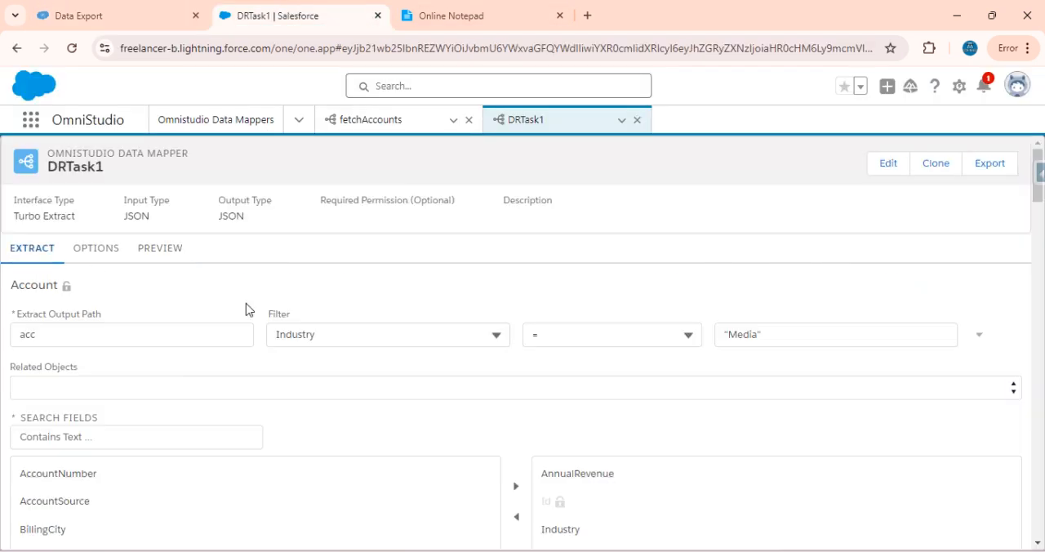
{"action": "left_click", "coordinate": [980, 334]}
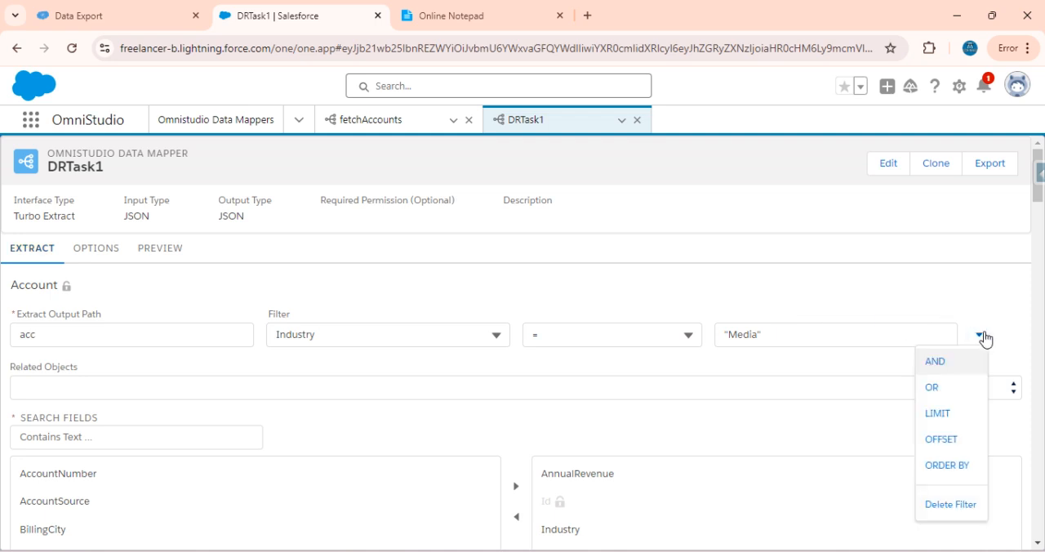
{"action": "left_click", "coordinate": [938, 362]}
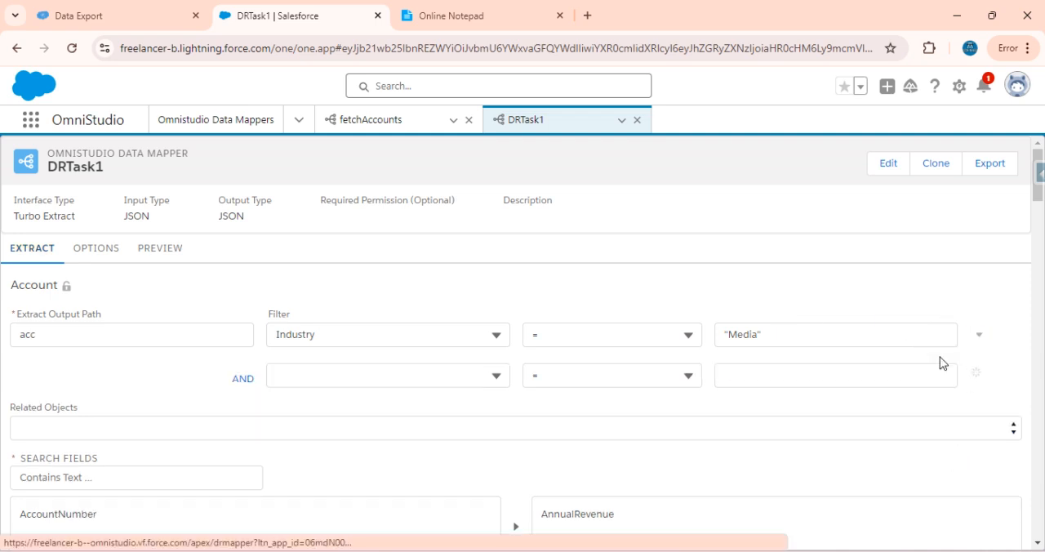
{"action": "left_click", "coordinate": [380, 374]}
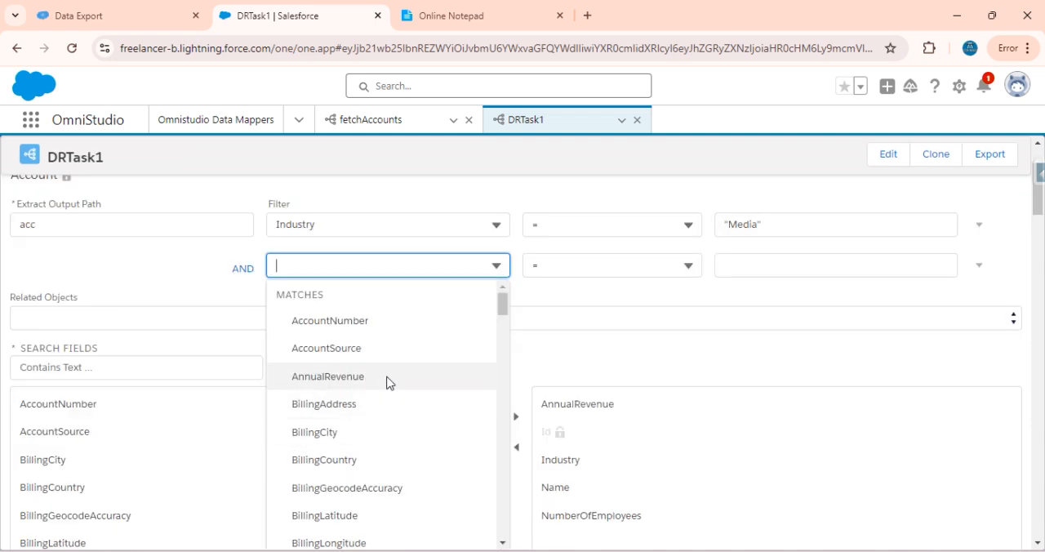
{"action": "type", "text": "Num"}
{"action": "left_click", "coordinate": [346, 375]}
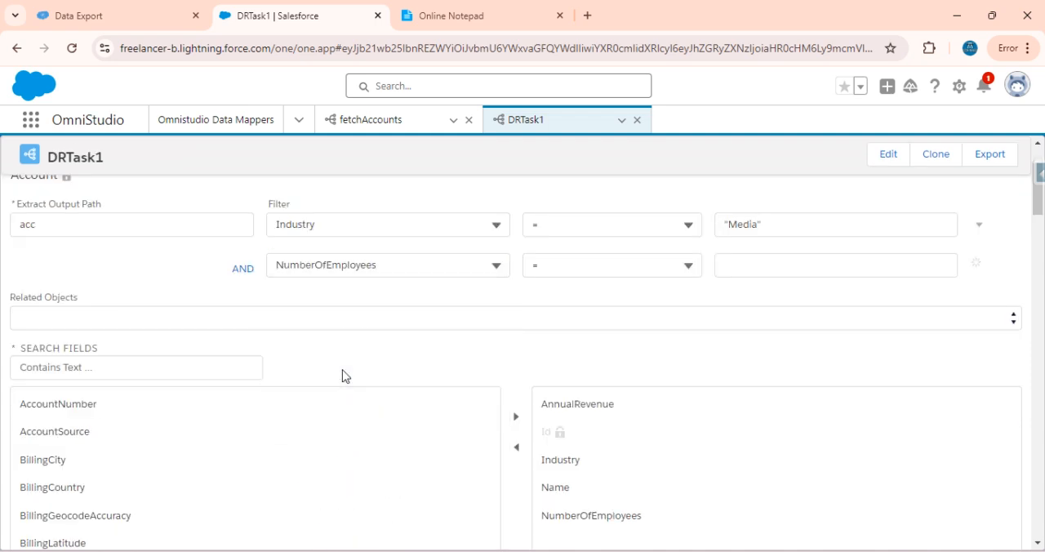
Check the export query's employee condition, then set the NumberOfEmployees filter to operator > with value "500" in double quotes
{"action": "left_click", "coordinate": [85, 10]}
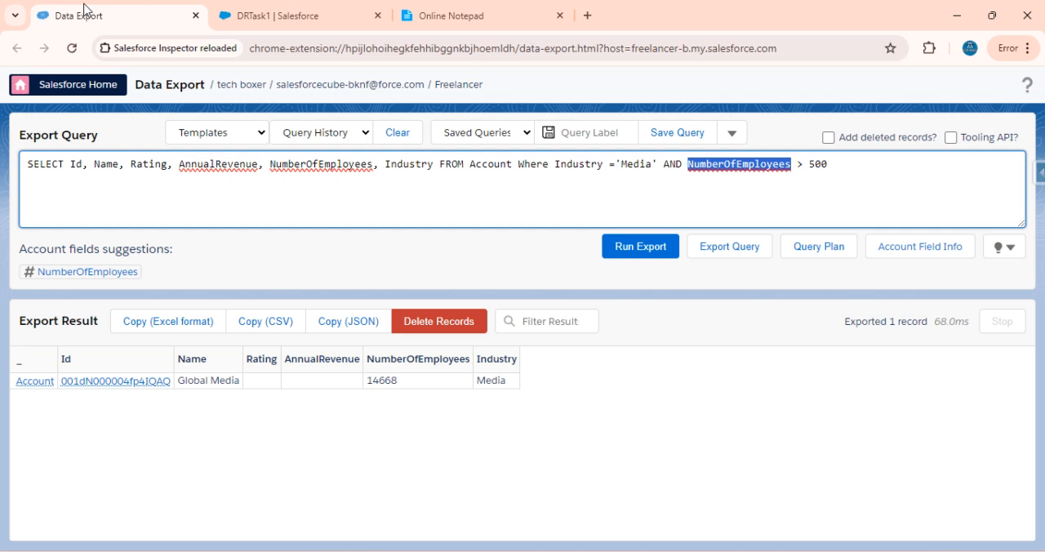
{"action": "left_click", "coordinate": [275, 16]}
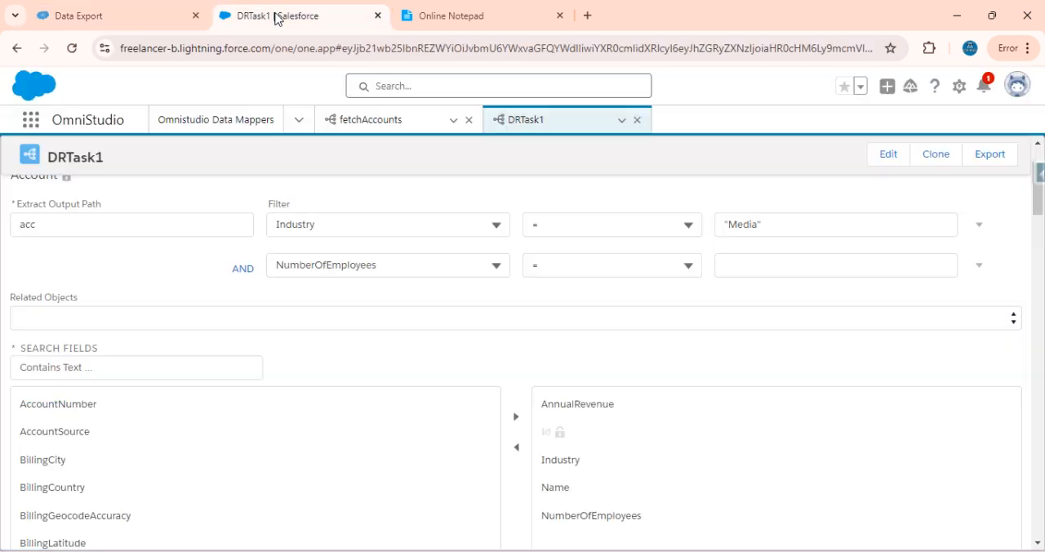
{"action": "left_click", "coordinate": [586, 272]}
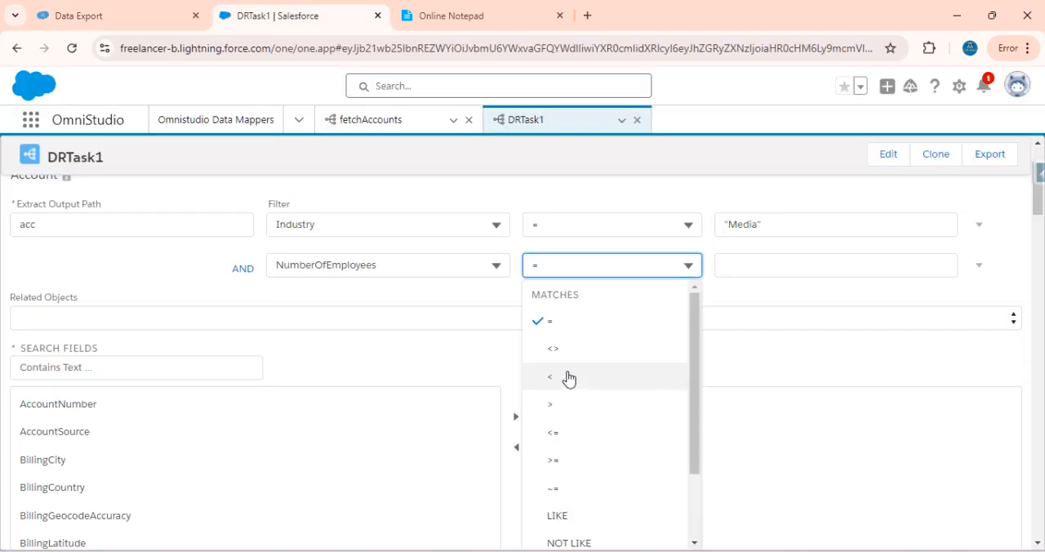
{"action": "left_click", "coordinate": [565, 406]}
{"action": "left_click", "coordinate": [760, 262]}
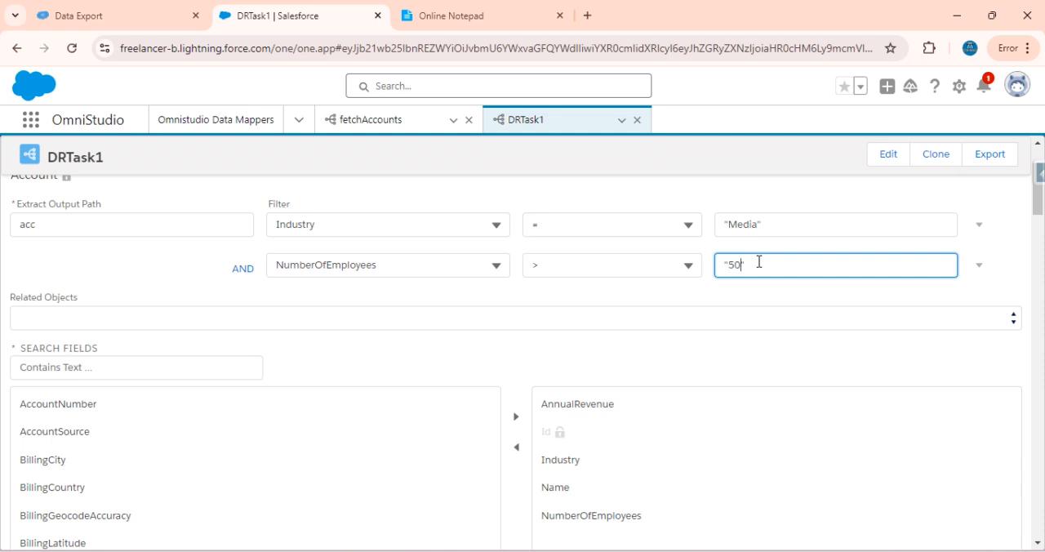
Execute a preview of DRTask1 with both the Industry and NumberOfEmployees filters
{"action": "scroll", "coordinate": [345, 253], "scroll_direction": "up", "scroll_amount": 2}
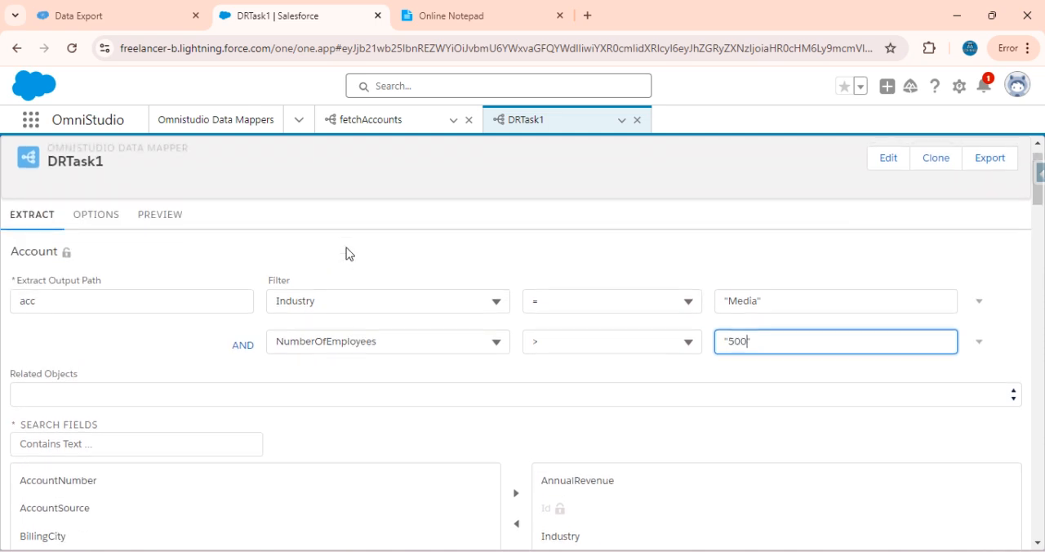
{"action": "left_click", "coordinate": [178, 216]}
{"action": "left_click", "coordinate": [227, 527]}
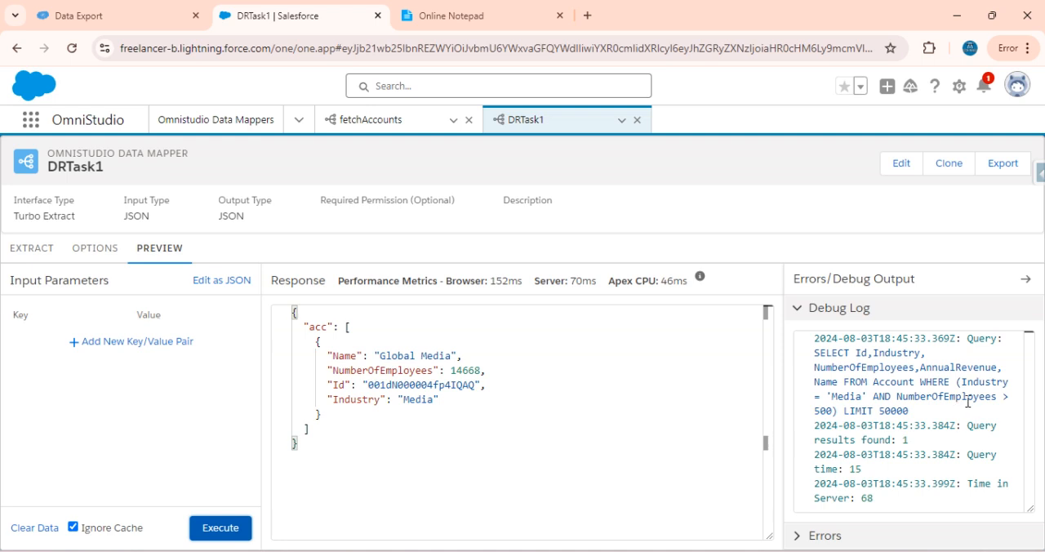
Examine the generated query's conditions and limit, and the result count, in DRTask1's debug log
{"action": "double_click", "coordinate": [820, 411]}
{"action": "left_click", "coordinate": [935, 414]}
{"action": "double_click", "coordinate": [935, 414]}
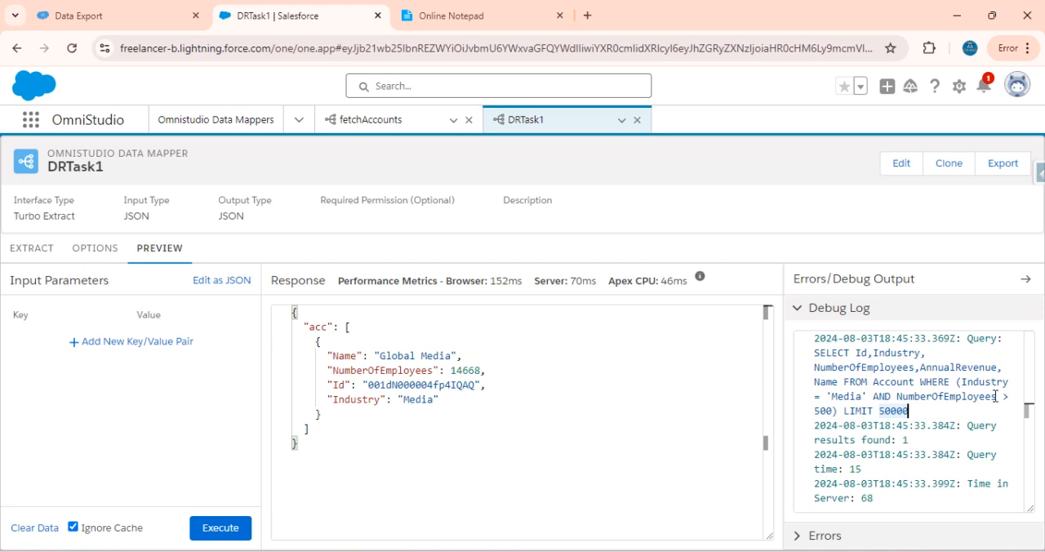
{"action": "double_click", "coordinate": [827, 410]}
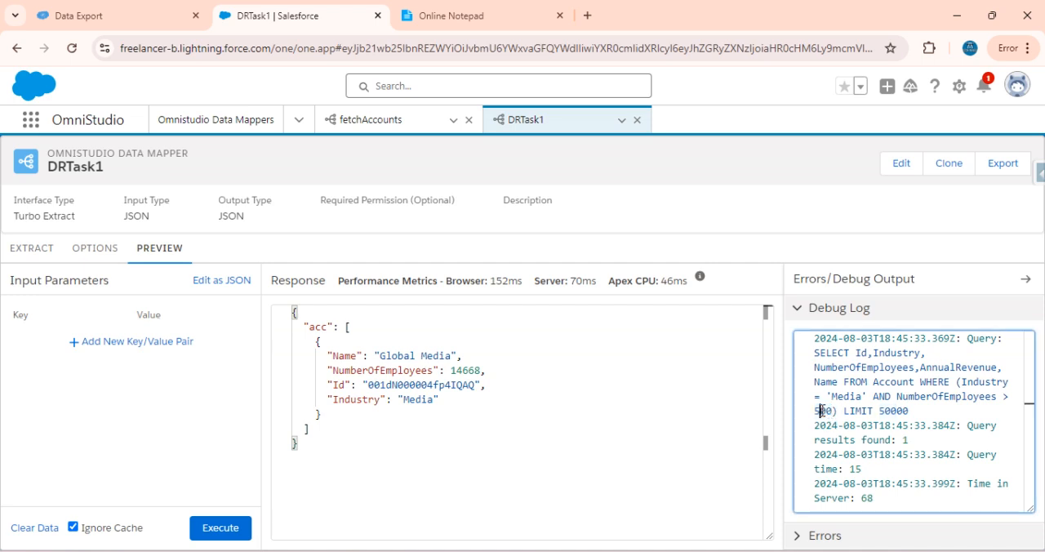
{"action": "left_click_drag", "start_coordinate": [908, 411], "coordinate": [813, 359]}
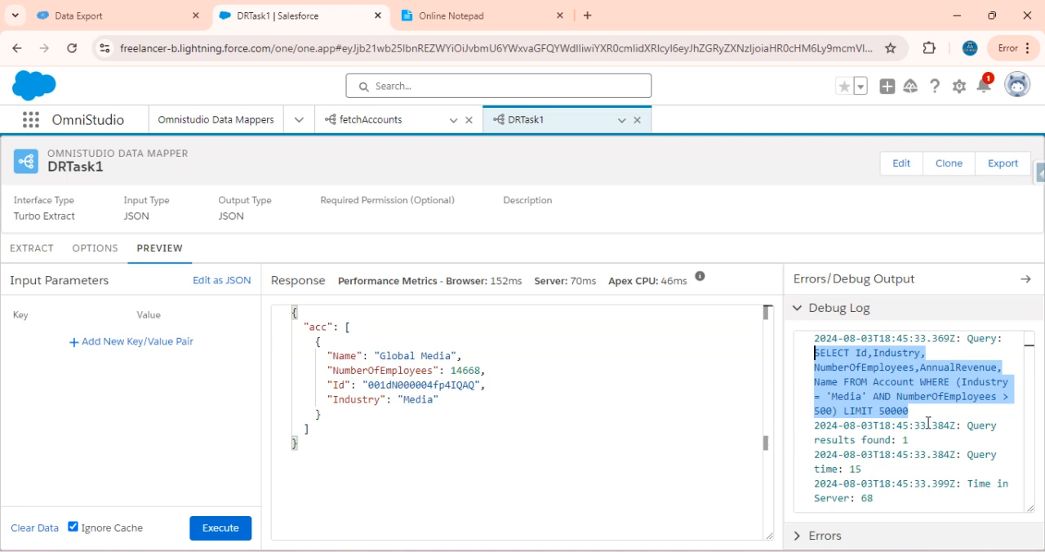
{"action": "left_click", "coordinate": [927, 422]}
{"action": "left_click_drag", "start_coordinate": [908, 411], "coordinate": [814, 353]}
{"action": "left_click_drag", "start_coordinate": [908, 440], "coordinate": [811, 441]}
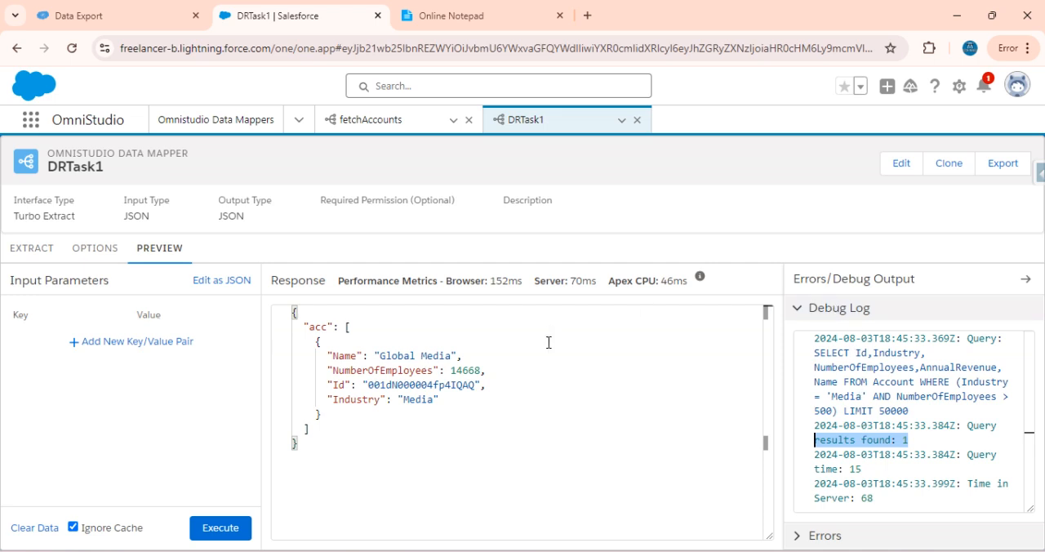
Inspect the Errors output of the DRTask1 preview and return to the debug log
{"action": "left_click", "coordinate": [841, 318]}
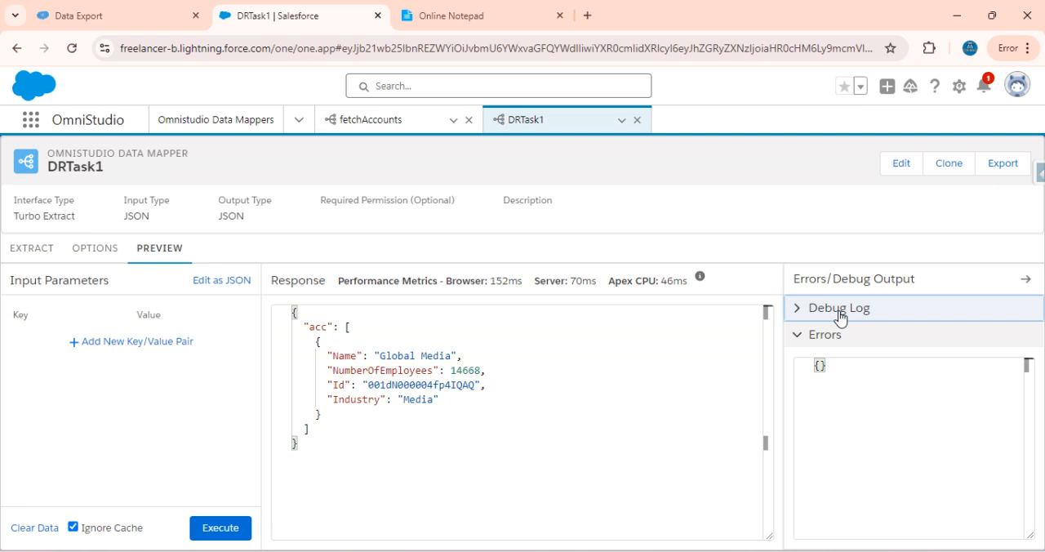
{"action": "left_click", "coordinate": [841, 318]}
{"action": "left_click", "coordinate": [821, 313]}
{"action": "left_click", "coordinate": [823, 342]}
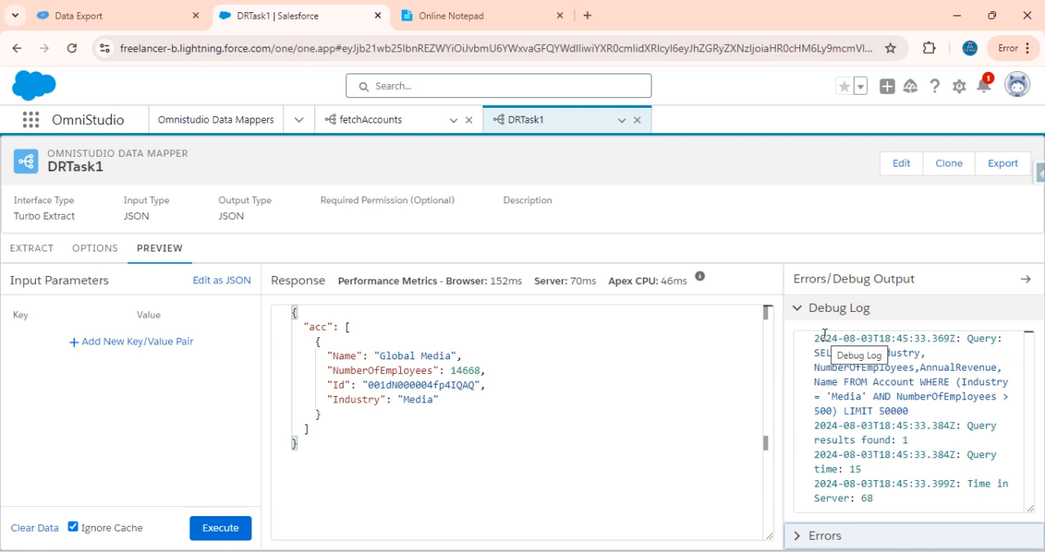
{"action": "left_click", "coordinate": [801, 535]}
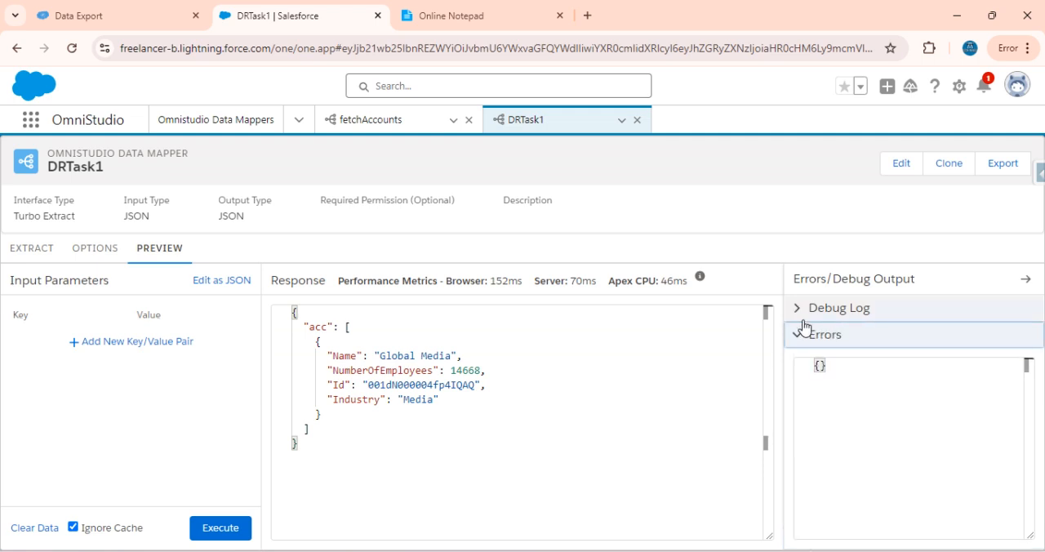
{"action": "left_click", "coordinate": [799, 341]}
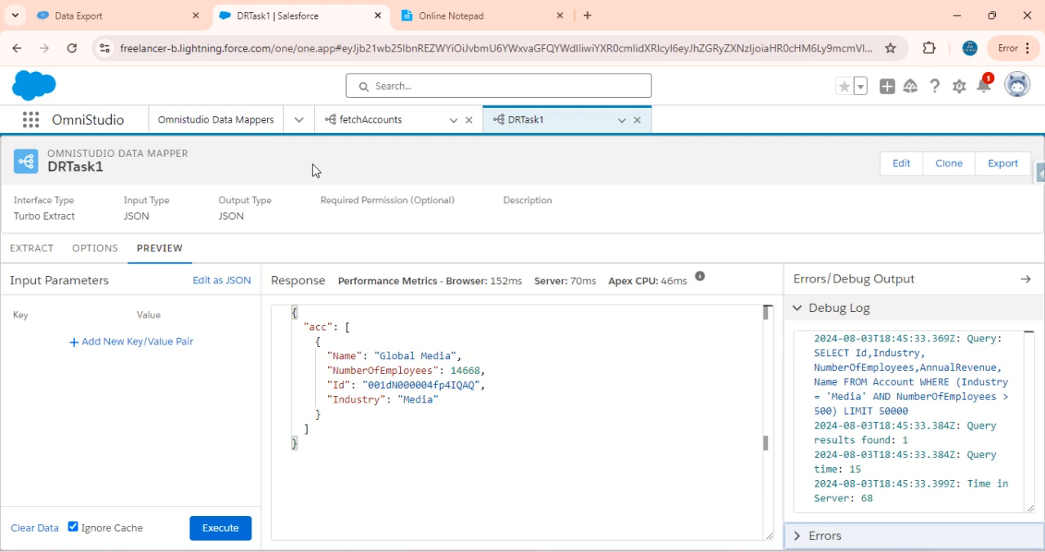
Create and save a new Omnistudio Data Mapper named DRTask2 with interface type Turbo Extract
{"action": "left_click", "coordinate": [247, 129]}
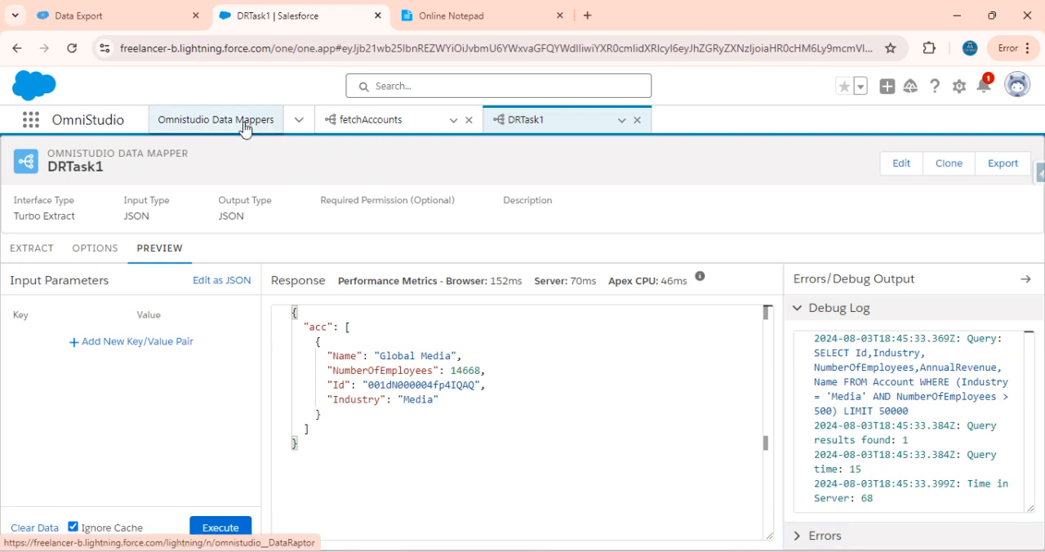
{"action": "left_click", "coordinate": [927, 174]}
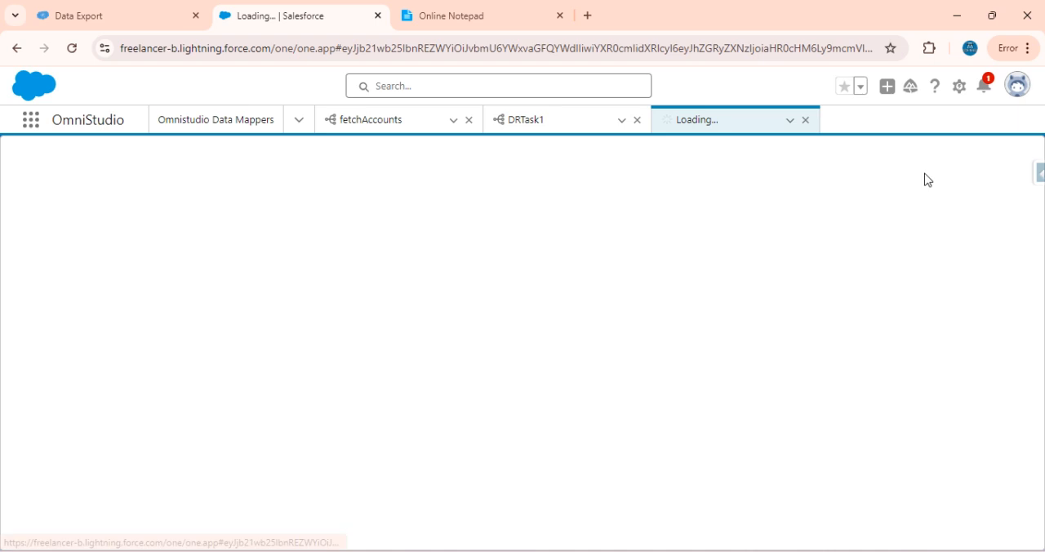
{"action": "type", "text": "DRTask2"}
{"action": "left_click", "coordinate": [344, 305]}
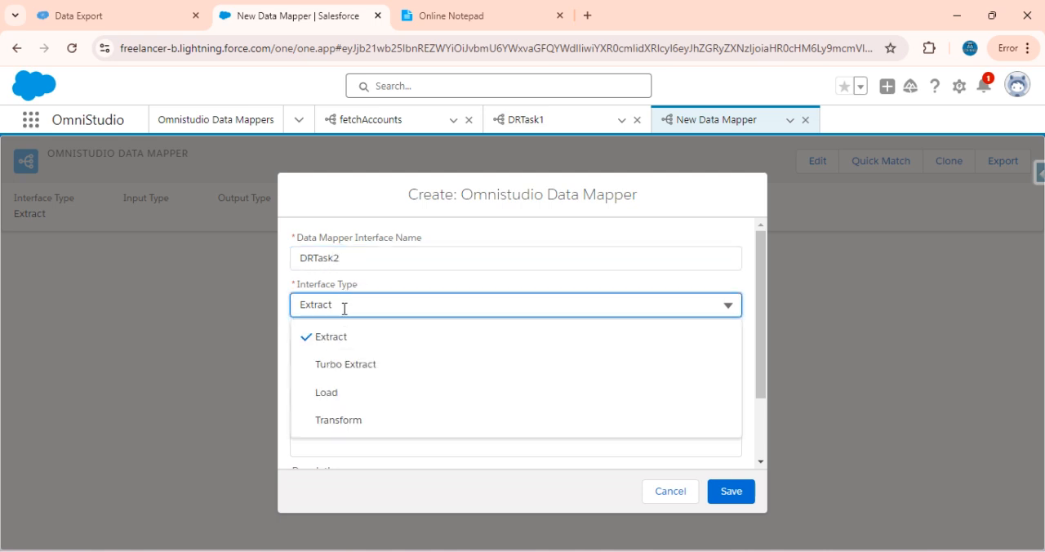
{"action": "left_click", "coordinate": [350, 360]}
{"action": "scroll", "coordinate": [470, 349], "scroll_direction": "down", "scroll_amount": 1}
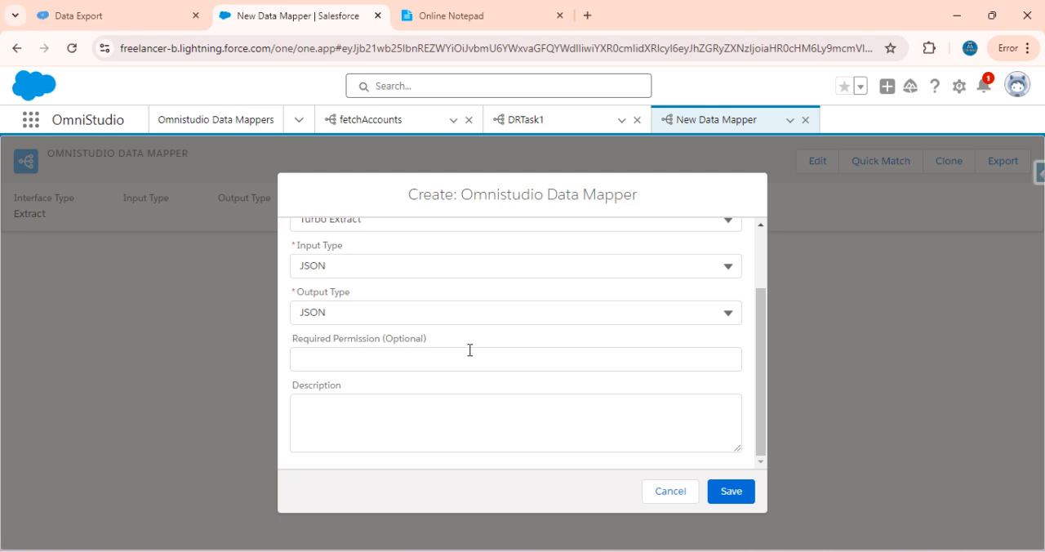
{"action": "left_click", "coordinate": [732, 493]}
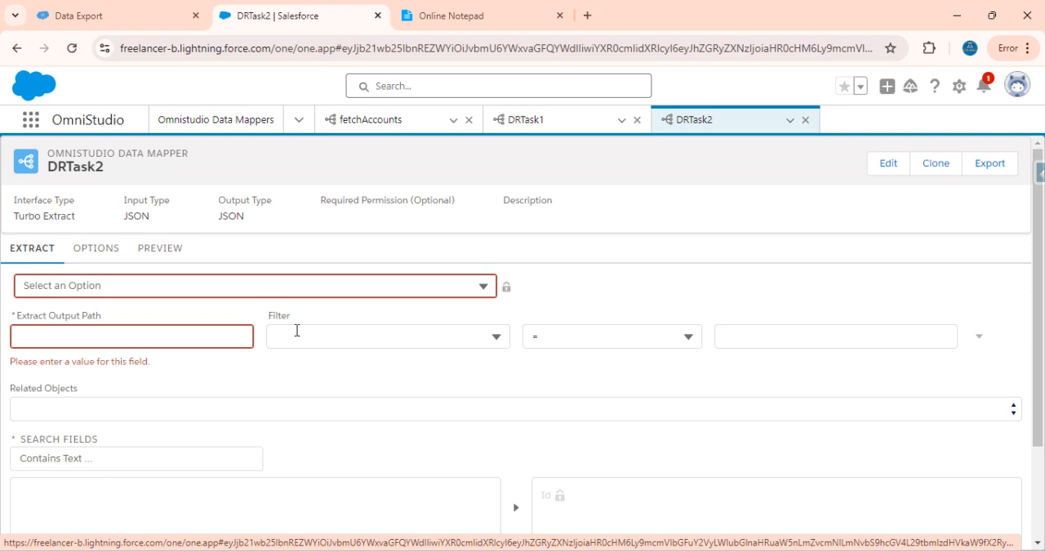
Read the second Account retrieval task in Online Notepad and go back to DRTask2
{"action": "left_click", "coordinate": [424, 12]}
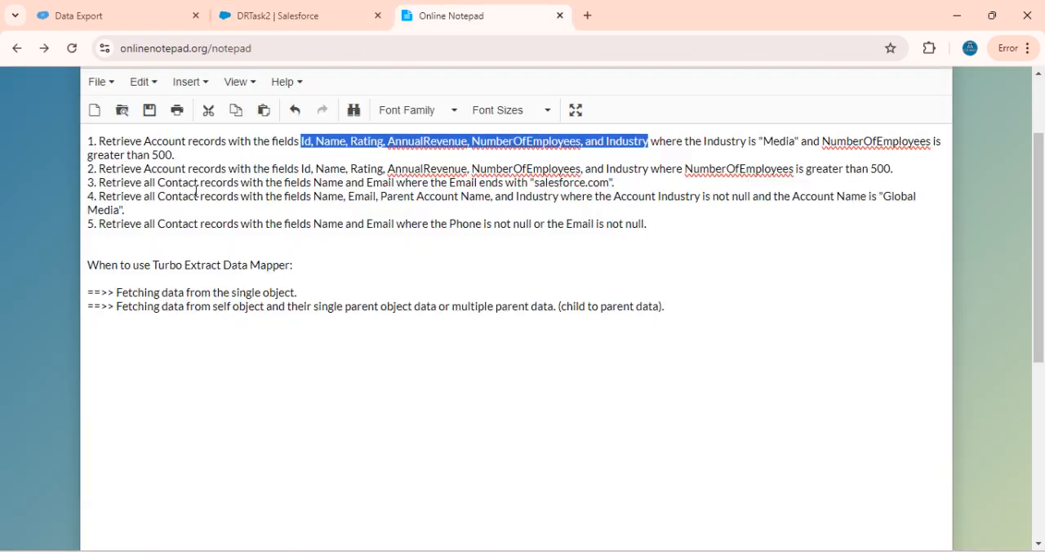
{"action": "left_click_drag", "start_coordinate": [99, 170], "coordinate": [453, 169]}
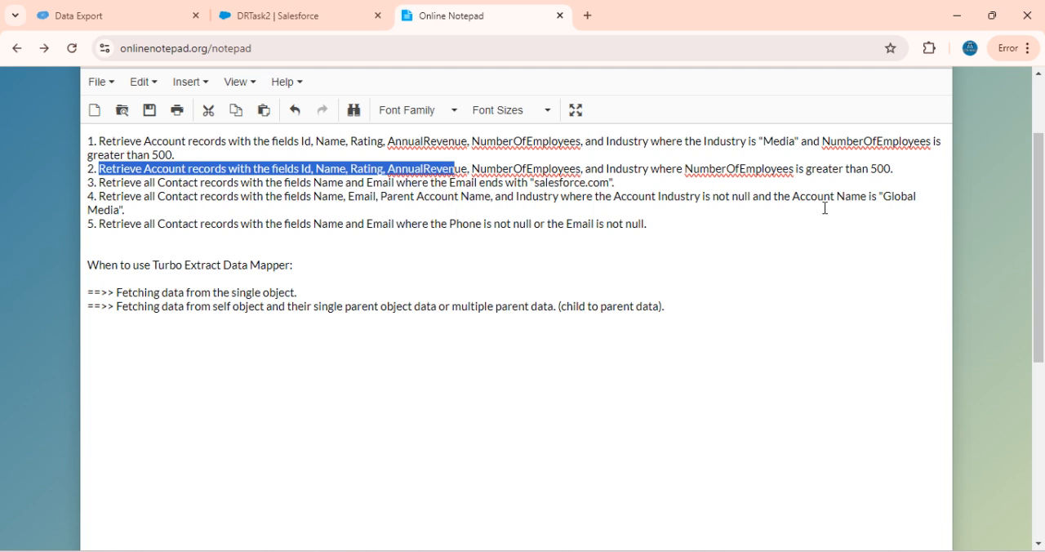
{"action": "left_click", "coordinate": [252, 10]}
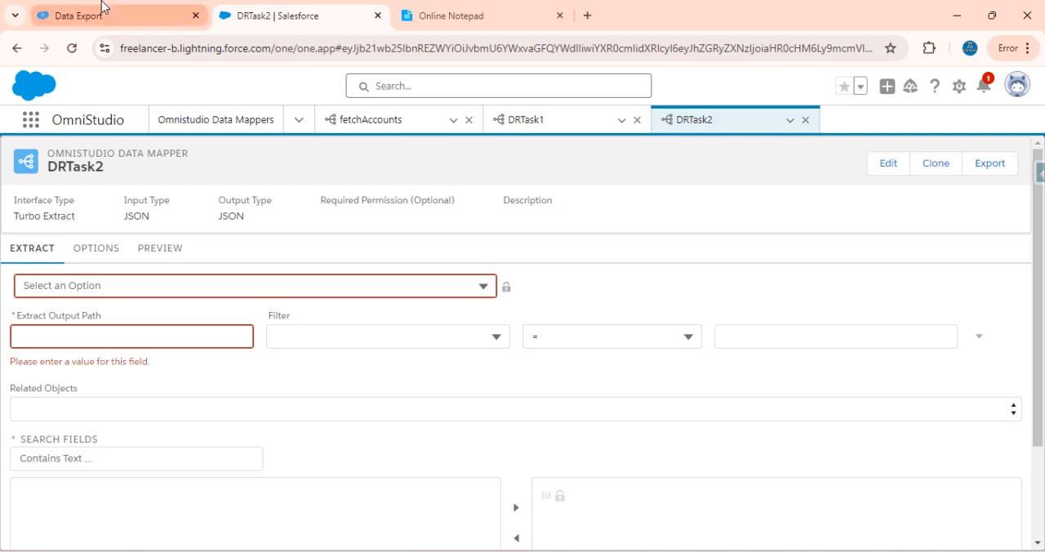
Set DRTask2's extract object to Account and its extract output path to acc
{"action": "left_click", "coordinate": [102, 4]}
{"action": "left_click", "coordinate": [275, 10]}
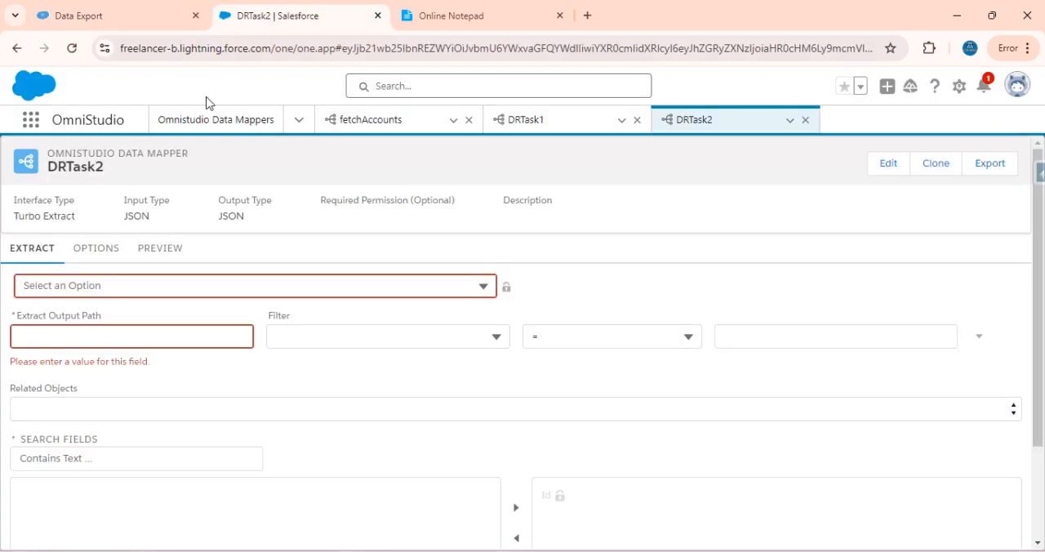
{"action": "left_click", "coordinate": [120, 284]}
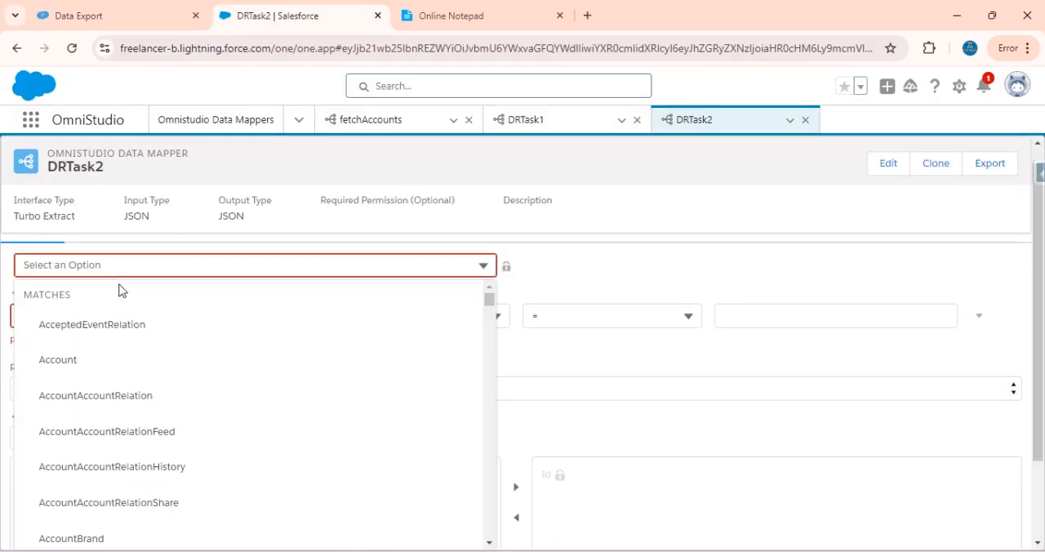
{"action": "left_click", "coordinate": [79, 361]}
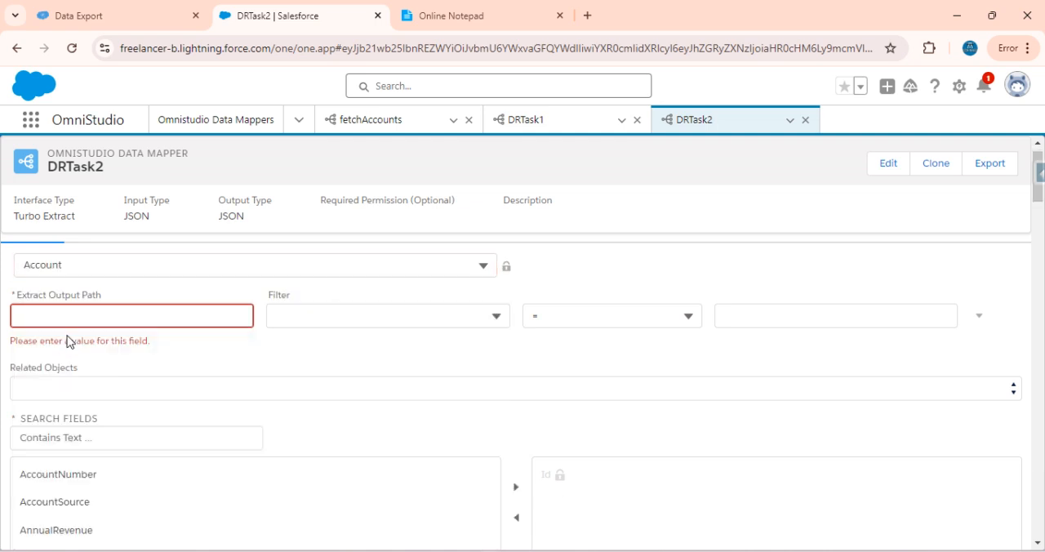
{"action": "left_click", "coordinate": [95, 314]}
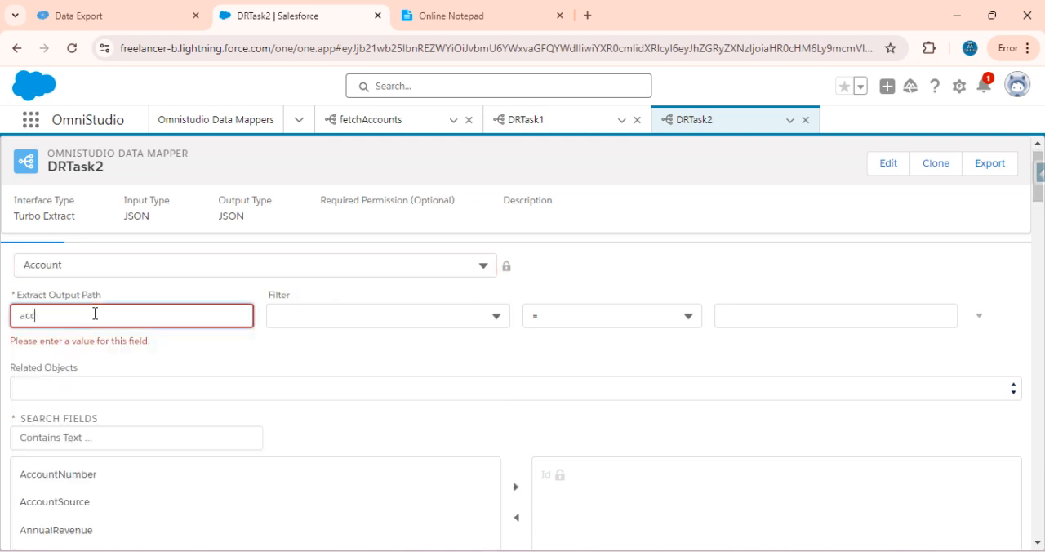
{"action": "type", "text": "acc"}
Check the second task in Online Notepad and filter DRTask2's Account extract to NumberOfEmployees > "500"
{"action": "left_click", "coordinate": [355, 315]}
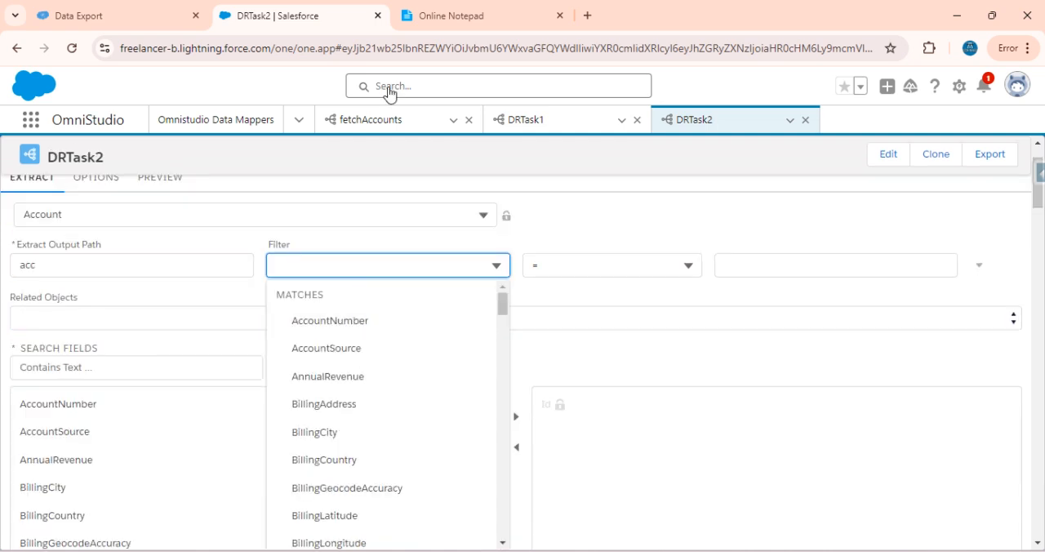
{"action": "left_click", "coordinate": [485, 8]}
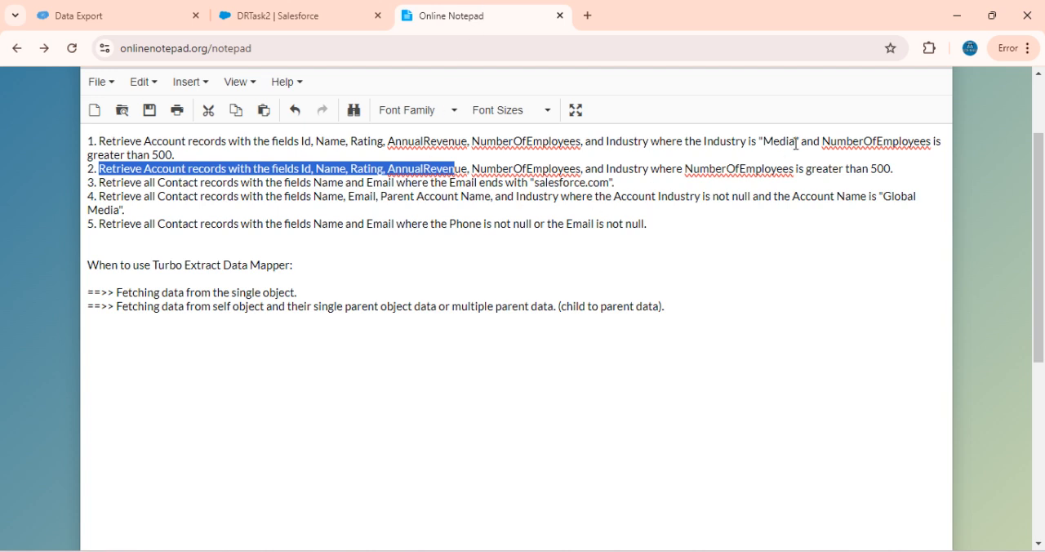
{"action": "left_click", "coordinate": [330, 11]}
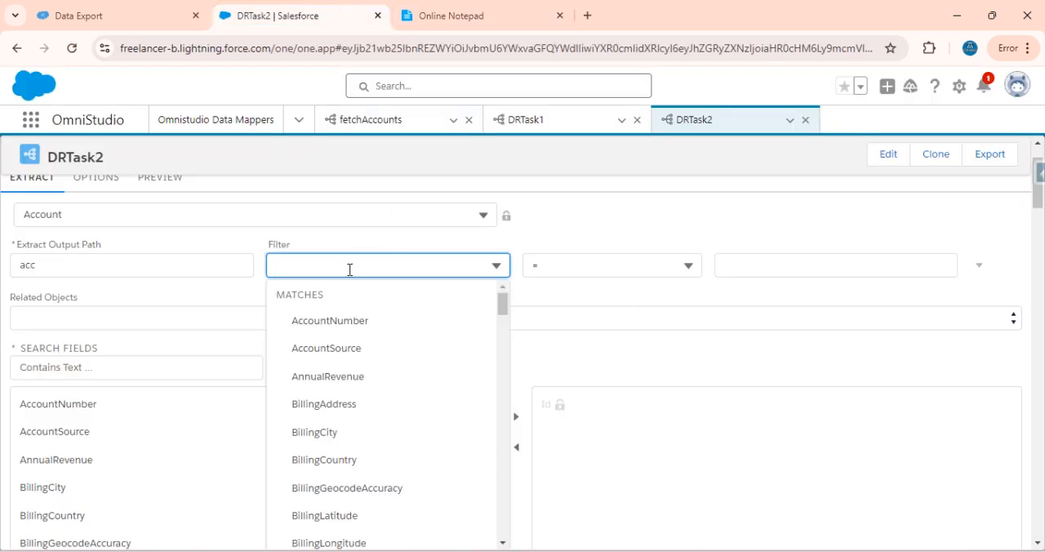
{"action": "type", "text": "num"}
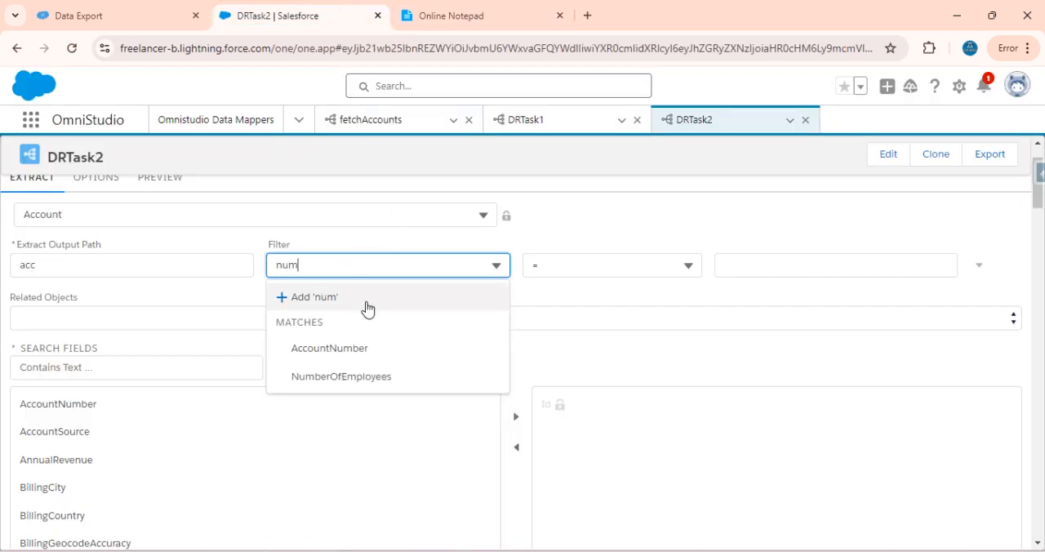
{"action": "left_click", "coordinate": [348, 380]}
{"action": "left_click", "coordinate": [620, 265]}
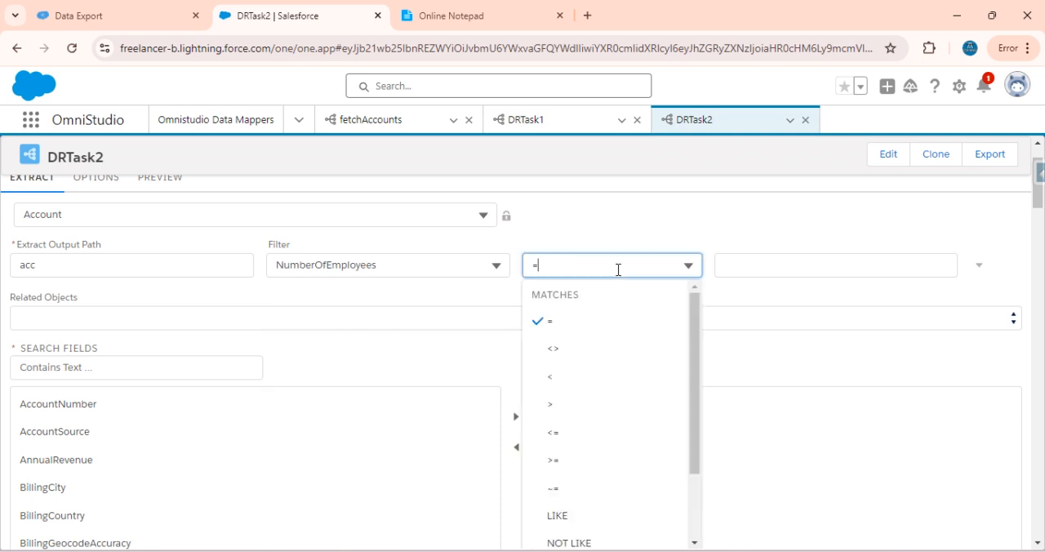
{"action": "left_click", "coordinate": [568, 421]}
{"action": "left_click", "coordinate": [746, 269]}
{"action": "type", "text": "\"\"500"}
Check the second task's field list in Online Notepad, then find and select the Name and Rating fields in DRTask2
{"action": "left_click", "coordinate": [454, 13]}
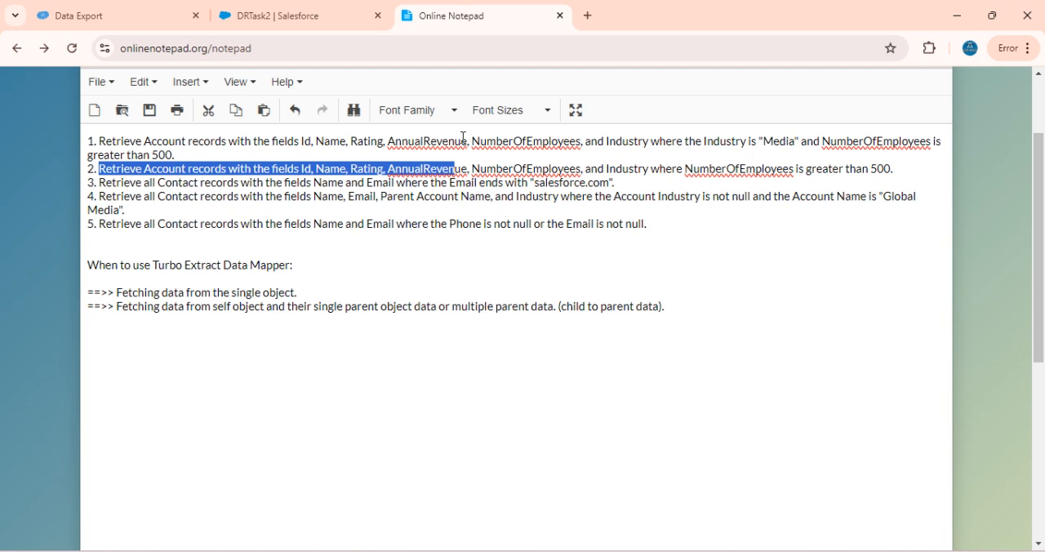
{"action": "left_click", "coordinate": [318, 171]}
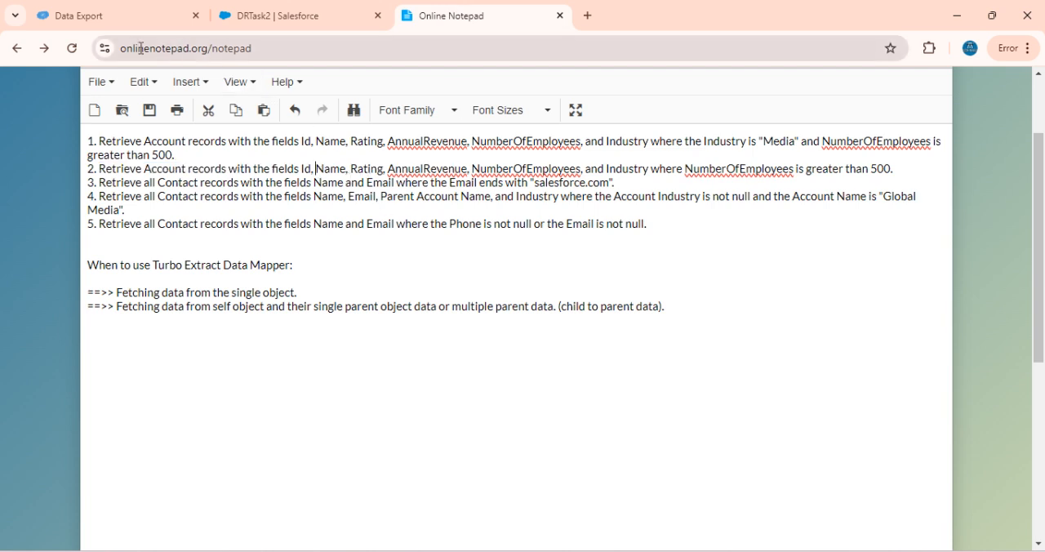
{"action": "left_click", "coordinate": [98, 26]}
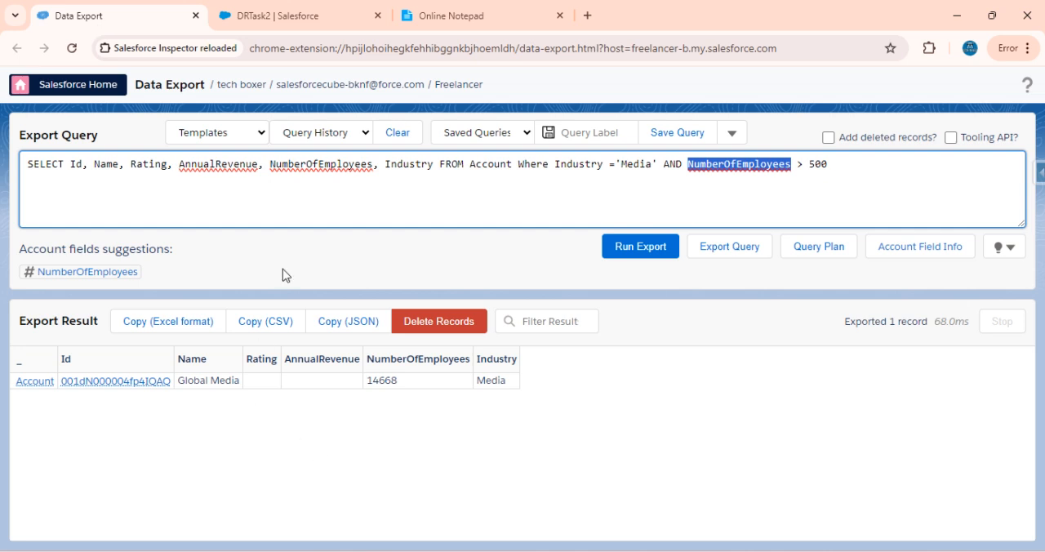
{"action": "left_click", "coordinate": [269, 14]}
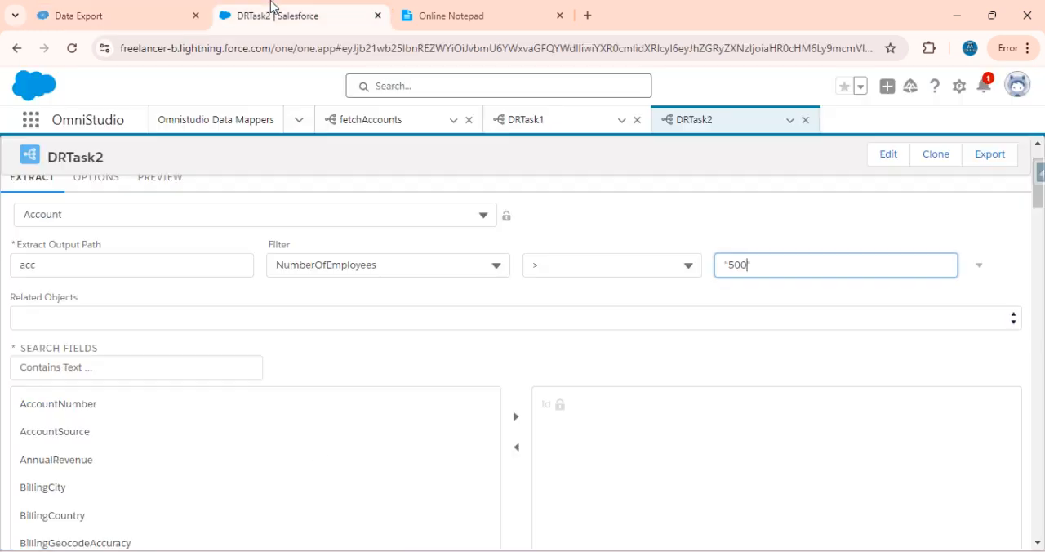
{"action": "left_click", "coordinate": [85, 373]}
{"action": "type", "text": "name"}
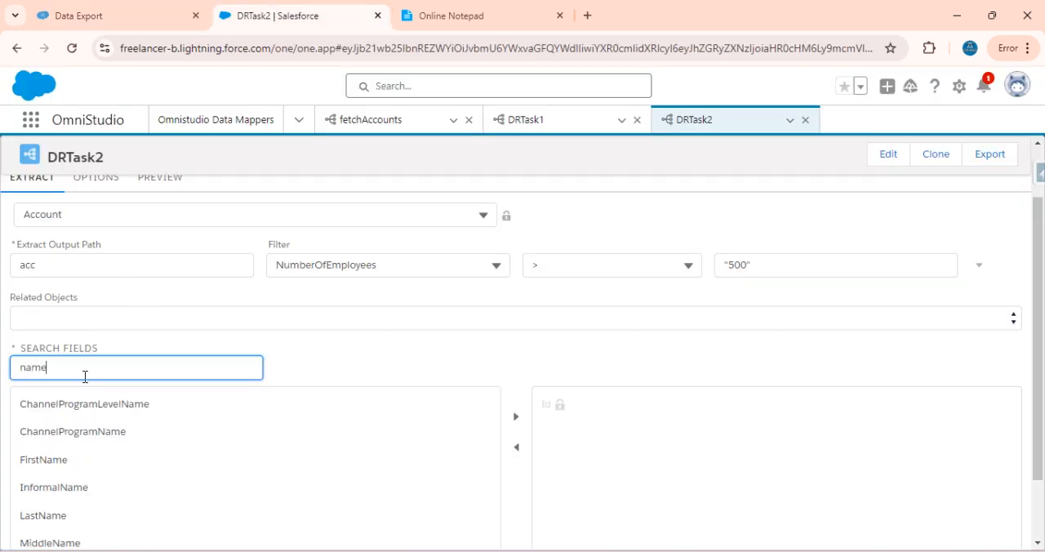
{"action": "scroll", "coordinate": [96, 476], "scroll_direction": "down", "scroll_amount": 1}
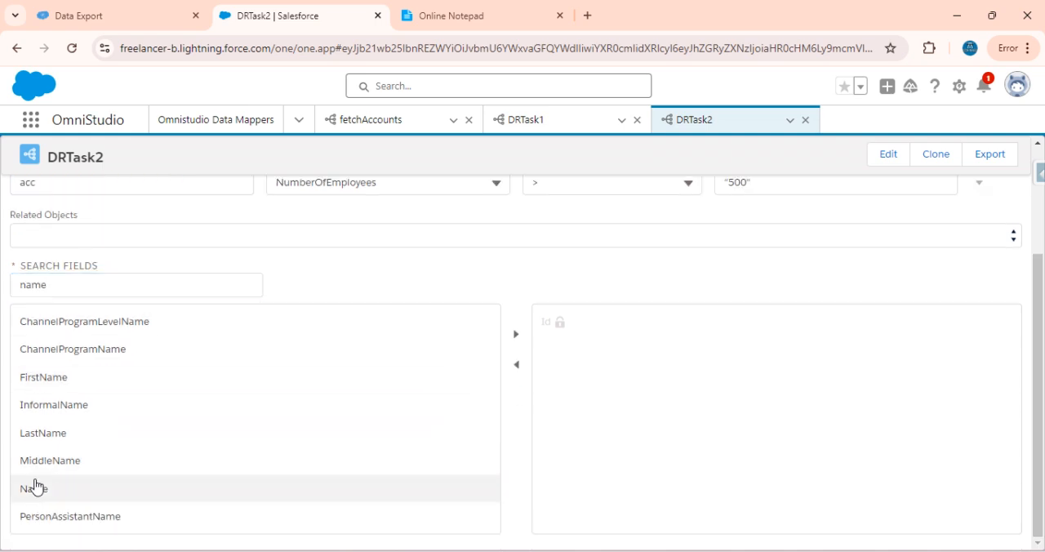
{"action": "left_click", "coordinate": [94, 489]}
{"action": "double_click", "coordinate": [63, 285]}
{"action": "key", "text": "BackSpace"}
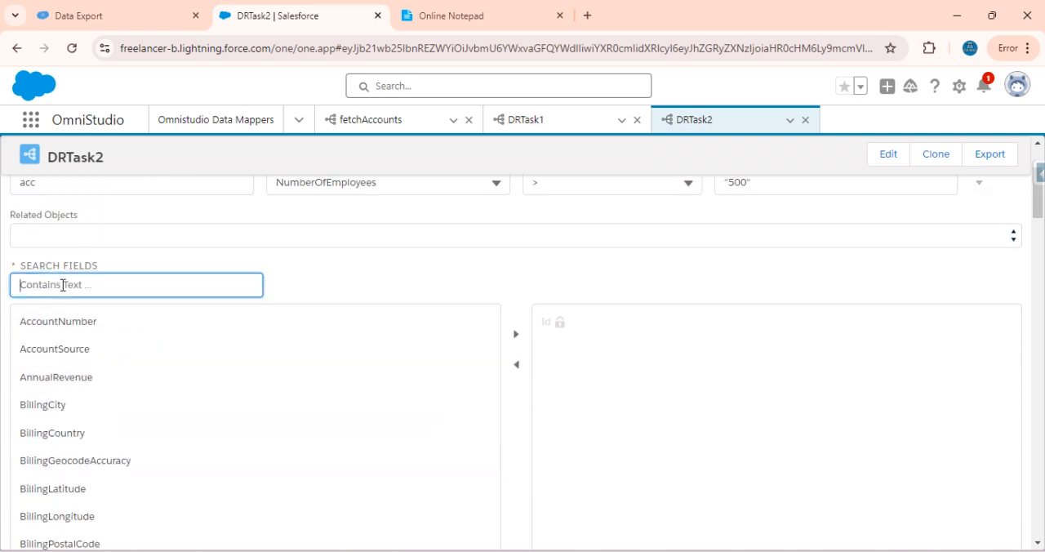
{"action": "type", "text": "rati"}
{"action": "left_click", "coordinate": [35, 397]}
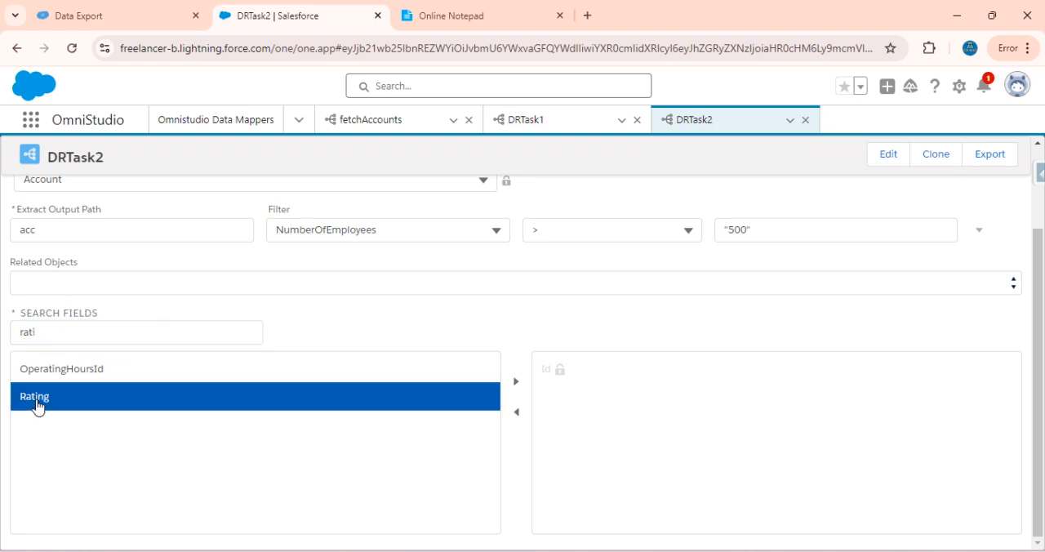
Find and select the AnnualRevenue and NumberOfEmployees fields for the Account extract as well
{"action": "double_click", "coordinate": [67, 335]}
{"action": "key", "text": "BackSpace"}
{"action": "type", "text": "ann"}
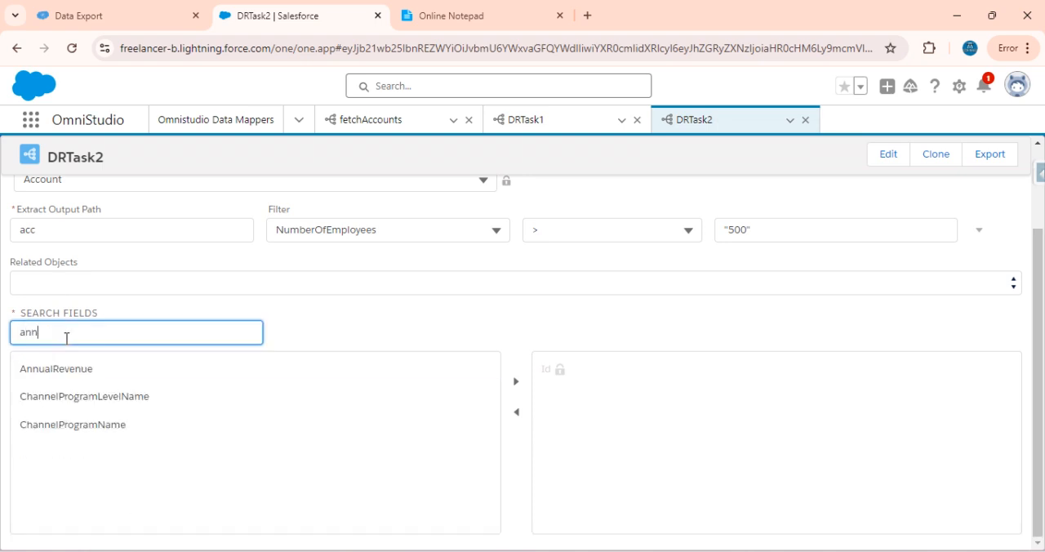
{"action": "left_click", "coordinate": [76, 339]}
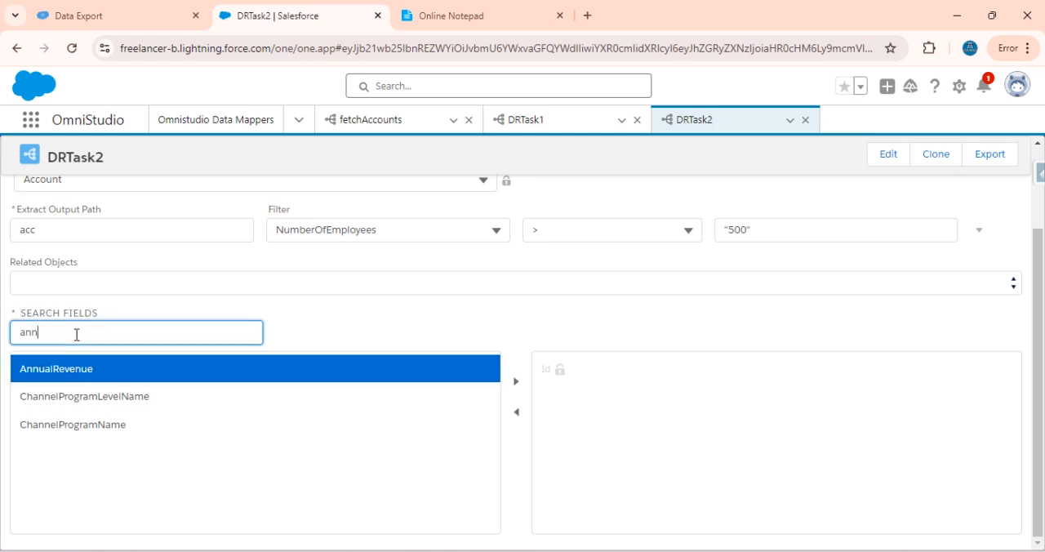
{"action": "key", "text": "BackSpace"}
{"action": "key", "text": "BackSpace"}
{"action": "key", "text": "BackSpace"}
{"action": "type", "text": "num"}
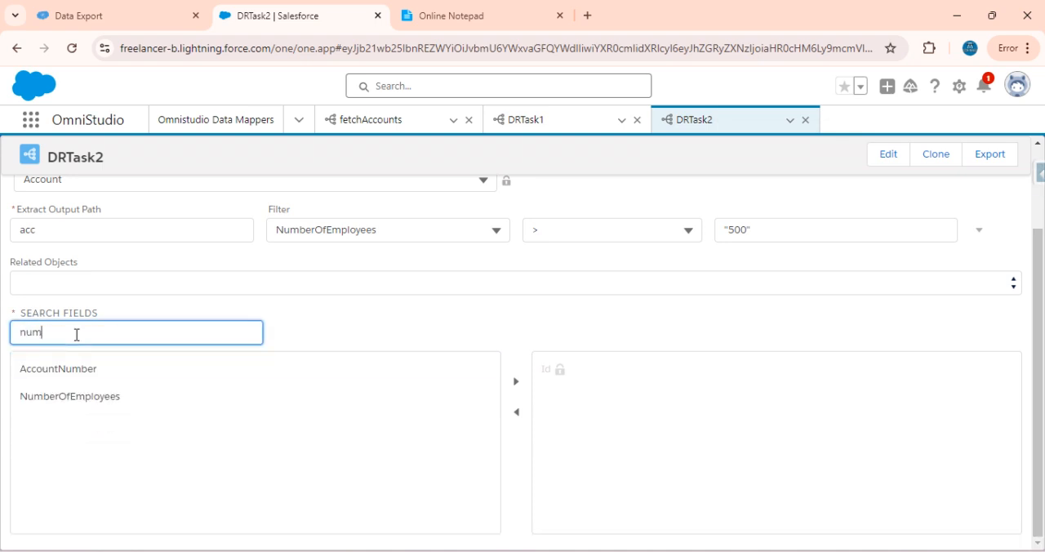
{"action": "left_click", "coordinate": [62, 398]}
Find and select the Industry field, and add all the selected Account fields to the extract's output fields
{"action": "double_click", "coordinate": [79, 336]}
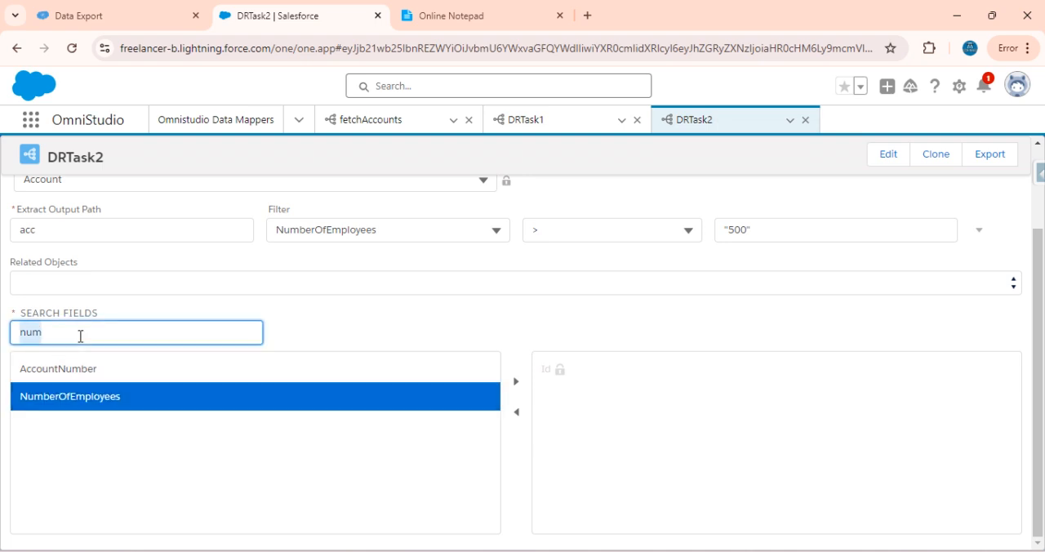
{"action": "key", "text": "BackSpace"}
{"action": "type", "text": "indu"}
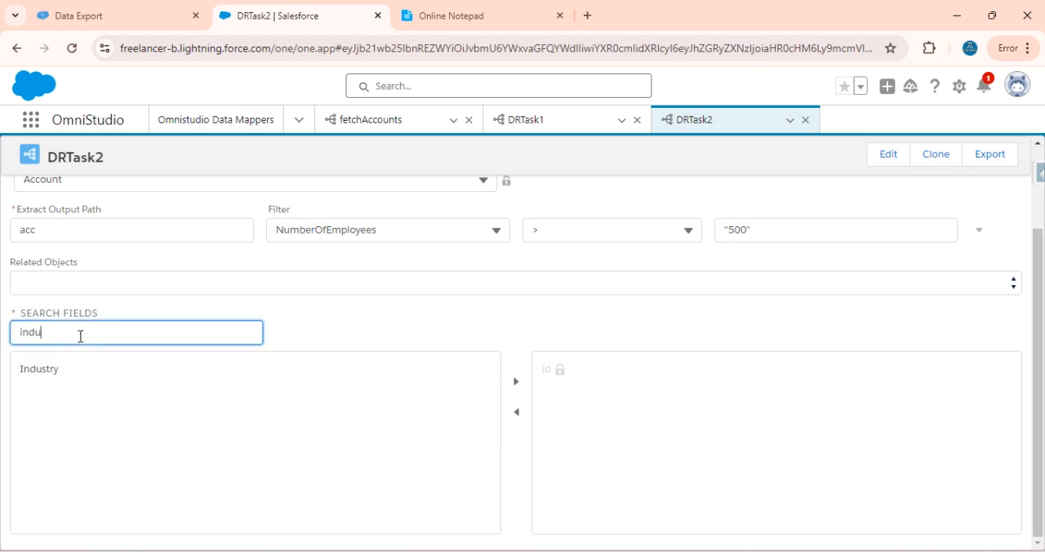
{"action": "left_click", "coordinate": [61, 377]}
{"action": "left_click", "coordinate": [516, 381]}
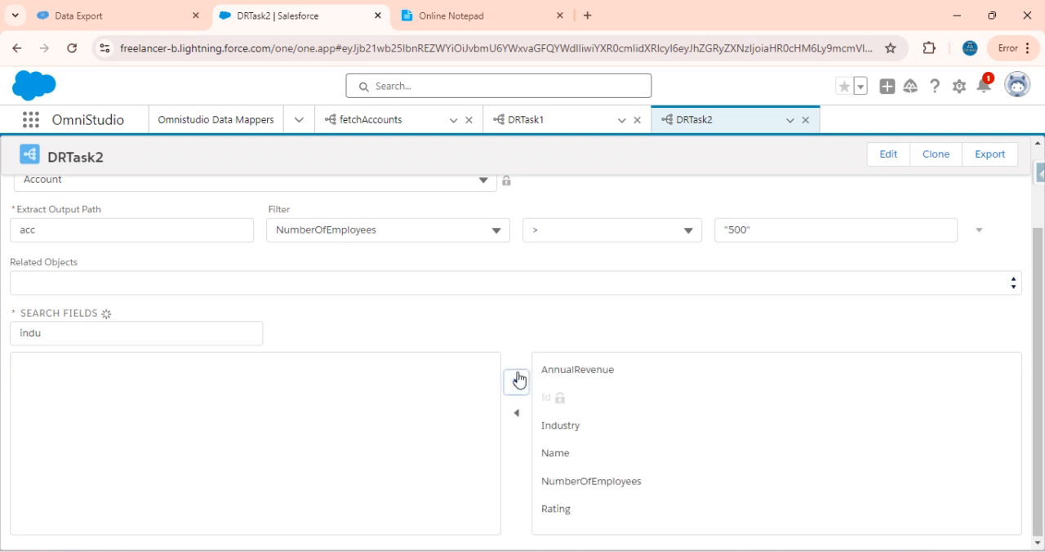
Execute DRTask2 in its preview without any input parameters
{"action": "scroll", "coordinate": [449, 335], "scroll_direction": "up", "scroll_amount": 2}
{"action": "left_click", "coordinate": [158, 245]}
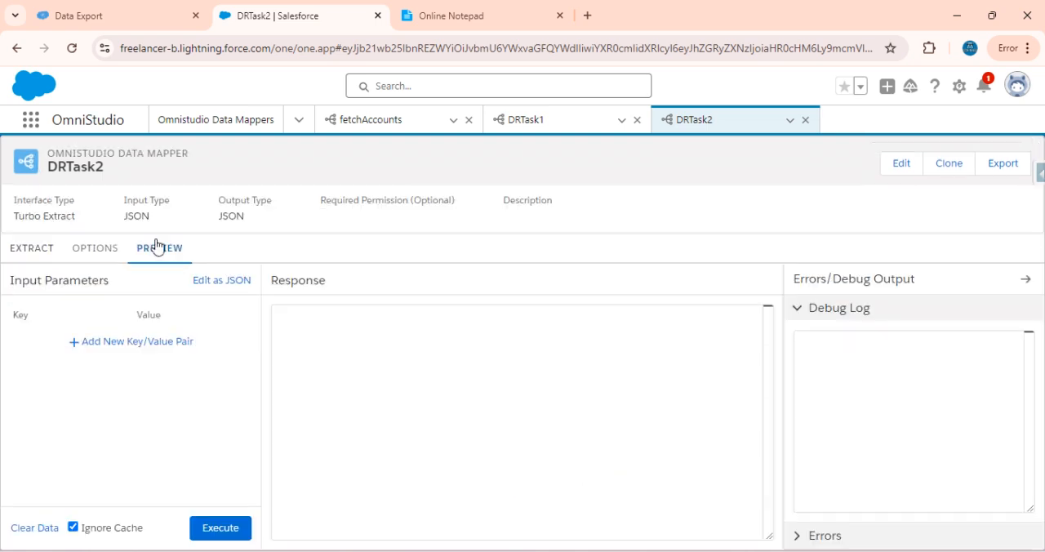
{"action": "left_click", "coordinate": [219, 525]}
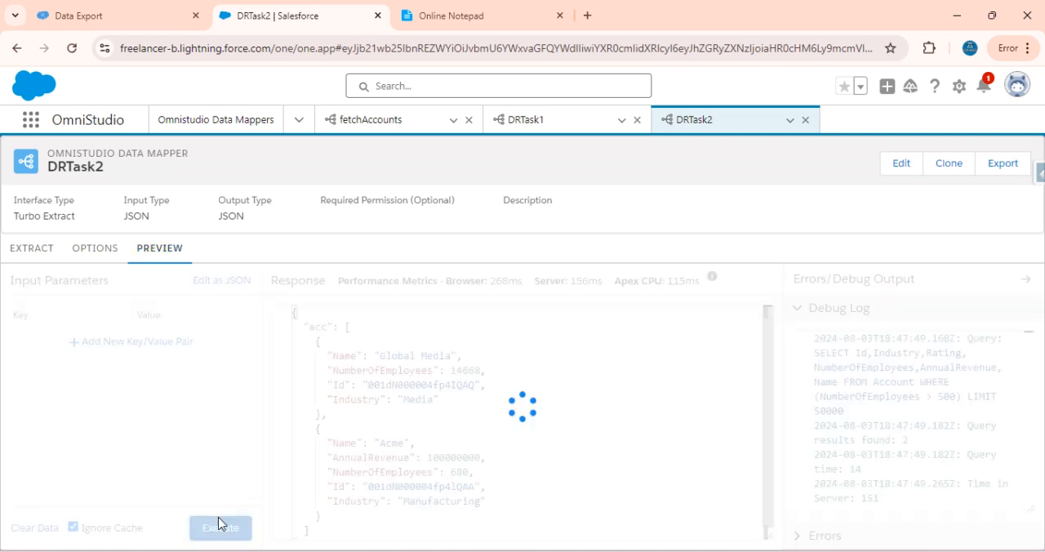
Examine the returned Account records and the generated query and result count in DRTask2's debug log
{"action": "scroll", "coordinate": [486, 458], "scroll_direction": "down", "scroll_amount": 1}
{"action": "scroll", "coordinate": [485, 458], "scroll_direction": "up", "scroll_amount": 1}
{"action": "scroll", "coordinate": [486, 458], "scroll_direction": "down", "scroll_amount": 1}
{"action": "scroll", "coordinate": [486, 458], "scroll_direction": "up", "scroll_amount": 1}
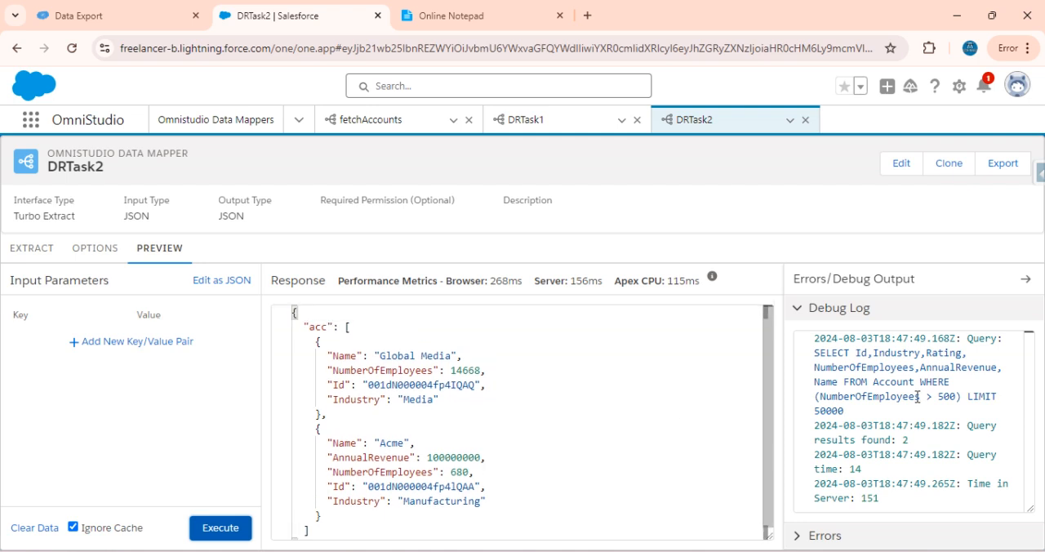
{"action": "left_click_drag", "start_coordinate": [857, 416], "coordinate": [813, 351]}
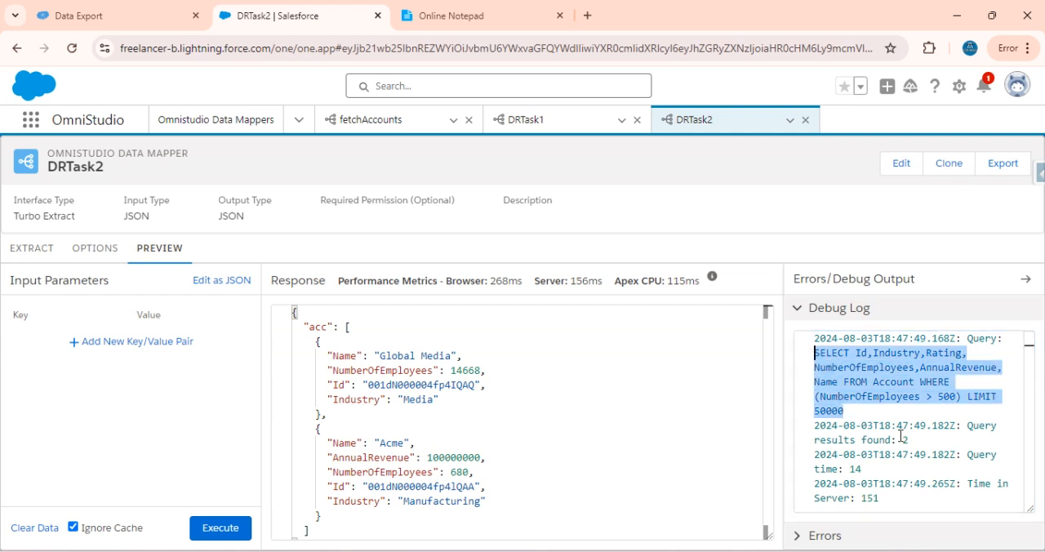
{"action": "left_click_drag", "start_coordinate": [911, 439], "coordinate": [815, 439]}
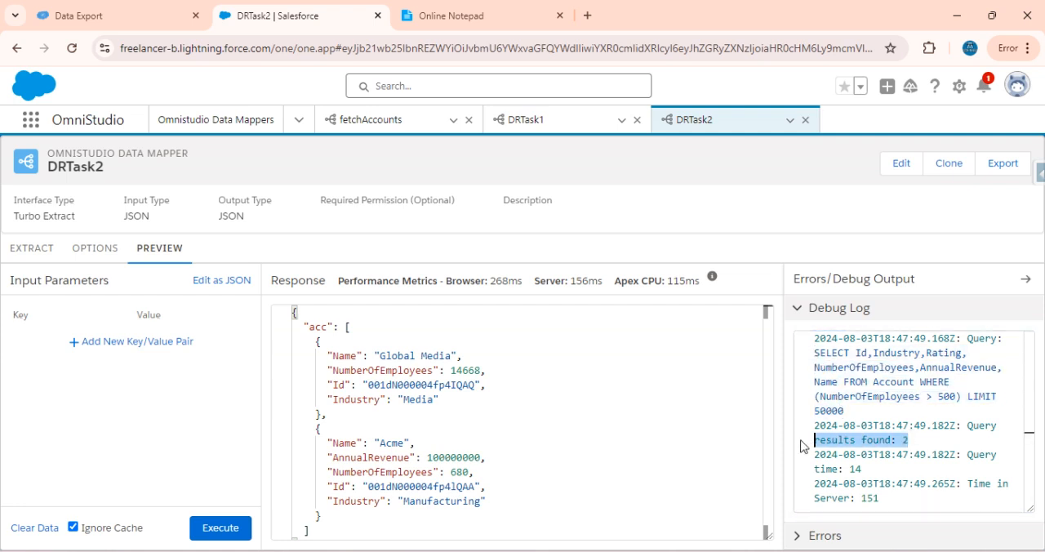
{"action": "scroll", "coordinate": [487, 421], "scroll_direction": "down", "scroll_amount": 1}
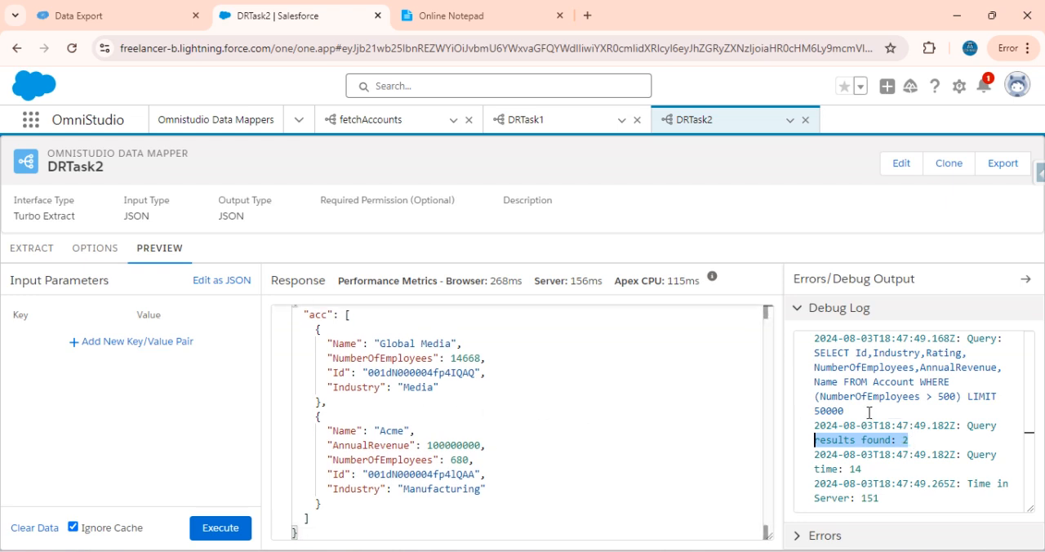
Copy DRTask2's generated query from the debug log and run it in Data Export in place of the old query
{"action": "left_click_drag", "start_coordinate": [854, 414], "coordinate": [816, 352]}
{"action": "key", "text": "ctrl+c"}
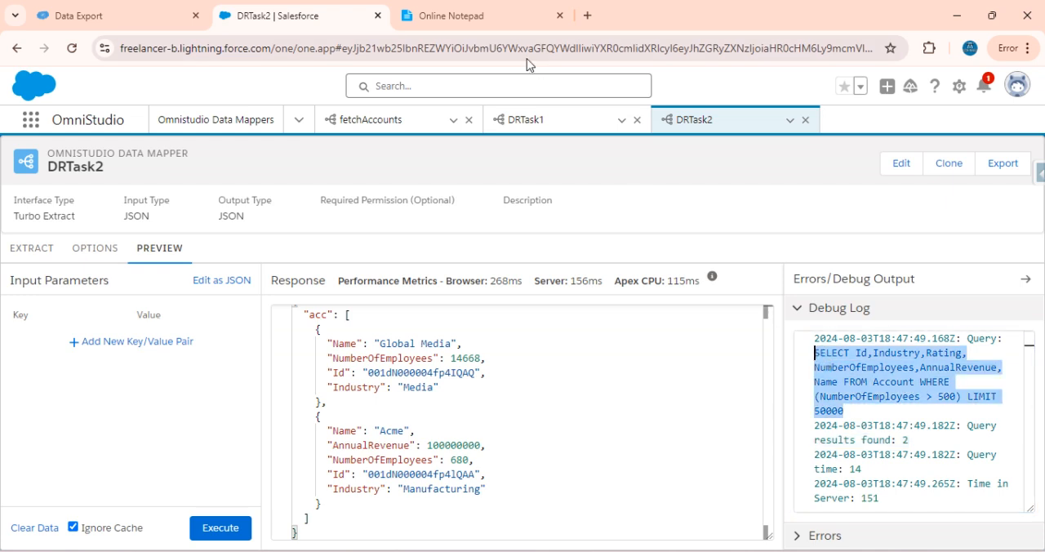
{"action": "left_click", "coordinate": [90, 15]}
{"action": "left_click", "coordinate": [862, 166]}
{"action": "key", "text": "ctrl+a"}
{"action": "key", "text": "ctrl+v"}
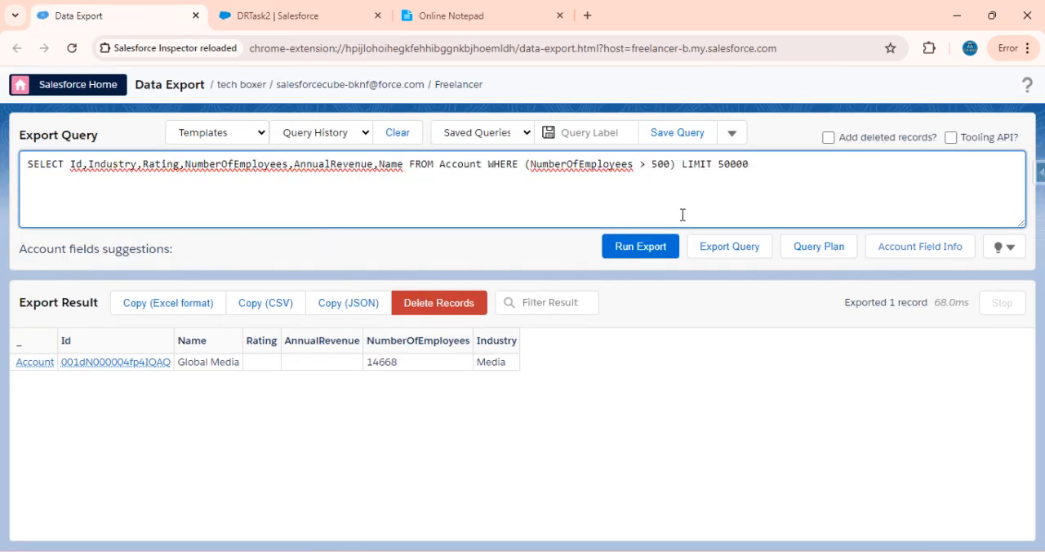
{"action": "left_click", "coordinate": [662, 248]}
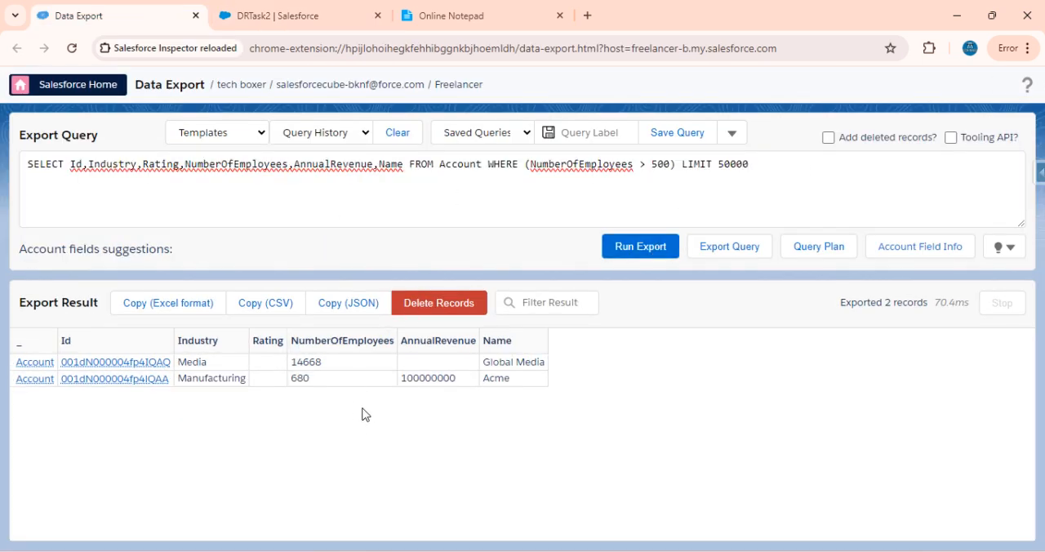
Compare DRTask2's preview response with the exported records and read the third retrieval task in Online Notepad
{"action": "left_click", "coordinate": [278, 13]}
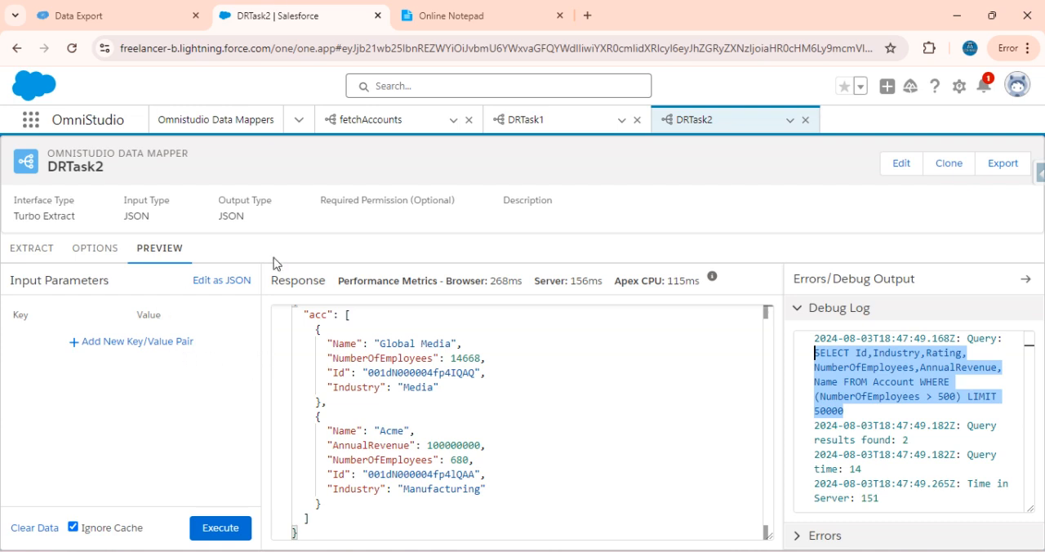
{"action": "left_click", "coordinate": [80, 9]}
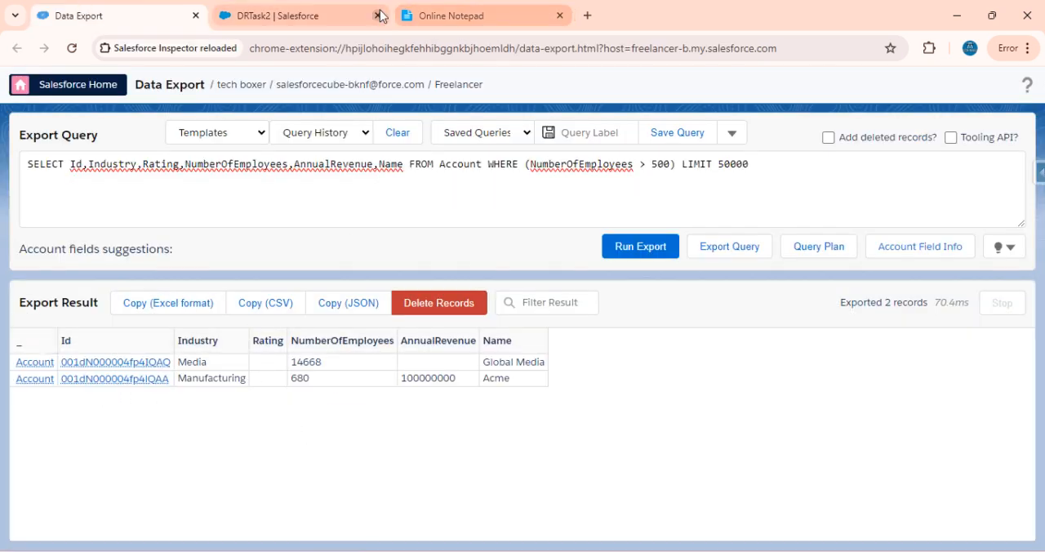
{"action": "left_click", "coordinate": [440, 23]}
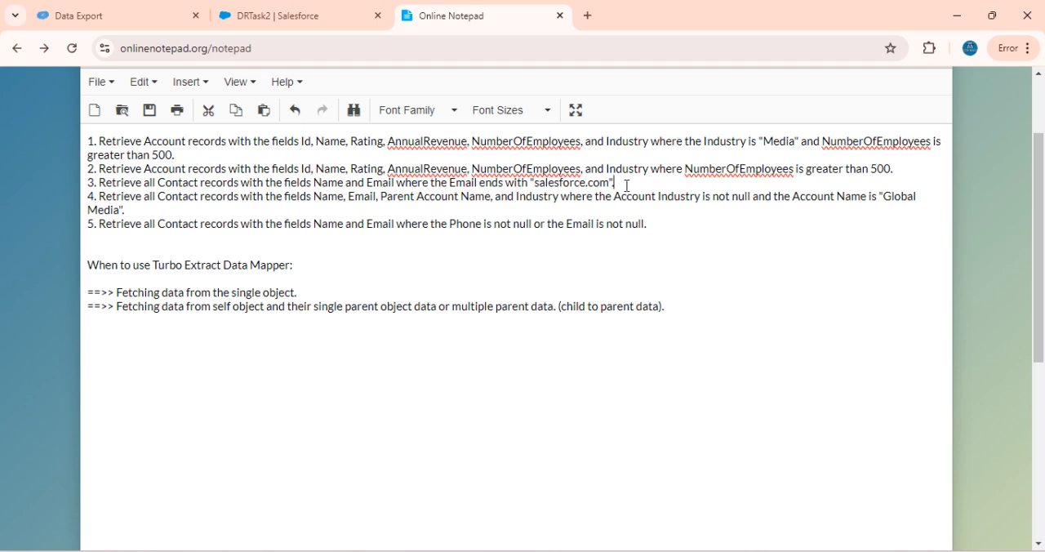
Return to the Omnistudio Data Mappers list in Salesforce and close the open DRTask1 and DRTask2 mappers
{"action": "key", "text": "ctrl+Tab"}
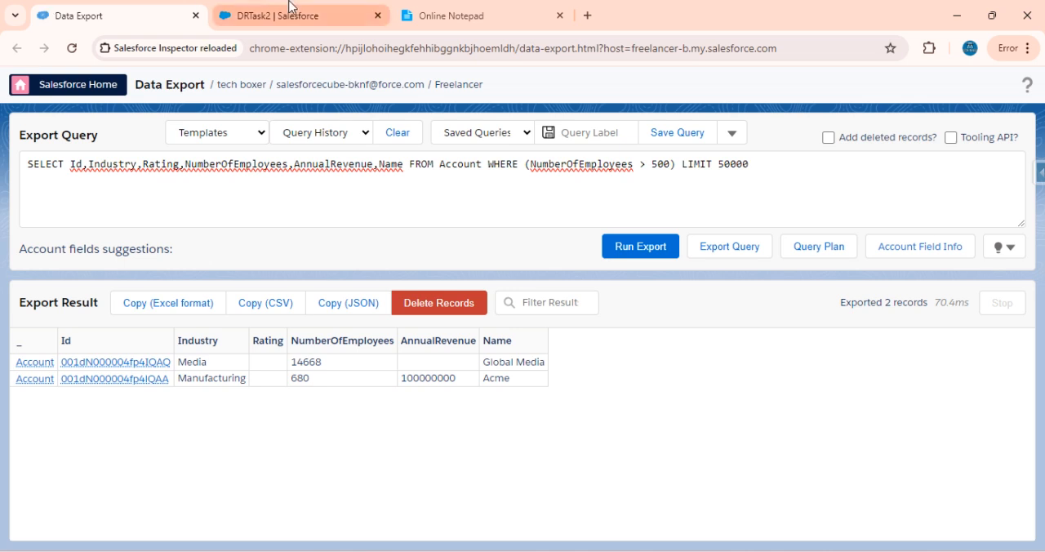
{"action": "key", "text": "ctrl+Tab"}
{"action": "left_click", "coordinate": [240, 121]}
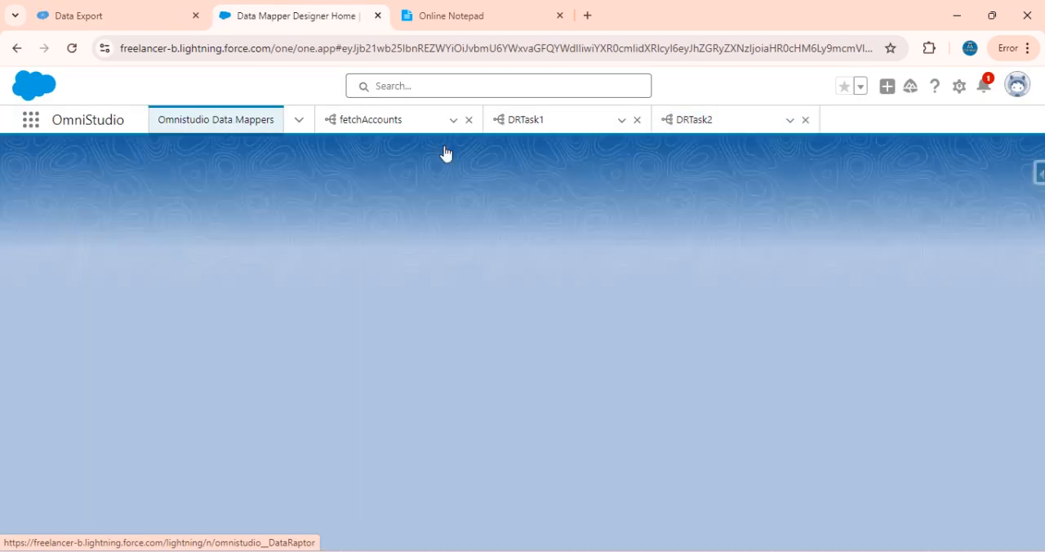
{"action": "left_click", "coordinate": [638, 121]}
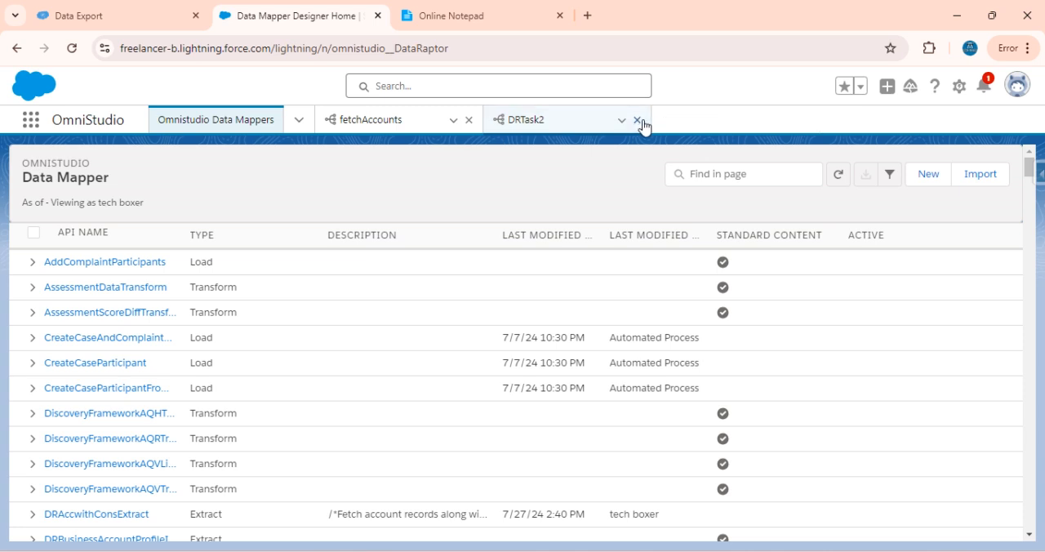
{"action": "left_click", "coordinate": [637, 120]}
Create a Data Mapper named DRTask3 with interface type Turbo Extract, and close the open fetchAccounts mapper
{"action": "left_click", "coordinate": [929, 174]}
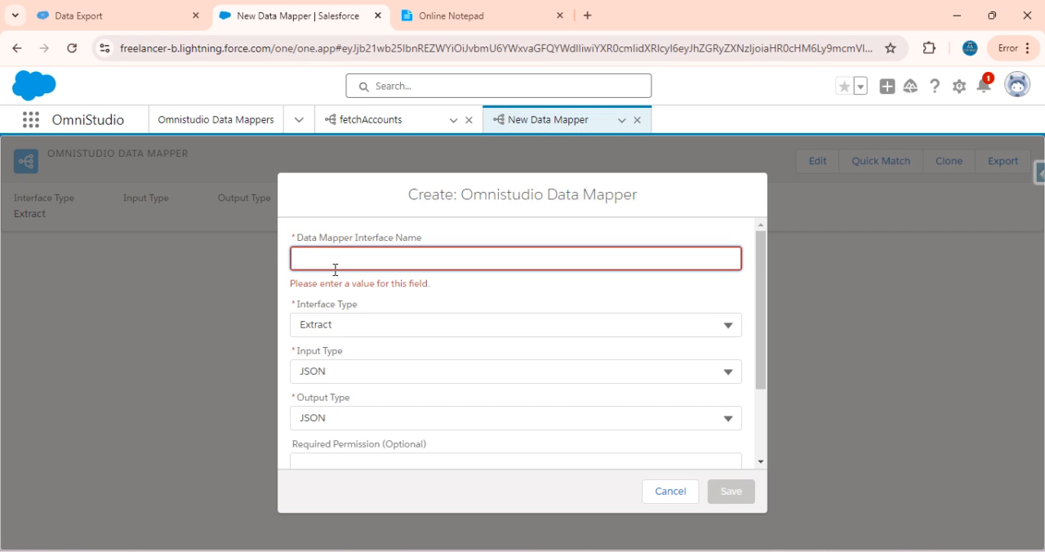
{"action": "type", "text": "DRTask3"}
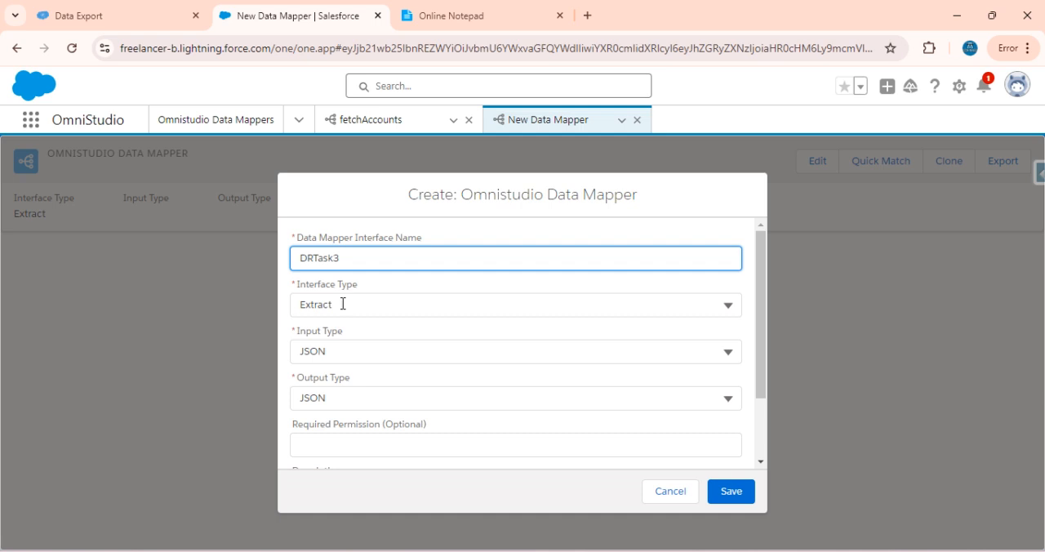
{"action": "left_click", "coordinate": [343, 303]}
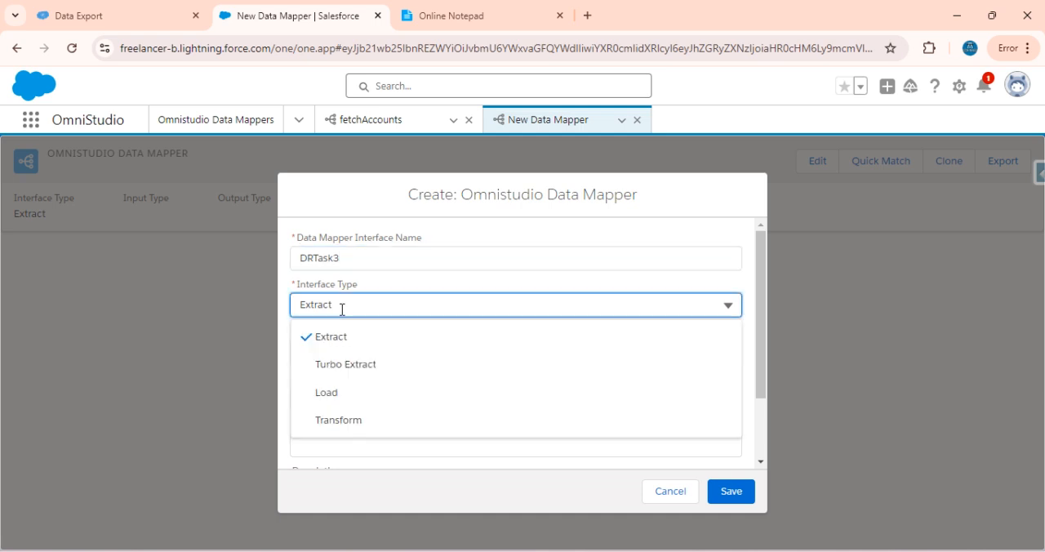
{"action": "left_click", "coordinate": [357, 367]}
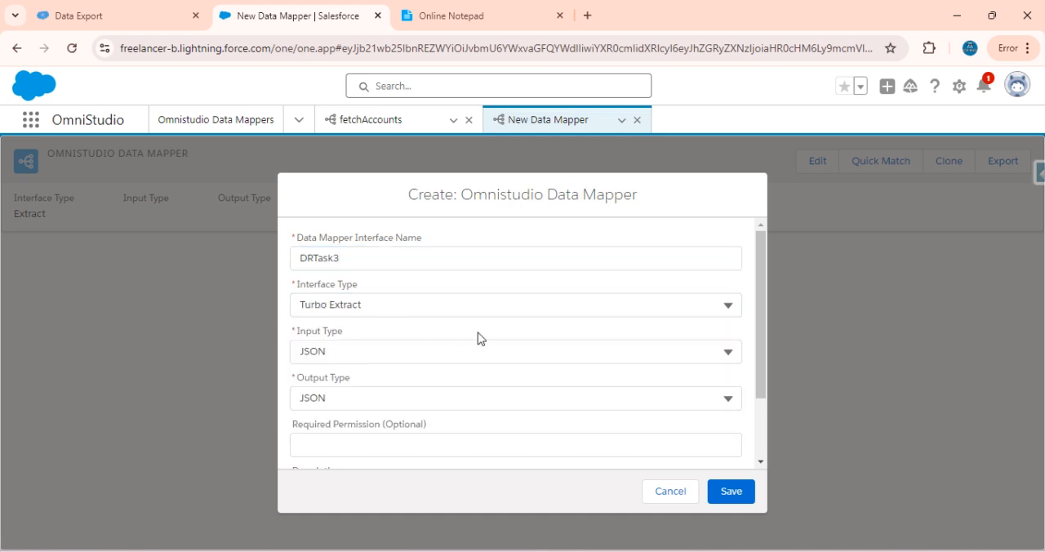
{"action": "scroll", "coordinate": [479, 338], "scroll_direction": "down", "scroll_amount": 2}
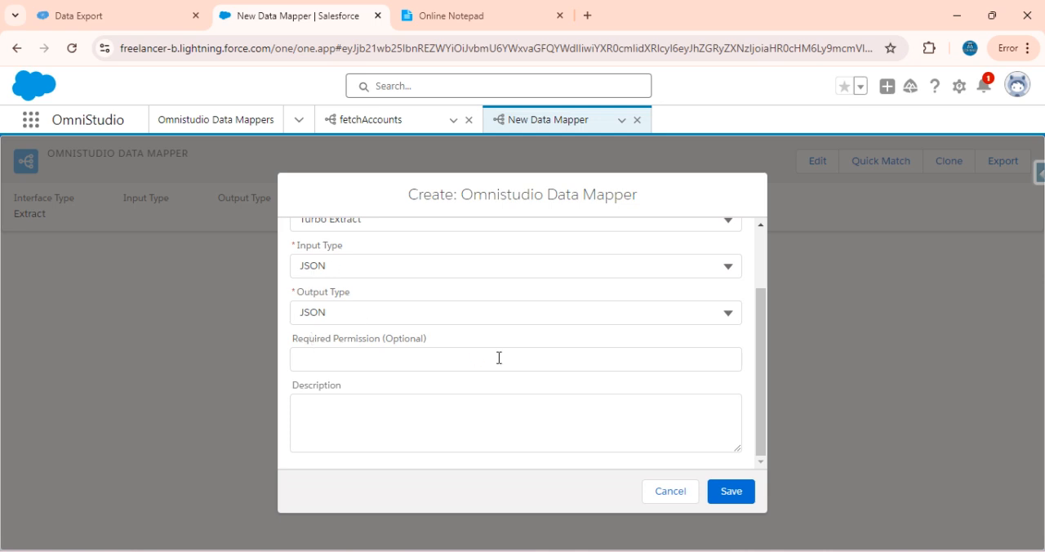
{"action": "left_click", "coordinate": [737, 493]}
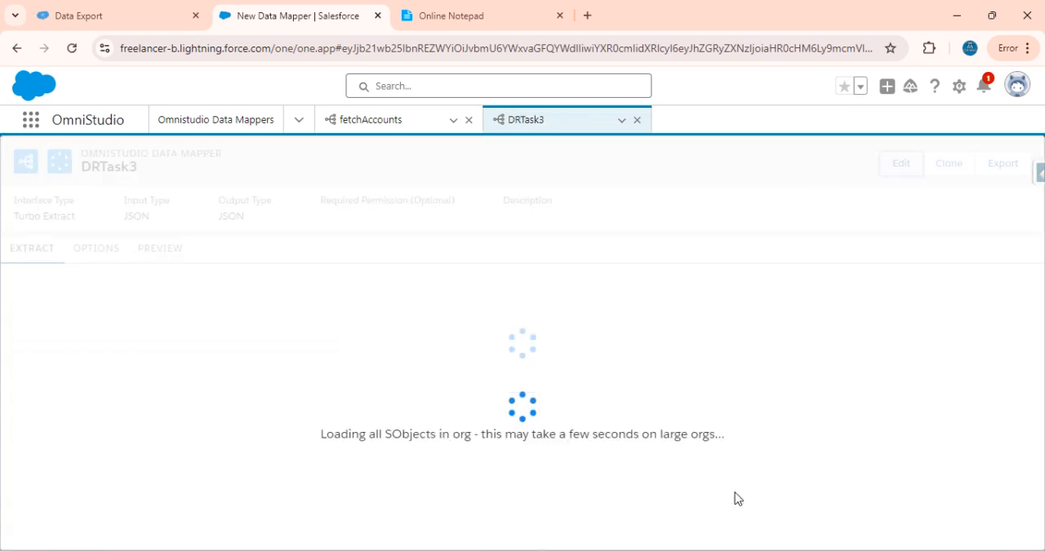
{"action": "left_click", "coordinate": [469, 120]}
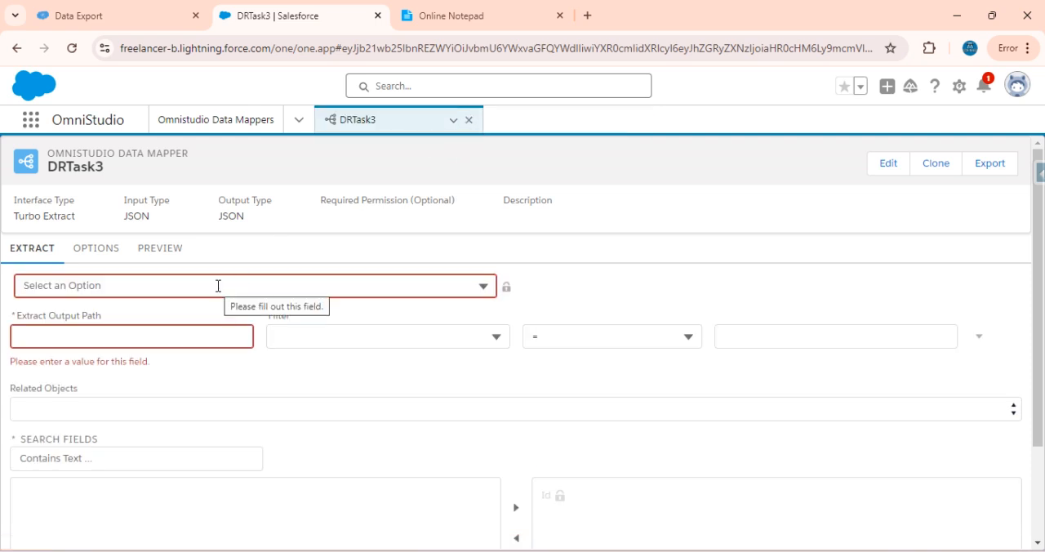
Check the third task in Online Notepad, then set DRTask3's extract object to Contact and its output path to con
{"action": "left_click", "coordinate": [403, 7]}
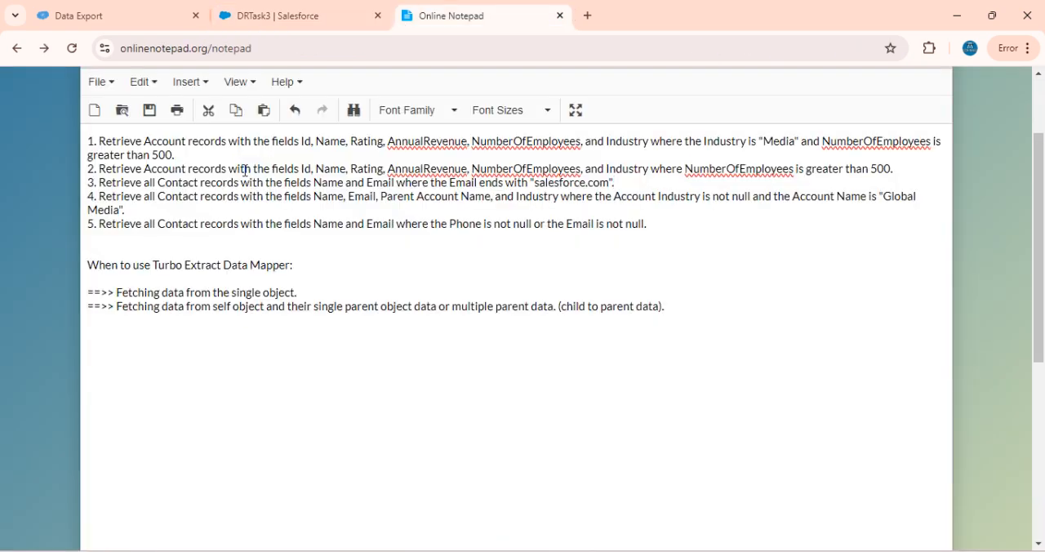
{"action": "left_click", "coordinate": [289, 15]}
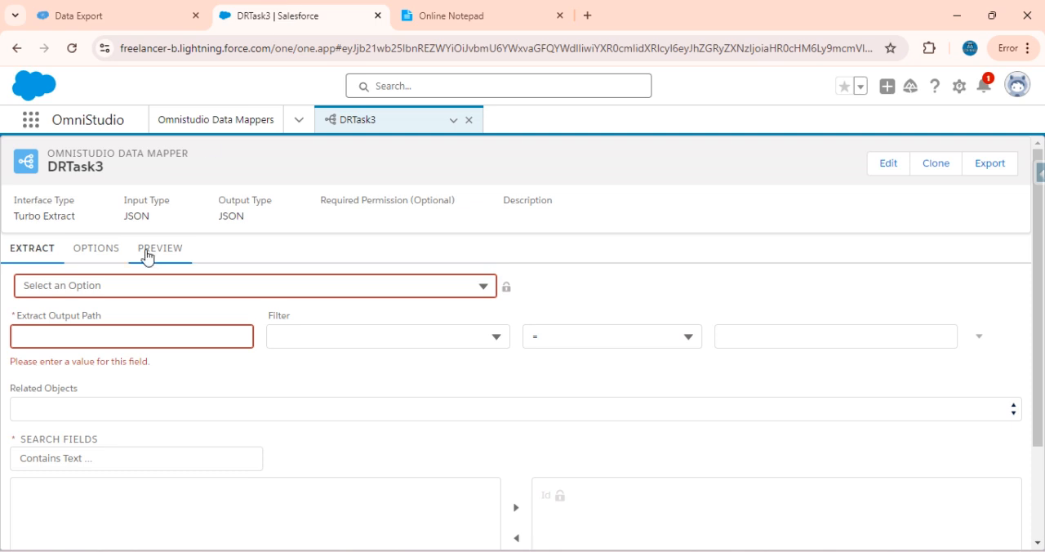
{"action": "left_click", "coordinate": [110, 290]}
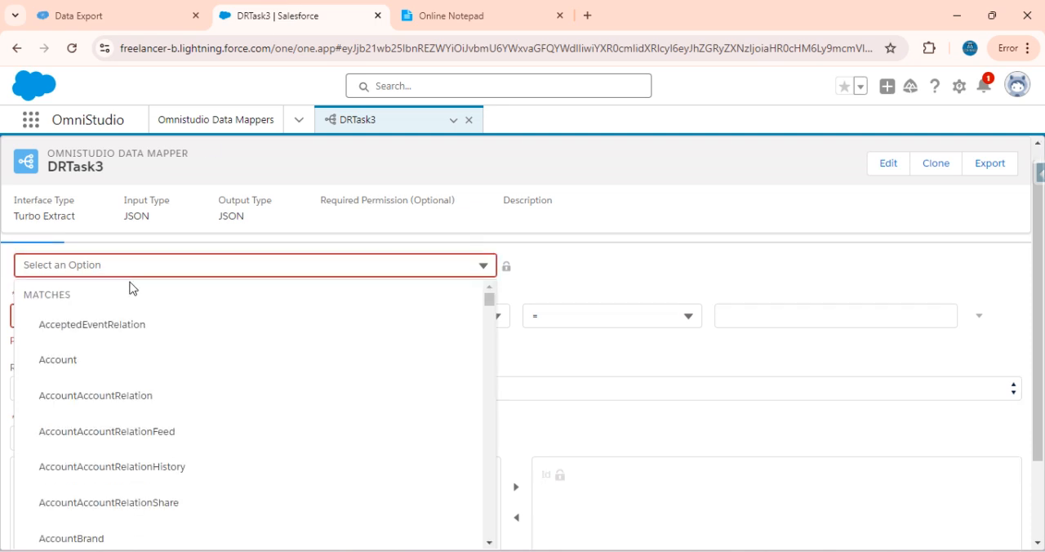
{"action": "left_click", "coordinate": [147, 274]}
{"action": "type", "text": "C"}
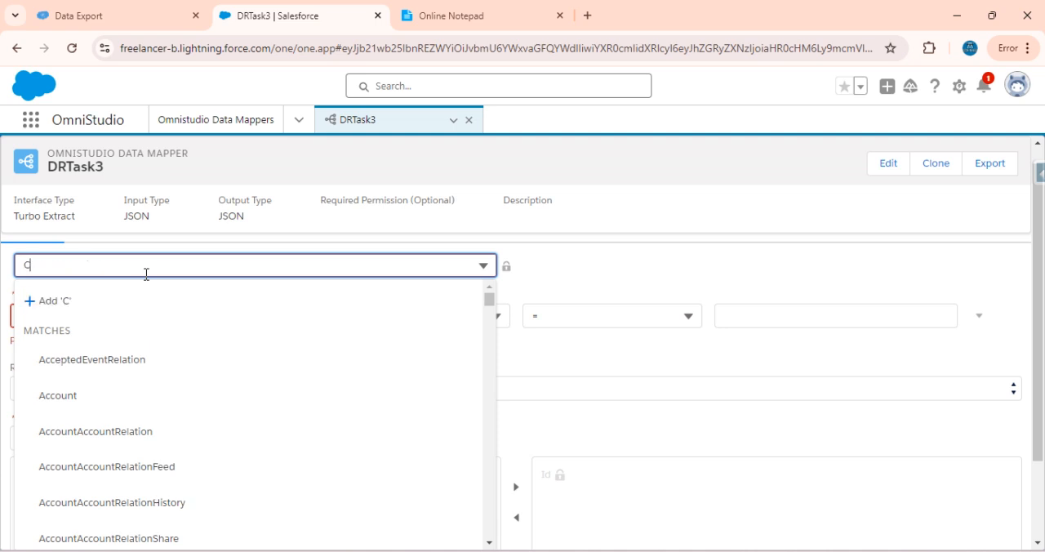
{"action": "type", "text": "ontact"}
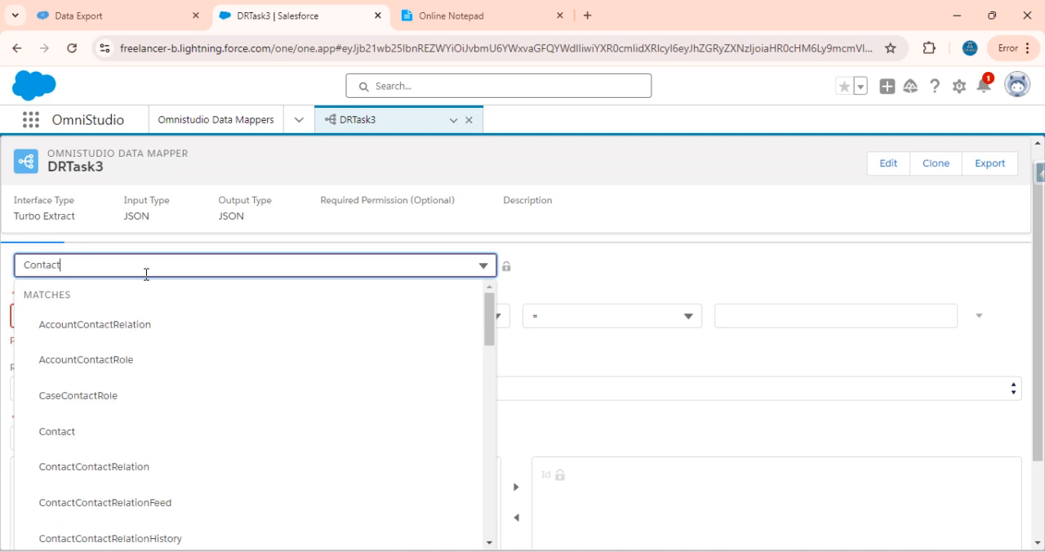
{"action": "left_click", "coordinate": [69, 431]}
{"action": "left_click", "coordinate": [75, 316]}
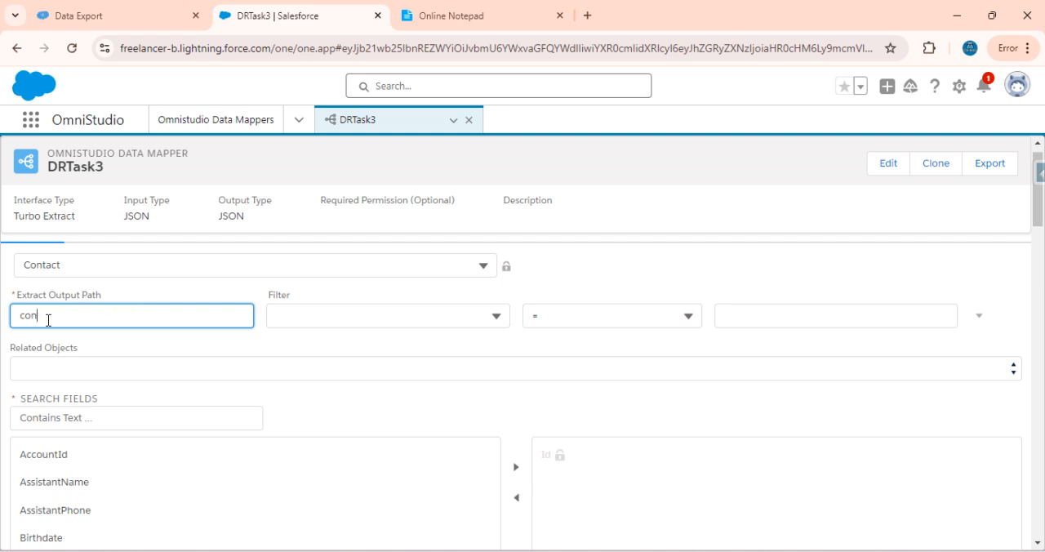
{"action": "left_click_drag", "start_coordinate": [74, 354], "coordinate": [34, 321]}
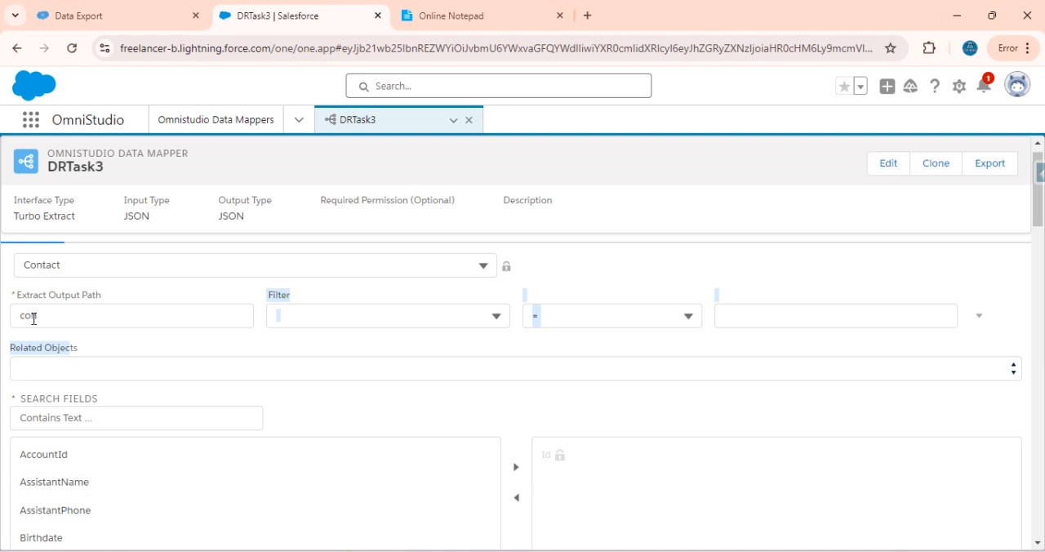
{"action": "left_click", "coordinate": [65, 319]}
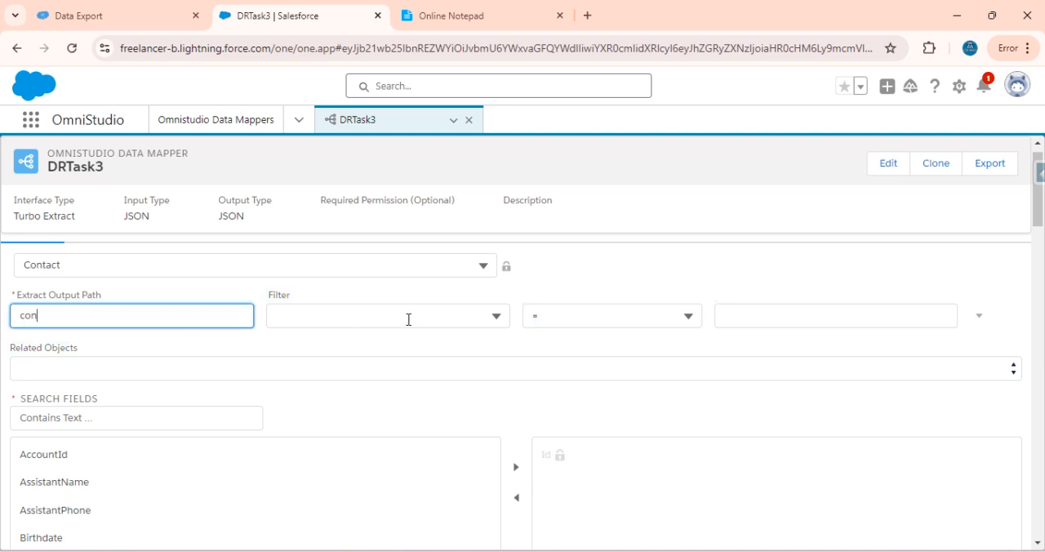
Check the third task's email condition in Online Notepad and set DRTask3's filter to the Email field with the LIKE operator
{"action": "left_click", "coordinate": [433, 9]}
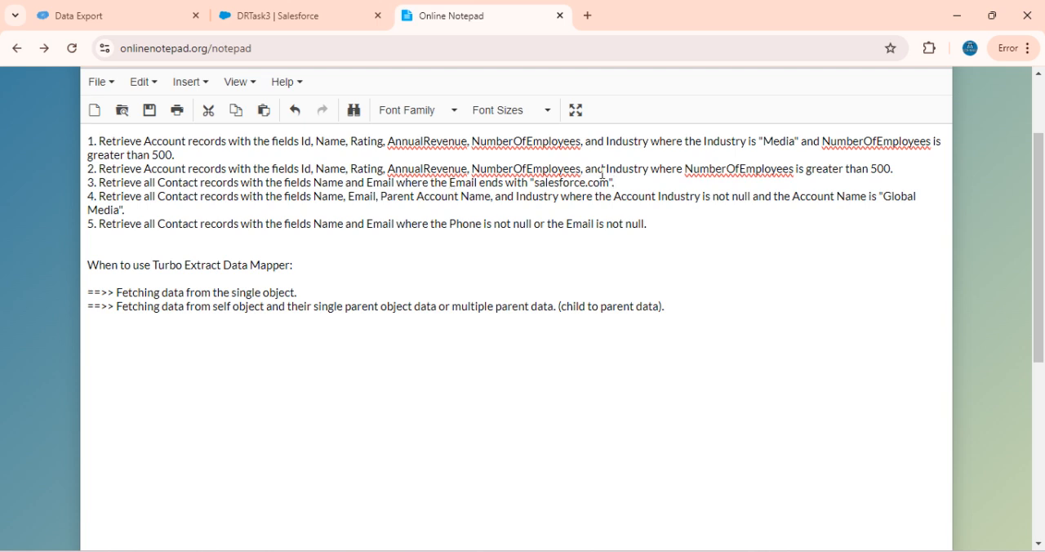
{"action": "left_click_drag", "start_coordinate": [645, 181], "coordinate": [449, 183]}
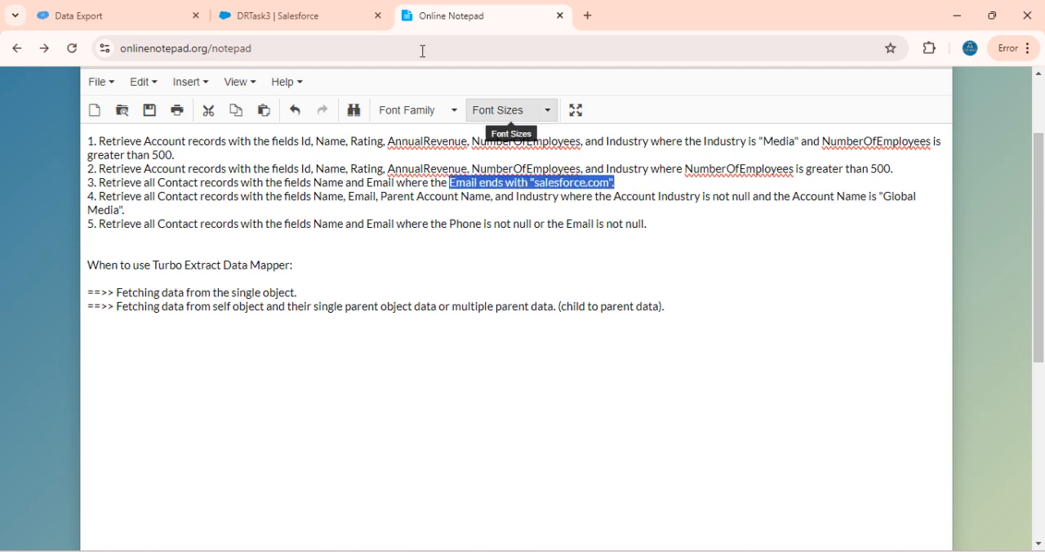
{"action": "left_click", "coordinate": [230, 8]}
{"action": "left_click", "coordinate": [405, 317]}
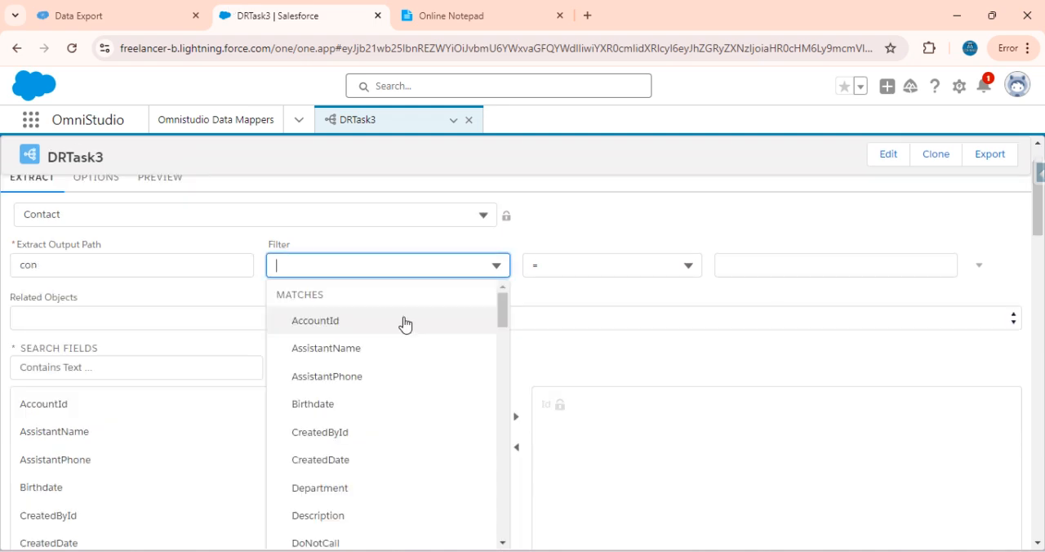
{"action": "type", "text": "Email"}
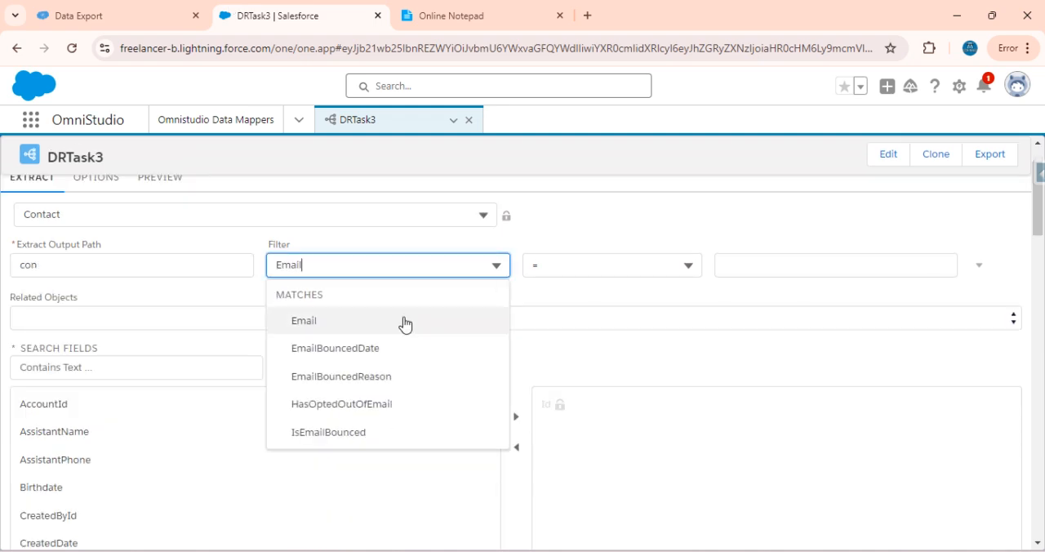
{"action": "left_click", "coordinate": [377, 327]}
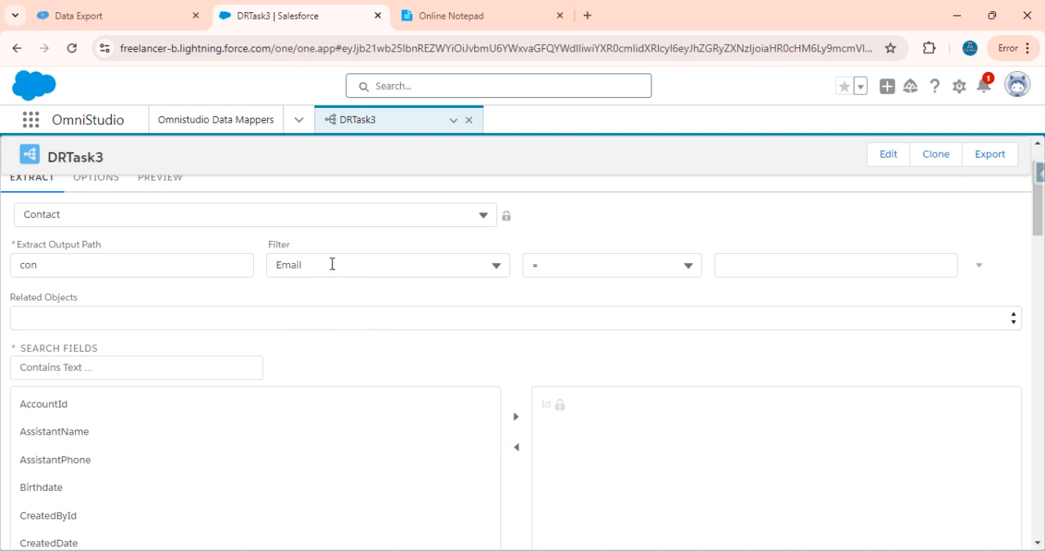
{"action": "left_click", "coordinate": [297, 272]}
{"action": "left_click", "coordinate": [314, 247]}
{"action": "left_click", "coordinate": [588, 270]}
{"action": "scroll", "coordinate": [606, 414], "scroll_direction": "down", "scroll_amount": 1}
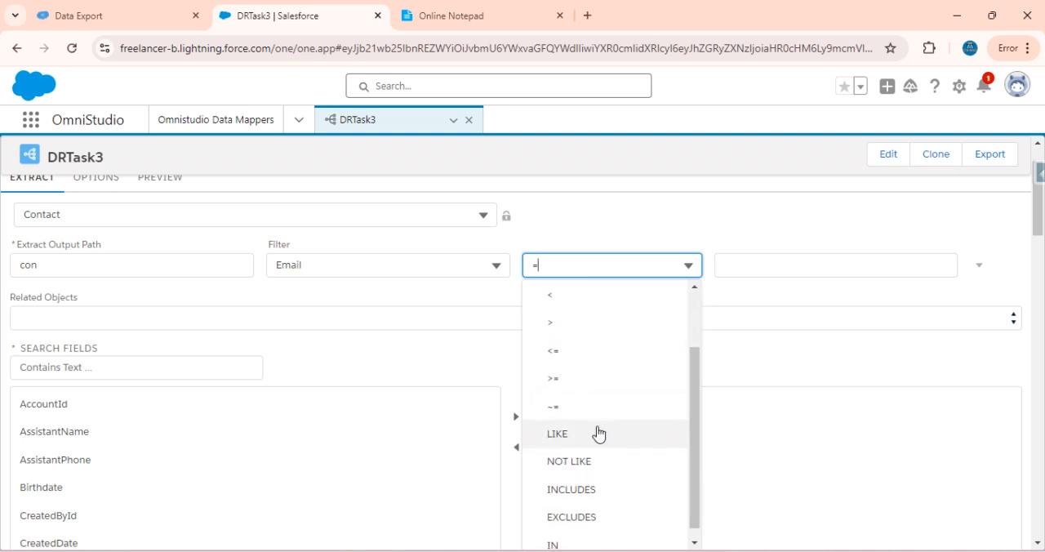
{"action": "left_click", "coordinate": [584, 433]}
Set the Email filter's value to "salesforce.com" in double quotes, copying the domain from the third task in Online Notepad
{"action": "left_click", "coordinate": [767, 260]}
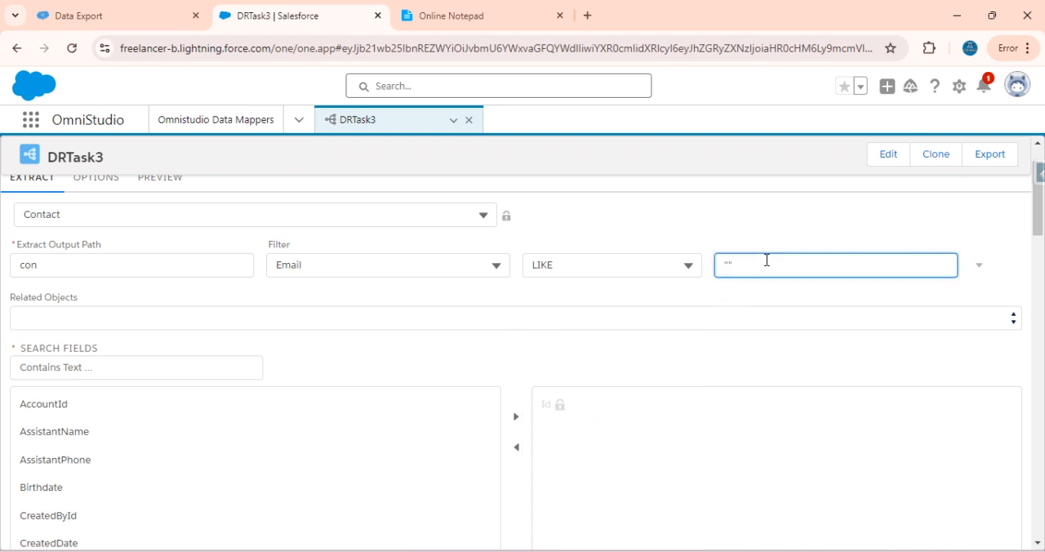
{"action": "left_click", "coordinate": [529, 8]}
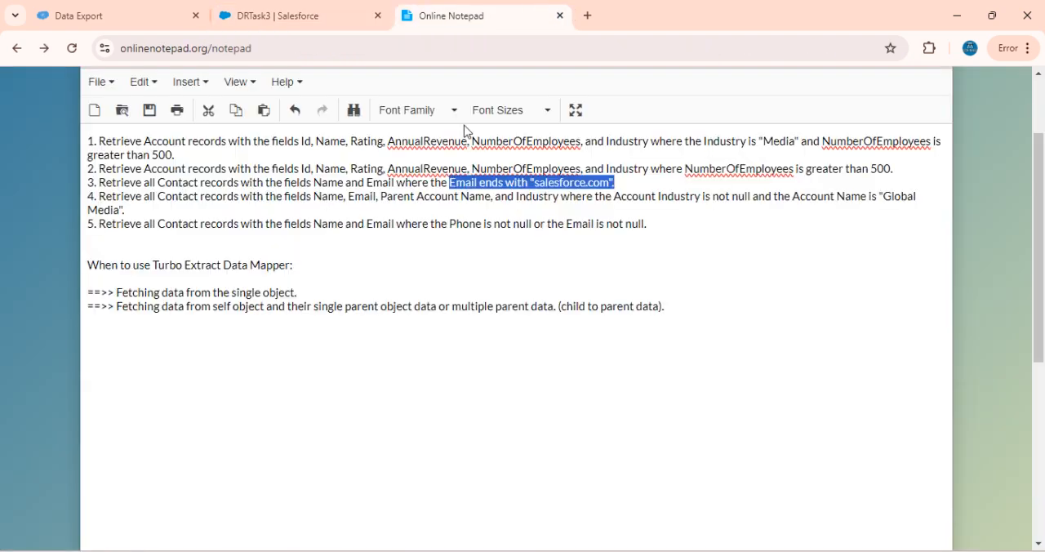
{"action": "left_click", "coordinate": [585, 186]}
{"action": "left_click_drag", "start_coordinate": [537, 185], "coordinate": [613, 189]}
{"action": "key", "text": "ctrl+c"}
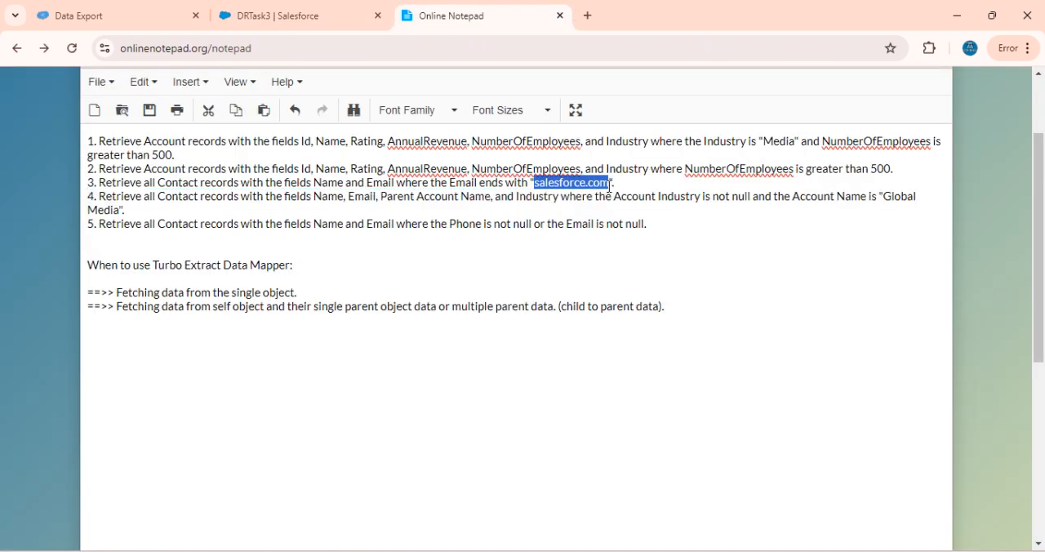
{"action": "left_click", "coordinate": [322, 11]}
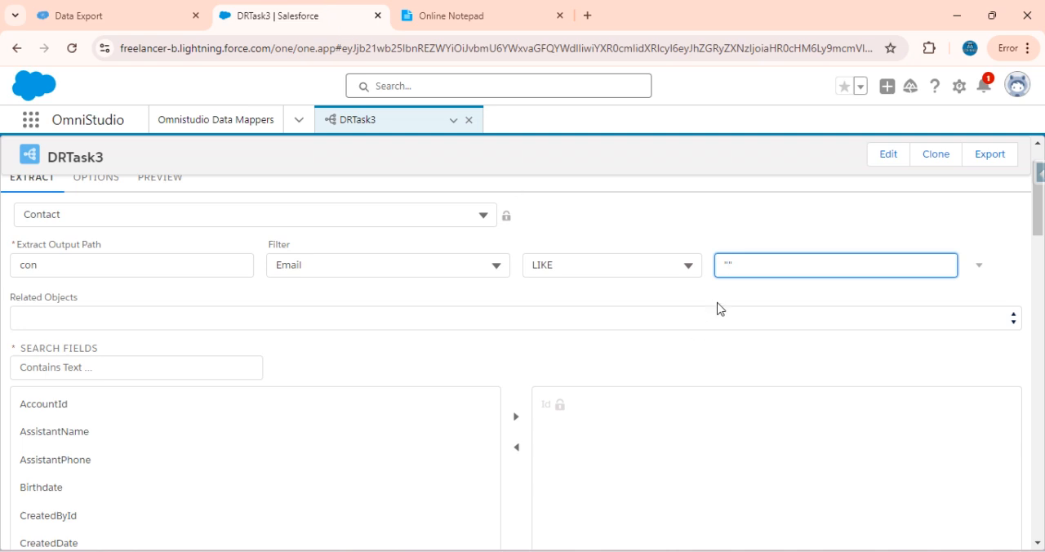
{"action": "key", "text": "ctrl+v"}
Check the third task's required fields in Online Notepad and add Name and Email to DRTask3's extracted Contact fields
{"action": "left_click", "coordinate": [465, 10]}
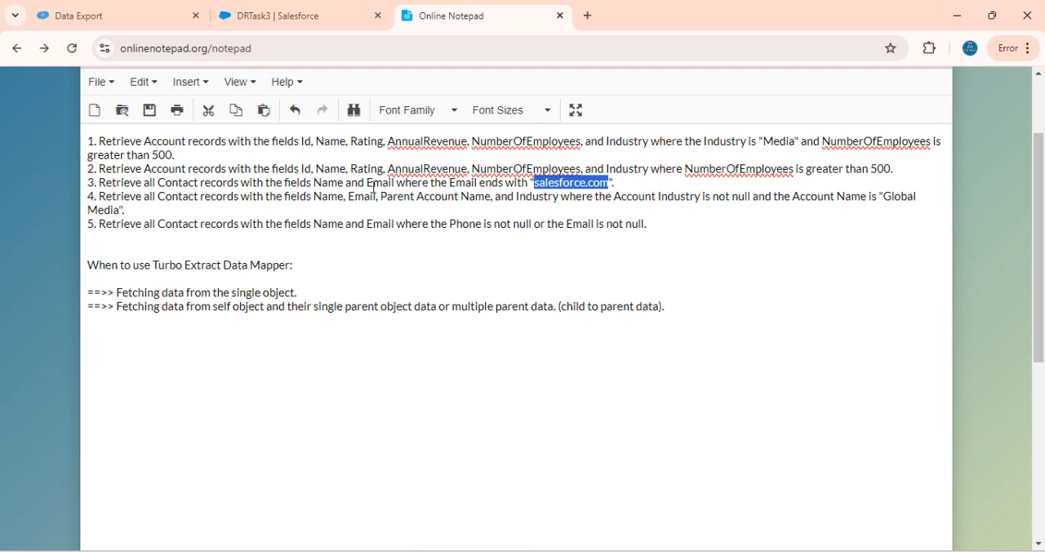
{"action": "left_click", "coordinate": [105, 10]}
{"action": "left_click", "coordinate": [275, 10]}
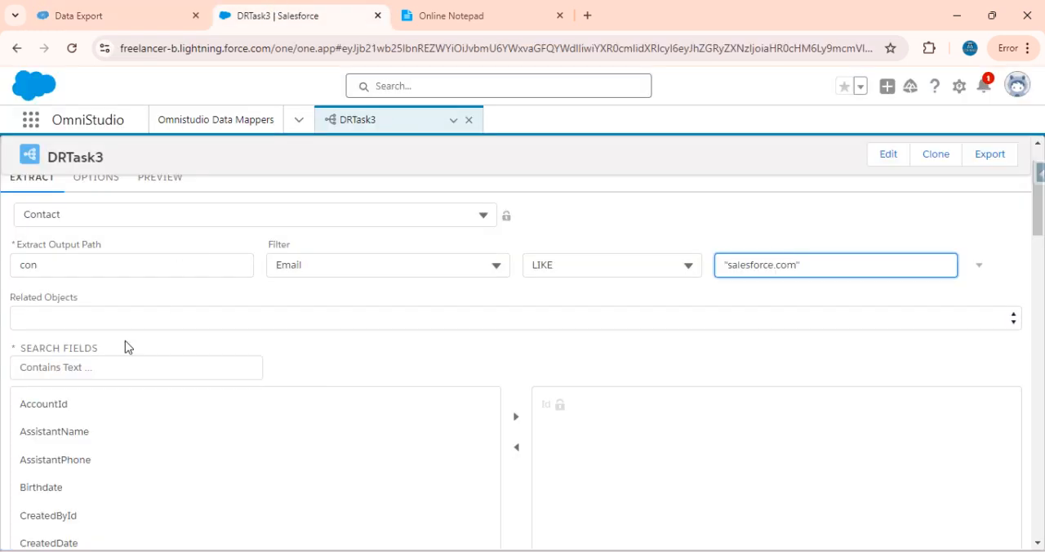
{"action": "left_click", "coordinate": [92, 368]}
{"action": "type", "text": "name"}
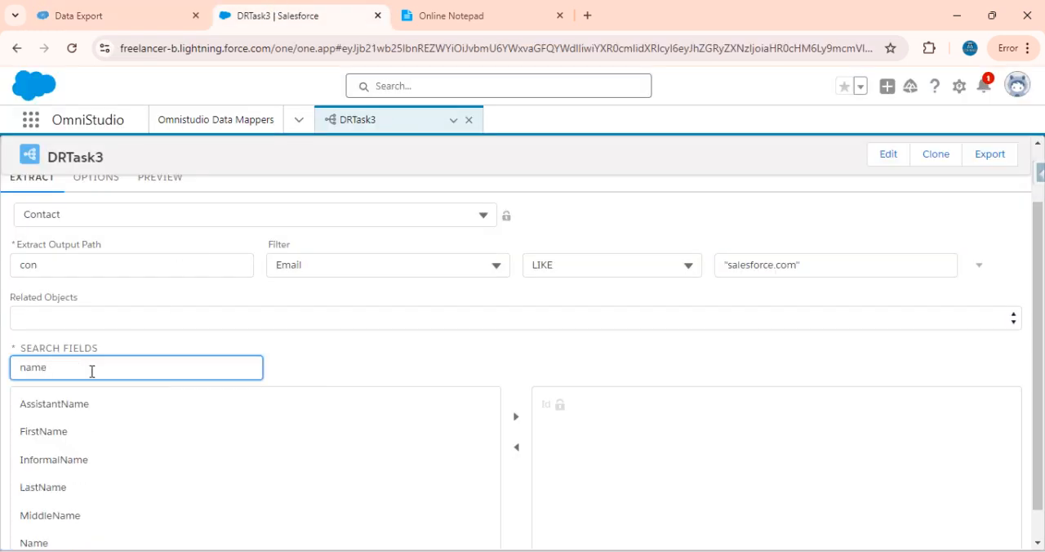
{"action": "scroll", "coordinate": [72, 524], "scroll_direction": "down", "scroll_amount": 1}
{"action": "left_click", "coordinate": [59, 512]}
{"action": "left_click", "coordinate": [79, 335]}
{"action": "key", "text": "ctrl+a"}
{"action": "key", "text": "BackSpace"}
{"action": "type", "text": "email"}
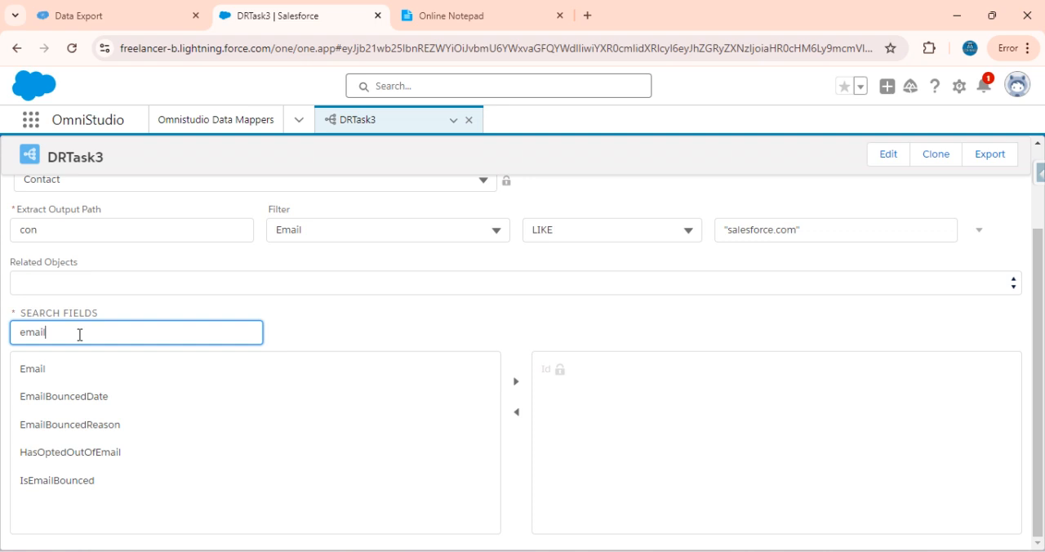
{"action": "left_click", "coordinate": [28, 368]}
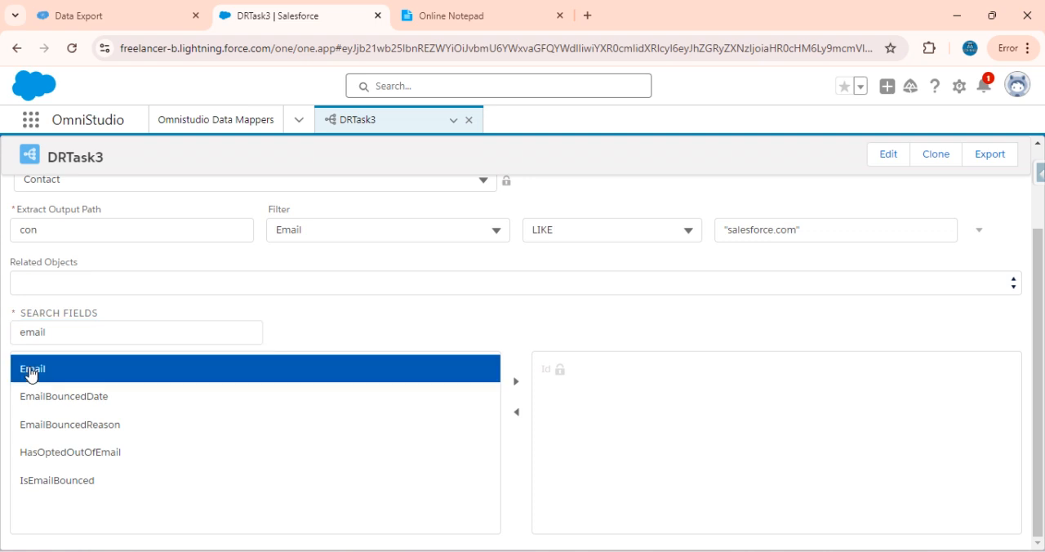
{"action": "left_click", "coordinate": [516, 382]}
{"action": "scroll", "coordinate": [349, 273], "scroll_direction": "up", "scroll_amount": 2}
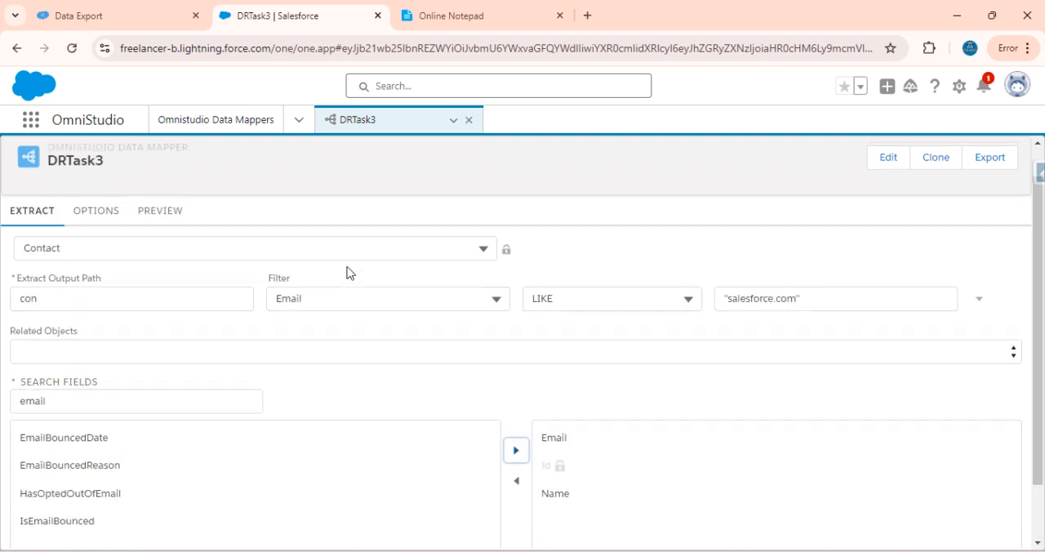
Execute DRTask3's preview without input parameters and look through the returned Contact records
{"action": "left_click", "coordinate": [173, 246]}
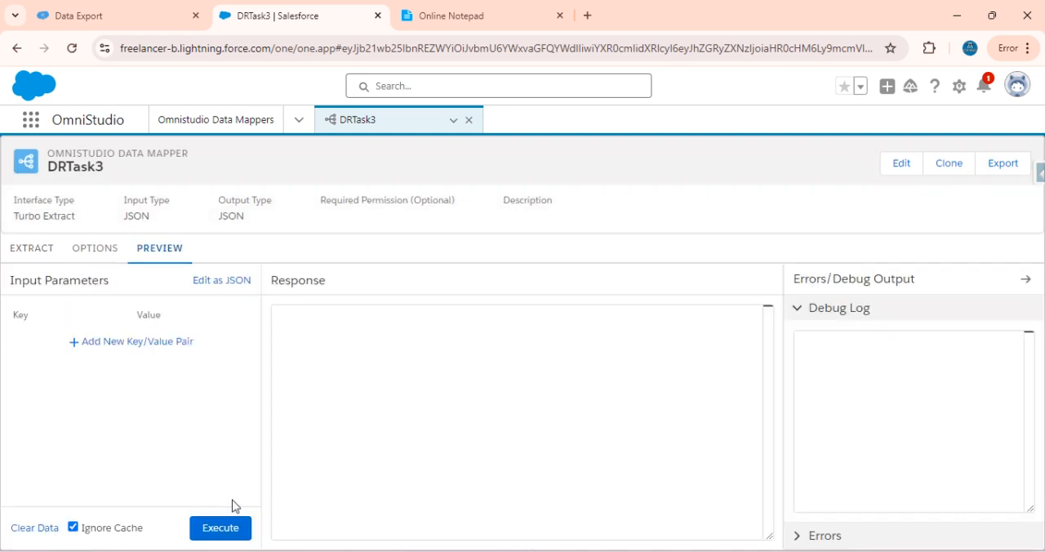
{"action": "left_click", "coordinate": [222, 528]}
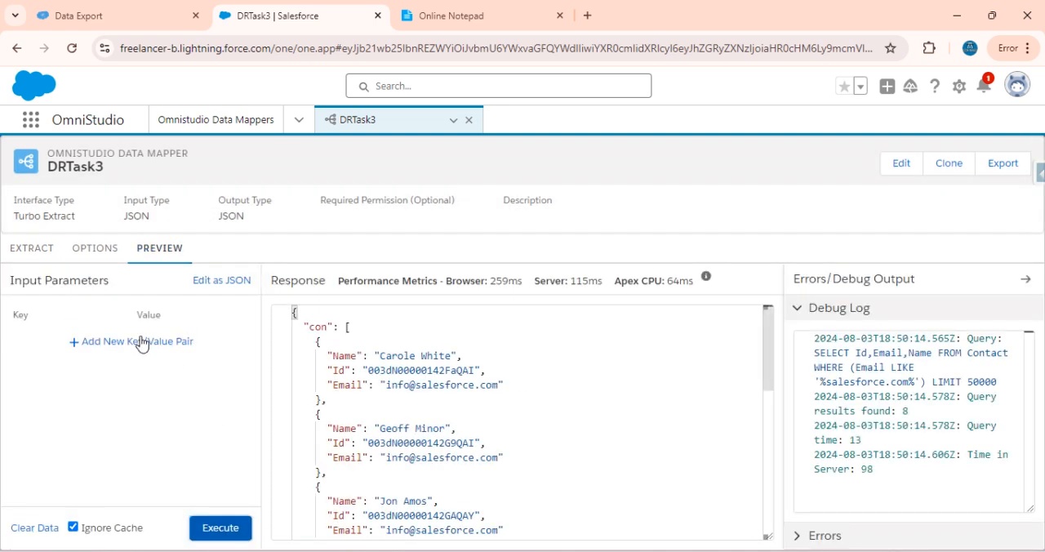
{"action": "scroll", "coordinate": [482, 369], "scroll_direction": "down", "scroll_amount": 5}
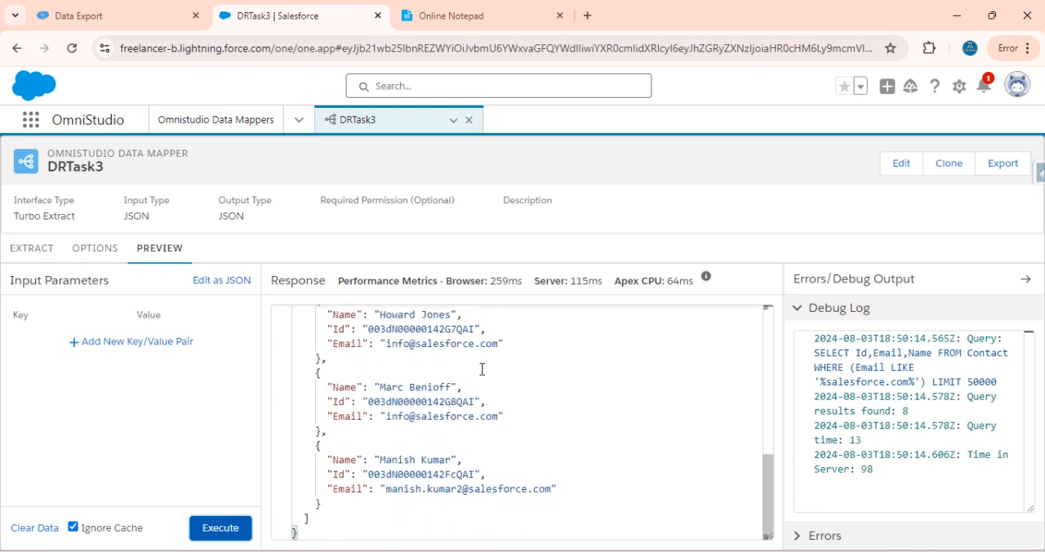
{"action": "scroll", "coordinate": [483, 369], "scroll_direction": "up", "scroll_amount": 5}
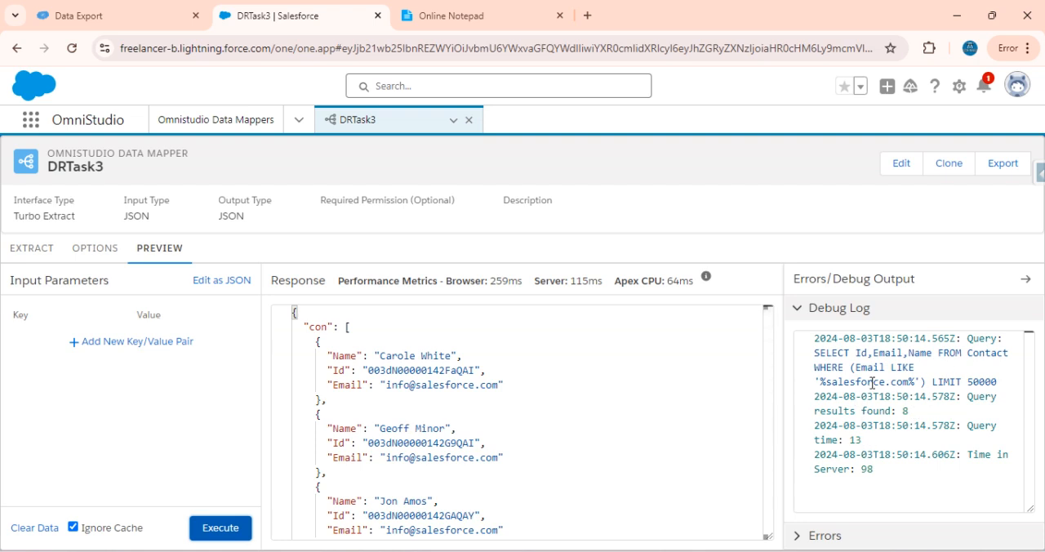
Examine the generated query and the wildcards in its Email condition in DRTask3's debug log
{"action": "left_click_drag", "start_coordinate": [815, 356], "coordinate": [998, 381]}
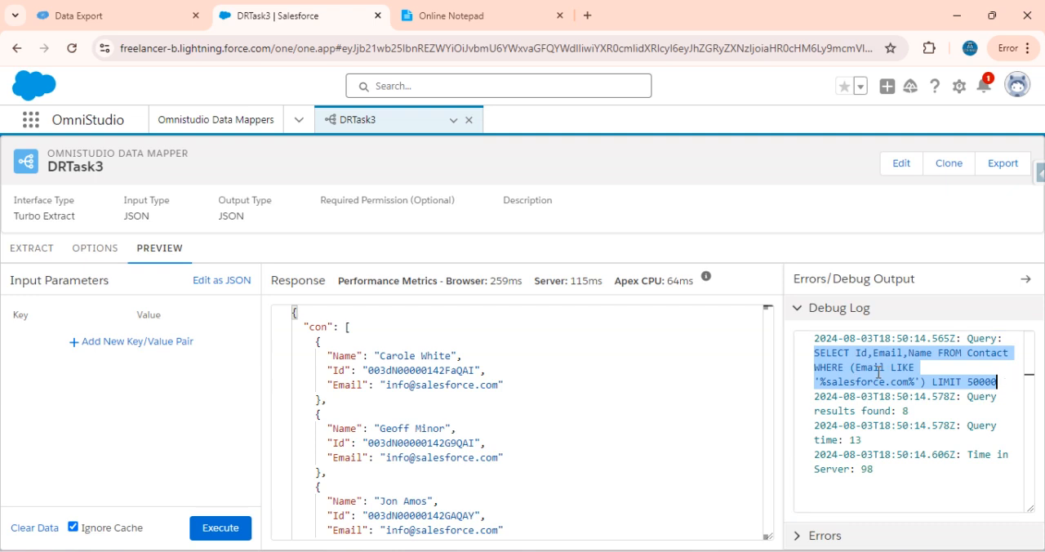
{"action": "double_click", "coordinate": [863, 370]}
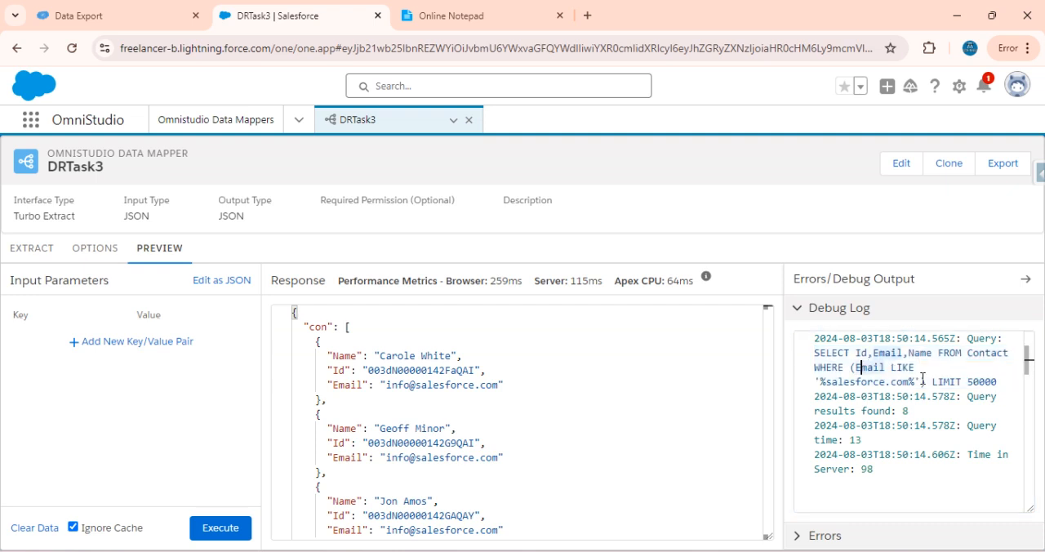
{"action": "double_click", "coordinate": [911, 382]}
{"action": "left_click", "coordinate": [915, 382]}
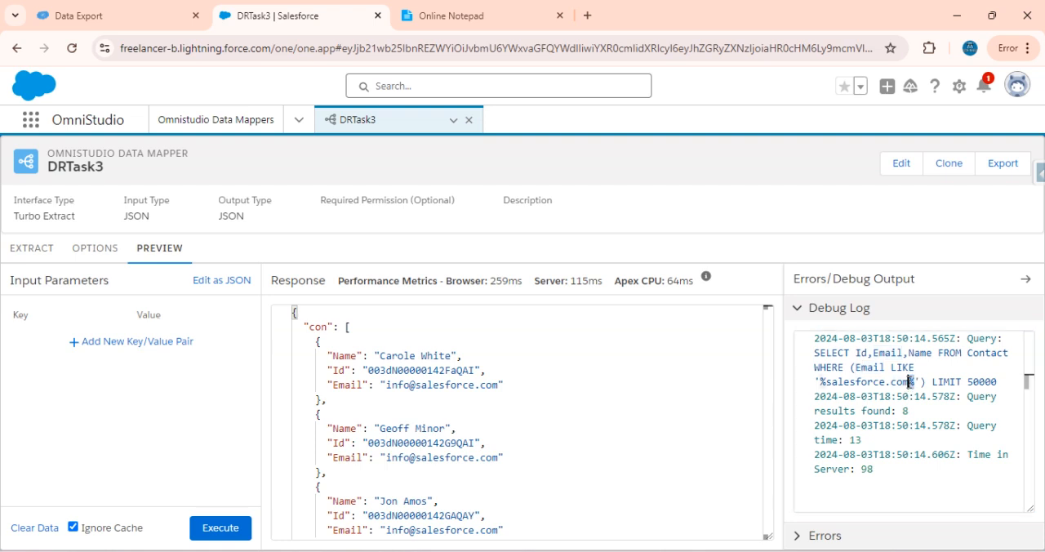
Compare the LIKE operator and value of DRTask3's Email filter with the condition in the preview's debug log
{"action": "left_click", "coordinate": [30, 245]}
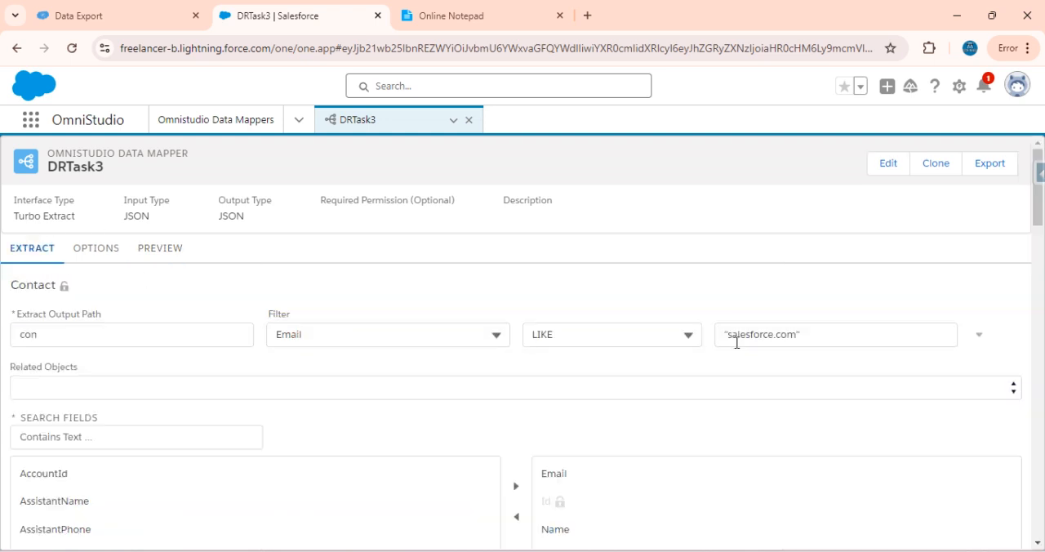
{"action": "left_click", "coordinate": [585, 327]}
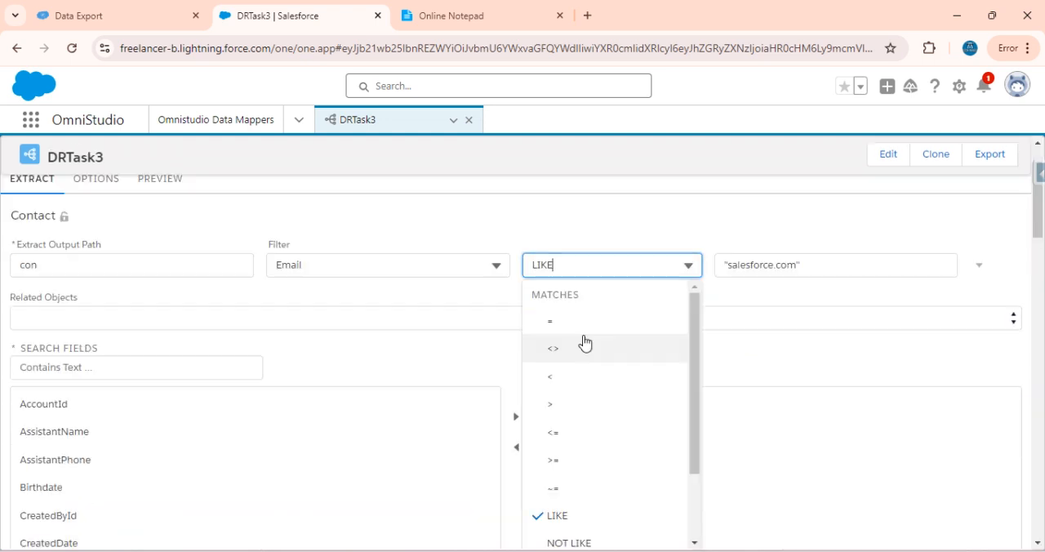
{"action": "left_click", "coordinate": [658, 223]}
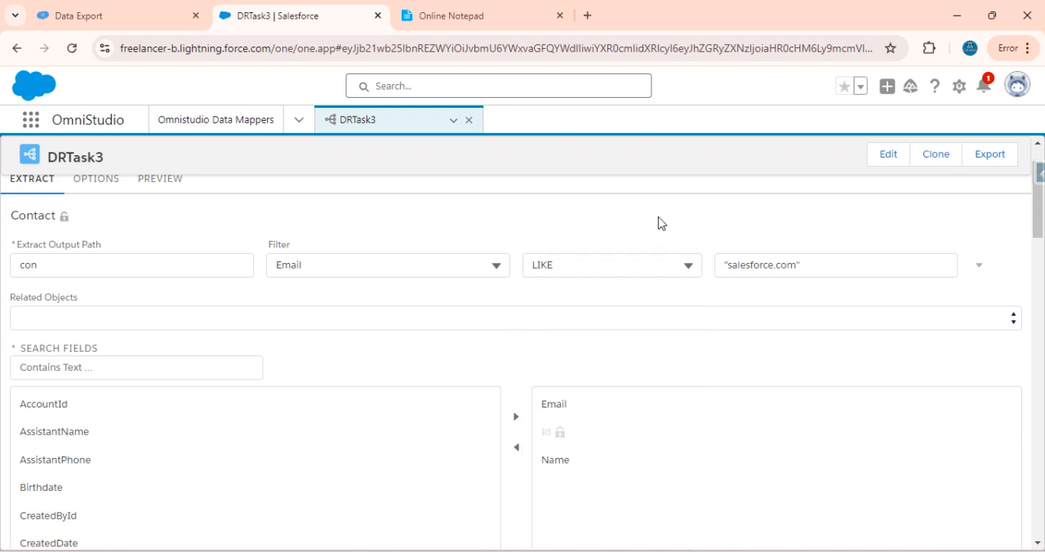
{"action": "scroll", "coordinate": [536, 269], "scroll_direction": "up", "scroll_amount": 2}
{"action": "left_click", "coordinate": [168, 253]}
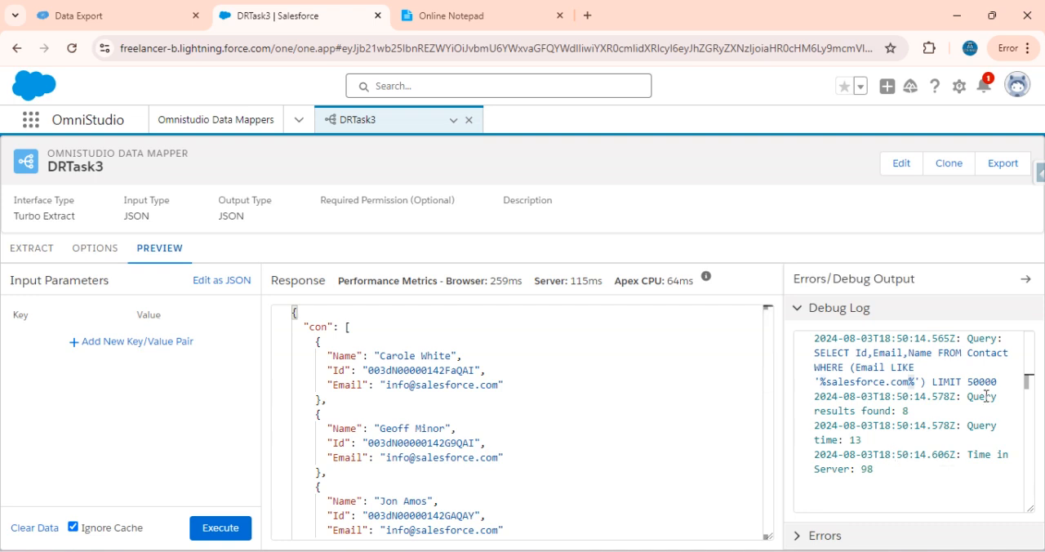
{"action": "double_click", "coordinate": [827, 382]}
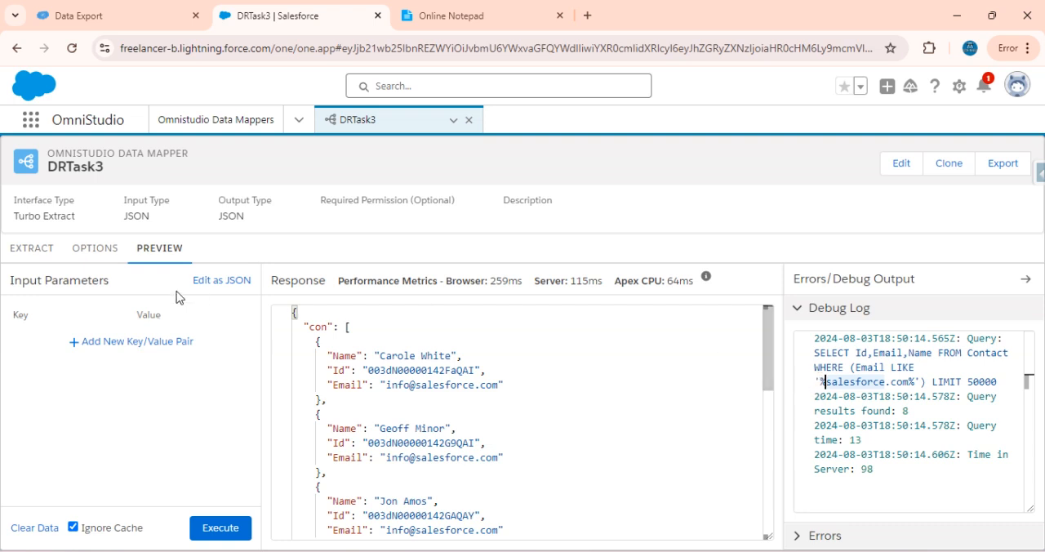
{"action": "left_click", "coordinate": [34, 253]}
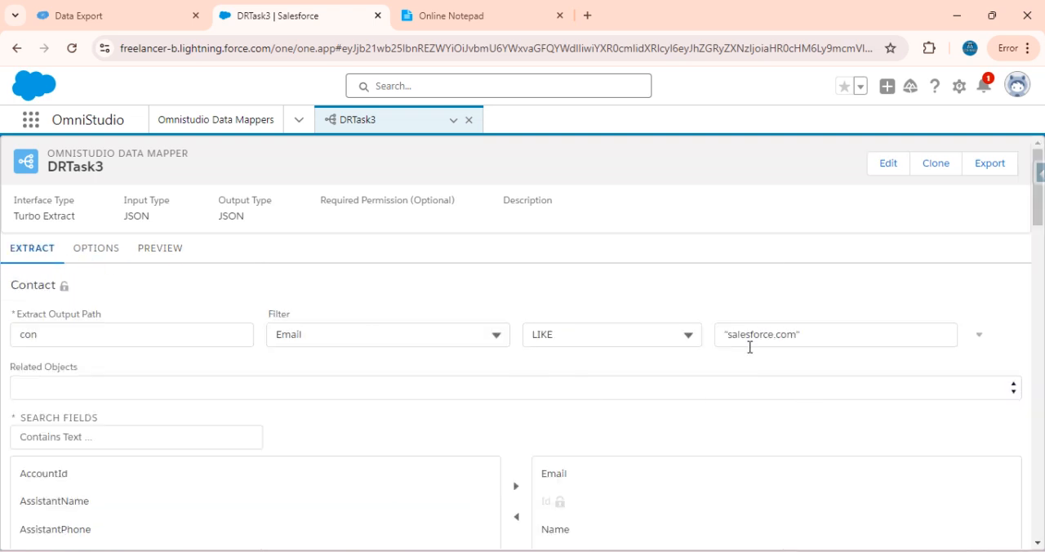
Check the result count in DRTask3's debug log and replace the Data Export query with the logged Contact query
{"action": "left_click", "coordinate": [157, 250]}
{"action": "left_click_drag", "start_coordinate": [911, 409], "coordinate": [814, 412]}
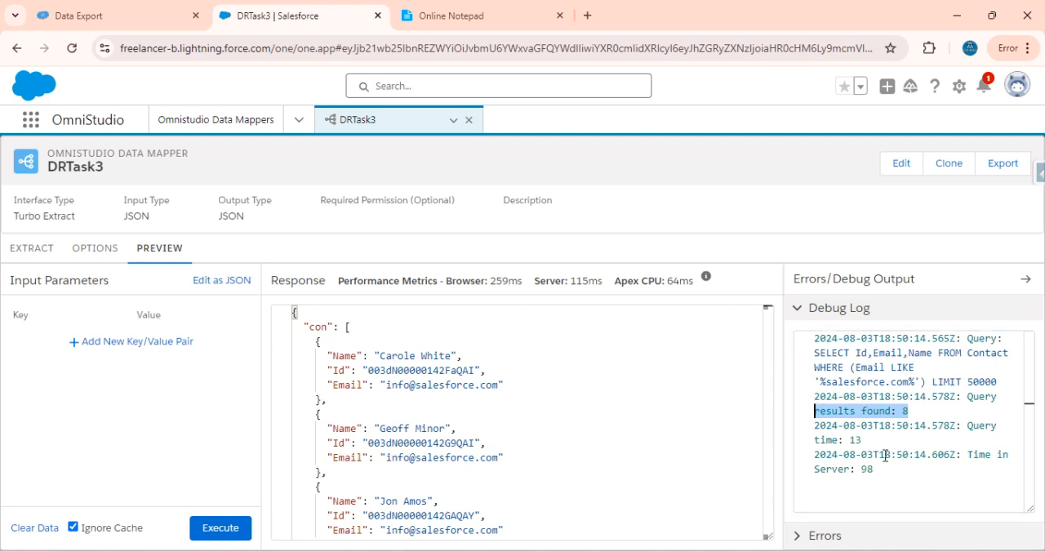
{"action": "left_click_drag", "start_coordinate": [997, 381], "coordinate": [813, 357]}
{"action": "key", "text": "ctrl+c"}
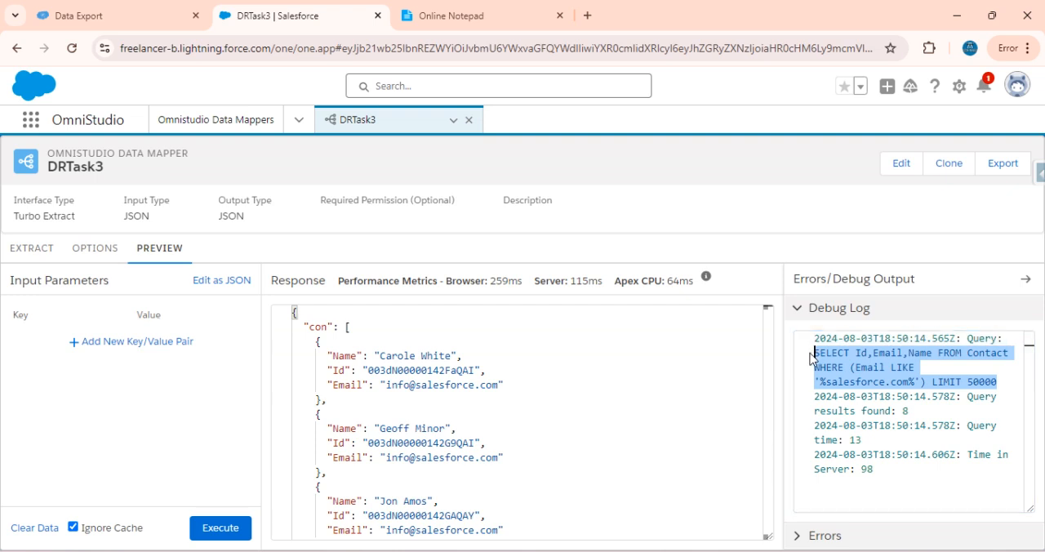
{"action": "left_click", "coordinate": [137, 16]}
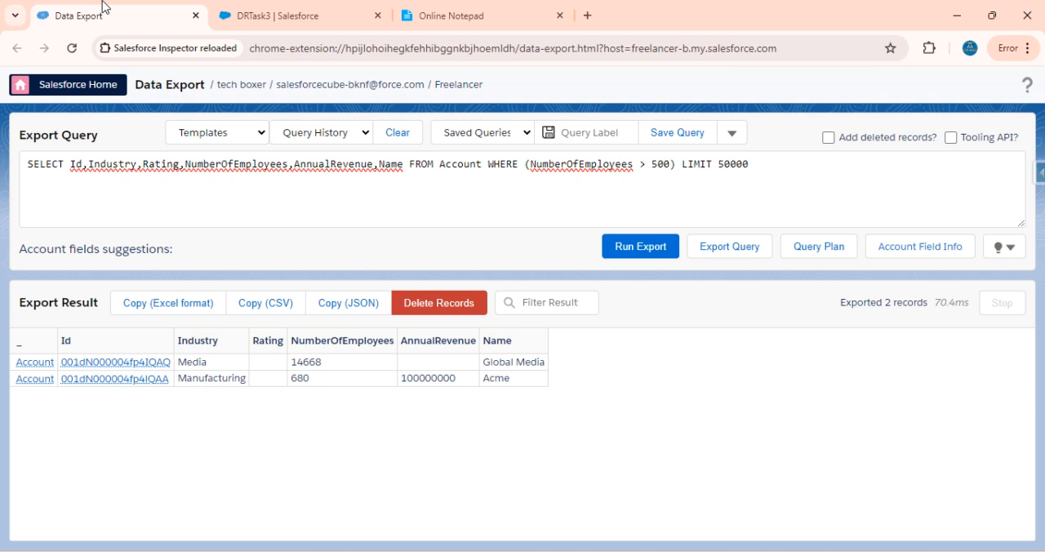
{"action": "left_click", "coordinate": [765, 166]}
{"action": "key", "text": "ctrl+a"}
{"action": "key", "text": "ctrl+v"}
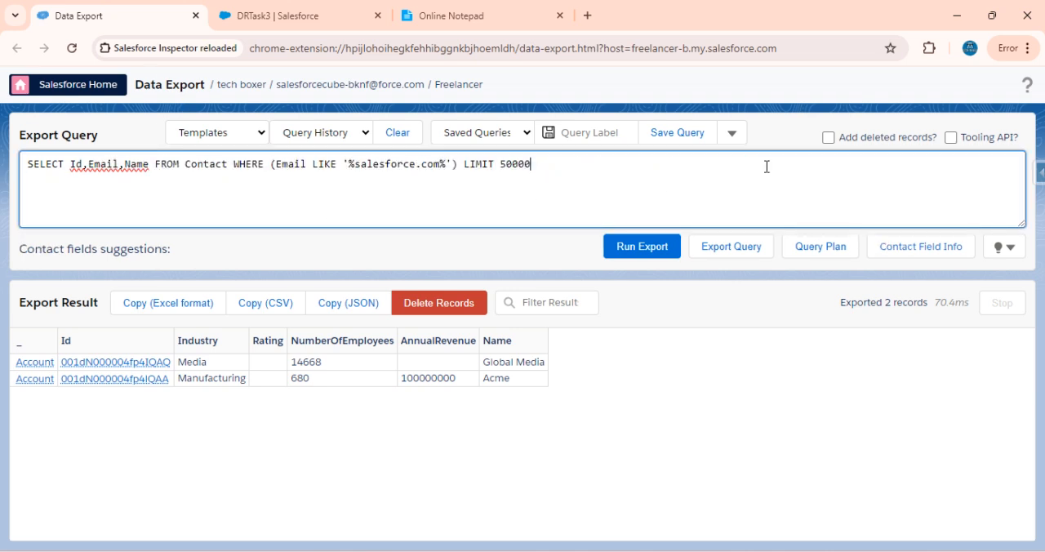
Run the Contact query in Data Export and check the exported record count and the query's Email condition
{"action": "left_click", "coordinate": [640, 258]}
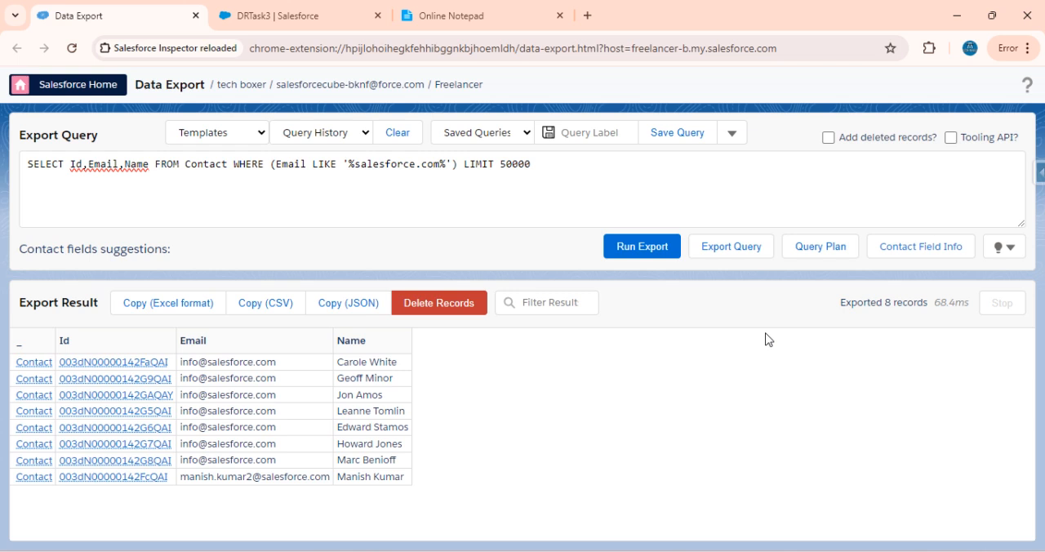
{"action": "left_click_drag", "start_coordinate": [842, 304], "coordinate": [930, 304]}
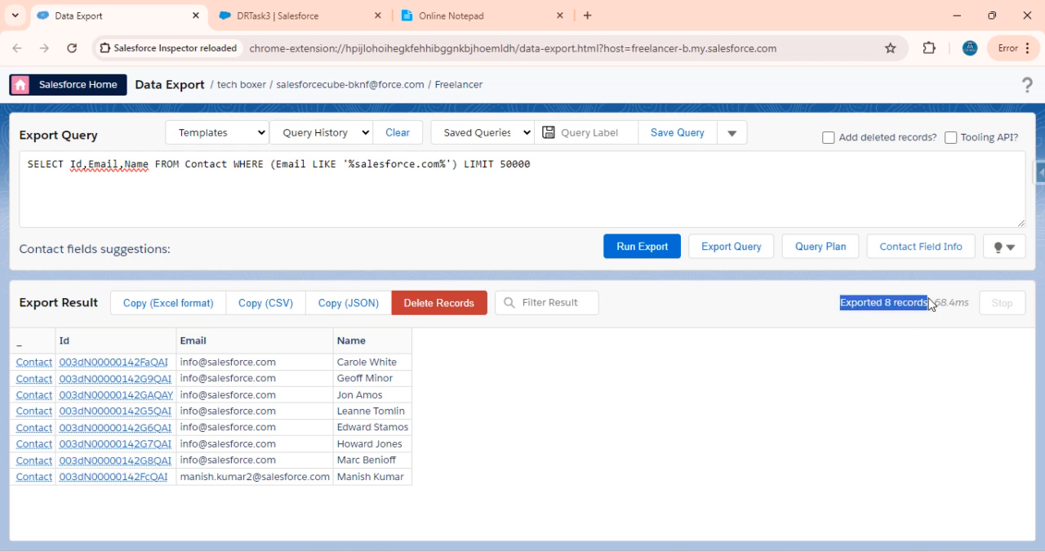
{"action": "left_click_drag", "start_coordinate": [271, 163], "coordinate": [560, 170]}
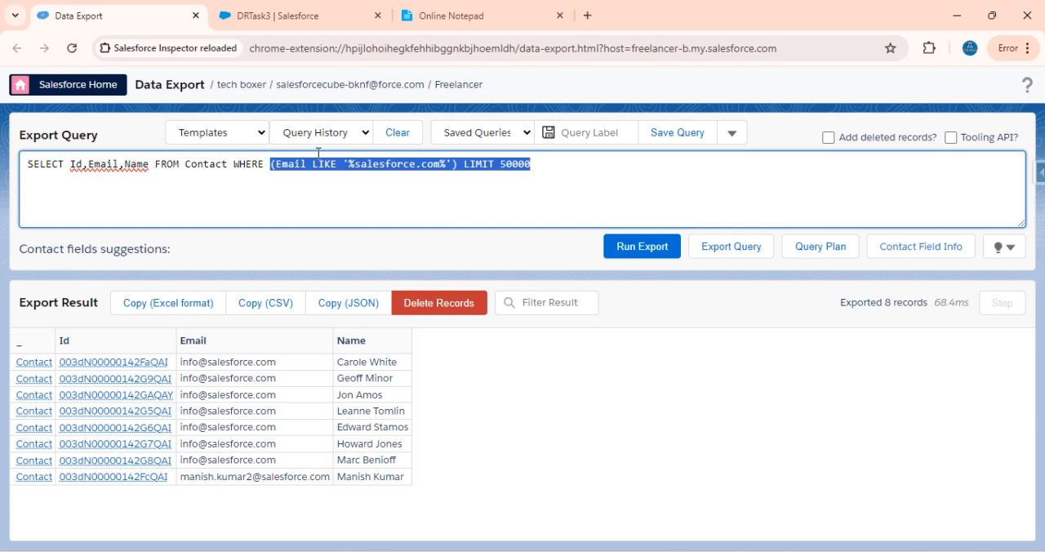
Read the fourth task and the child-to-parent use case for the Turbo Extract Data Mapper in Online Notepad
{"action": "left_click", "coordinate": [478, 10]}
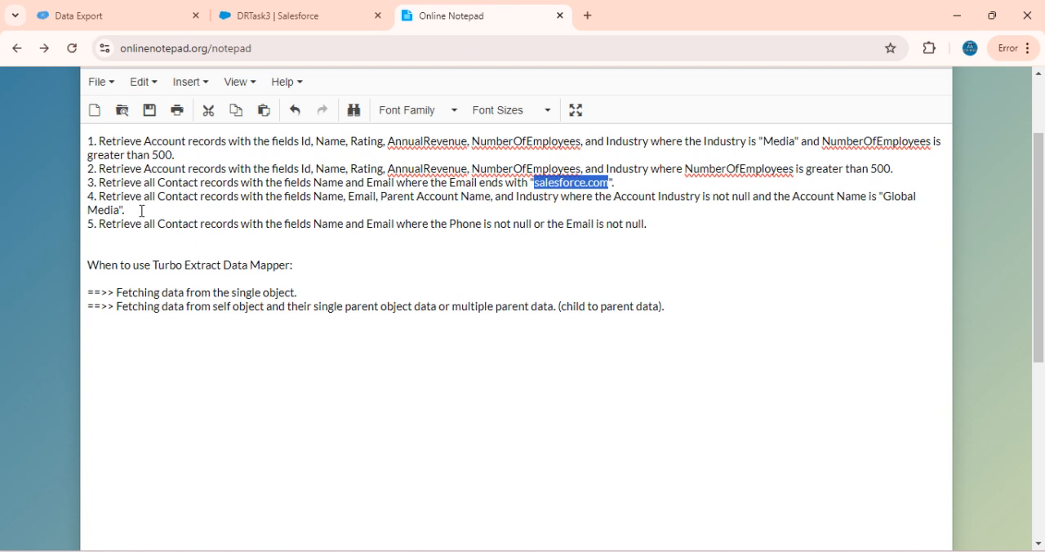
{"action": "left_click_drag", "start_coordinate": [142, 210], "coordinate": [71, 200]}
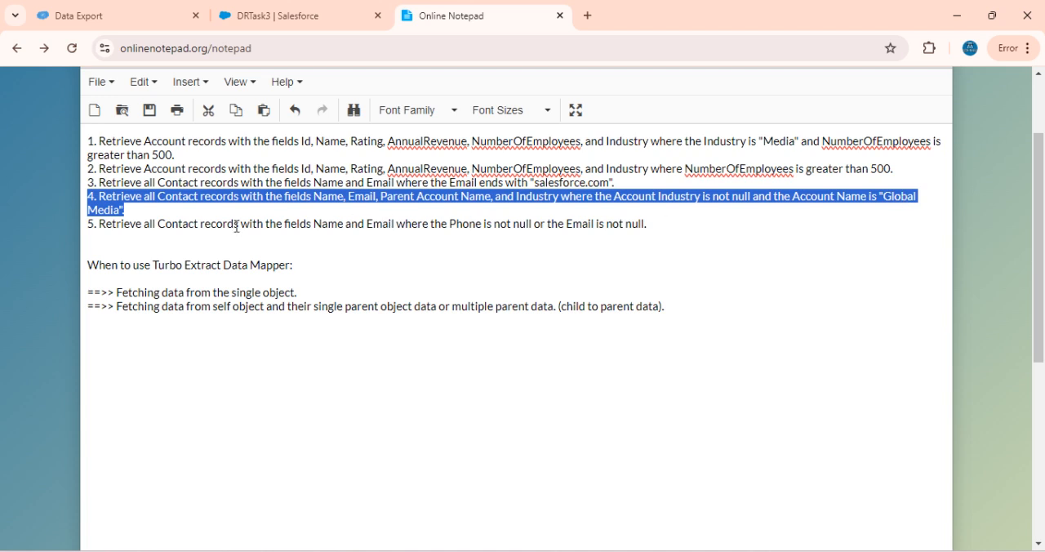
{"action": "left_click", "coordinate": [177, 208]}
{"action": "left_click_drag", "start_coordinate": [176, 208], "coordinate": [88, 197]}
{"action": "left_click_drag", "start_coordinate": [117, 307], "coordinate": [499, 312]}
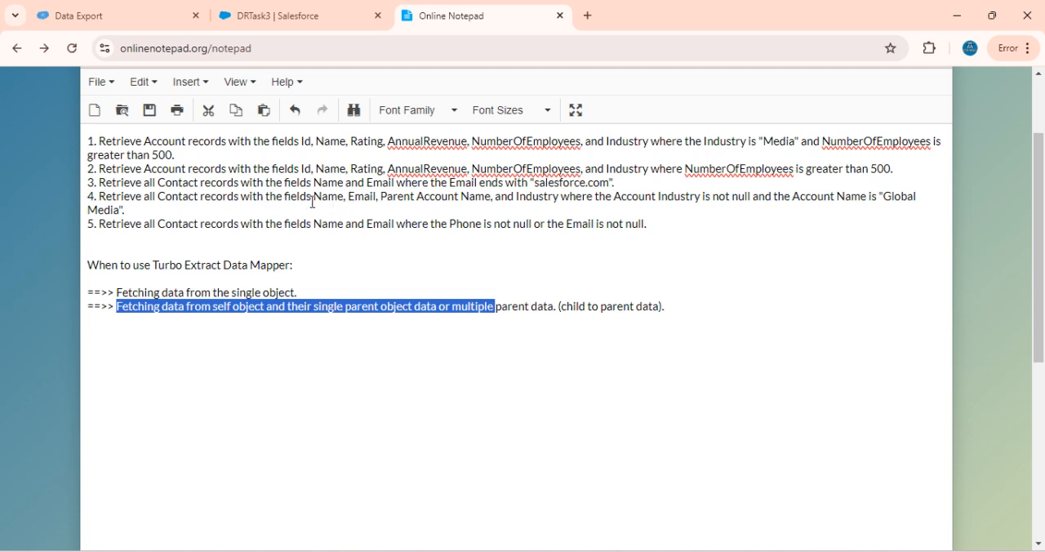
Read the fourth task's Contact fields, parent Account fields and Account Industry condition in the notepad
{"action": "left_click_drag", "start_coordinate": [312, 197], "coordinate": [383, 201]}
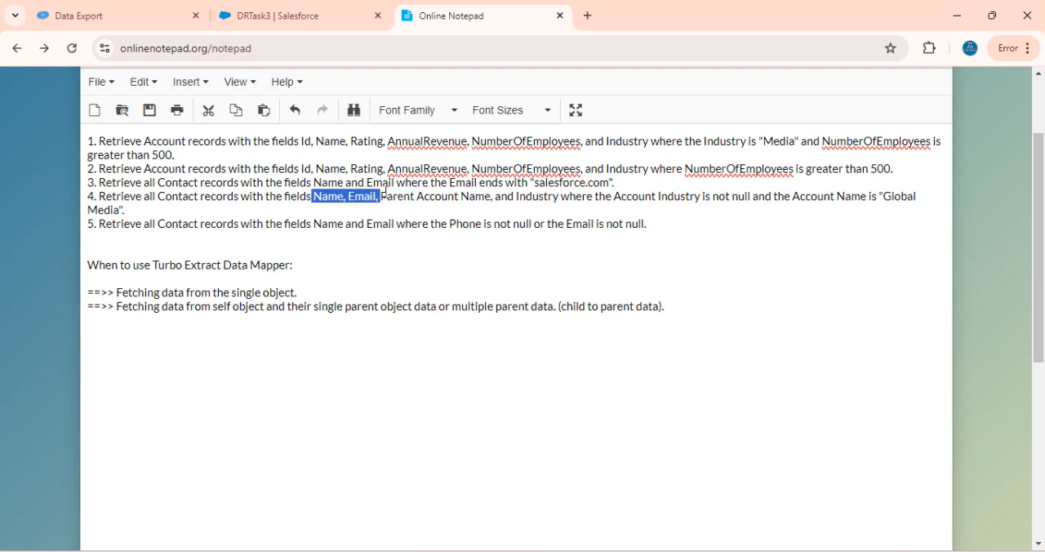
{"action": "left_click", "coordinate": [384, 196]}
{"action": "left_click_drag", "start_coordinate": [383, 196], "coordinate": [620, 198]}
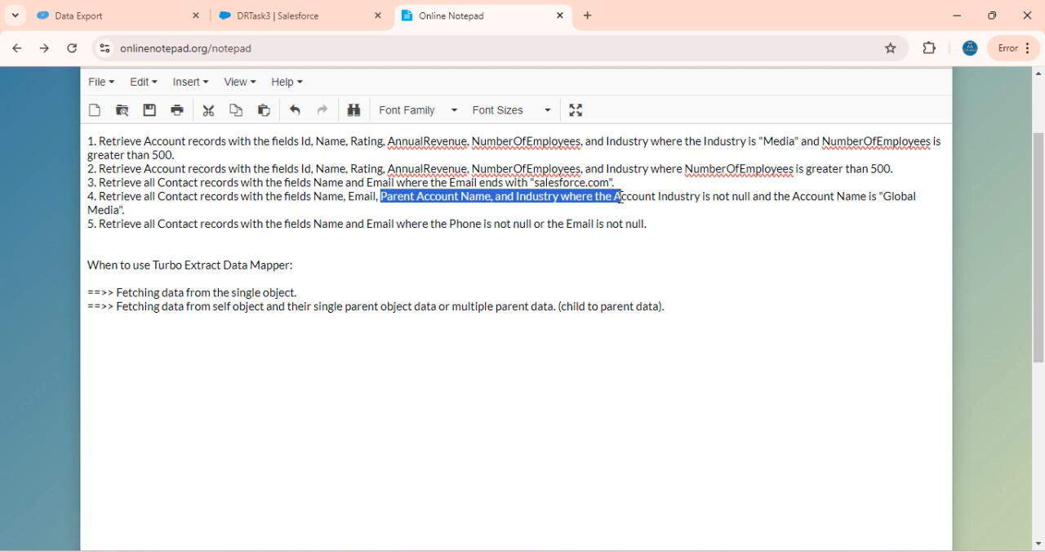
{"action": "left_click", "coordinate": [621, 199]}
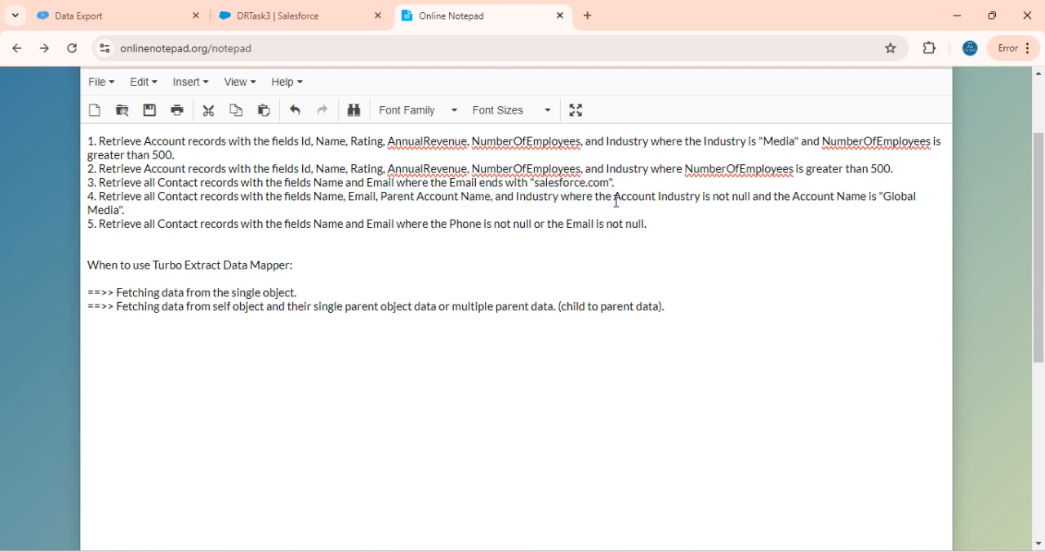
{"action": "left_click_drag", "start_coordinate": [616, 200], "coordinate": [732, 199]}
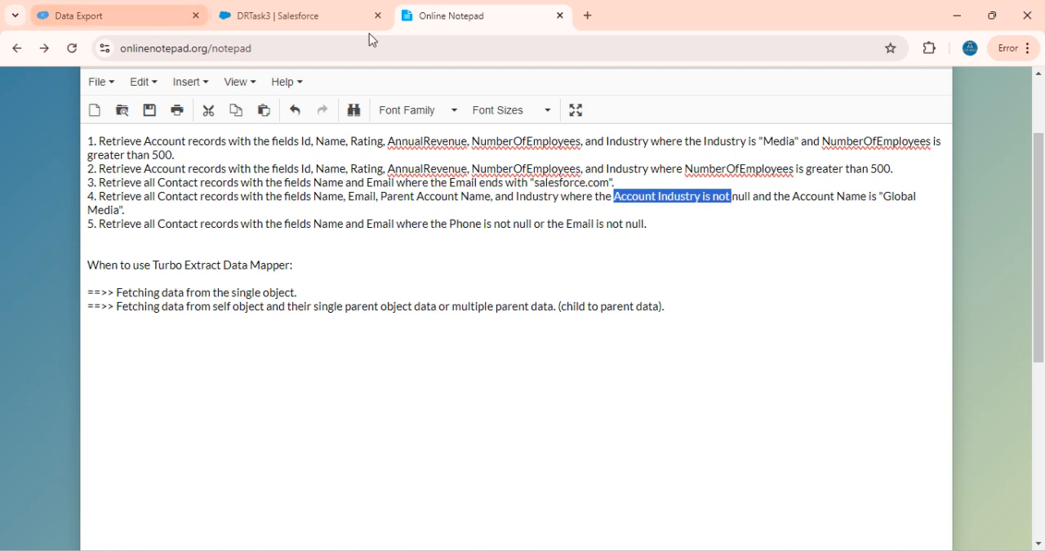
Close the DRTask3 Salesforce browser tab and open a new blank tab
{"action": "left_click", "coordinate": [346, 18]}
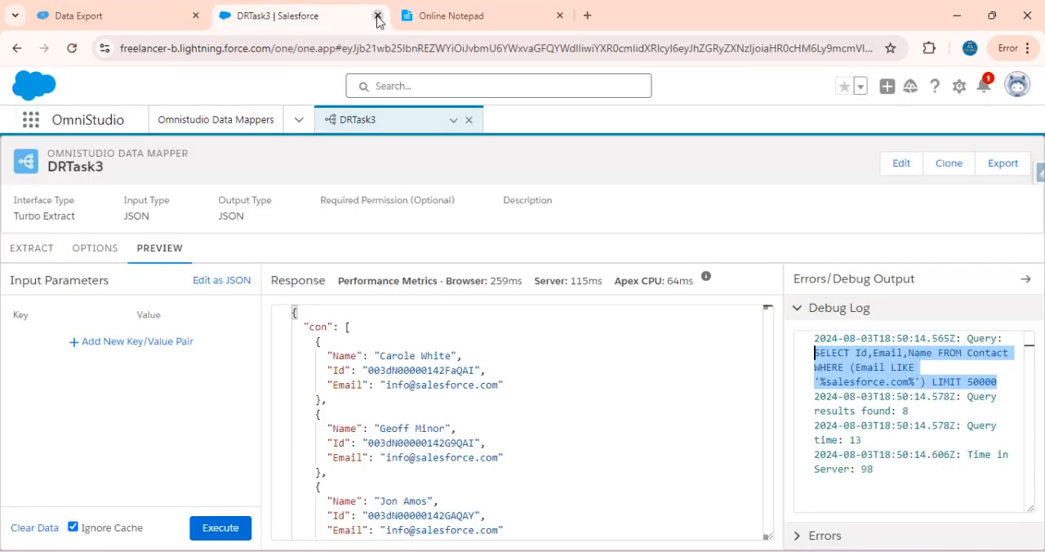
{"action": "left_click", "coordinate": [378, 15]}
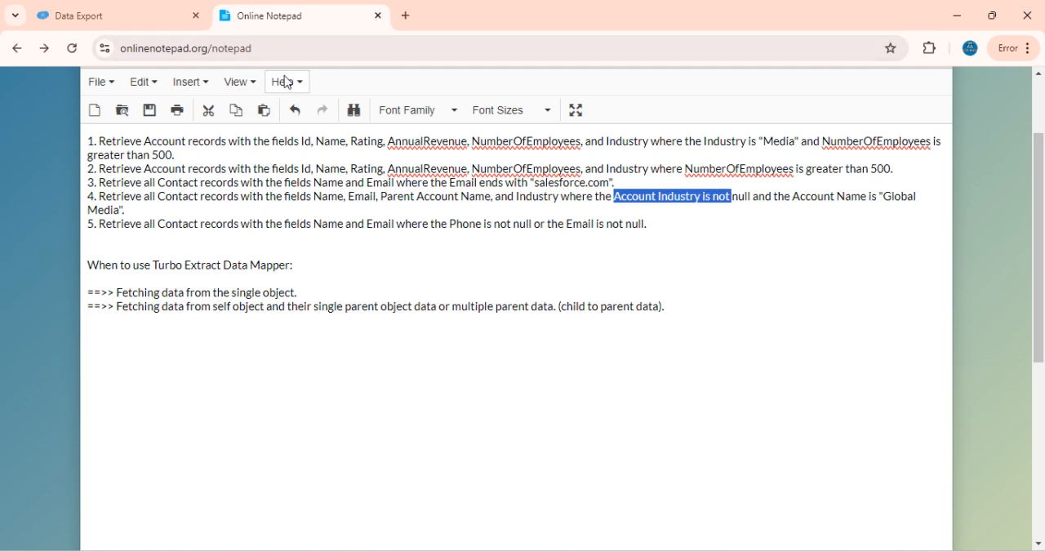
{"action": "key", "text": "ctrl+t"}
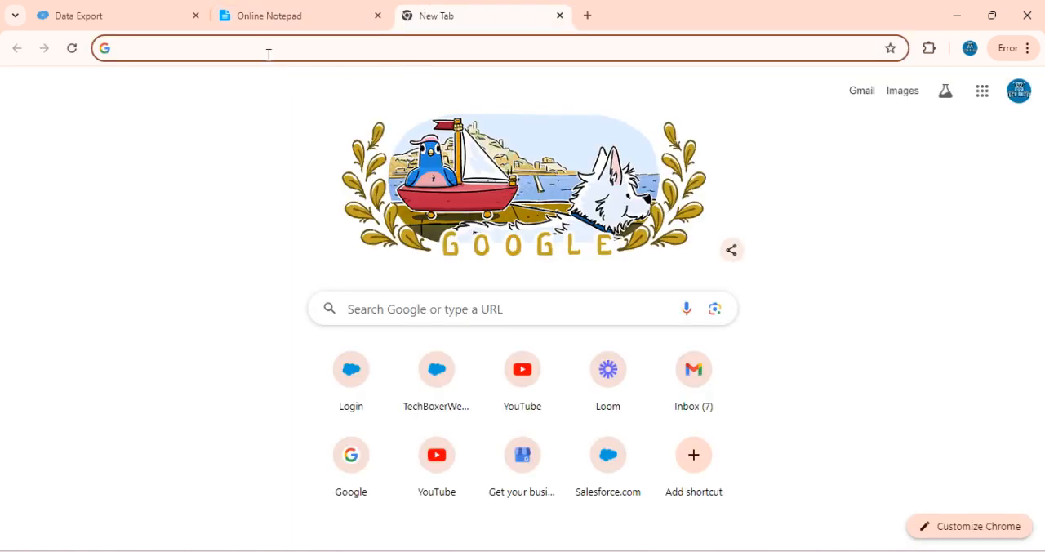
{"action": "left_click", "coordinate": [269, 52]}
{"action": "type", "text": "test"}
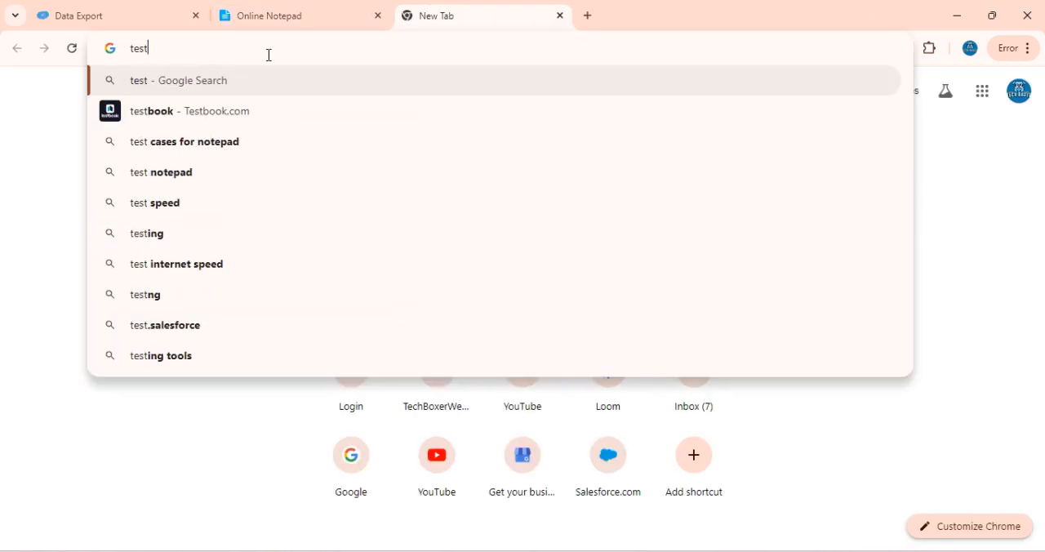
{"action": "type", "text": ".sal"}
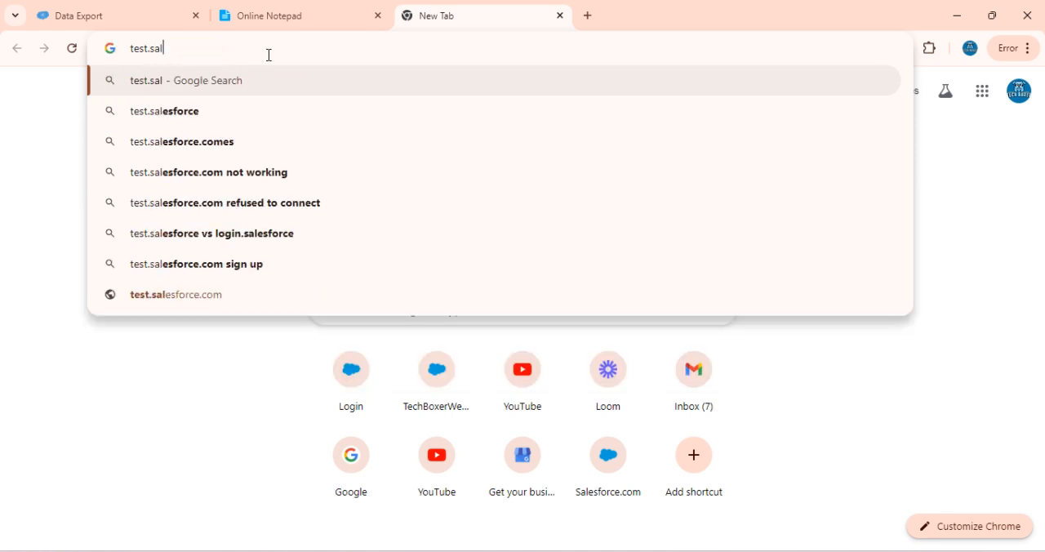
{"action": "type", "text": "es"}
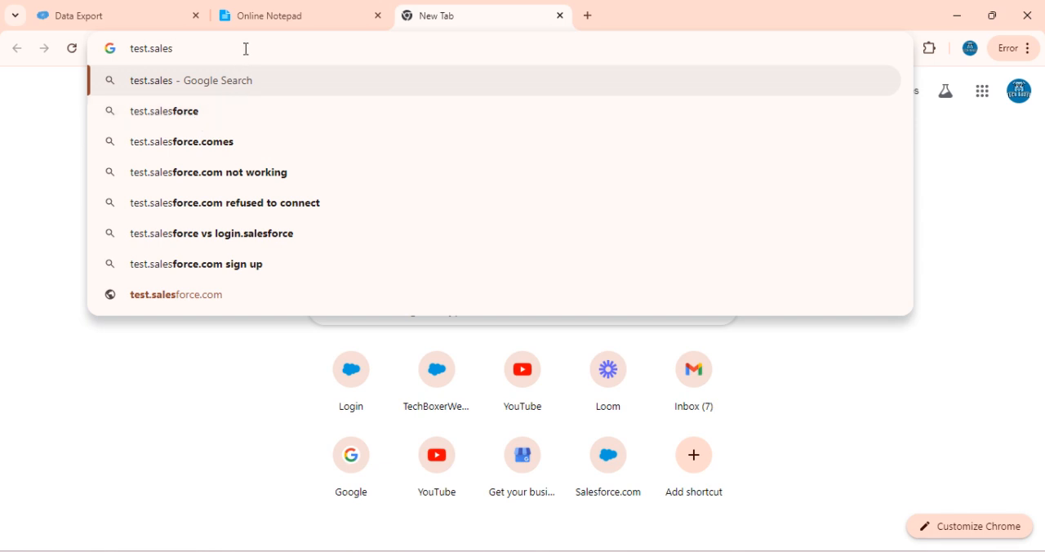
{"action": "key", "text": "ctrl+a"}
{"action": "key", "text": "BackSpace"}
Load login.salesforce.com and open the Omnistudio Data Mappers list
{"action": "type", "text": "log"}
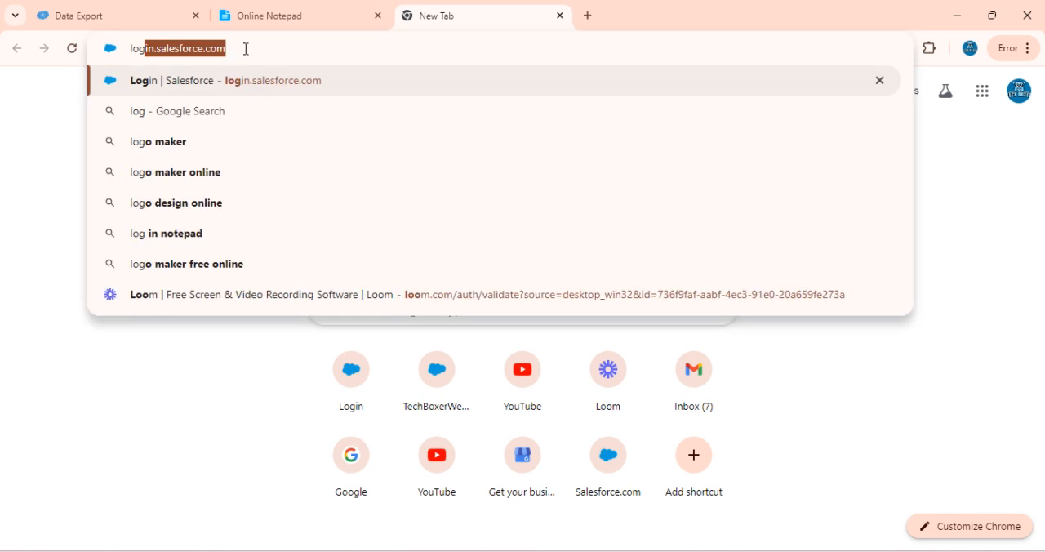
{"action": "key", "text": "Return"}
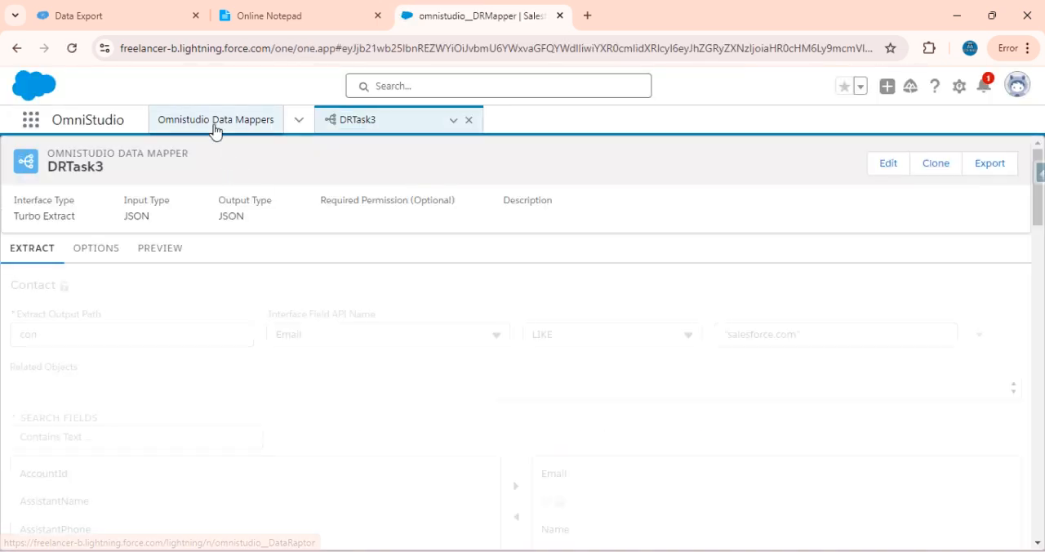
{"action": "left_click", "coordinate": [215, 129]}
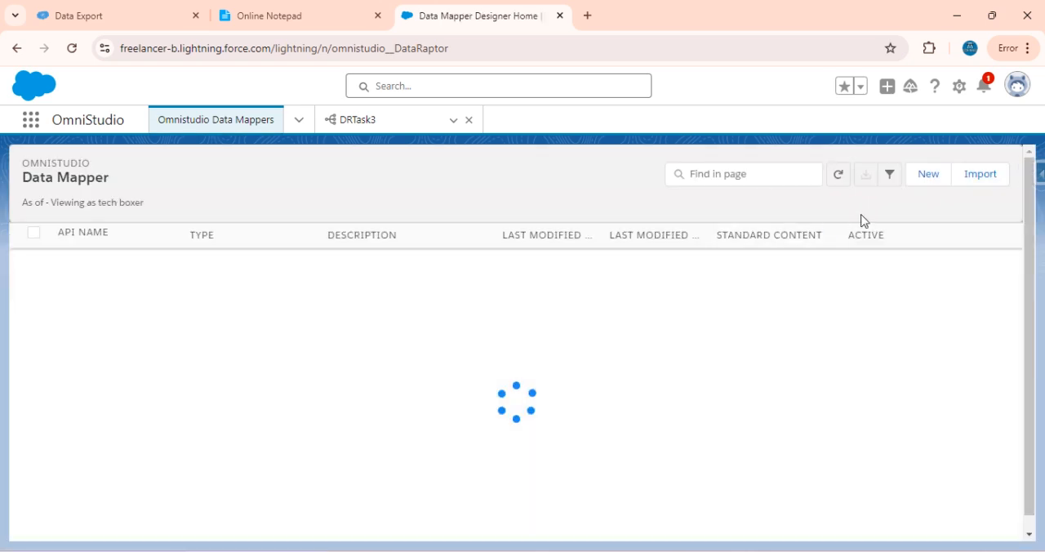
Create and save a new Omnistudio Data Mapper named DRTask4 with the Turbo Extract interface type
{"action": "left_click", "coordinate": [922, 180]}
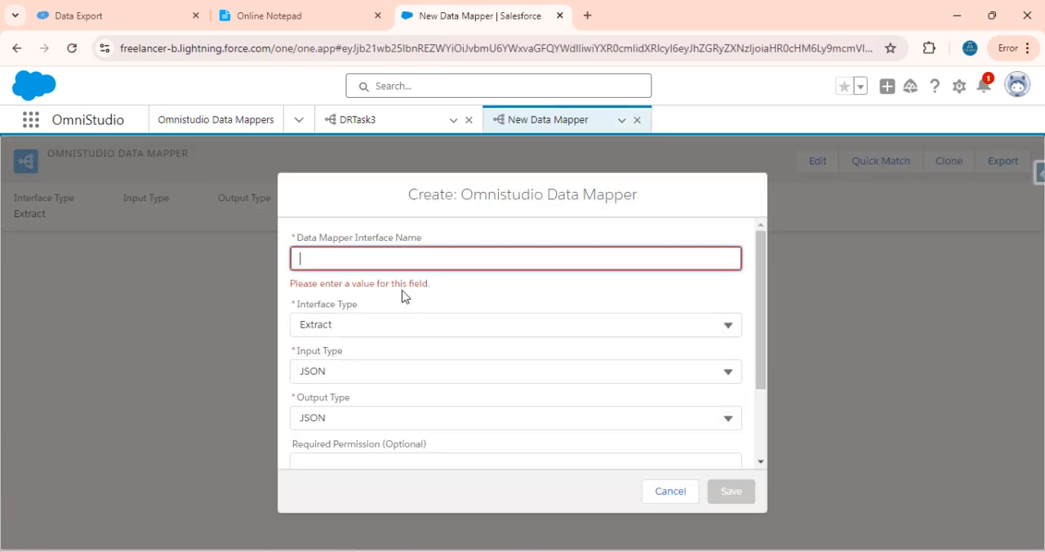
{"action": "type", "text": "DRTask4"}
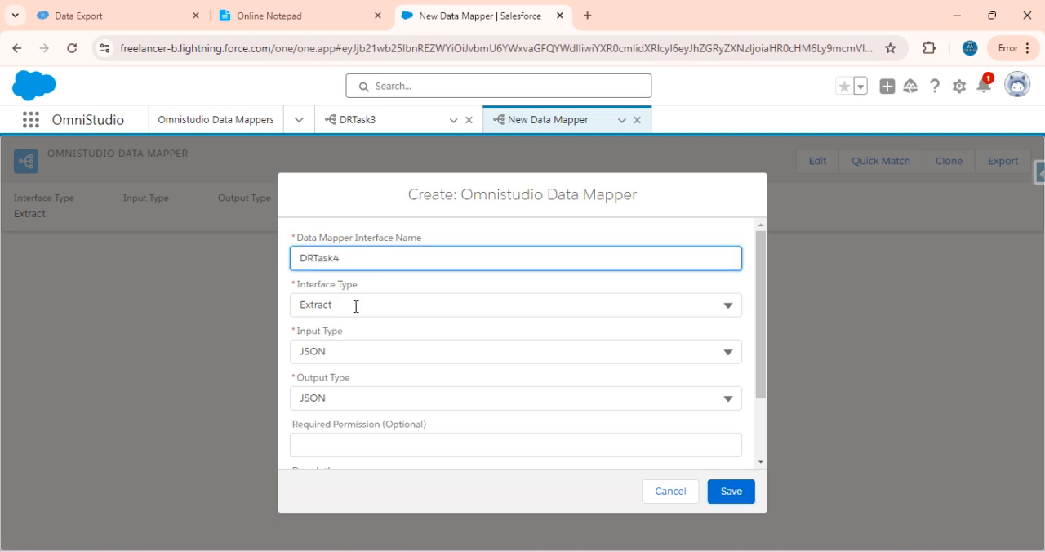
{"action": "left_click", "coordinate": [354, 303]}
{"action": "left_click", "coordinate": [333, 364]}
{"action": "left_click", "coordinate": [730, 490]}
Set DRTask4's extract object to Contact and its extract output path to con
{"action": "left_click", "coordinate": [271, 1]}
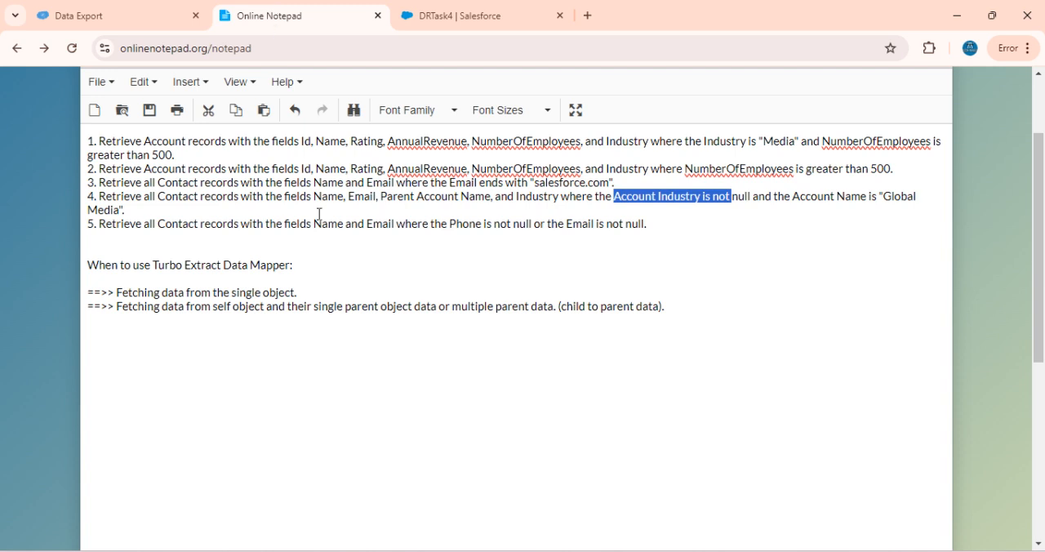
{"action": "left_click", "coordinate": [450, 11]}
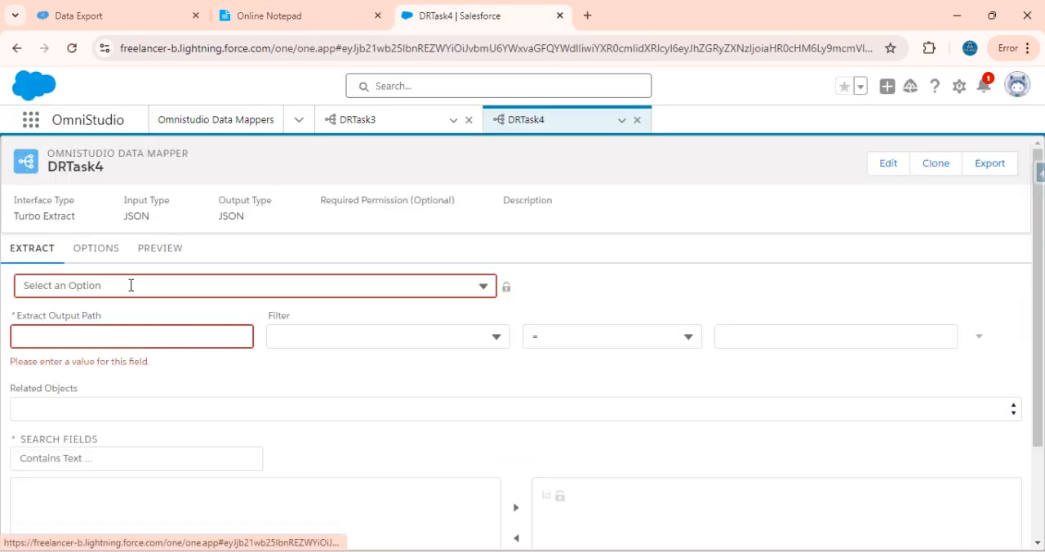
{"action": "left_click", "coordinate": [131, 284]}
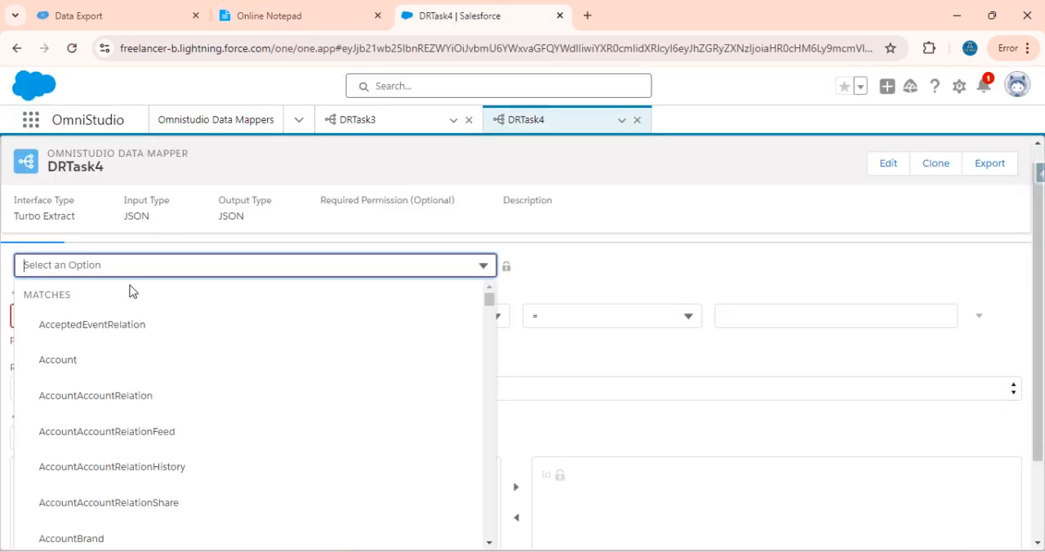
{"action": "type", "text": "Cona"}
{"action": "key", "text": "BackSpace"}
{"action": "type", "text": "ta"}
{"action": "left_click", "coordinate": [69, 463]}
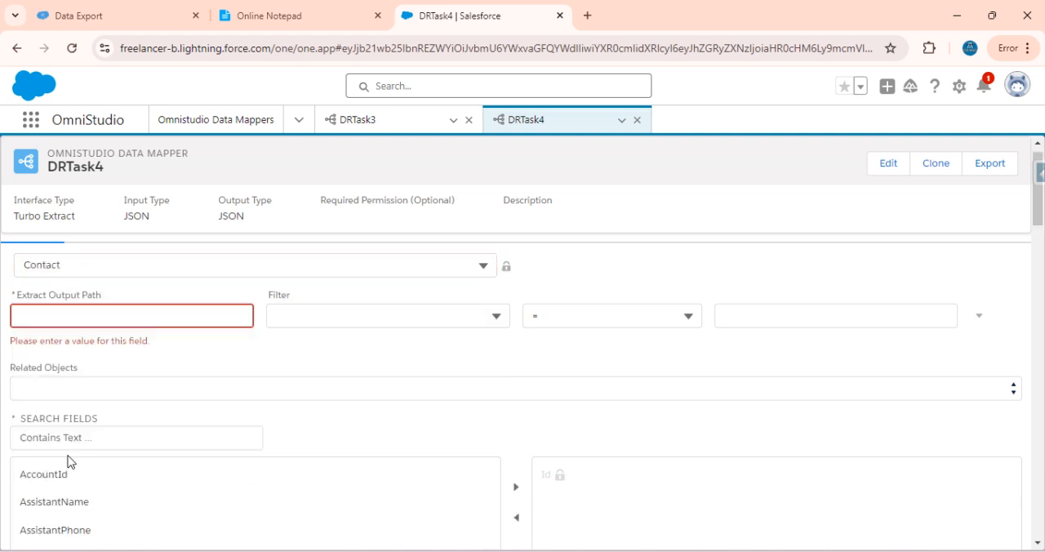
{"action": "left_click", "coordinate": [69, 319]}
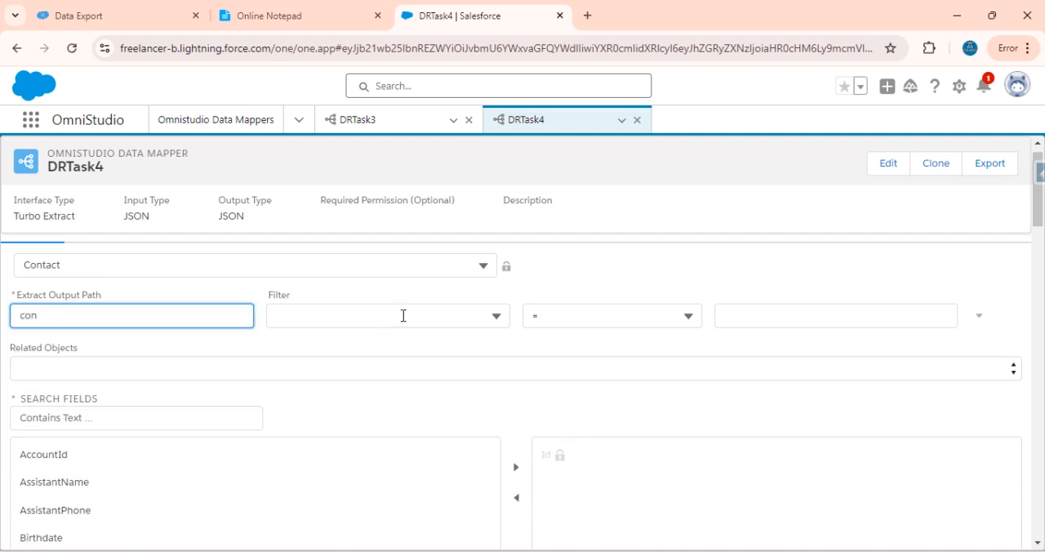
{"action": "type", "text": "con"}
Add the AccountId field to the Contact fields that DRTask4 extracts
{"action": "left_click", "coordinate": [428, 325]}
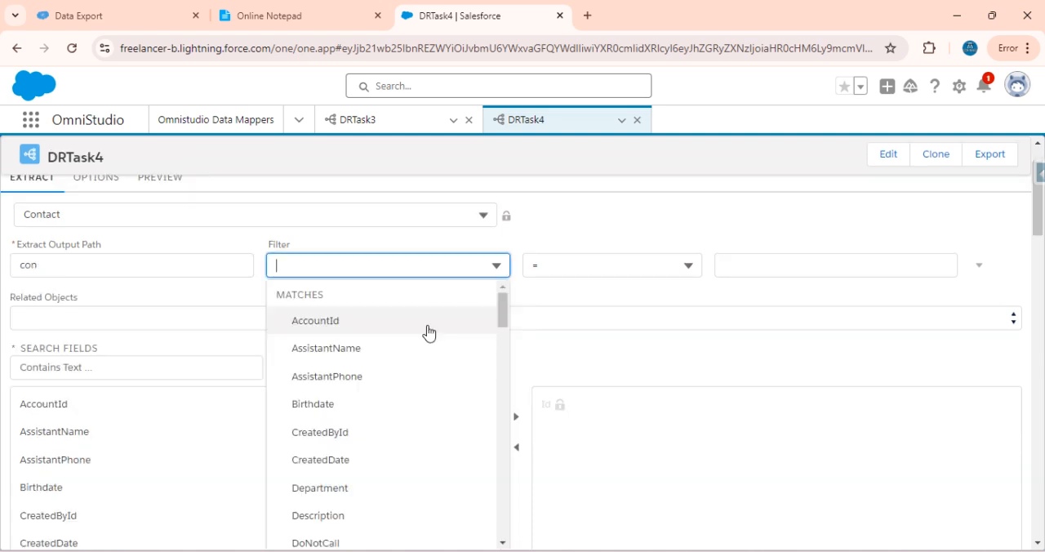
{"action": "left_click", "coordinate": [583, 245]}
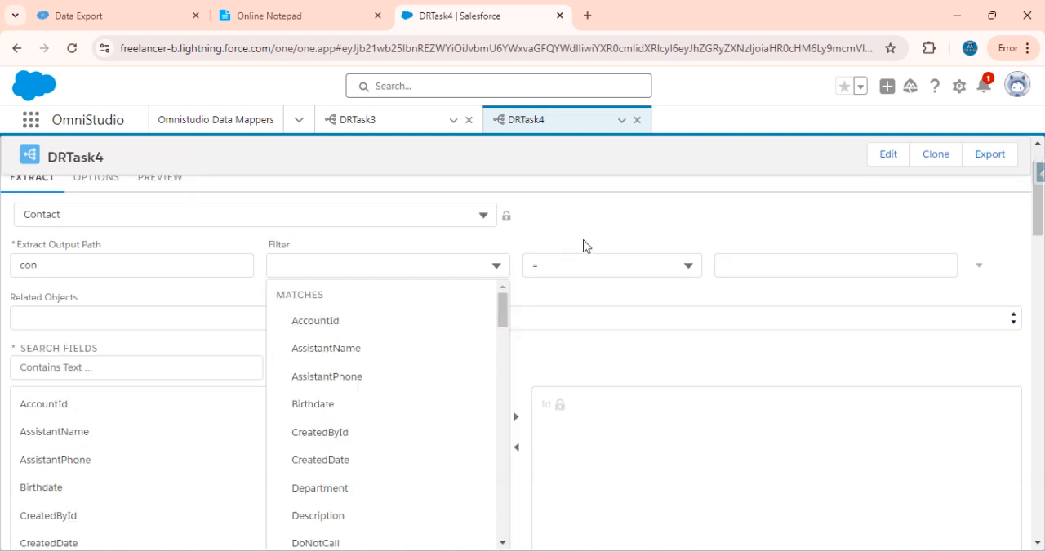
{"action": "left_click", "coordinate": [176, 416]}
{"action": "left_click", "coordinate": [514, 418]}
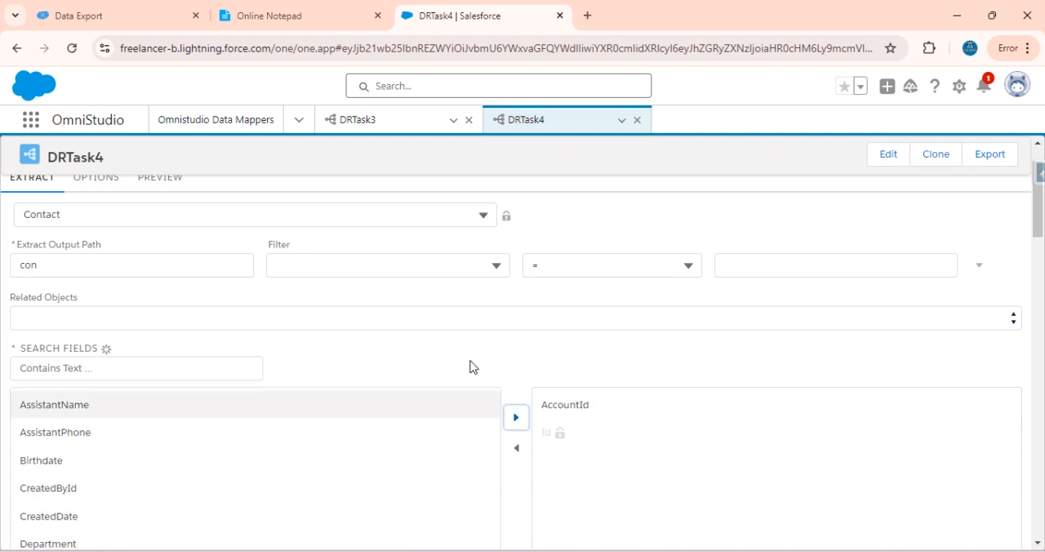
Execute DRTask4's preview without any filter condition
{"action": "scroll", "coordinate": [398, 310], "scroll_direction": "up", "scroll_amount": 2}
{"action": "left_click", "coordinate": [156, 248]}
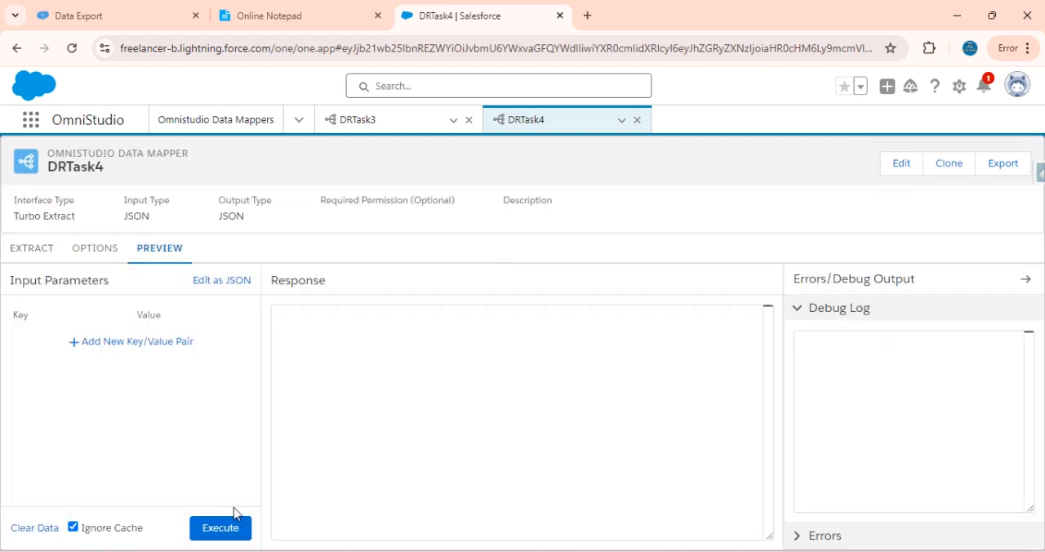
{"action": "left_click", "coordinate": [232, 535]}
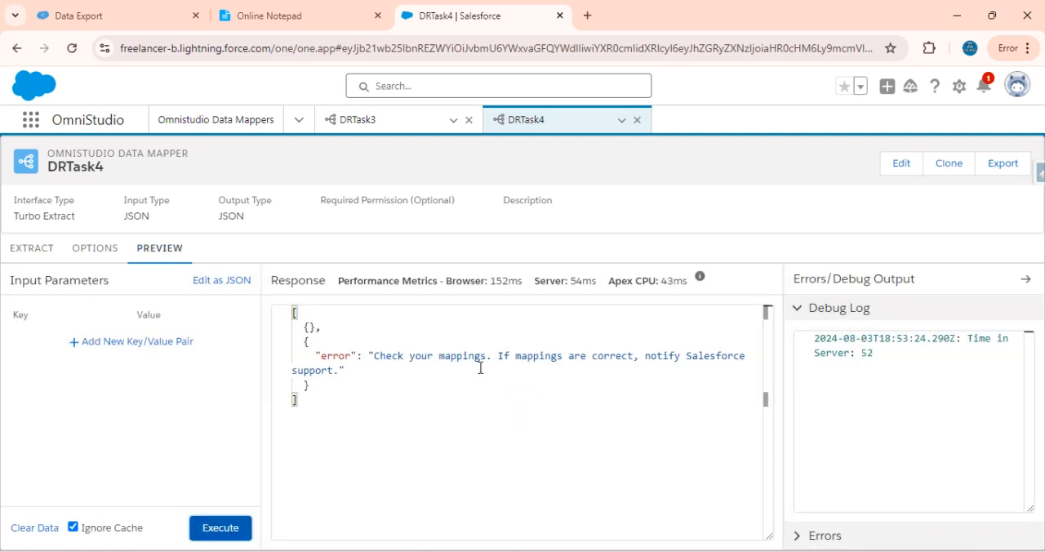
Add a filter to DRTask4's Contact extract where Id <> "$Vlocity.NULL"
{"action": "left_click", "coordinate": [33, 245]}
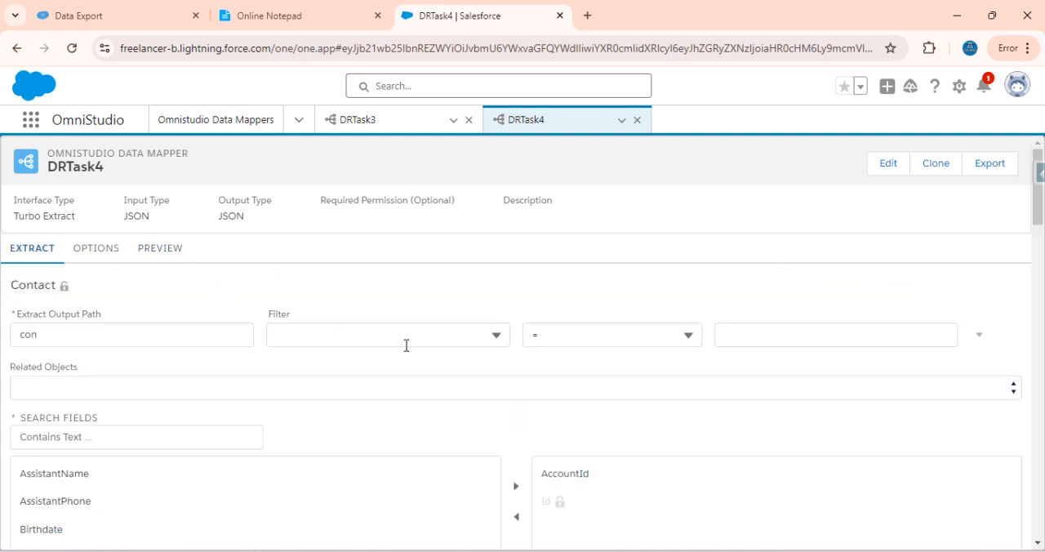
{"action": "left_click", "coordinate": [405, 339]}
{"action": "type", "text": "Id"}
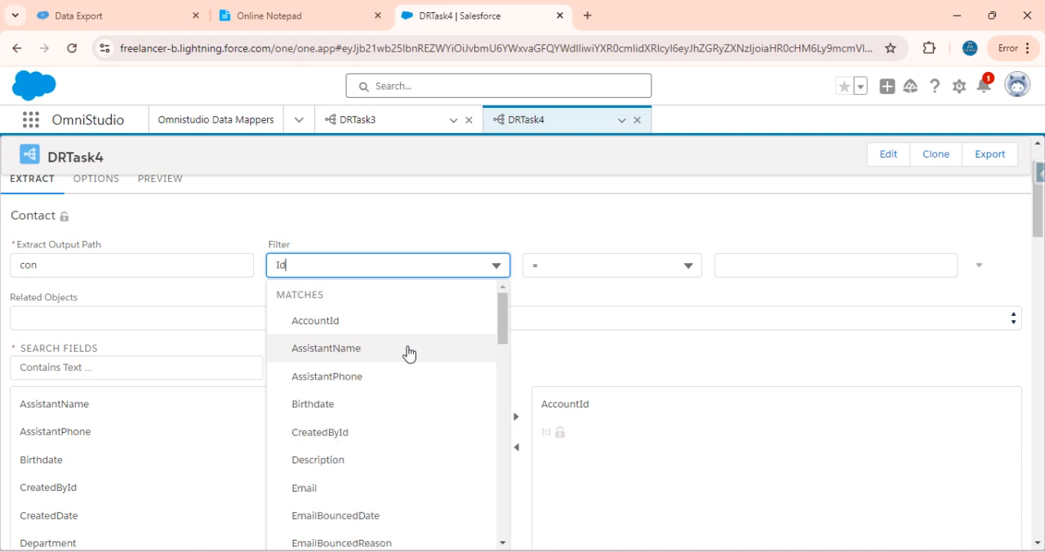
{"action": "left_click", "coordinate": [308, 403]}
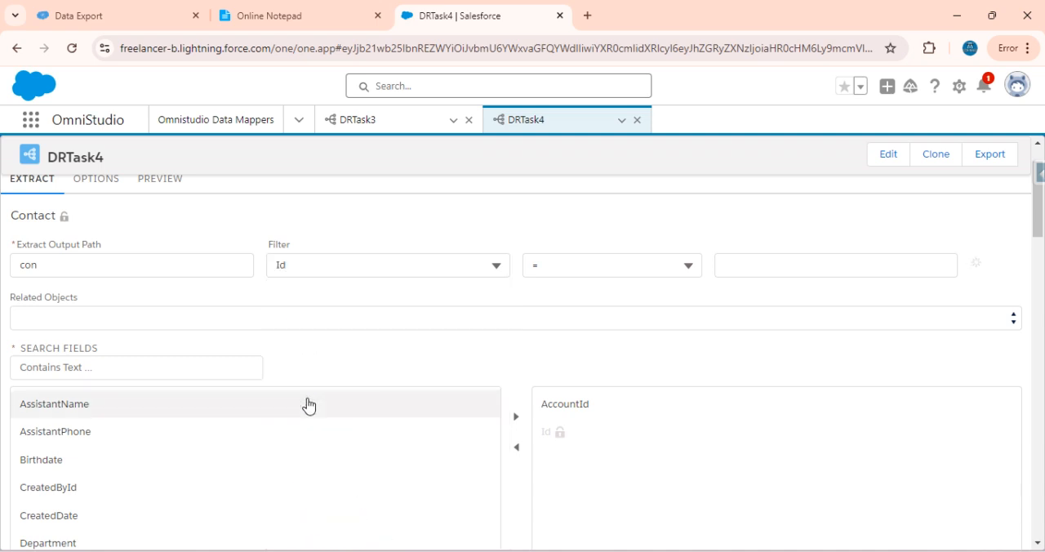
{"action": "left_click", "coordinate": [618, 264]}
{"action": "left_click", "coordinate": [568, 354]}
{"action": "left_click", "coordinate": [733, 262]}
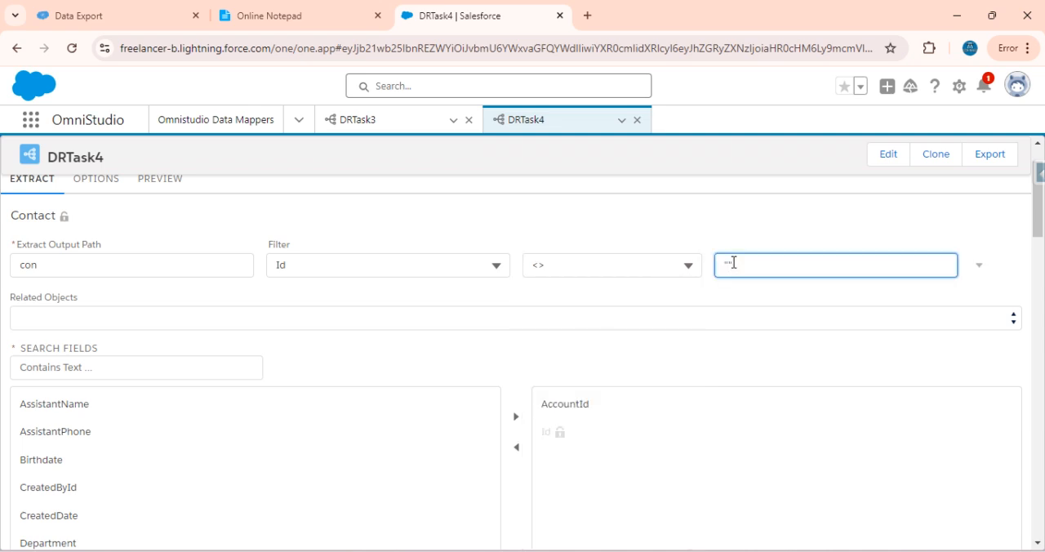
{"action": "type", "text": "$Vlocity.NULL"}
Execute DRTask4's preview again with the Id filter applied
{"action": "scroll", "coordinate": [354, 229], "scroll_direction": "up", "scroll_amount": 2}
{"action": "left_click", "coordinate": [168, 251]}
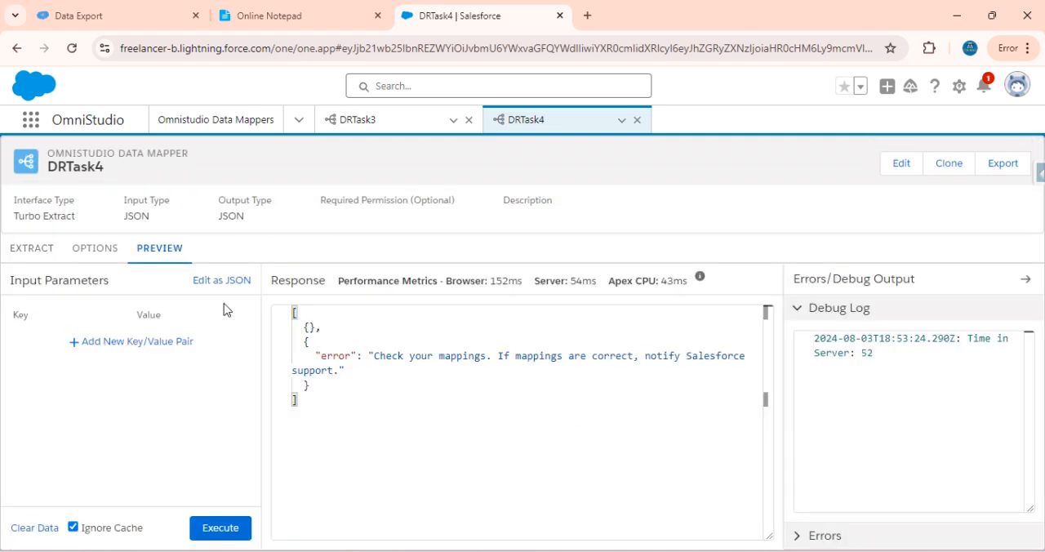
{"action": "left_click", "coordinate": [225, 532]}
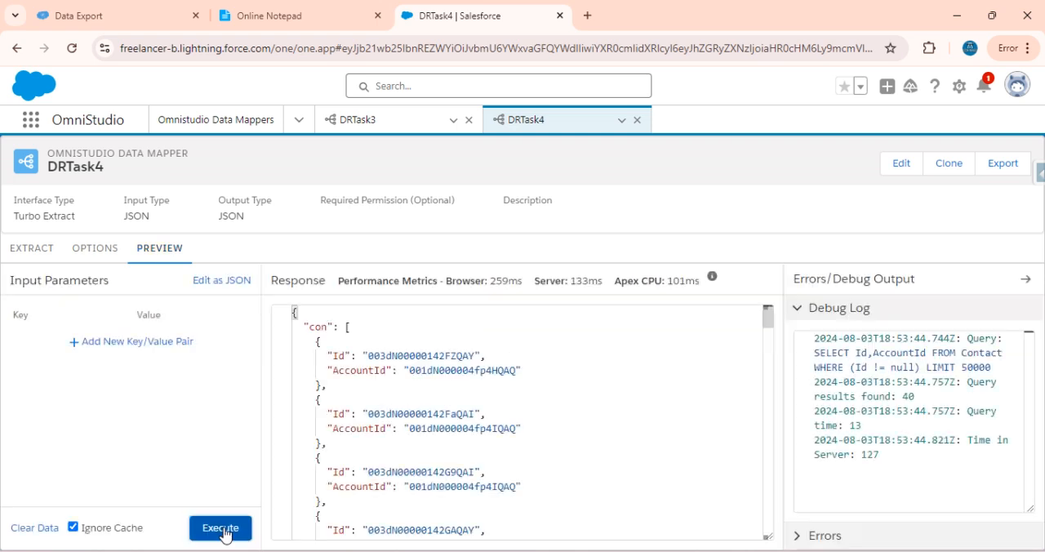
Check the fourth task's fields in the notepad, then search DRTask4's available Contact fields for Name and select it
{"action": "left_click", "coordinate": [31, 250]}
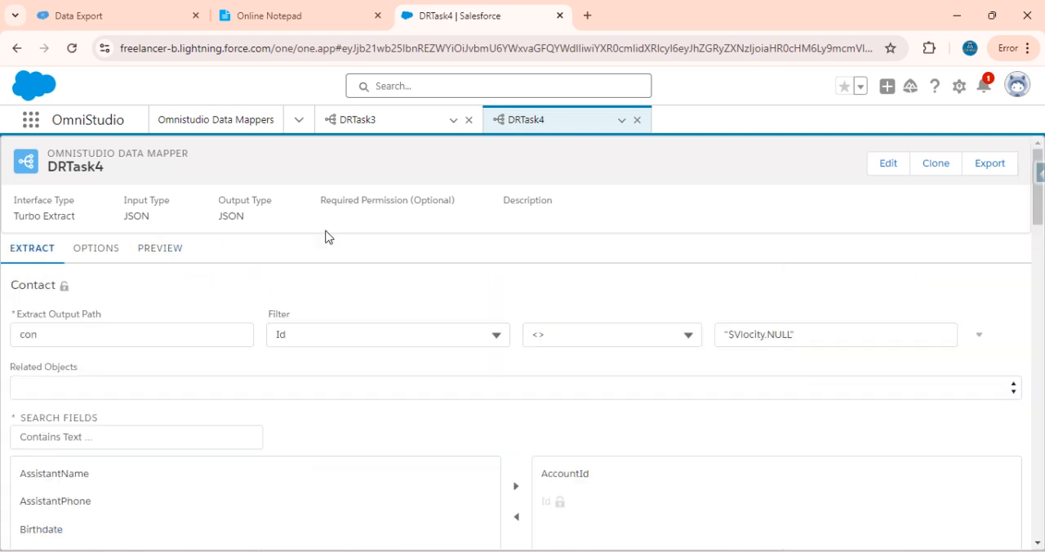
{"action": "left_click", "coordinate": [275, 10]}
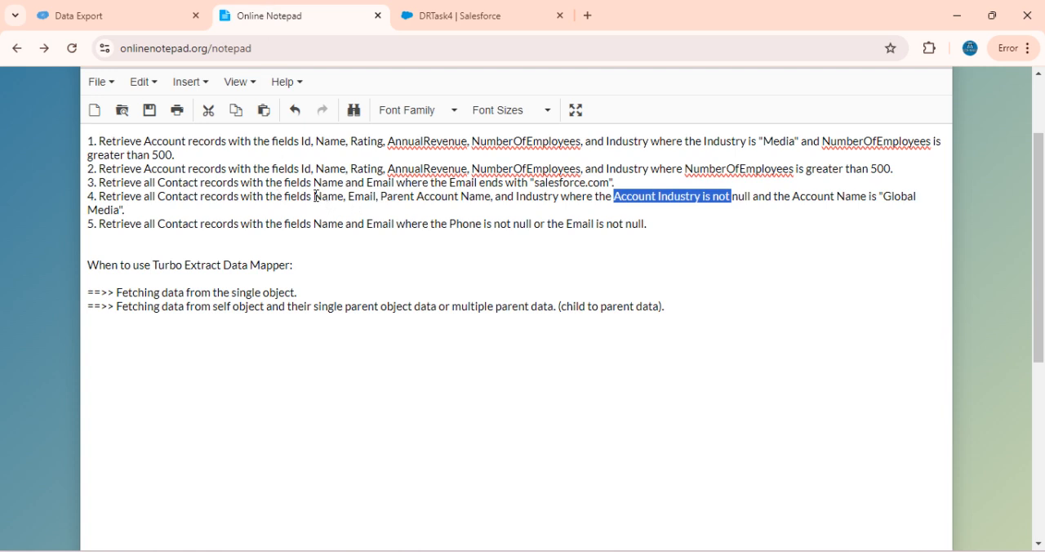
{"action": "left_click", "coordinate": [462, 18]}
{"action": "left_click", "coordinate": [91, 442]}
{"action": "type", "text": "Name"}
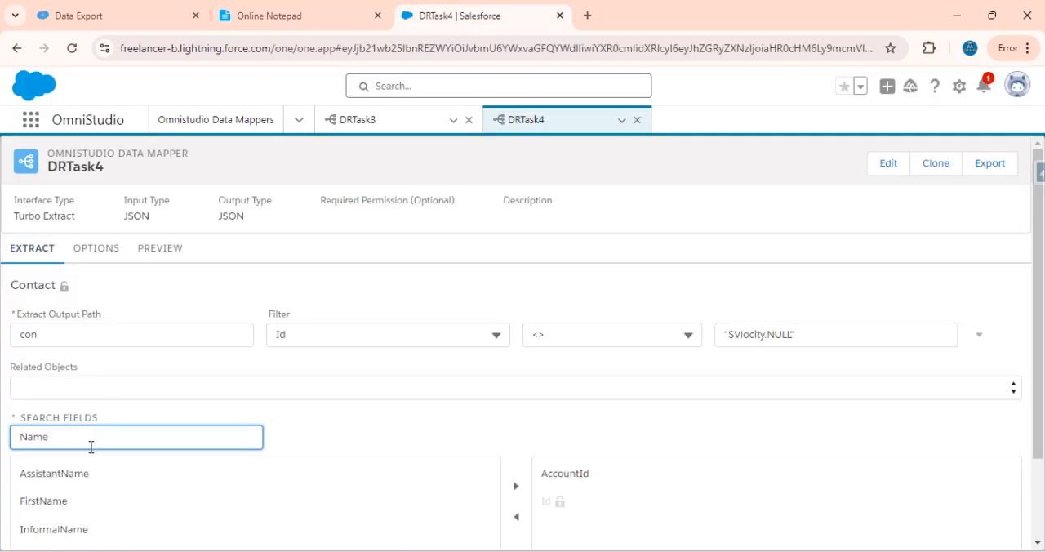
{"action": "scroll", "coordinate": [91, 447], "scroll_direction": "down", "scroll_amount": 2}
{"action": "left_click", "coordinate": [32, 510]}
Search DRTask4's Contact fields for email, select Email, and add the selected Name and Email fields to the extract
{"action": "double_click", "coordinate": [93, 333]}
{"action": "key", "text": "BackSpace"}
{"action": "type", "text": "email"}
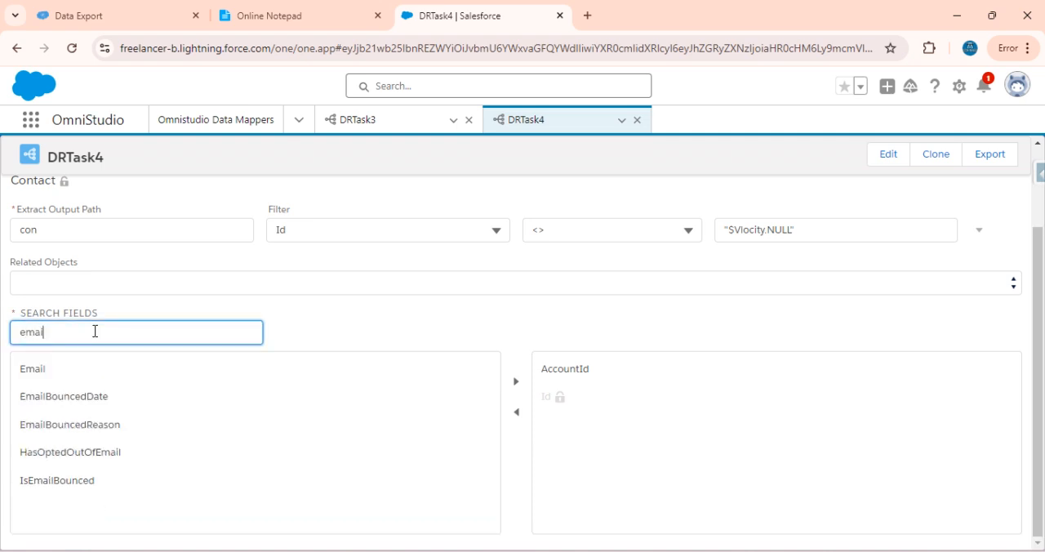
{"action": "left_click", "coordinate": [56, 367]}
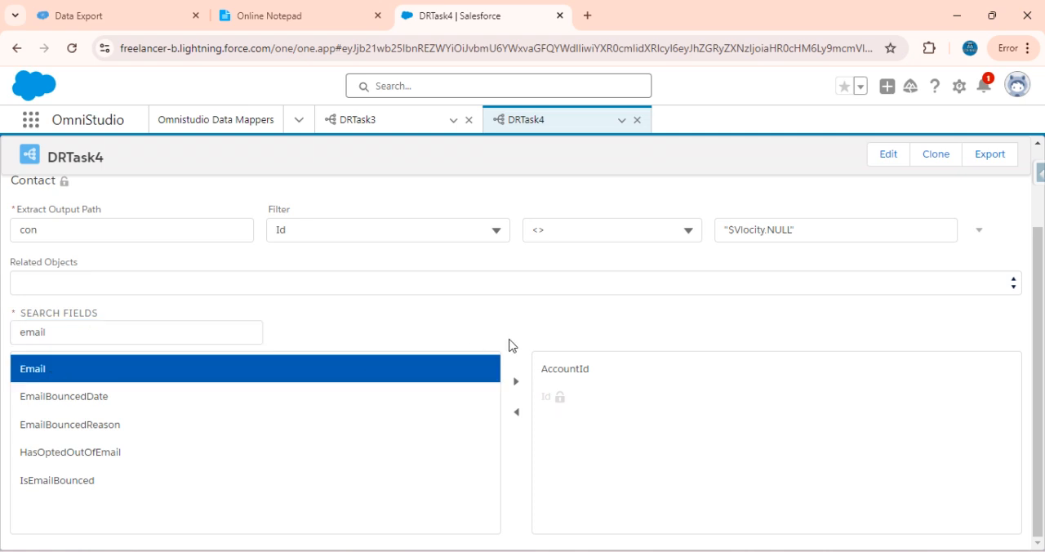
{"action": "left_click", "coordinate": [516, 381]}
Execute DRTask4's preview and examine the Name, Email and AccountId values in the returned contact records
{"action": "scroll", "coordinate": [315, 278], "scroll_direction": "up", "scroll_amount": 2}
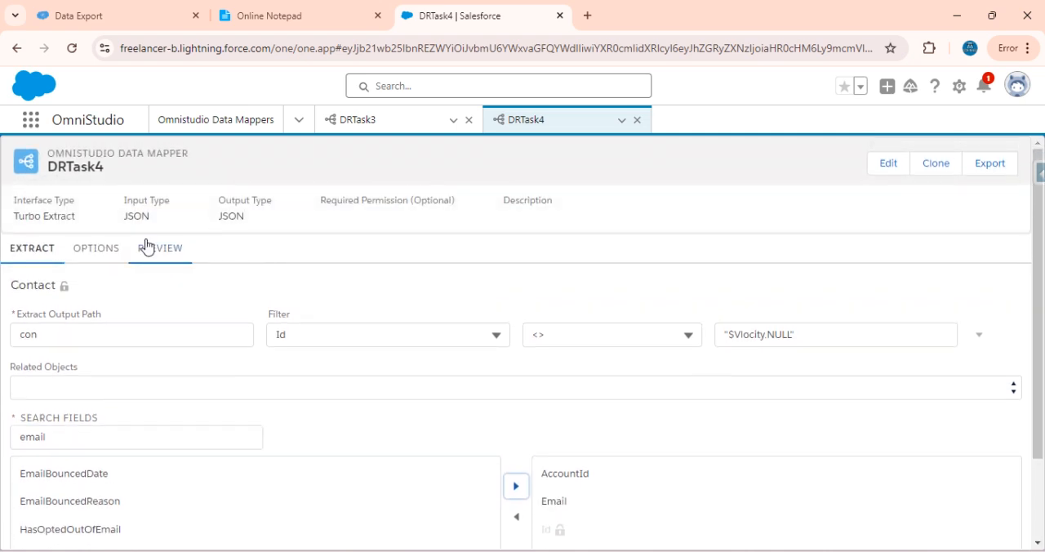
{"action": "left_click", "coordinate": [147, 247]}
{"action": "left_click", "coordinate": [235, 530]}
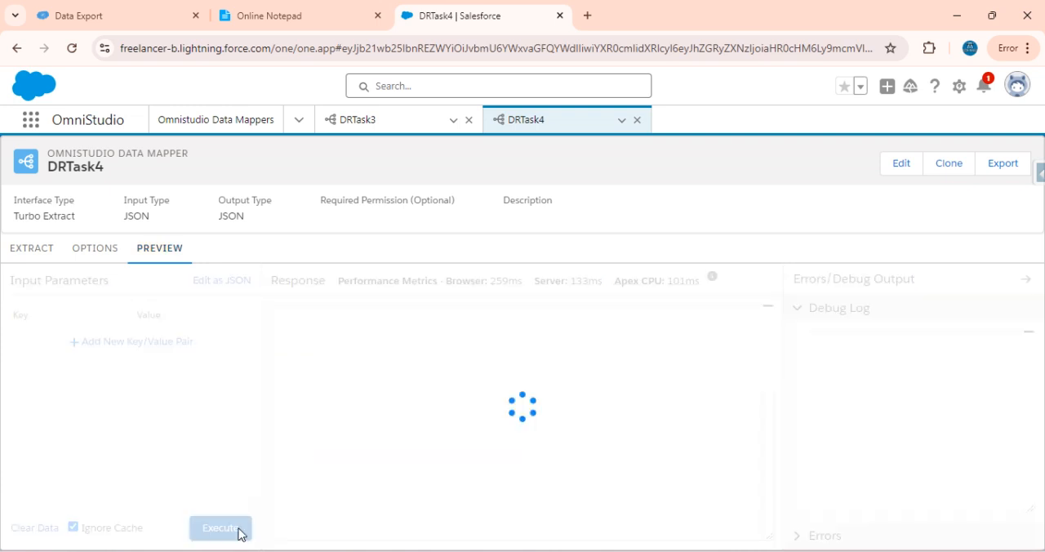
{"action": "scroll", "coordinate": [408, 391], "scroll_direction": "down", "scroll_amount": 8}
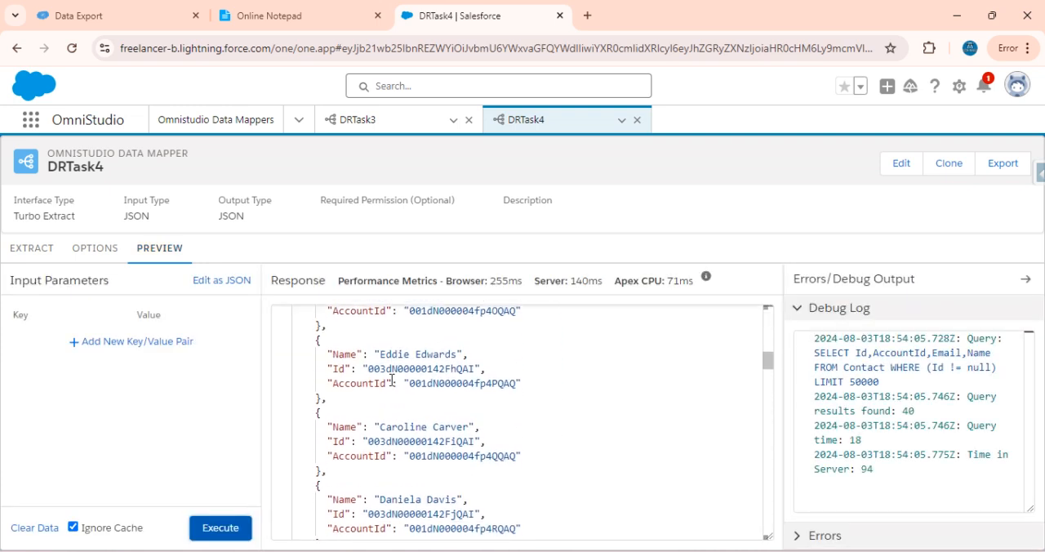
{"action": "scroll", "coordinate": [310, 401], "scroll_direction": "up", "scroll_amount": 3}
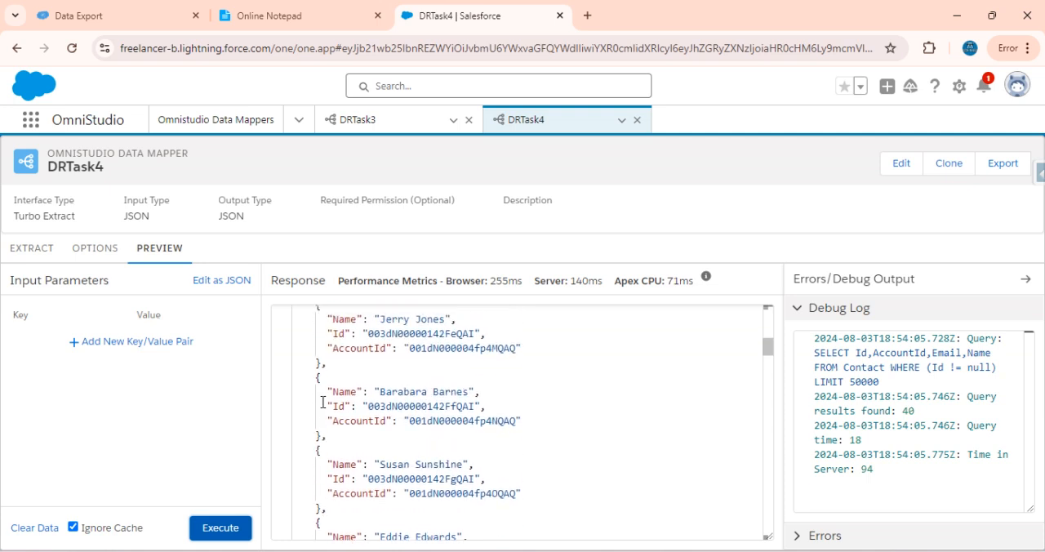
{"action": "scroll", "coordinate": [340, 329], "scroll_direction": "up", "scroll_amount": 3}
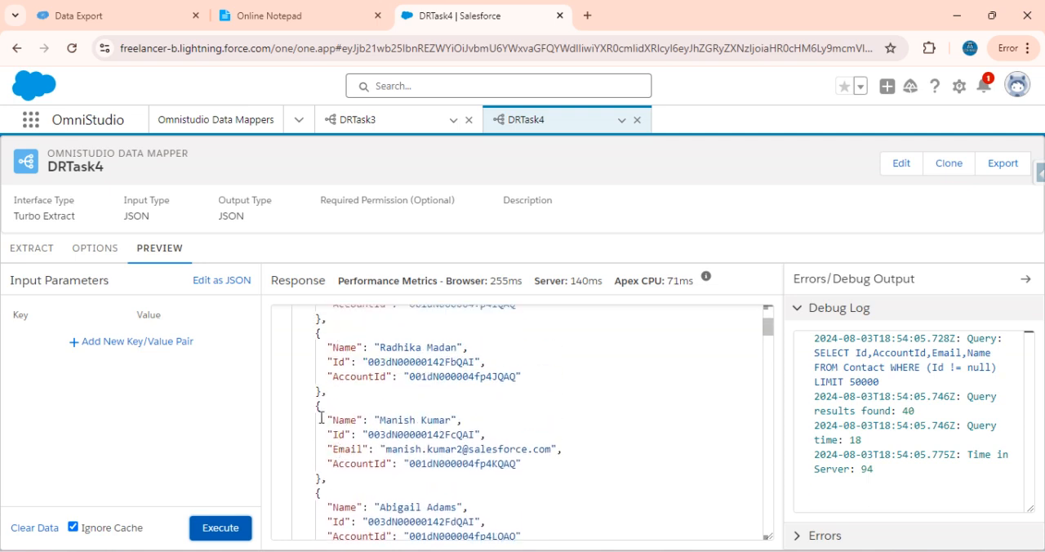
{"action": "left_click_drag", "start_coordinate": [315, 406], "coordinate": [367, 434]}
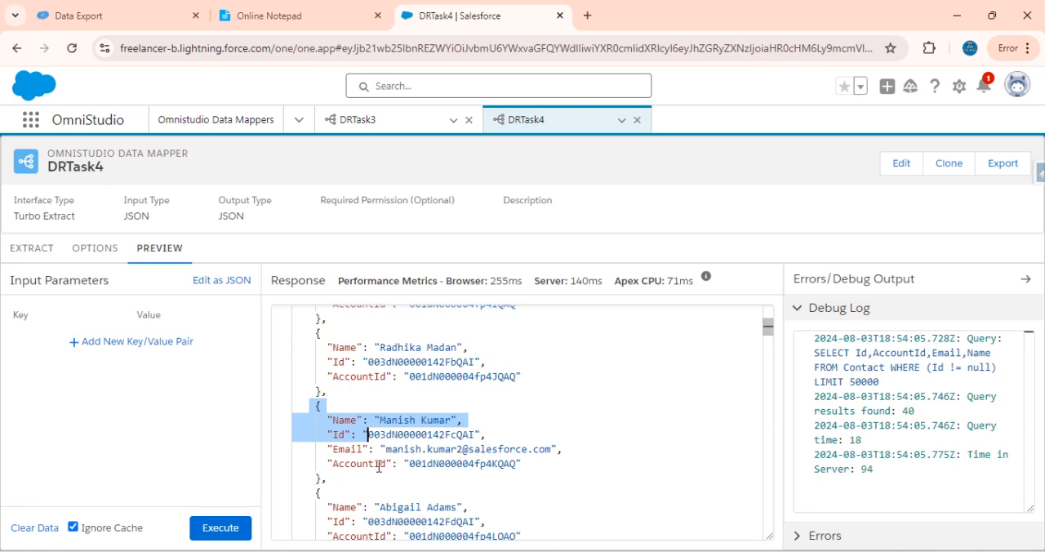
{"action": "left_click", "coordinate": [548, 463]}
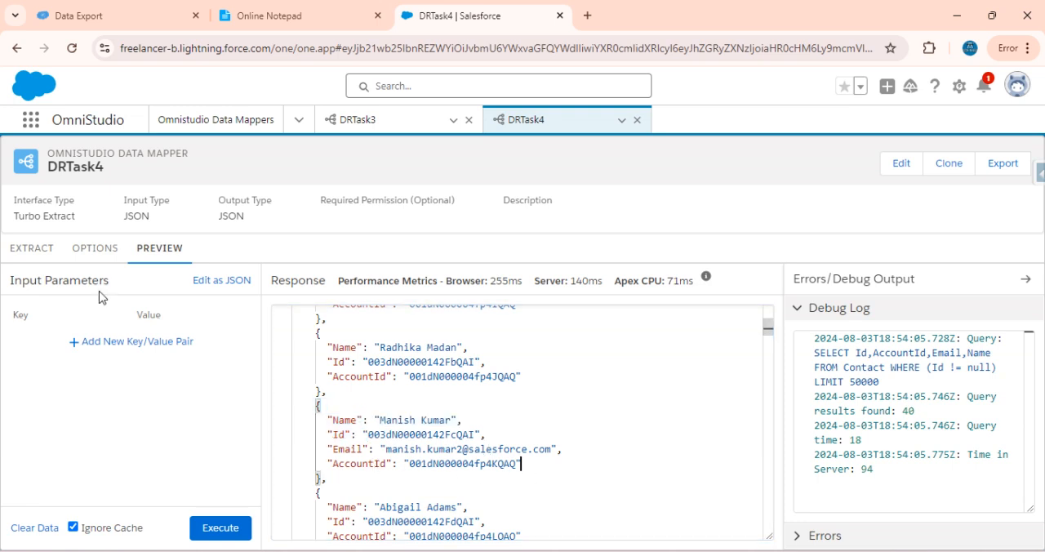
Recheck the fourth task's requirements in the notepad, and return to DRTask4's Contact extract settings
{"action": "left_click", "coordinate": [31, 249]}
{"action": "left_click", "coordinate": [295, 23]}
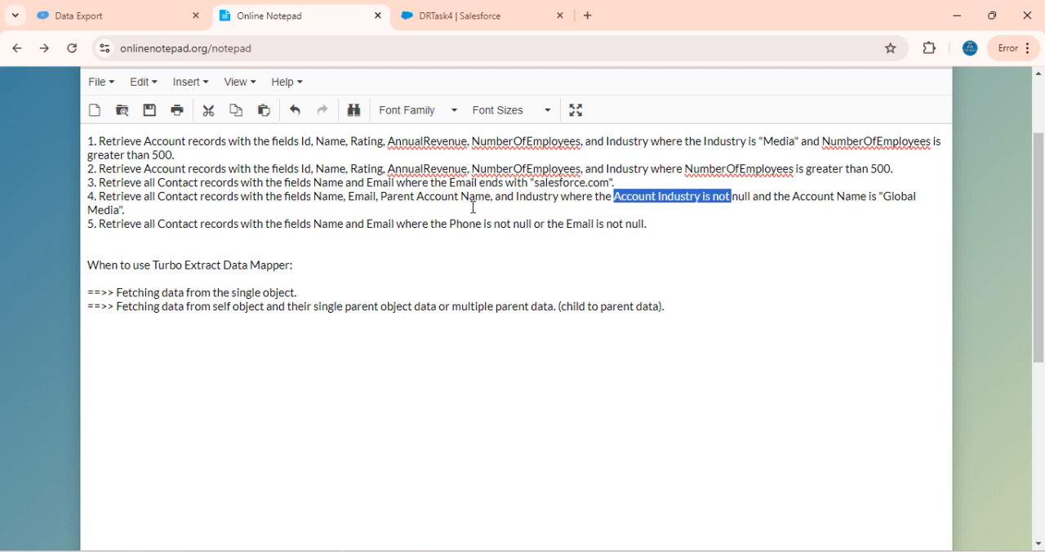
{"action": "left_click", "coordinate": [466, 17]}
{"action": "scroll", "coordinate": [285, 404], "scroll_direction": "down", "scroll_amount": 3}
{"action": "scroll", "coordinate": [285, 406], "scroll_direction": "up", "scroll_amount": 2}
{"action": "scroll", "coordinate": [114, 310], "scroll_direction": "up", "scroll_amount": 1}
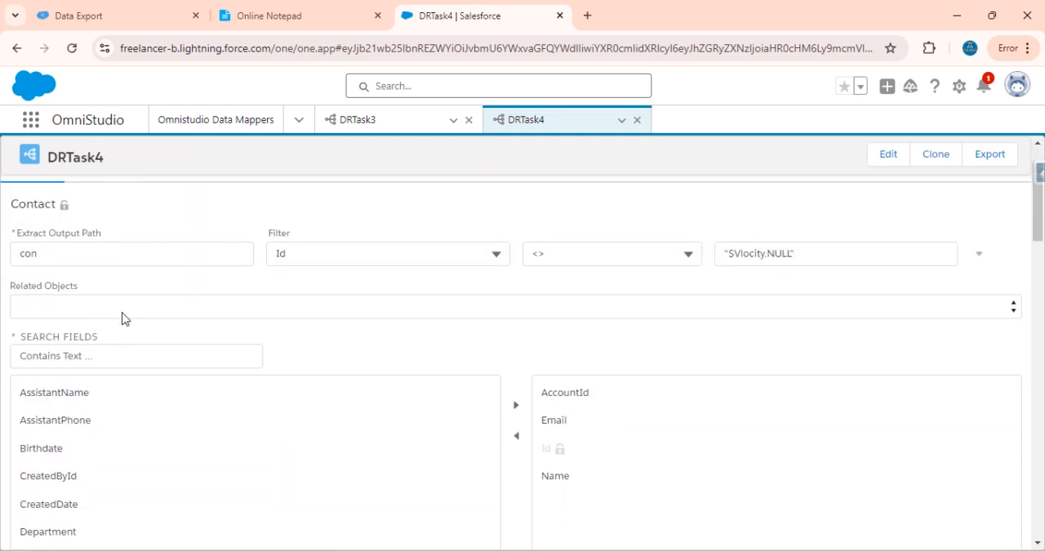
Set DRTask4's related object to Contact.Account, examine its nested relationships, and reset the selection to Contact
{"action": "left_click_drag", "start_coordinate": [9, 335], "coordinate": [89, 336]}
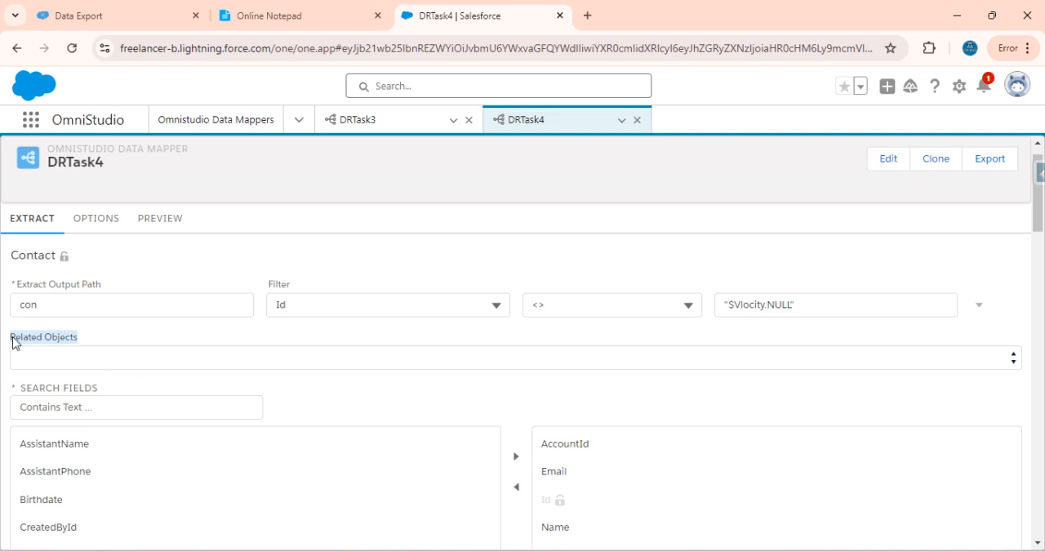
{"action": "left_click", "coordinate": [96, 367]}
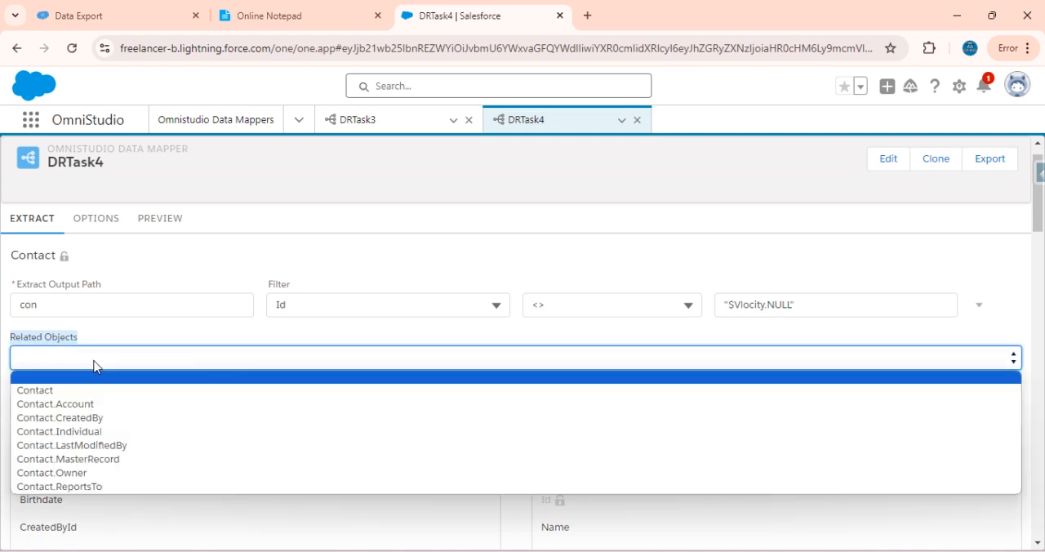
{"action": "left_click", "coordinate": [81, 404]}
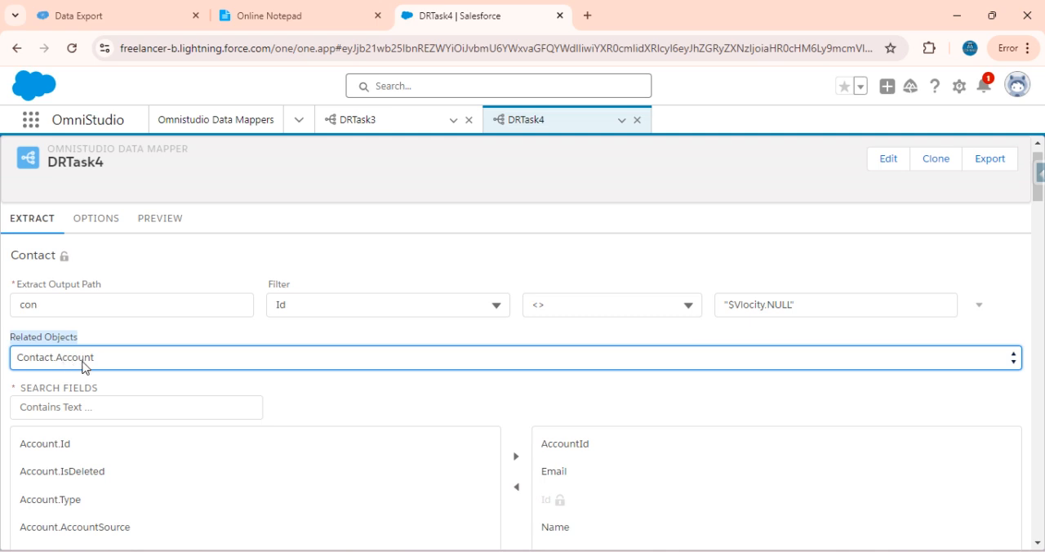
{"action": "left_click", "coordinate": [75, 366]}
{"action": "left_click", "coordinate": [75, 366]}
{"action": "left_click", "coordinate": [75, 367]}
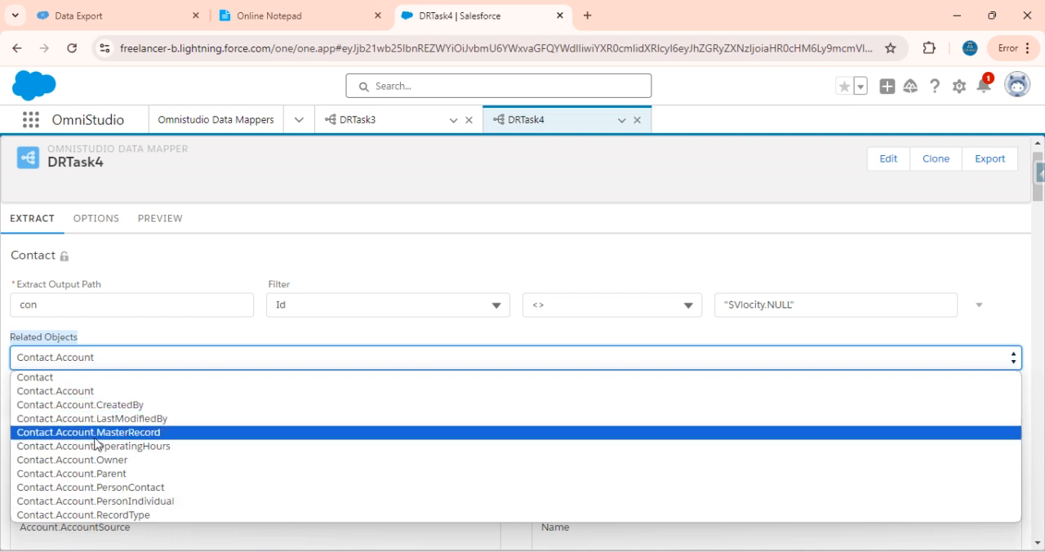
{"action": "left_click", "coordinate": [101, 356]}
{"action": "left_click", "coordinate": [100, 352]}
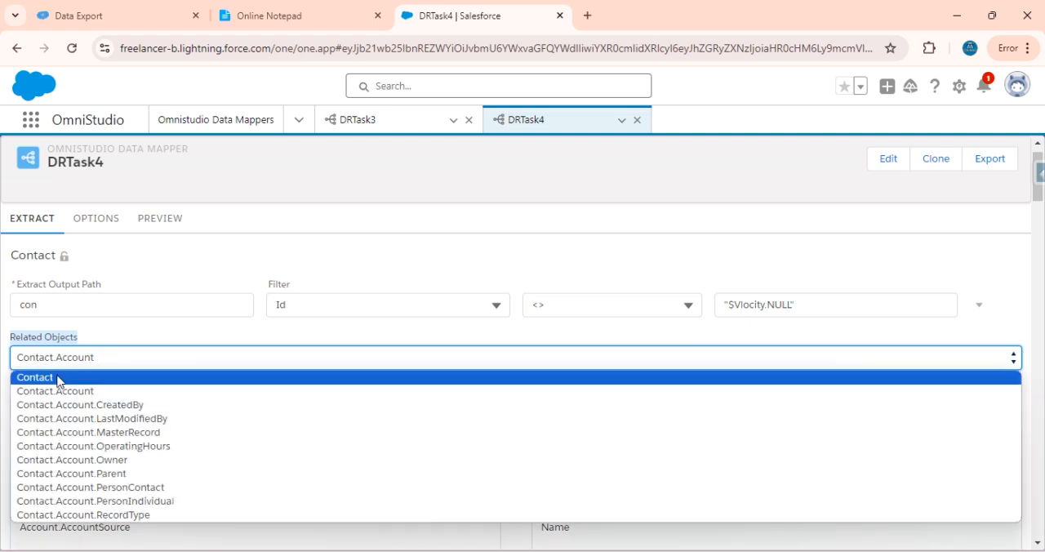
{"action": "left_click", "coordinate": [57, 381]}
Set the related object to Contact.ReportsTo, examine its nested relationships, and reset the selection to Contact
{"action": "left_click", "coordinate": [88, 364]}
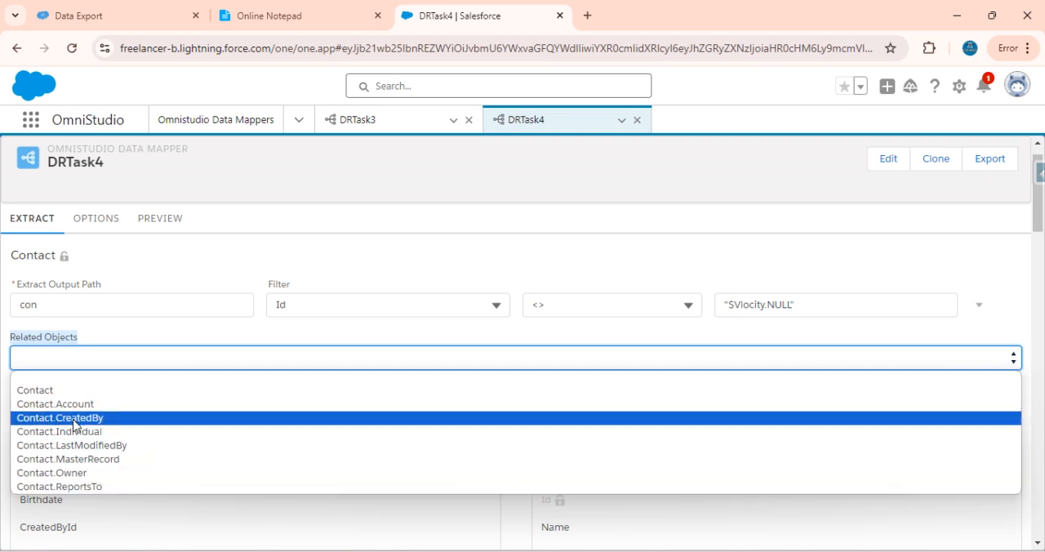
{"action": "left_click", "coordinate": [88, 486]}
{"action": "left_click", "coordinate": [115, 364]}
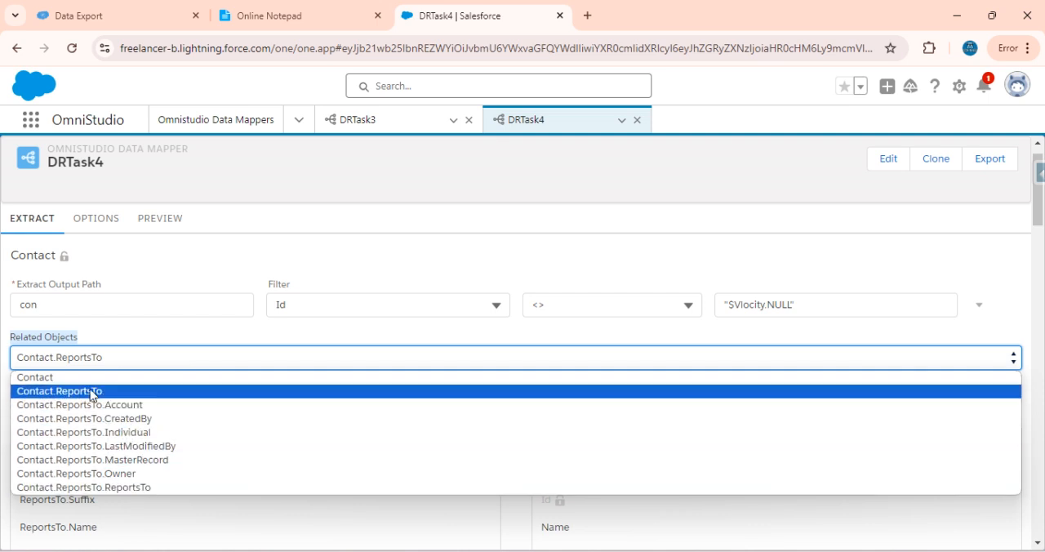
{"action": "left_click", "coordinate": [60, 380]}
Try the related objects Contact.Owner and Contact.Owner.Individual, examine their nested relationships, and reset the selection to Contact
{"action": "left_click", "coordinate": [75, 357]}
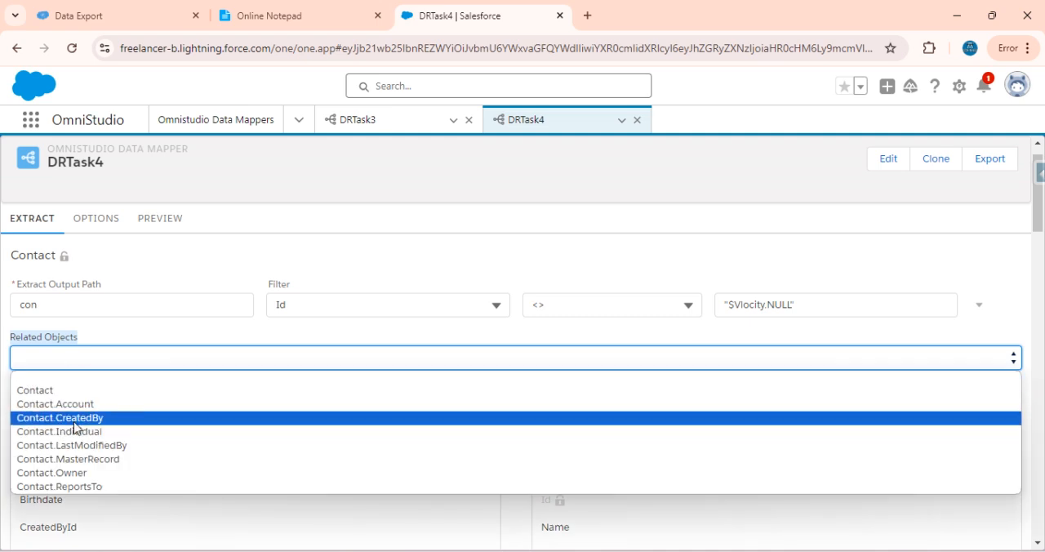
{"action": "left_click", "coordinate": [80, 479]}
{"action": "left_click", "coordinate": [97, 364]}
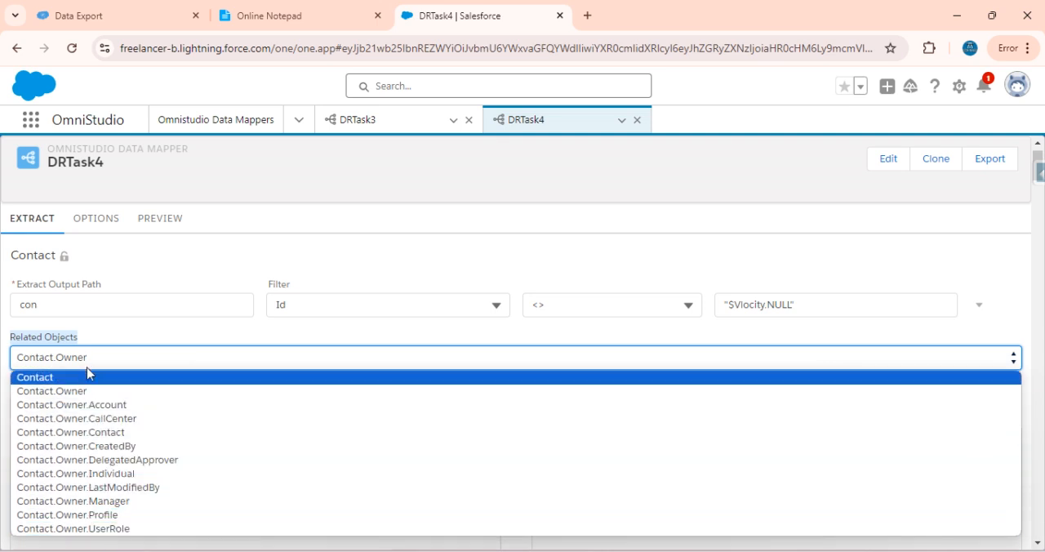
{"action": "left_click", "coordinate": [117, 473]}
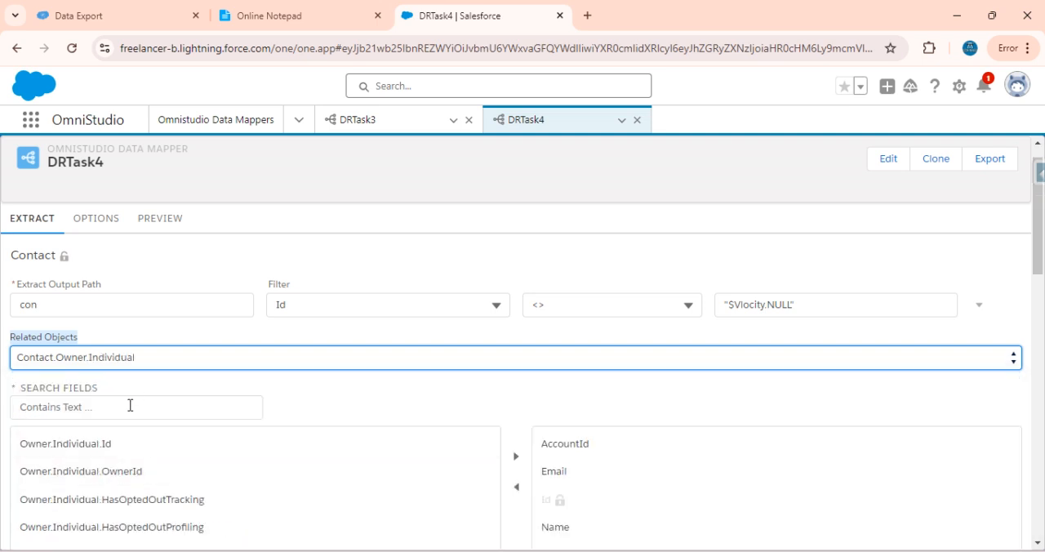
{"action": "left_click", "coordinate": [141, 358]}
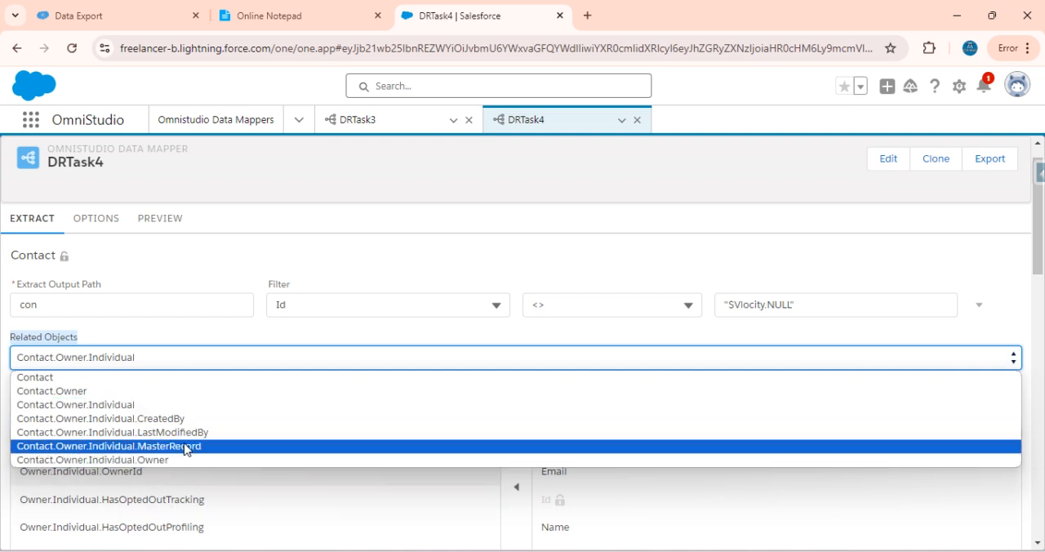
{"action": "left_click", "coordinate": [41, 379]}
Set the related object to Contact.Account, check the fourth task's parent fields in the notepad, and select Account.Name from a name search
{"action": "left_click", "coordinate": [65, 366]}
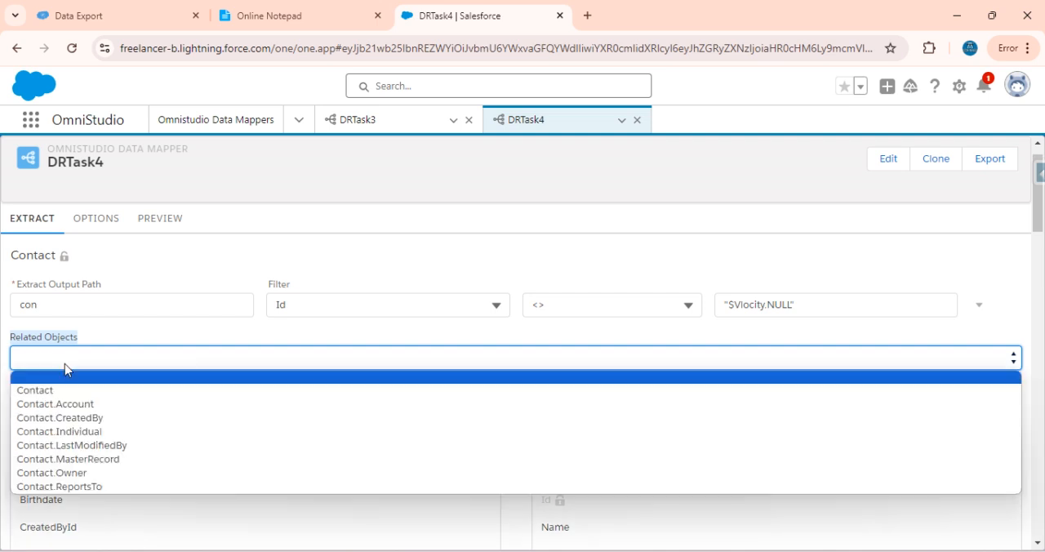
{"action": "left_click", "coordinate": [88, 408]}
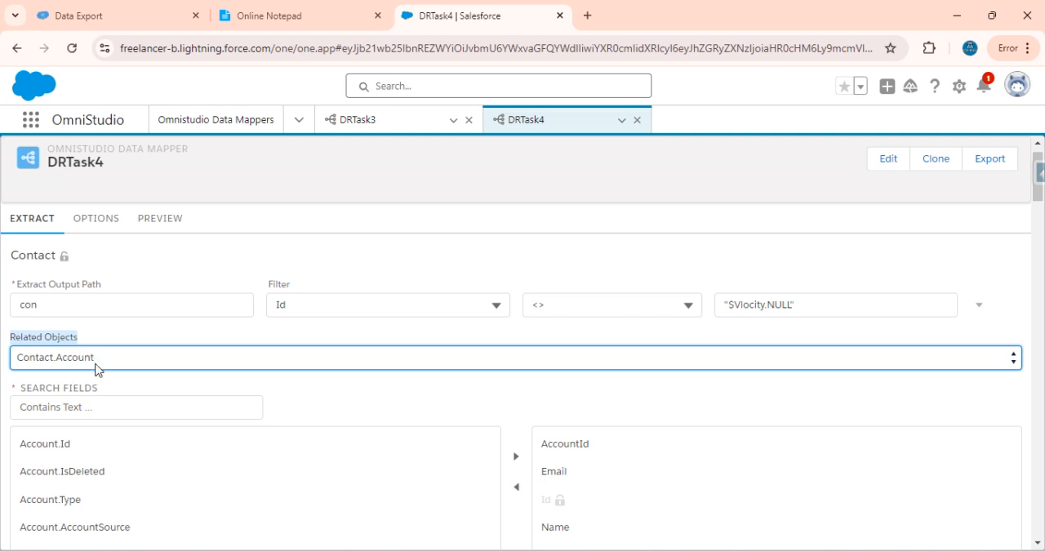
{"action": "scroll", "coordinate": [71, 469], "scroll_direction": "down", "scroll_amount": 3}
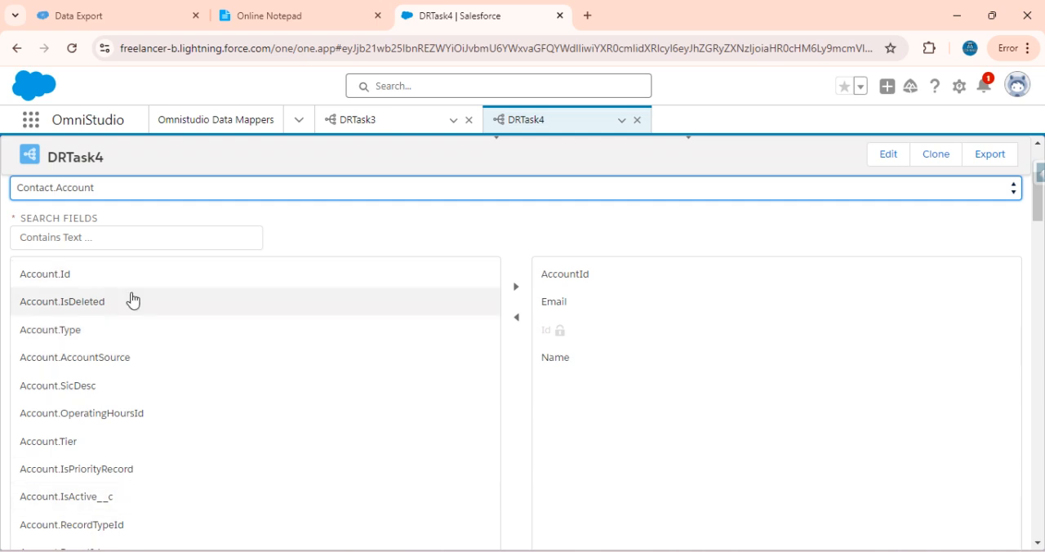
{"action": "left_click", "coordinate": [311, 11]}
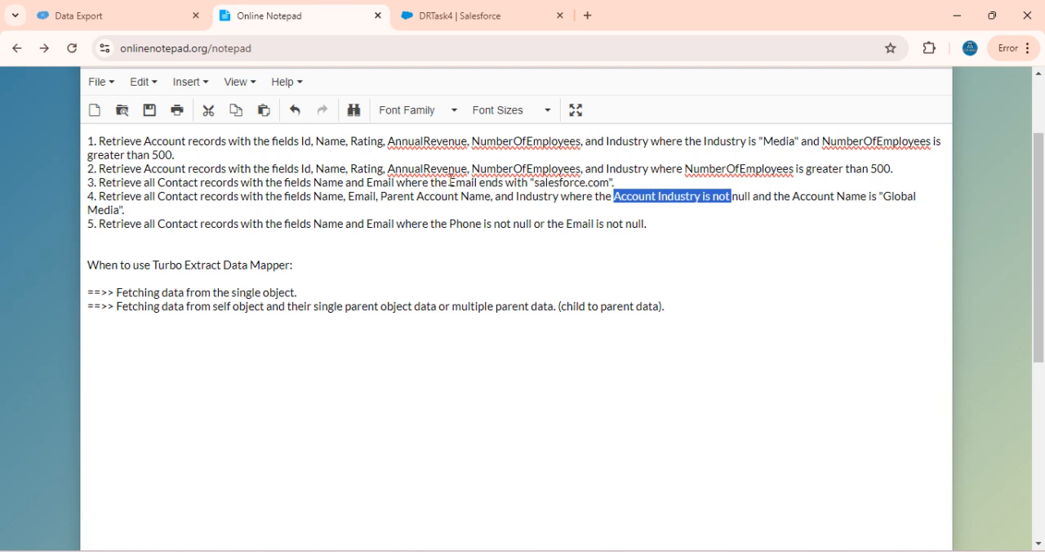
{"action": "left_click", "coordinate": [460, 14]}
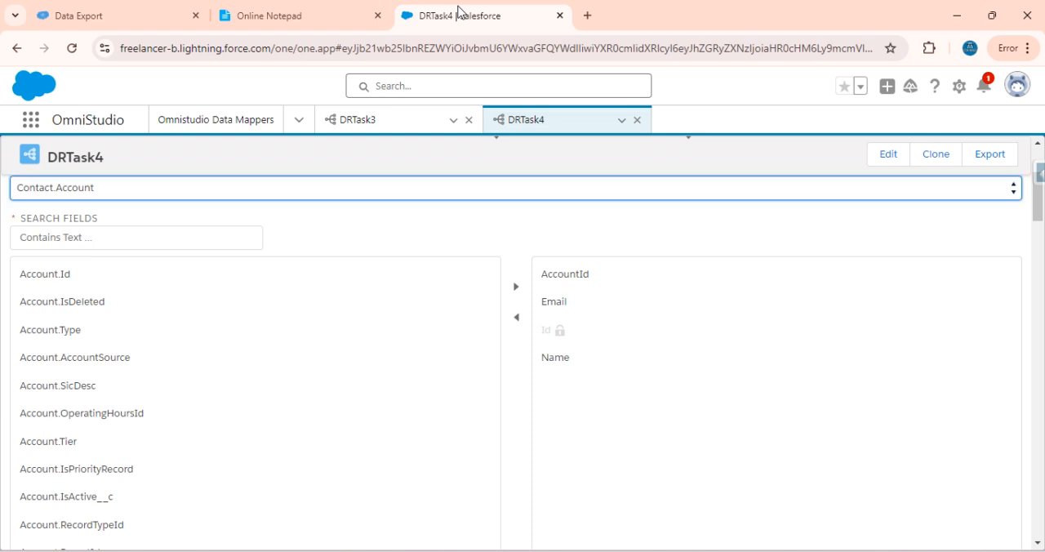
{"action": "left_click", "coordinate": [97, 244]}
{"action": "type", "text": "name"}
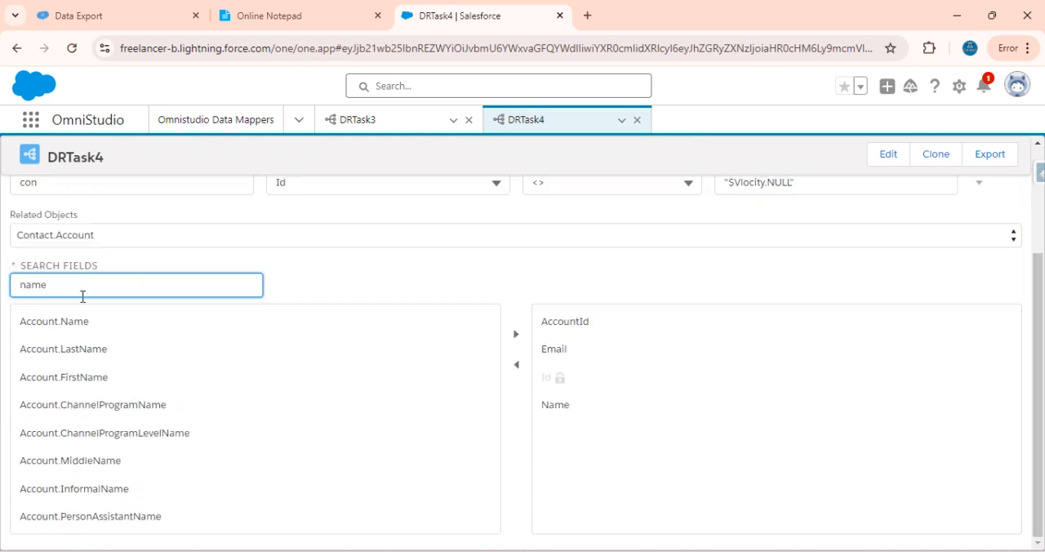
{"action": "left_click", "coordinate": [77, 325]}
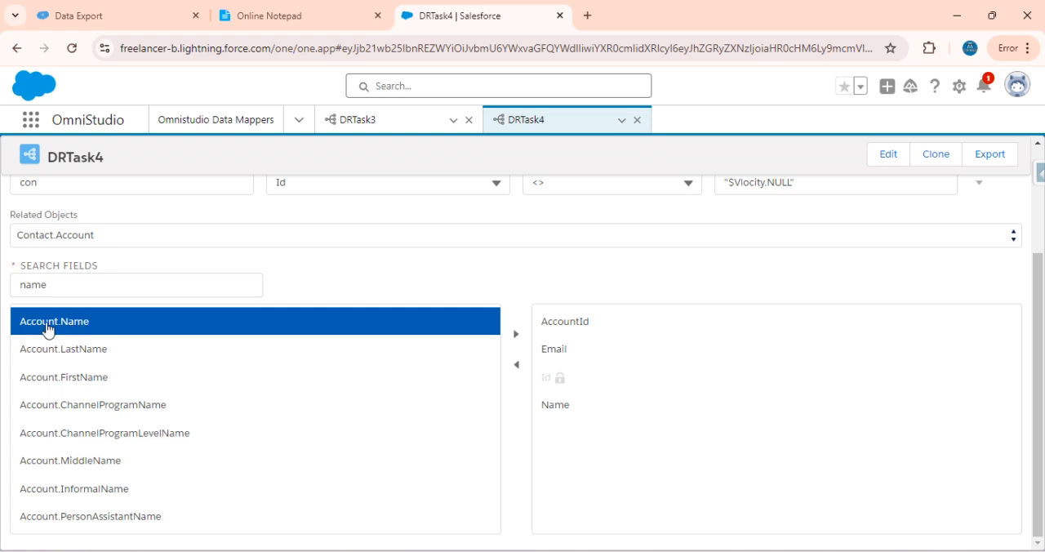
Search the Account fields for indus, select Account.Industry, and add the selected Account.Name and Account.Industry fields to the extract
{"action": "double_click", "coordinate": [154, 282]}
{"action": "key", "text": "BackSpace"}
{"action": "type", "text": "u"}
{"action": "key", "text": "BackSpace"}
{"action": "type", "text": "indus"}
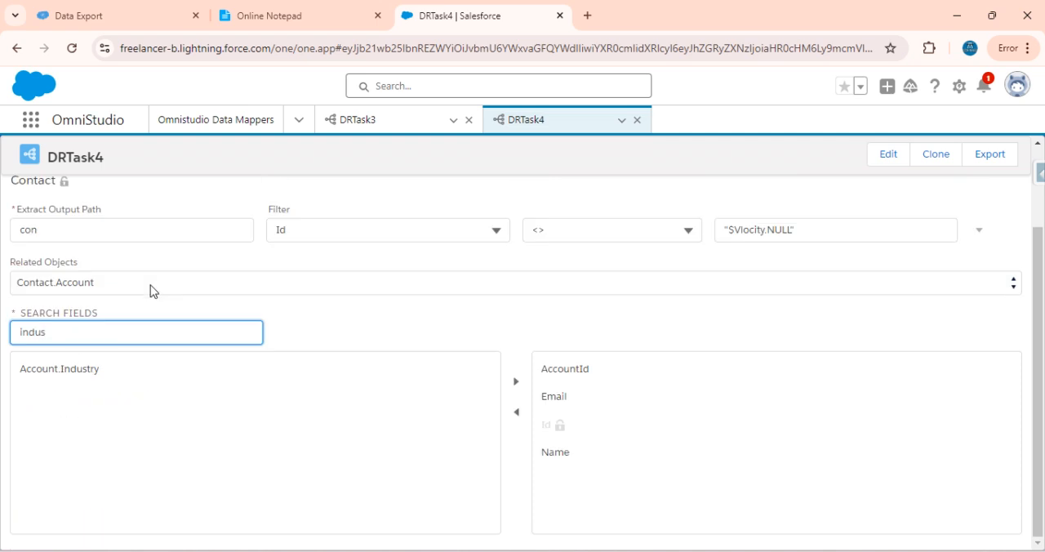
{"action": "left_click", "coordinate": [117, 367]}
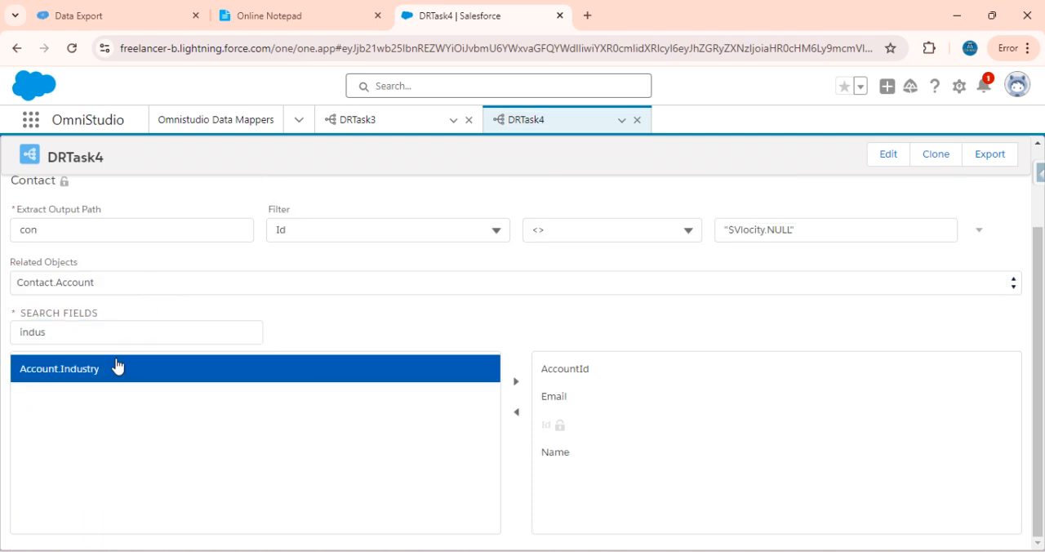
{"action": "left_click", "coordinate": [515, 390]}
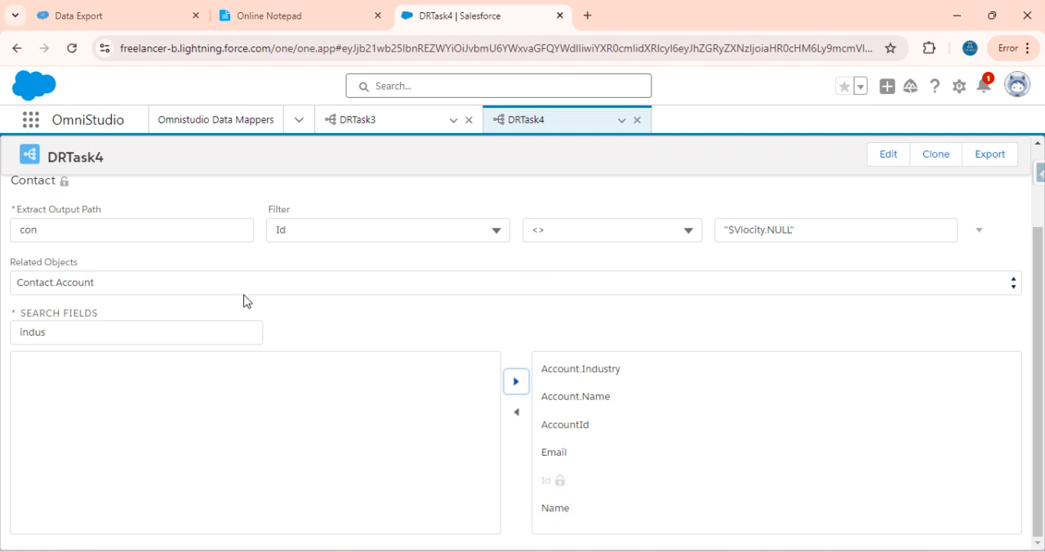
Execute DRTask4's preview with the parent Account fields and examine the first contact's nested Account data
{"action": "scroll", "coordinate": [238, 299], "scroll_direction": "up", "scroll_amount": 2}
{"action": "left_click", "coordinate": [167, 249]}
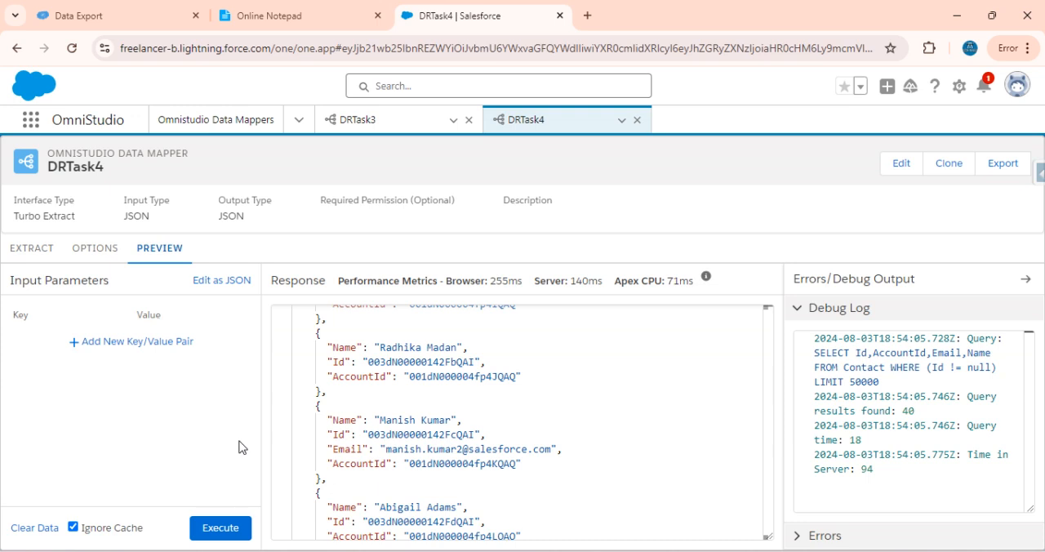
{"action": "left_click", "coordinate": [32, 248]}
{"action": "left_click", "coordinate": [170, 253]}
{"action": "left_click", "coordinate": [220, 527]}
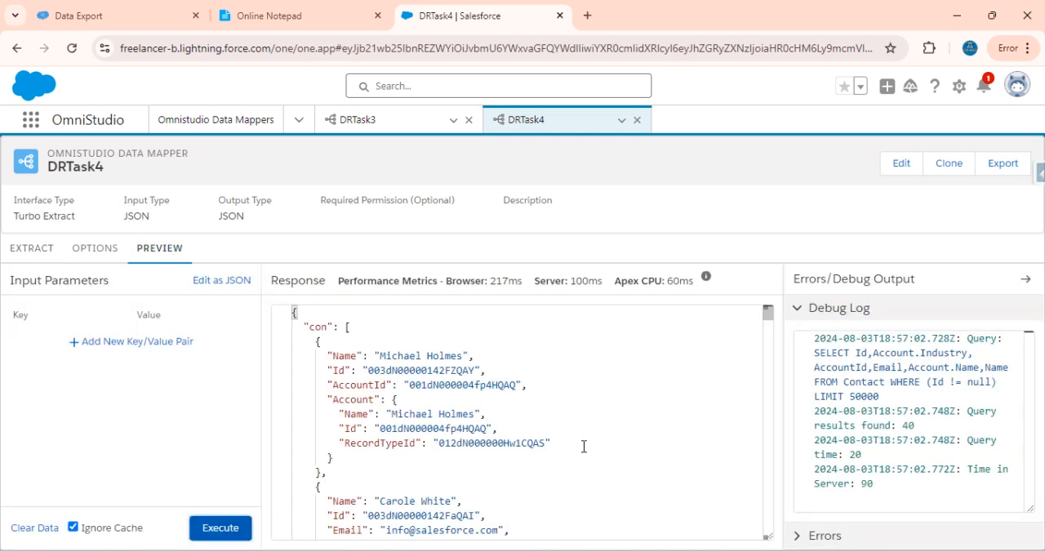
{"action": "left_click_drag", "start_coordinate": [328, 356], "coordinate": [344, 415]}
{"action": "left_click_drag", "start_coordinate": [316, 341], "coordinate": [372, 479]}
{"action": "scroll", "coordinate": [373, 479], "scroll_direction": "down", "scroll_amount": 1}
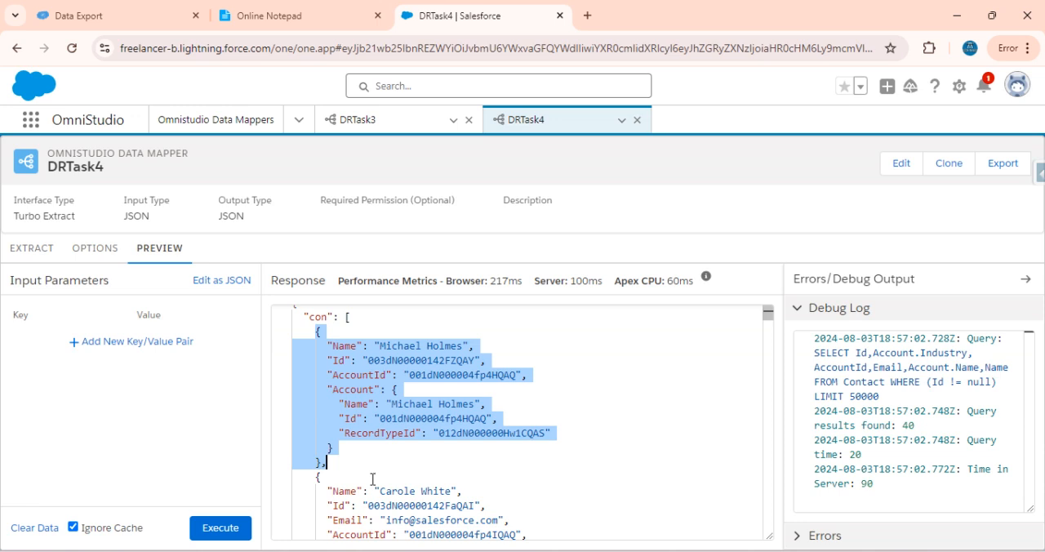
{"action": "left_click", "coordinate": [329, 346]}
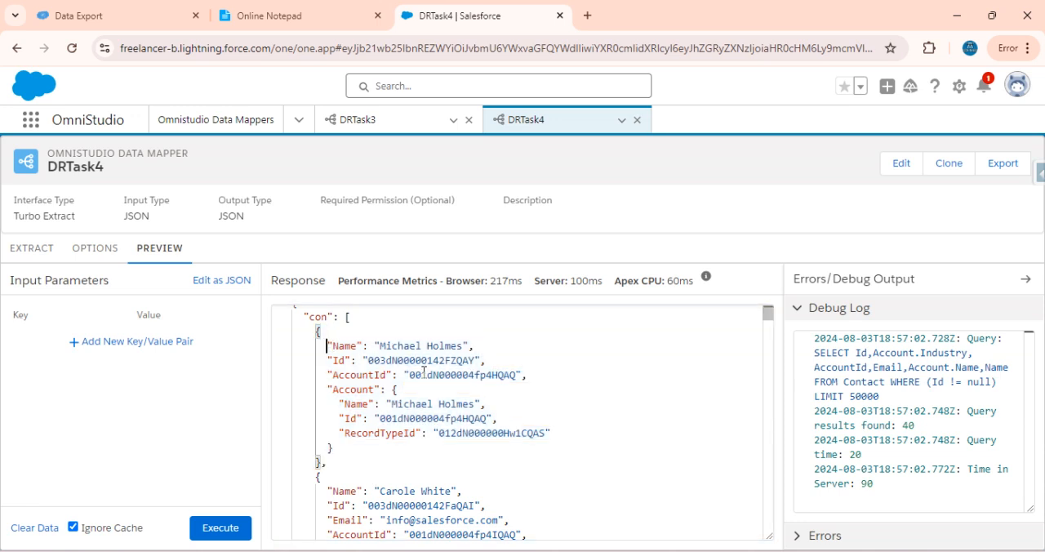
Compare the contact and nested Account data of the first two records in DRTask4's response, including the Account Industry field
{"action": "left_click", "coordinate": [543, 376], "text": "shift"}
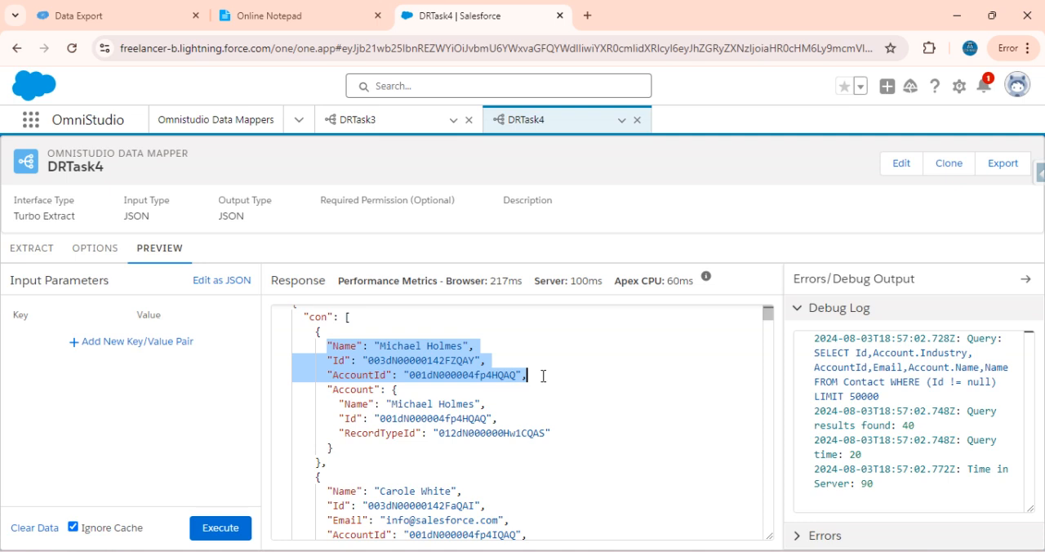
{"action": "left_click_drag", "start_coordinate": [334, 394], "coordinate": [383, 452]}
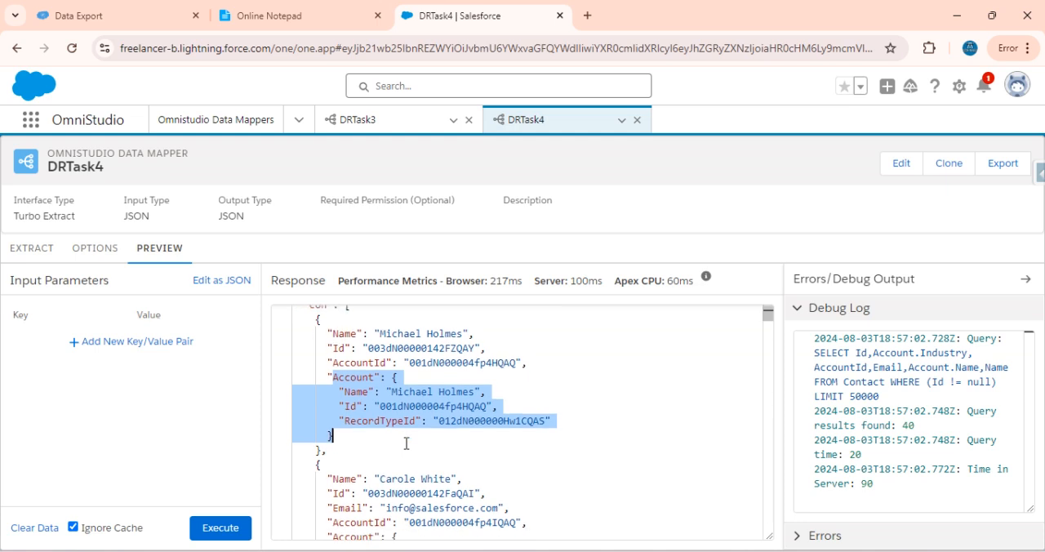
{"action": "scroll", "coordinate": [406, 443], "scroll_direction": "down", "scroll_amount": 3}
{"action": "scroll", "coordinate": [406, 444], "scroll_direction": "down", "scroll_amount": 1}
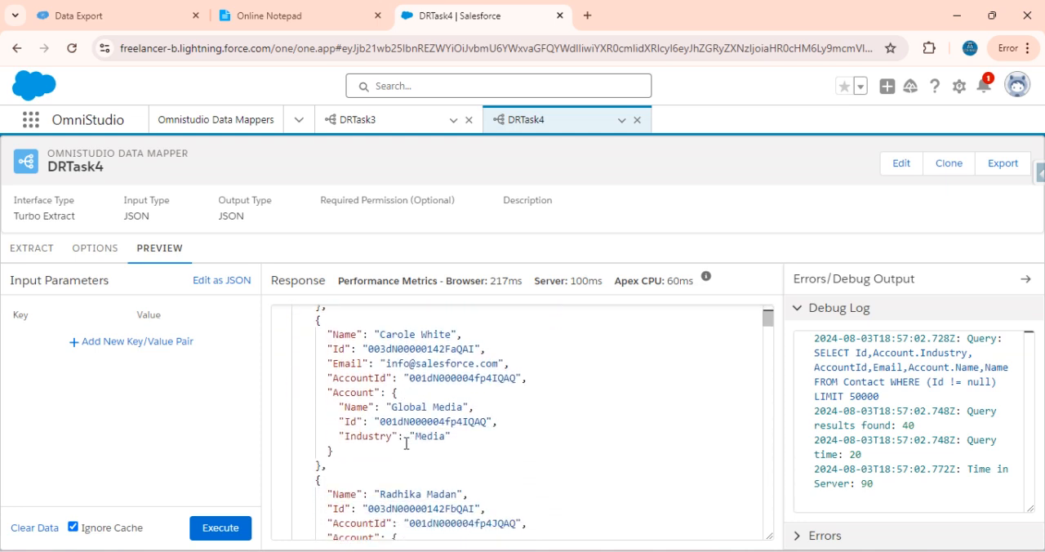
{"action": "scroll", "coordinate": [362, 363], "scroll_direction": "up", "scroll_amount": 3}
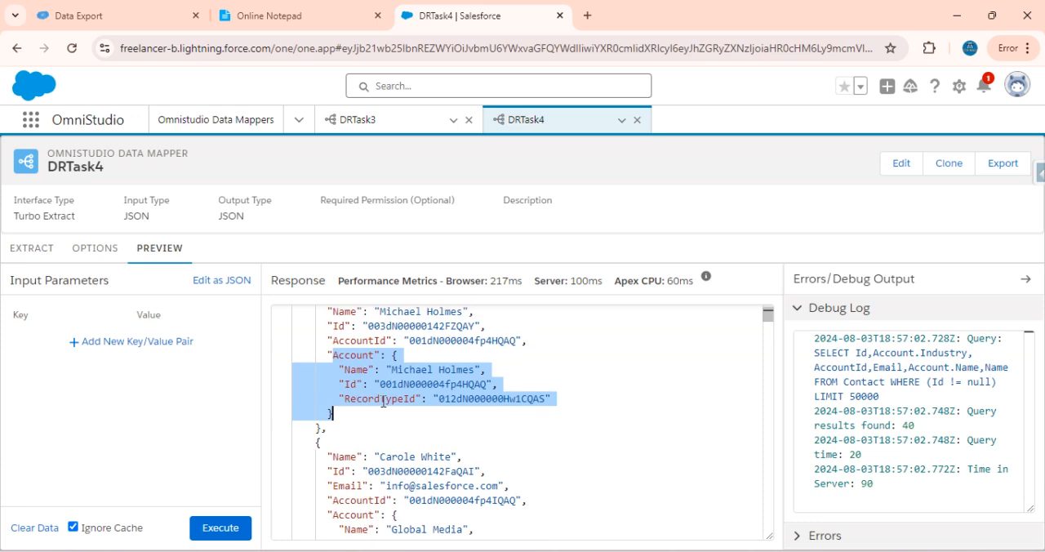
{"action": "scroll", "coordinate": [383, 402], "scroll_direction": "down", "scroll_amount": 1}
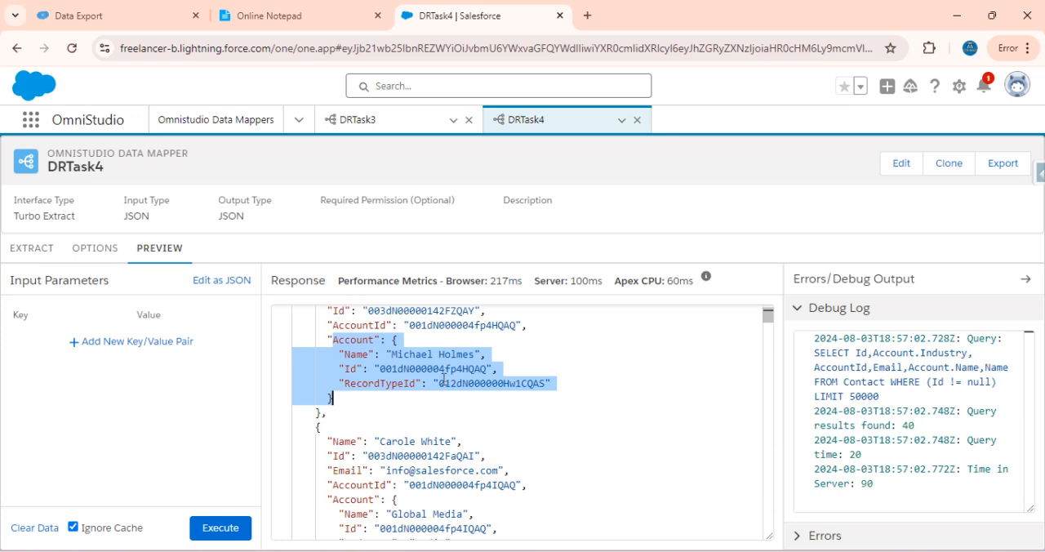
{"action": "scroll", "coordinate": [443, 377], "scroll_direction": "down", "scroll_amount": 3}
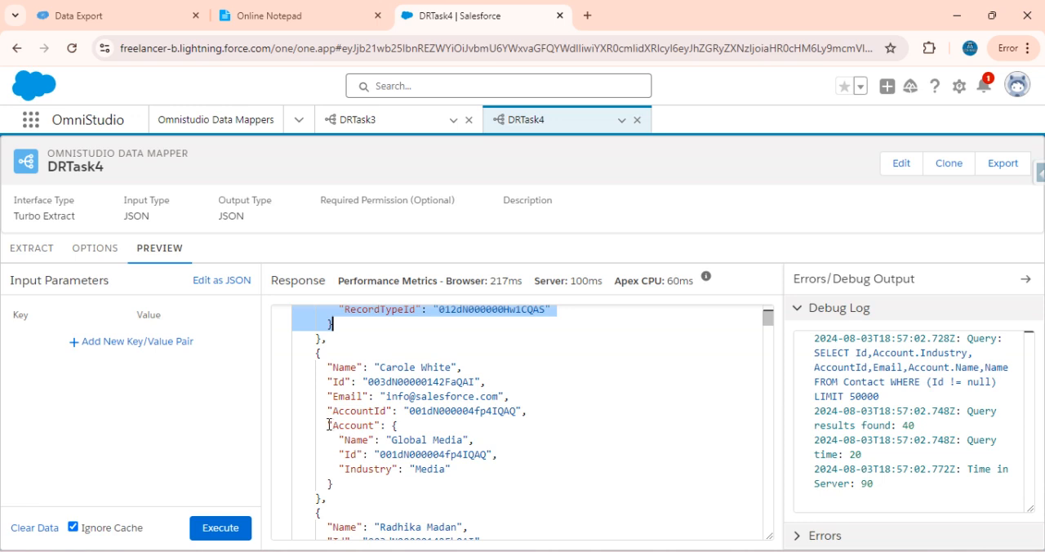
{"action": "left_click_drag", "start_coordinate": [316, 352], "coordinate": [354, 497]}
{"action": "left_click", "coordinate": [335, 474]}
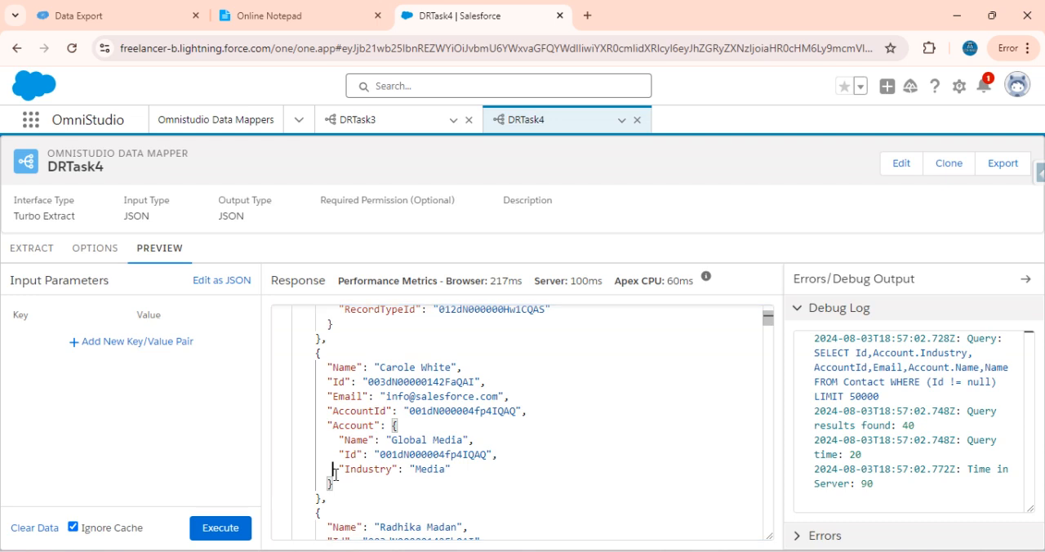
{"action": "left_click_drag", "start_coordinate": [339, 470], "coordinate": [485, 463]}
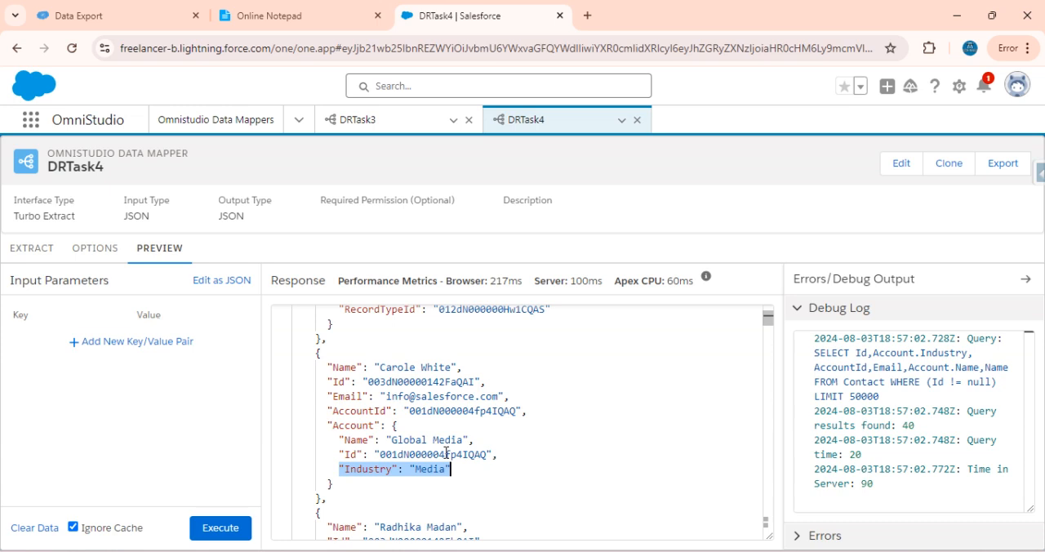
Check the fourth task's filter conditions in the notepad and set DRTask4's Contact filter field to the custom entry Account.Name
{"action": "left_click", "coordinate": [31, 247]}
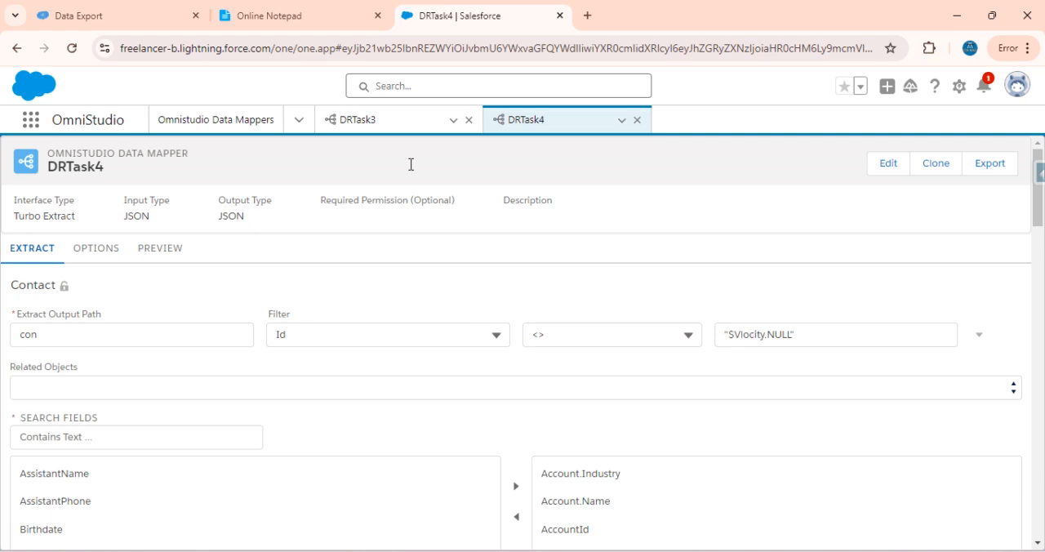
{"action": "left_click", "coordinate": [295, 22]}
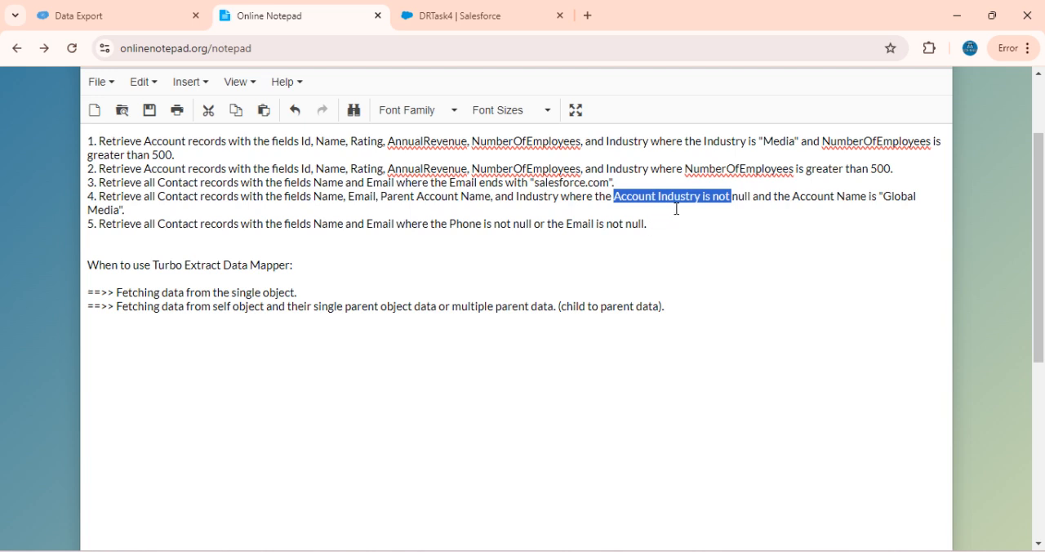
{"action": "left_click", "coordinate": [508, 12]}
{"action": "left_click", "coordinate": [359, 327]}
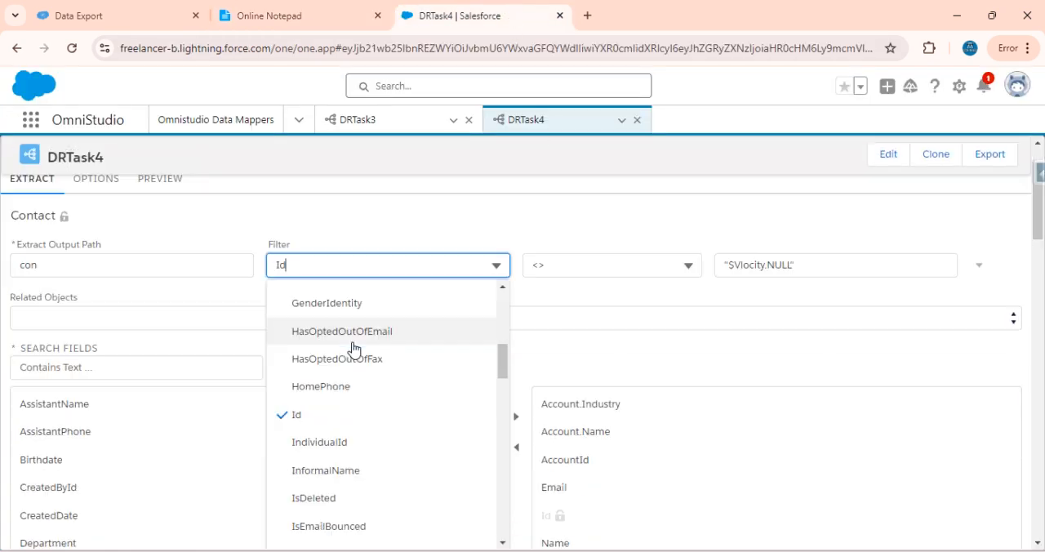
{"action": "scroll", "coordinate": [368, 419], "scroll_direction": "up", "scroll_amount": 5}
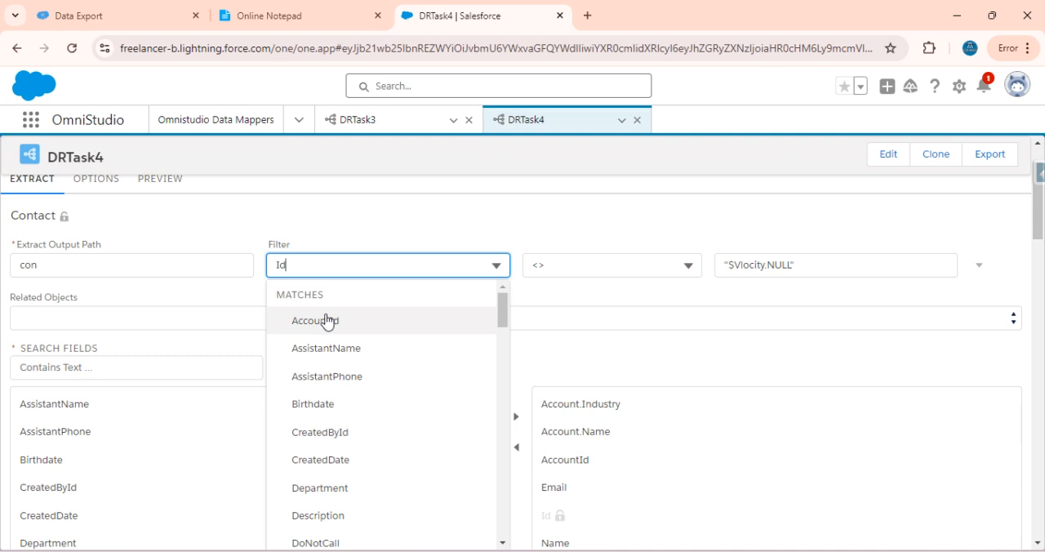
{"action": "left_click", "coordinate": [329, 321]}
{"action": "left_click", "coordinate": [387, 260]}
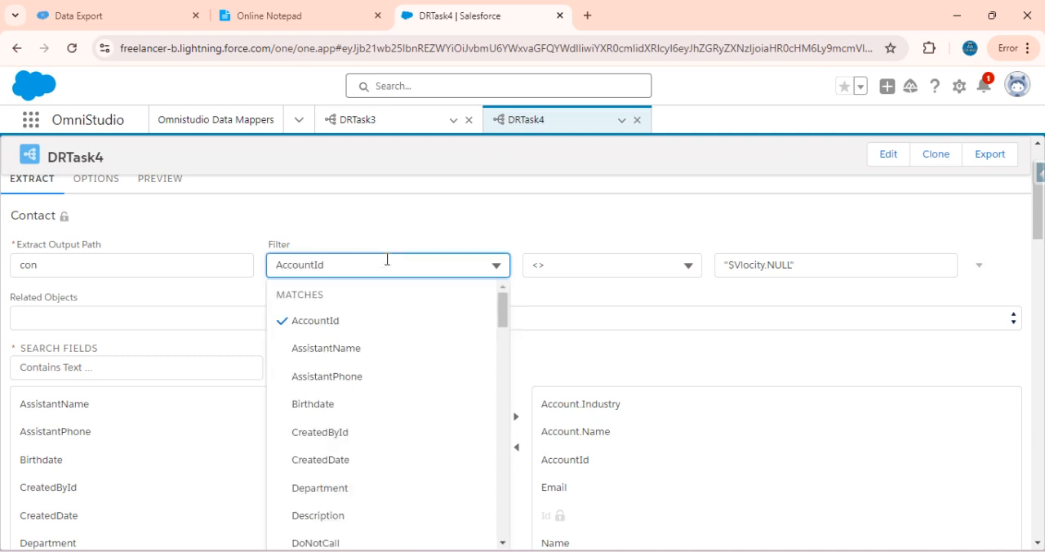
{"action": "key", "text": "BackSpace"}
{"action": "key", "text": "BackSpace"}
{"action": "type", "text": "."}
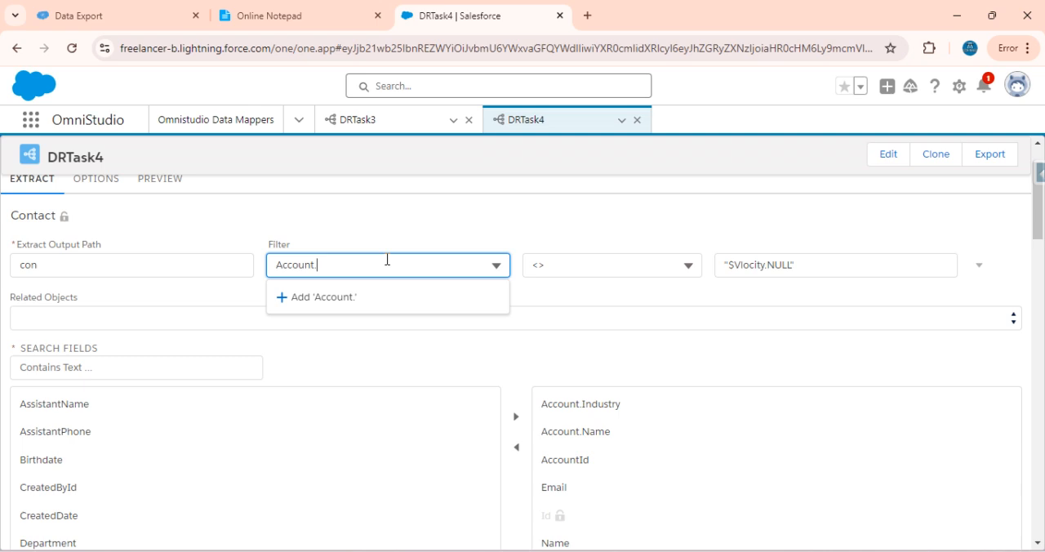
{"action": "type", "text": "Name"}
{"action": "left_click", "coordinate": [368, 302]}
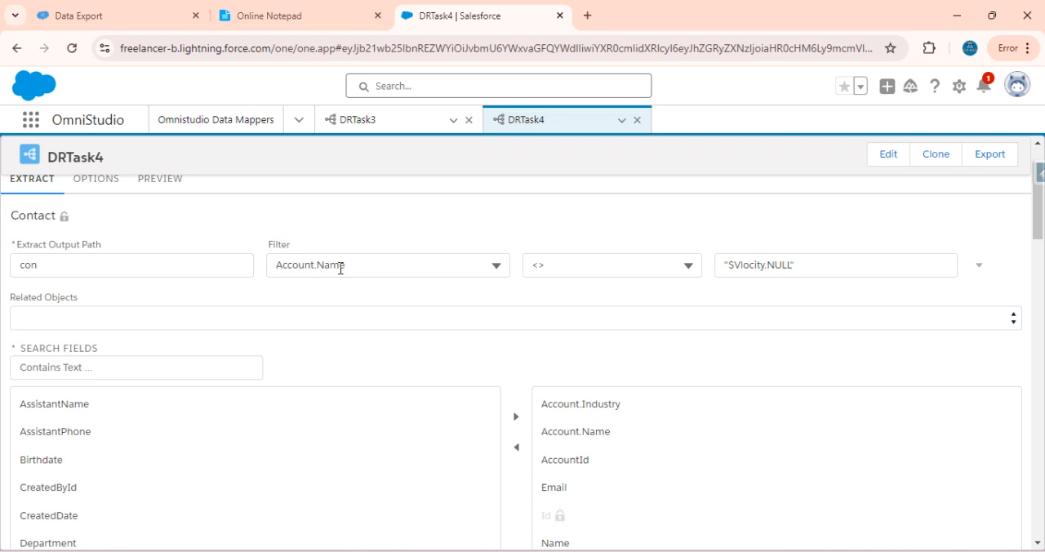
{"action": "left_click", "coordinate": [366, 263]}
{"action": "left_click", "coordinate": [397, 243]}
{"action": "left_click", "coordinate": [370, 268]}
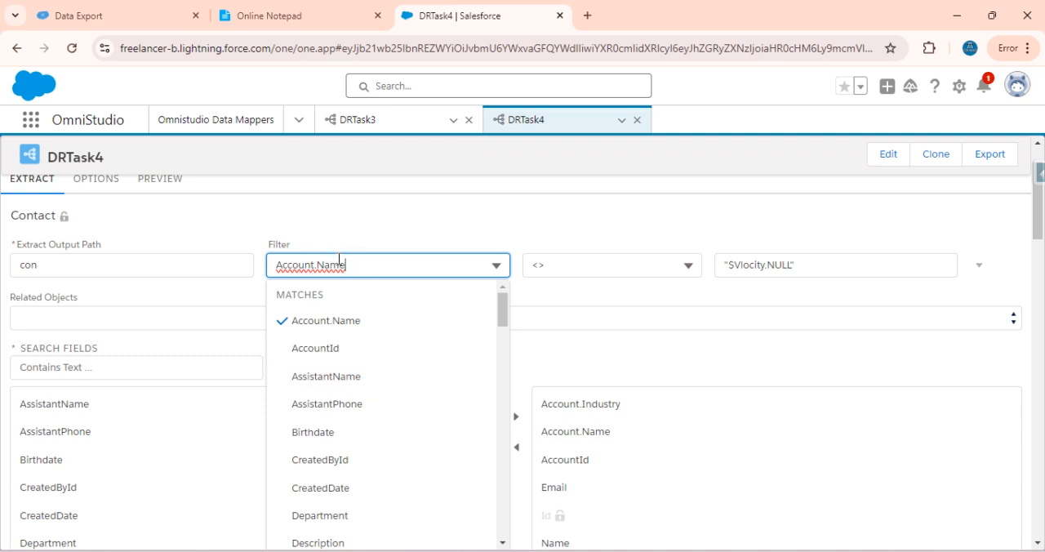
{"action": "left_click", "coordinate": [344, 223]}
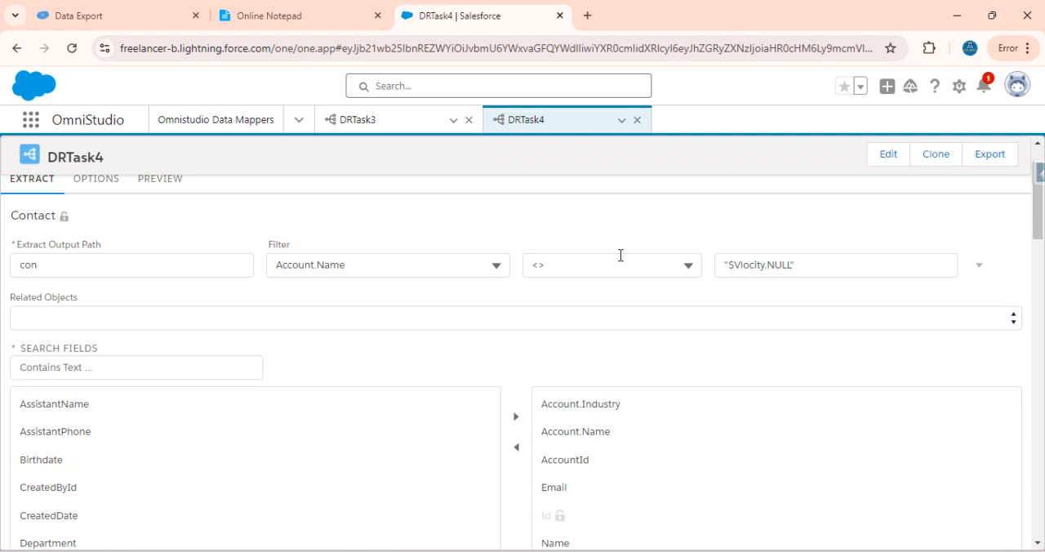
Execute DRTask4's preview with the Account.Name filter and examine the returned contacts and the query in the debug log
{"action": "scroll", "coordinate": [284, 268], "scroll_direction": "up", "scroll_amount": 2}
{"action": "left_click", "coordinate": [164, 249]}
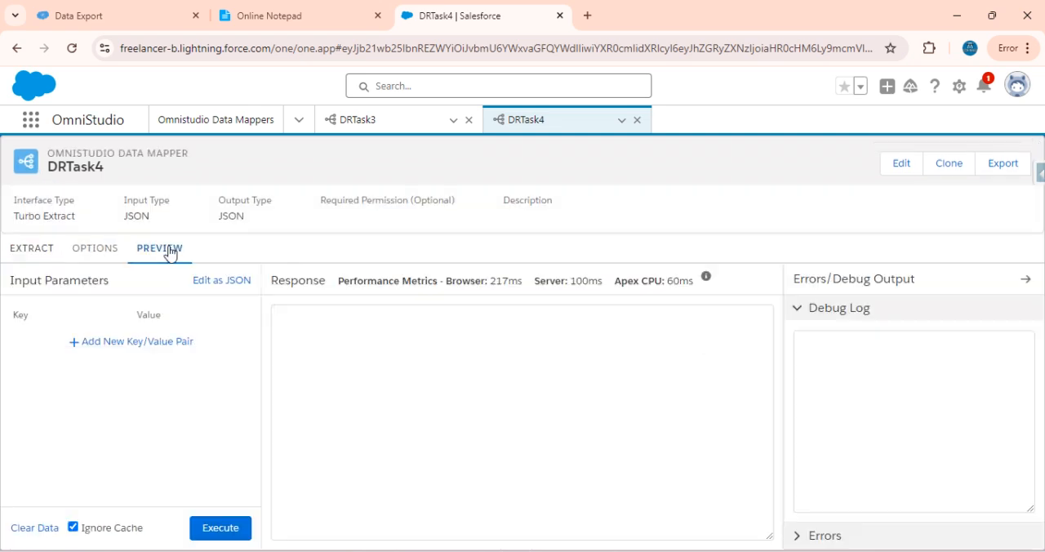
{"action": "left_click", "coordinate": [220, 527]}
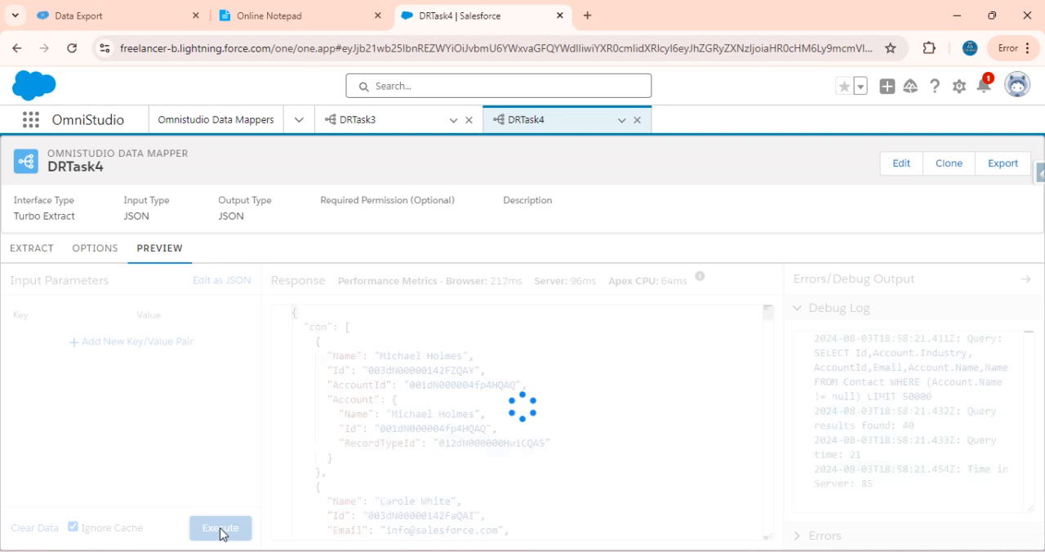
{"action": "scroll", "coordinate": [514, 431], "scroll_direction": "down", "scroll_amount": 5}
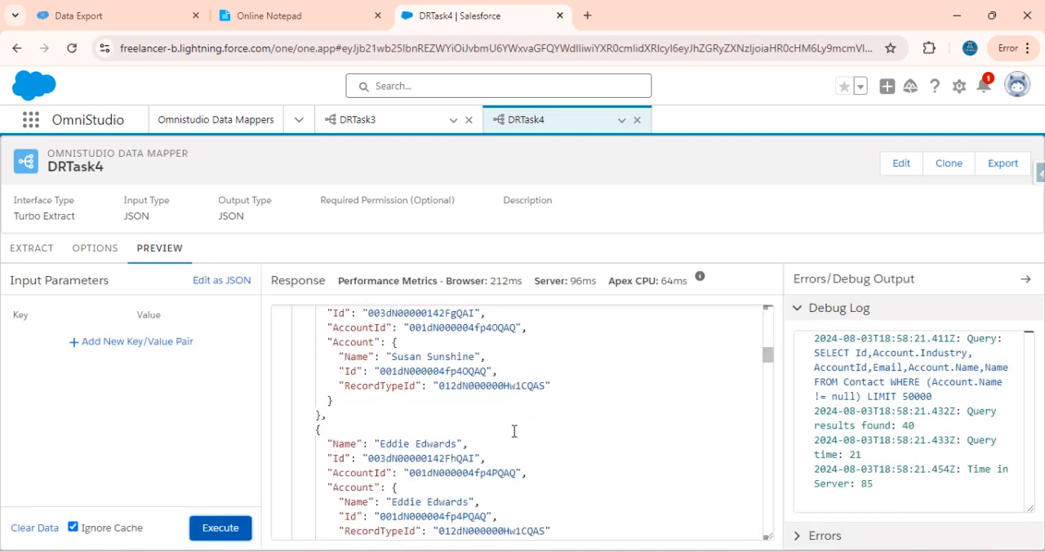
{"action": "scroll", "coordinate": [515, 431], "scroll_direction": "down", "scroll_amount": 2}
{"action": "left_click", "coordinate": [33, 255]}
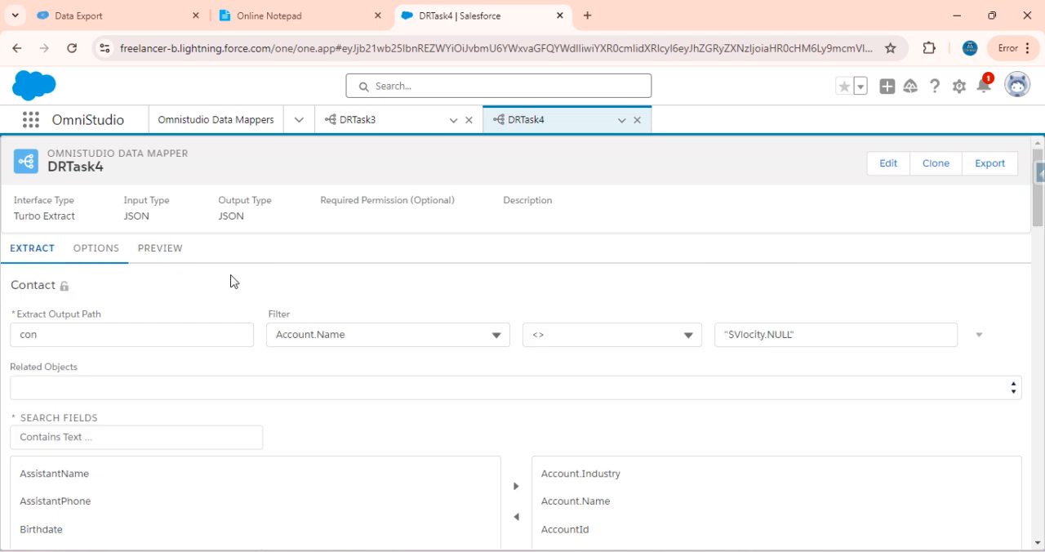
{"action": "left_click", "coordinate": [159, 249]}
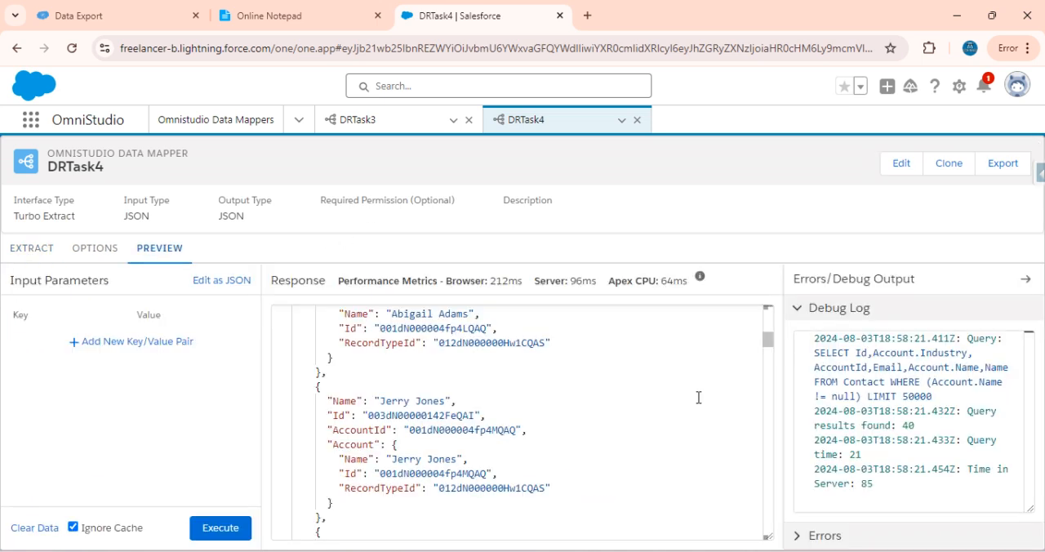
{"action": "left_click_drag", "start_coordinate": [933, 397], "coordinate": [814, 353]}
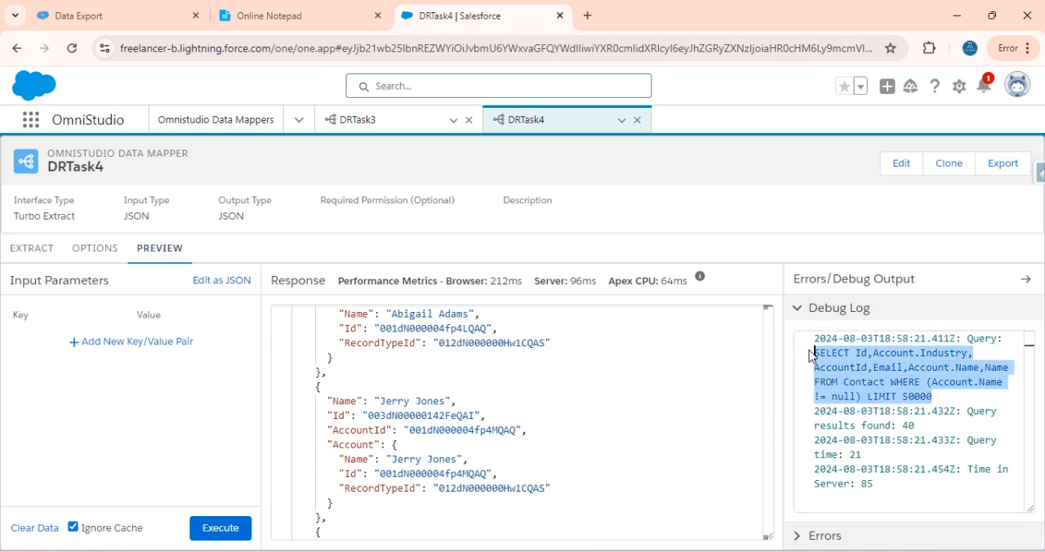
Check the Account Industry condition of the fourth task in the notepad and set the Contact filter field to Account.industry
{"action": "left_click", "coordinate": [33, 248]}
{"action": "left_click", "coordinate": [275, 17]}
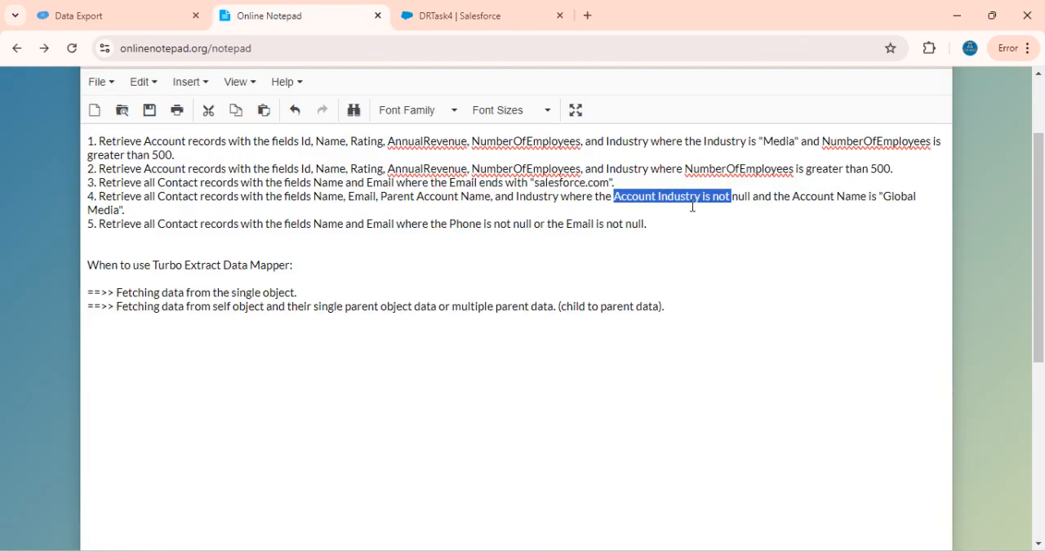
{"action": "double_click", "coordinate": [683, 201]}
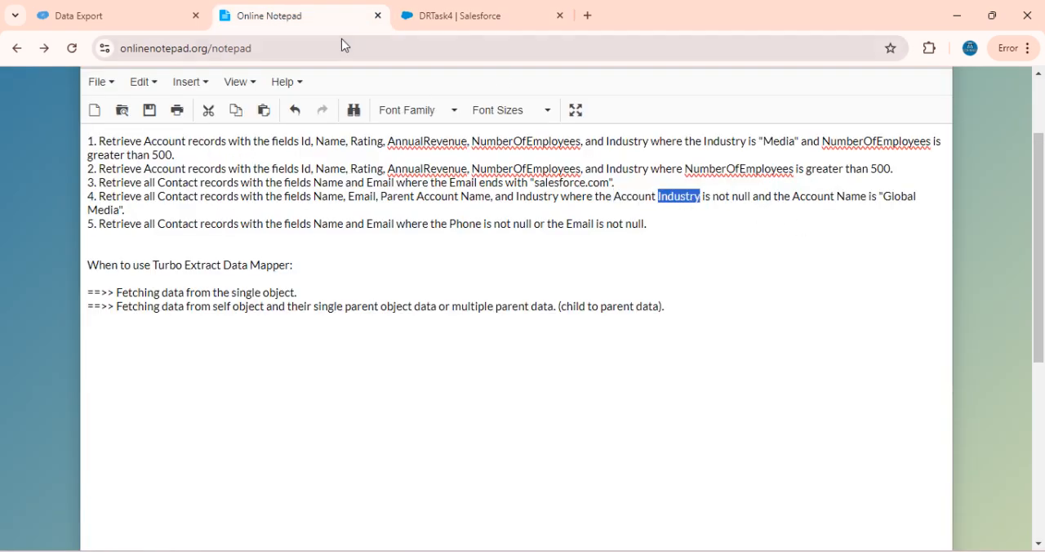
{"action": "left_click", "coordinate": [432, 13]}
{"action": "left_click", "coordinate": [405, 336]}
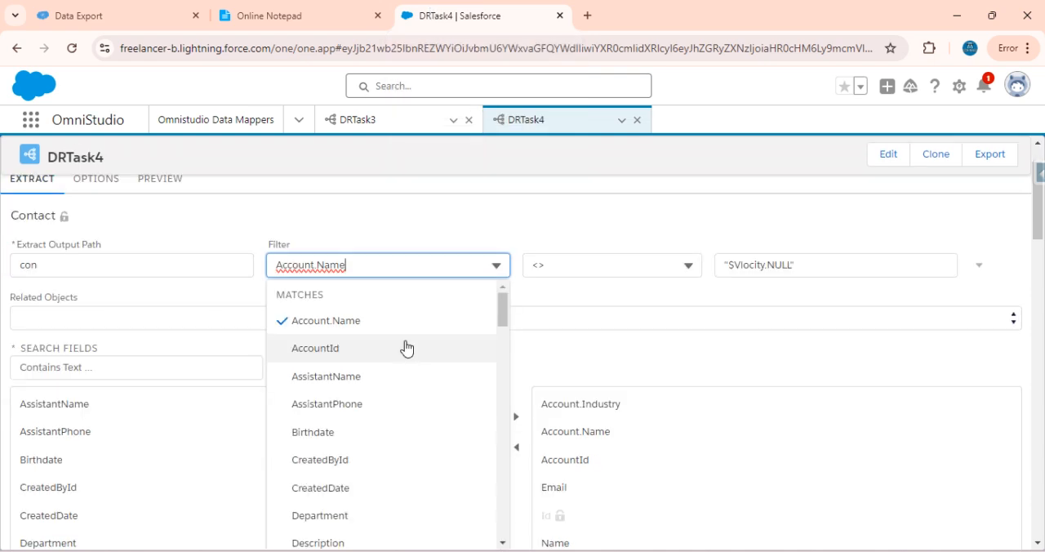
{"action": "key", "text": "BackSpace"}
{"action": "key", "text": "BackSpace"}
{"action": "key", "text": "BackSpace"}
{"action": "key", "text": "BackSpace"}
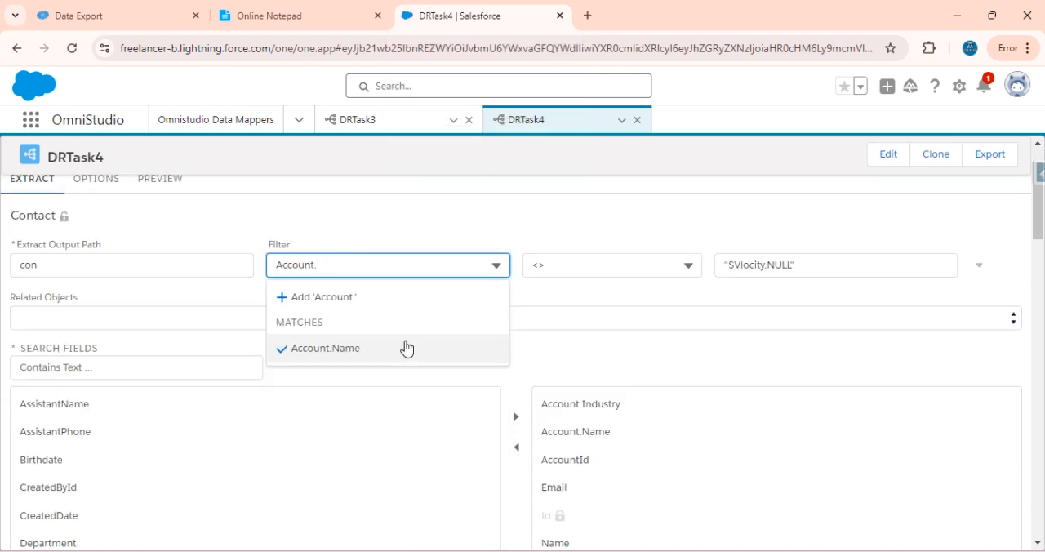
{"action": "type", "text": "Industry"}
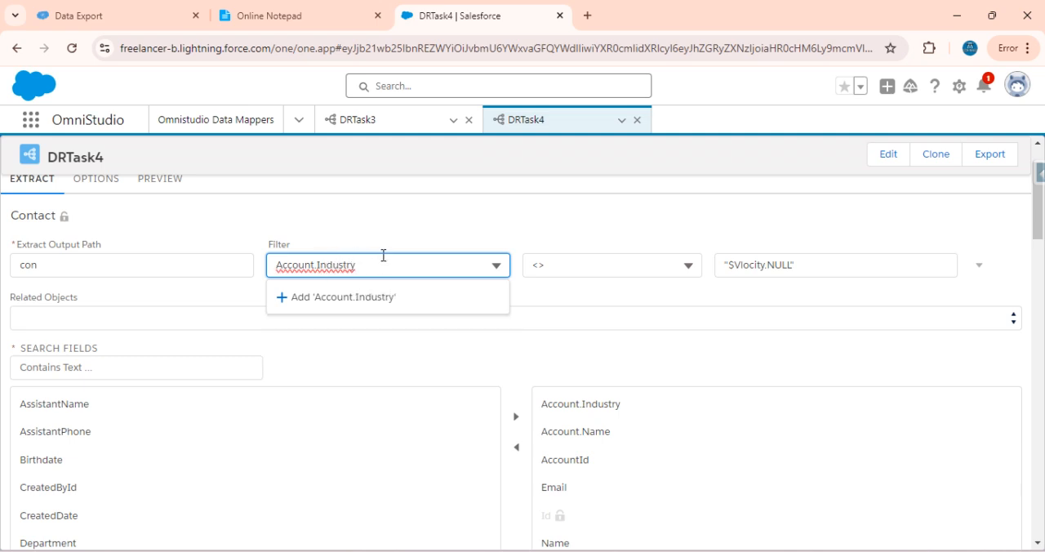
{"action": "key", "text": "BackSpace"}
{"action": "type", "text": "i"}
{"action": "left_click", "coordinate": [350, 301]}
Execute DRTask4's preview with the Account.industry filter and examine the Industry values of the returned contacts' Accounts
{"action": "scroll", "coordinate": [313, 247], "scroll_direction": "up", "scroll_amount": 2}
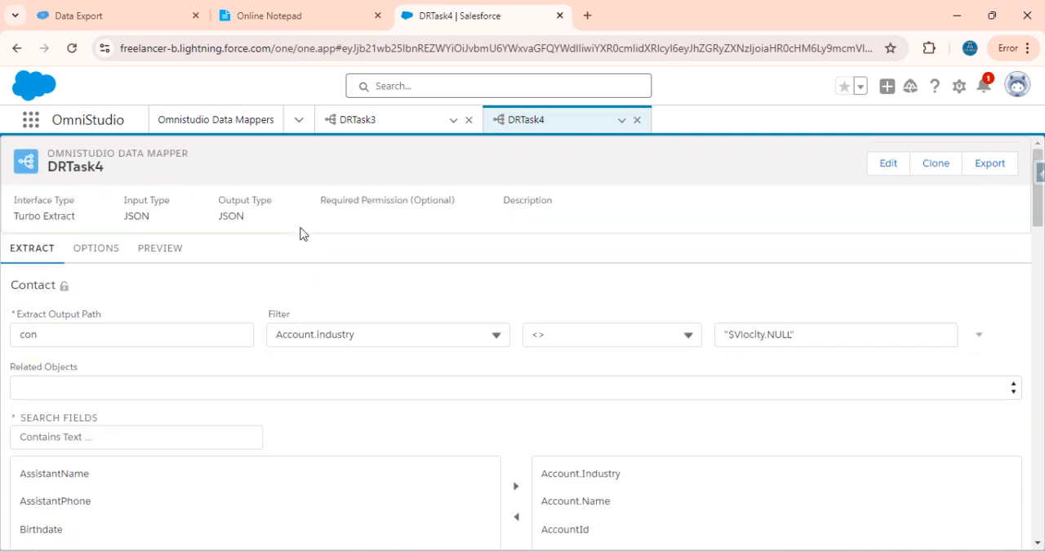
{"action": "left_click", "coordinate": [165, 258]}
{"action": "left_click", "coordinate": [232, 533]}
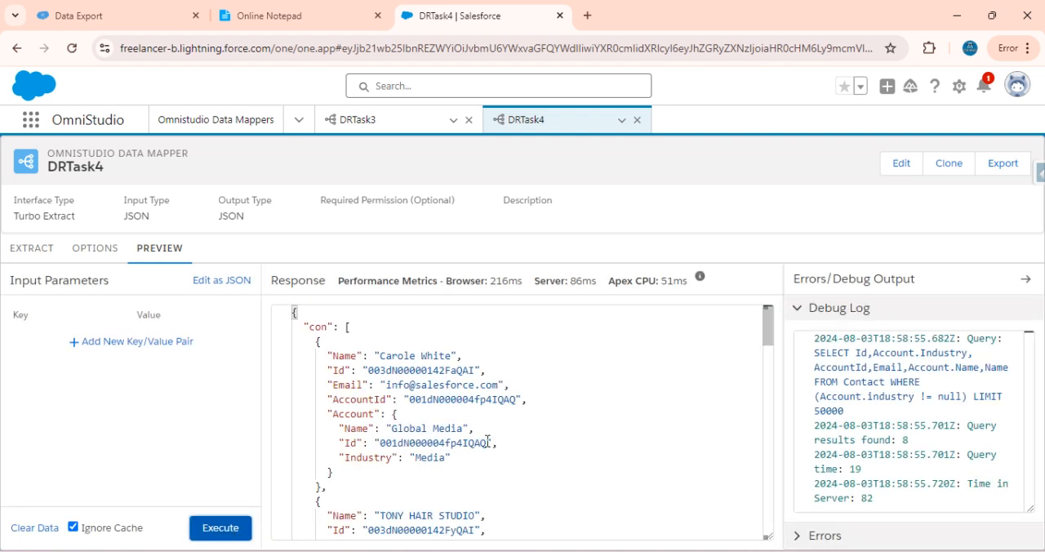
{"action": "scroll", "coordinate": [487, 441], "scroll_direction": "down", "scroll_amount": 1}
{"action": "scroll", "coordinate": [487, 440], "scroll_direction": "down", "scroll_amount": 5}
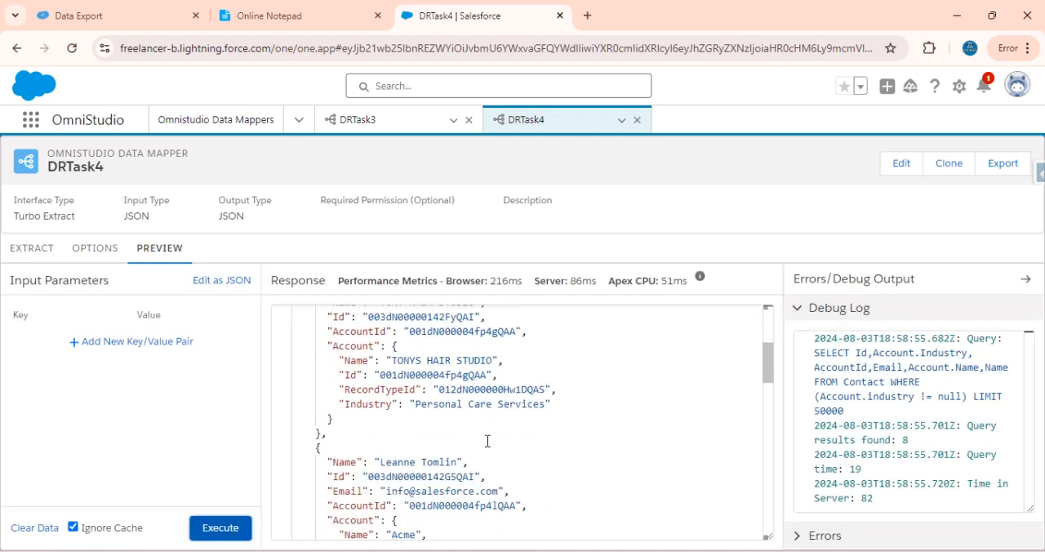
{"action": "scroll", "coordinate": [487, 441], "scroll_direction": "down", "scroll_amount": 3}
{"action": "scroll", "coordinate": [487, 440], "scroll_direction": "up", "scroll_amount": 4}
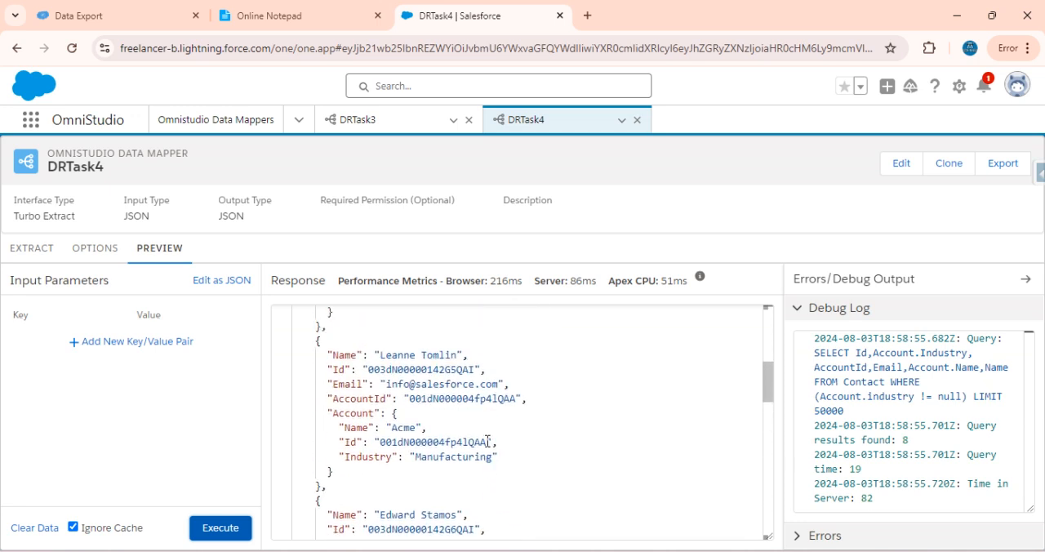
Replace the field of DRTask4's Contact filter with the custom entry Account.Industry, spelled with a capital I
{"action": "left_click", "coordinate": [50, 271]}
{"action": "left_click", "coordinate": [33, 249]}
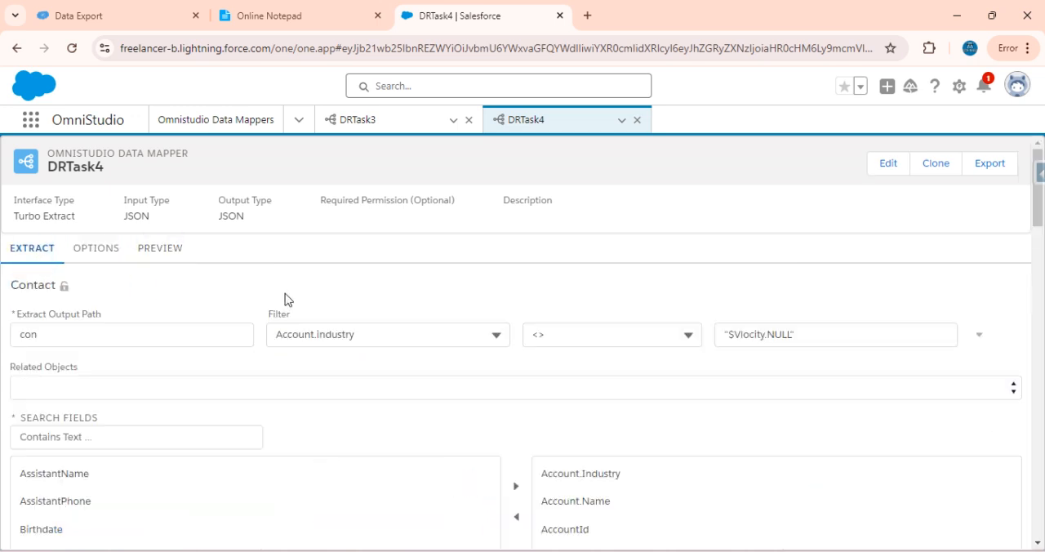
{"action": "left_click", "coordinate": [322, 335]}
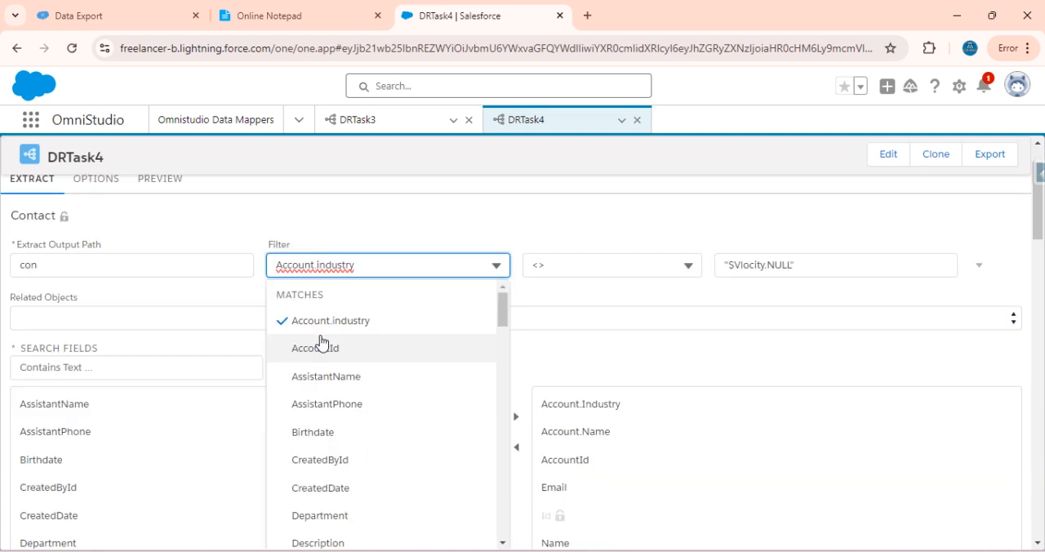
{"action": "key", "text": "Delete"}
{"action": "type", "text": "I"}
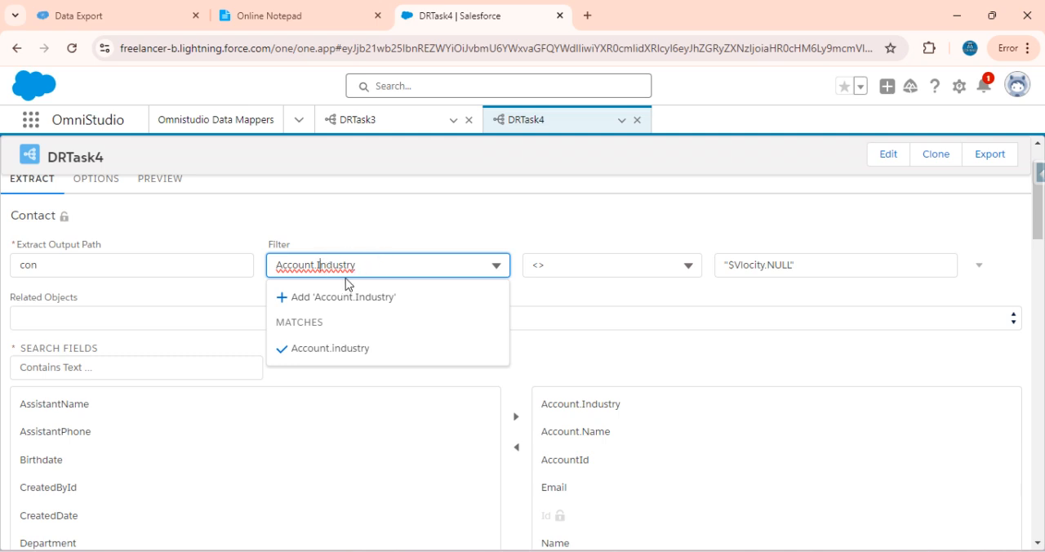
{"action": "left_click", "coordinate": [376, 296]}
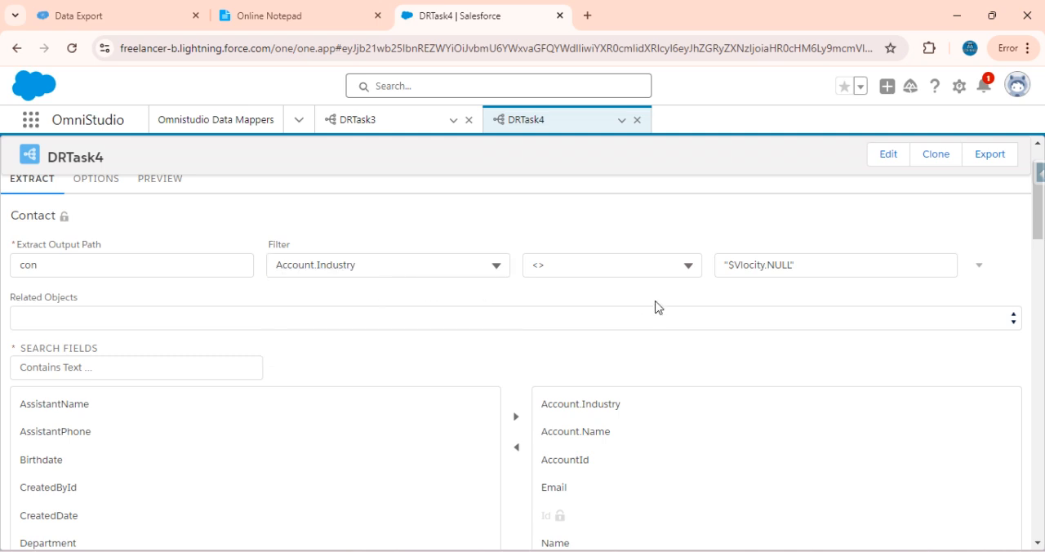
Execute DRTask4's preview with the Account.Industry filter
{"action": "scroll", "coordinate": [408, 307], "scroll_direction": "up", "scroll_amount": 2}
{"action": "left_click", "coordinate": [161, 247]}
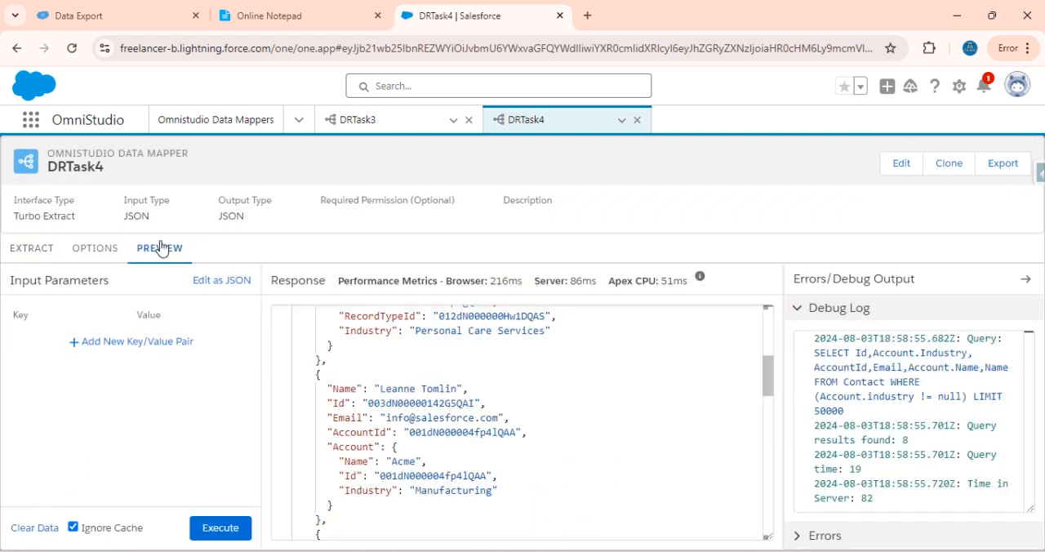
{"action": "left_click", "coordinate": [219, 527]}
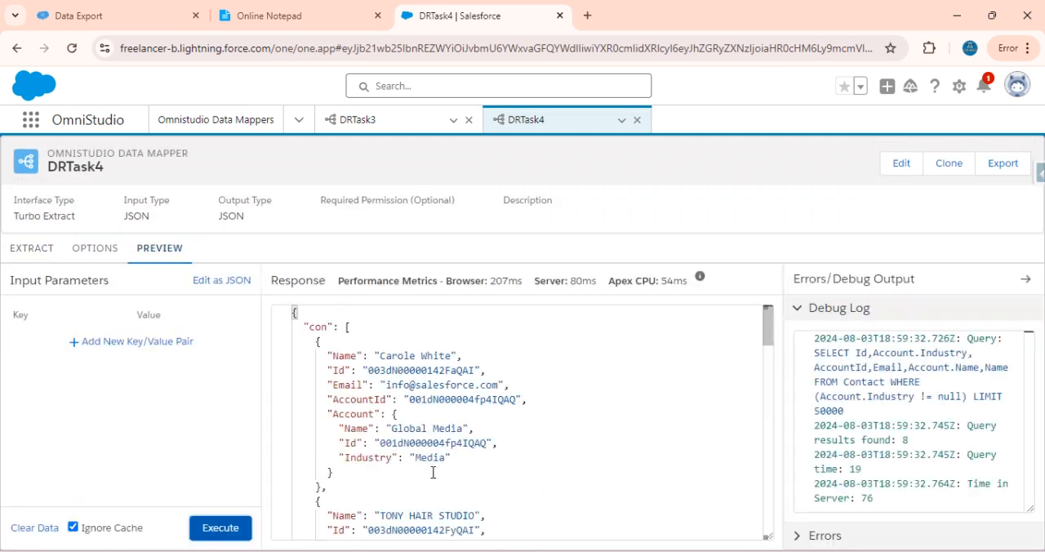
Check the fourth task's second condition in the notepad and add an AND filter on the custom field Account.Name with the = operator
{"action": "left_click", "coordinate": [267, 24]}
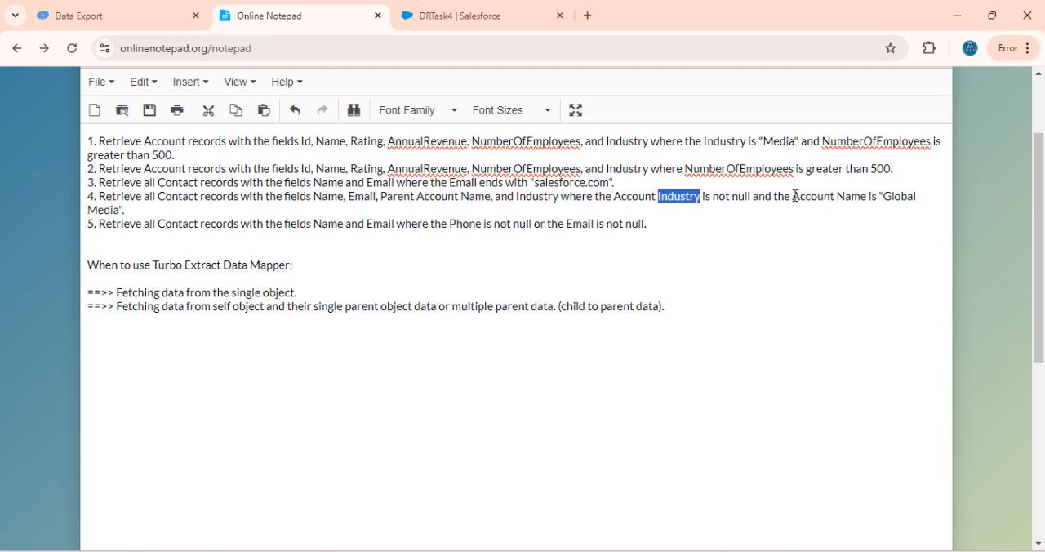
{"action": "left_click", "coordinate": [445, 15]}
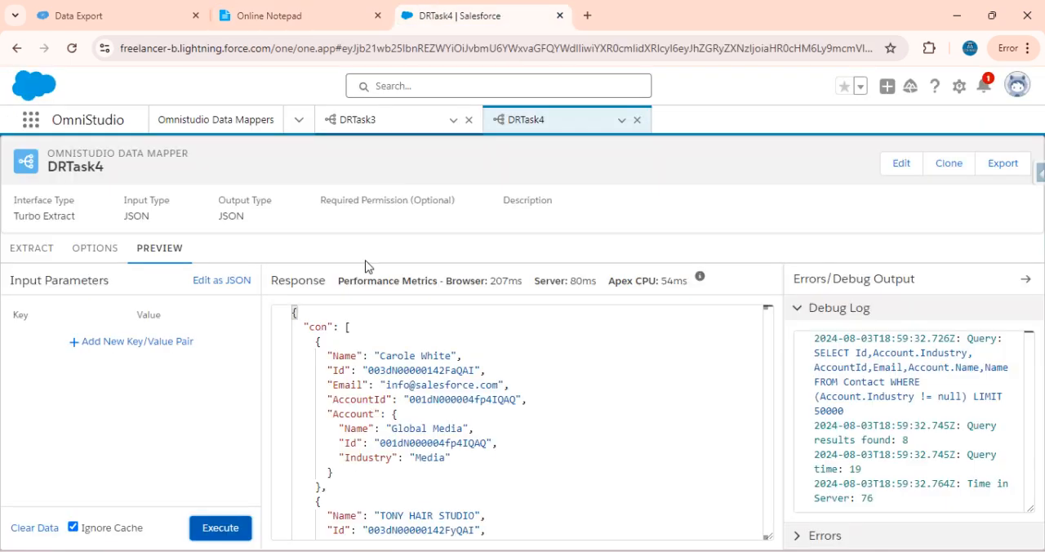
{"action": "left_click", "coordinate": [29, 246]}
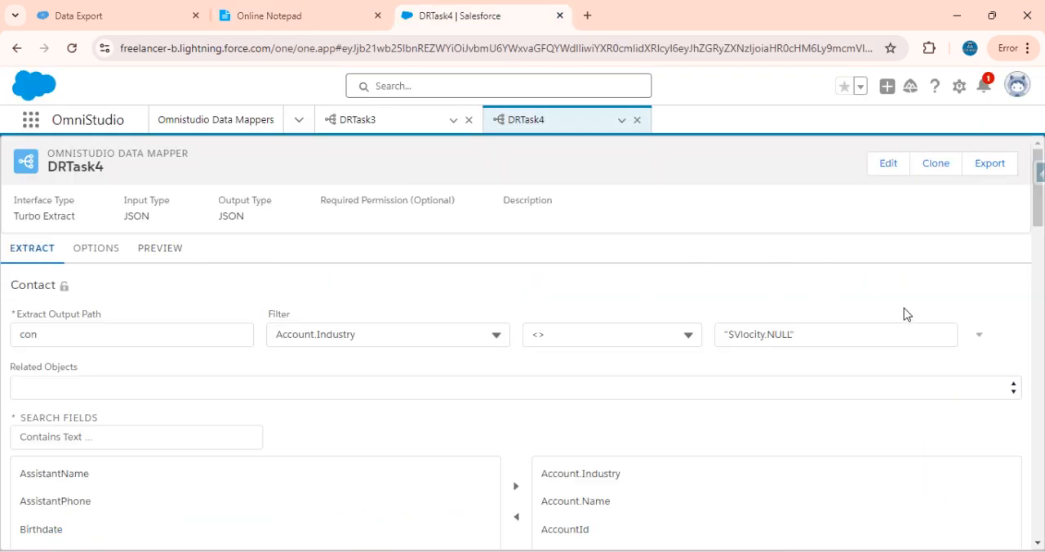
{"action": "left_click", "coordinate": [975, 340]}
{"action": "left_click", "coordinate": [943, 363]}
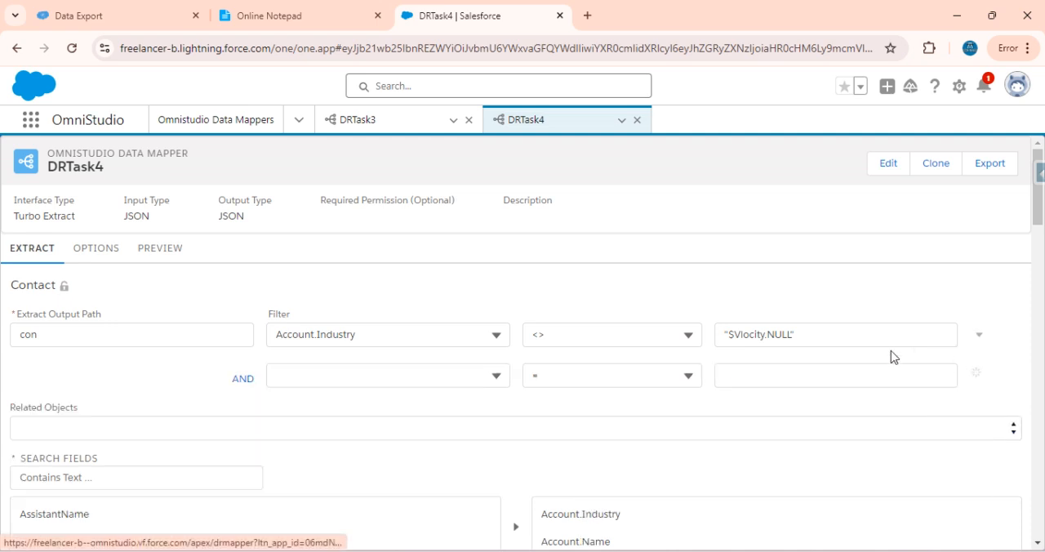
{"action": "left_click", "coordinate": [352, 374]}
{"action": "type", "text": "Account"}
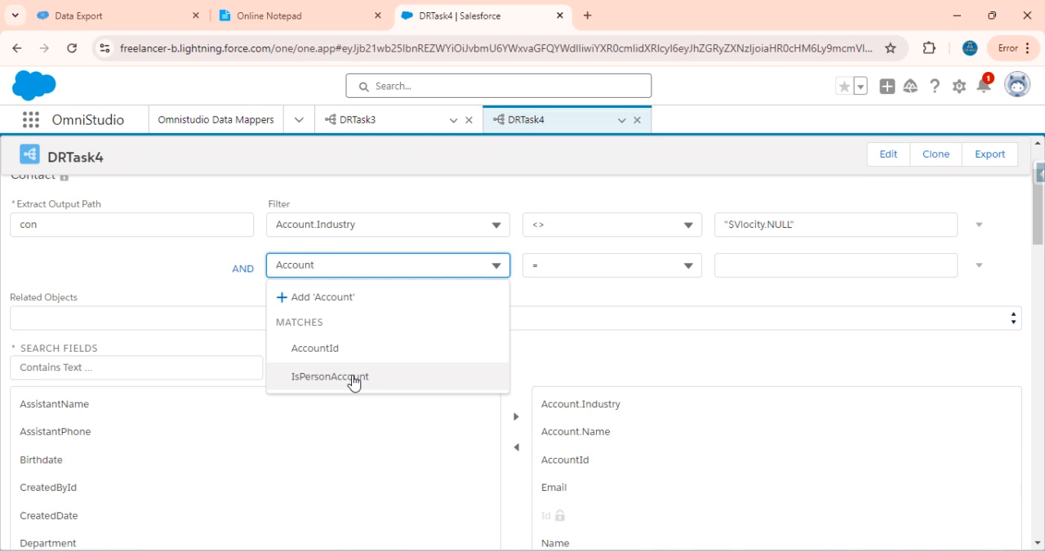
{"action": "type", "text": ".Name"}
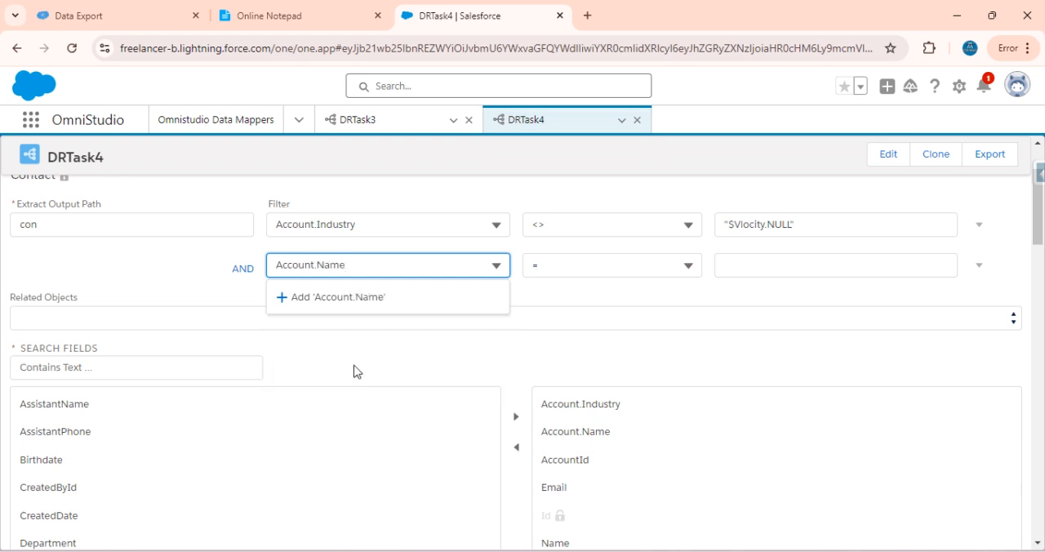
{"action": "left_click", "coordinate": [356, 296]}
Set the Account.Name condition's value to "Global Media", copying the account name from the fourth task in the notepad
{"action": "left_click", "coordinate": [747, 276]}
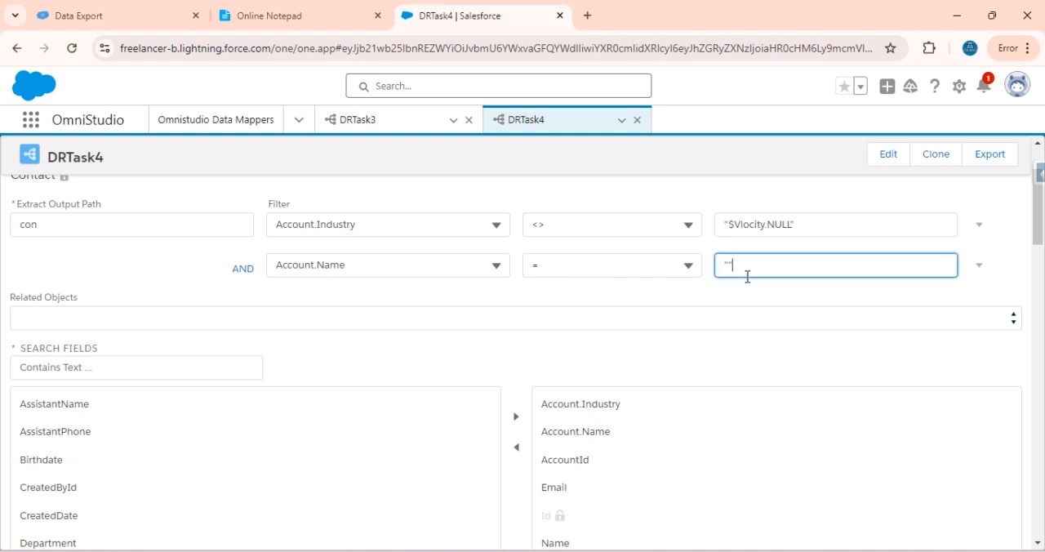
{"action": "left_click", "coordinate": [341, 7]}
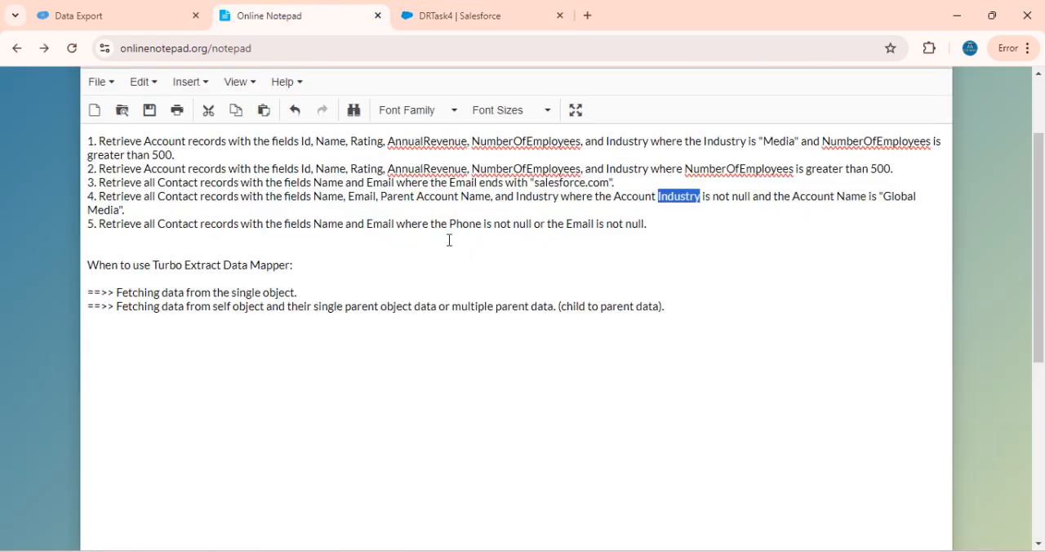
{"action": "left_click", "coordinate": [119, 209]}
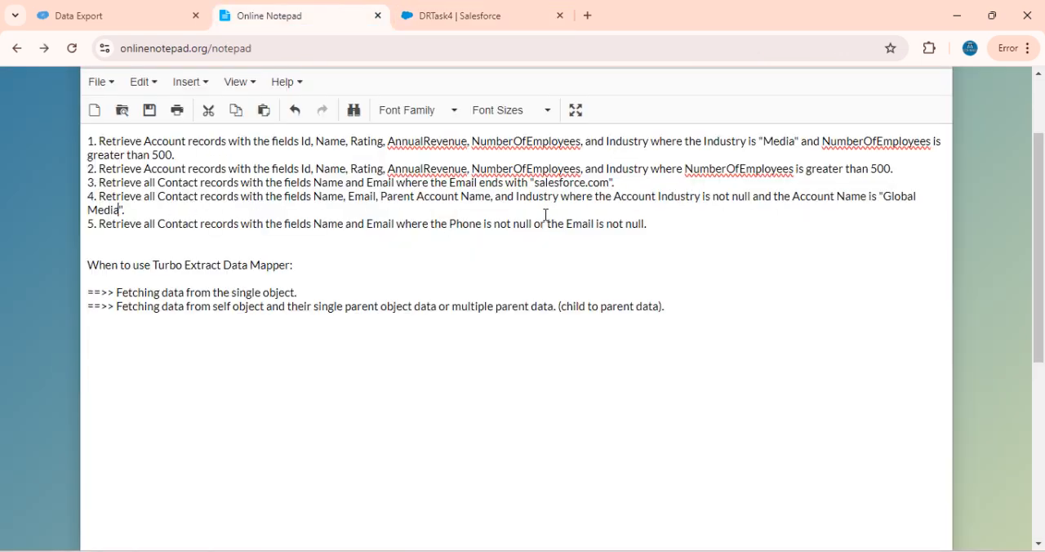
{"action": "left_click", "coordinate": [887, 194], "text": "shift"}
{"action": "key", "text": "ctrl+c"}
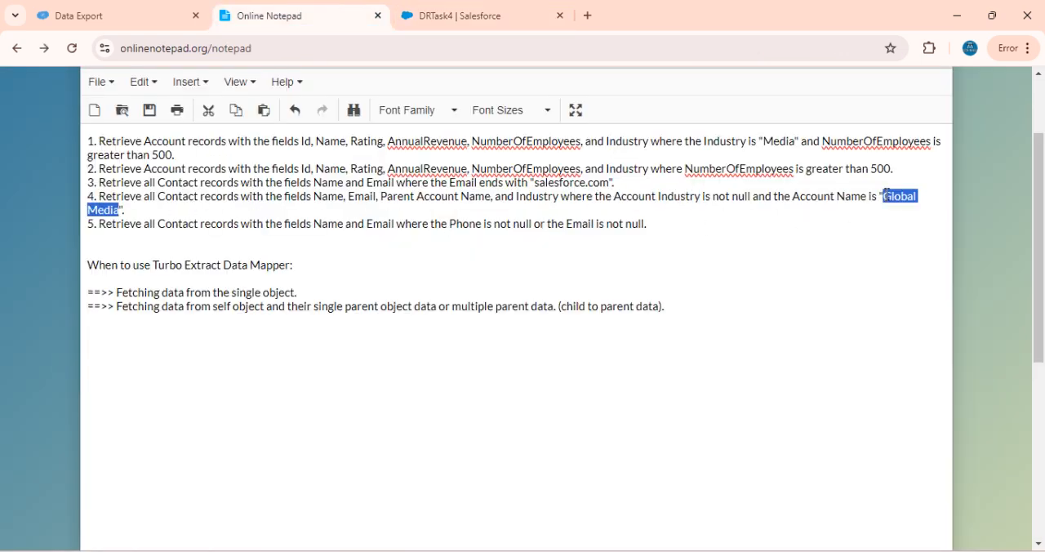
{"action": "left_click", "coordinate": [420, 12]}
{"action": "key", "text": "ctrl+v"}
{"action": "scroll", "coordinate": [529, 345], "scroll_direction": "up", "scroll_amount": 2}
Check the previous response and its result count in the debug log, and execute DRTask4's preview with both filter conditions
{"action": "left_click", "coordinate": [175, 246]}
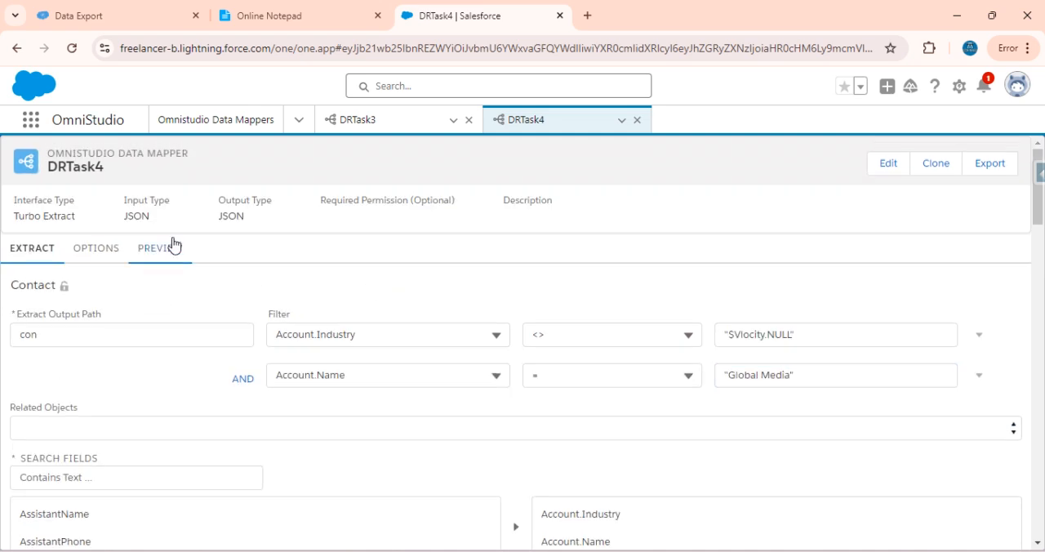
{"action": "scroll", "coordinate": [580, 349], "scroll_direction": "down", "scroll_amount": 2}
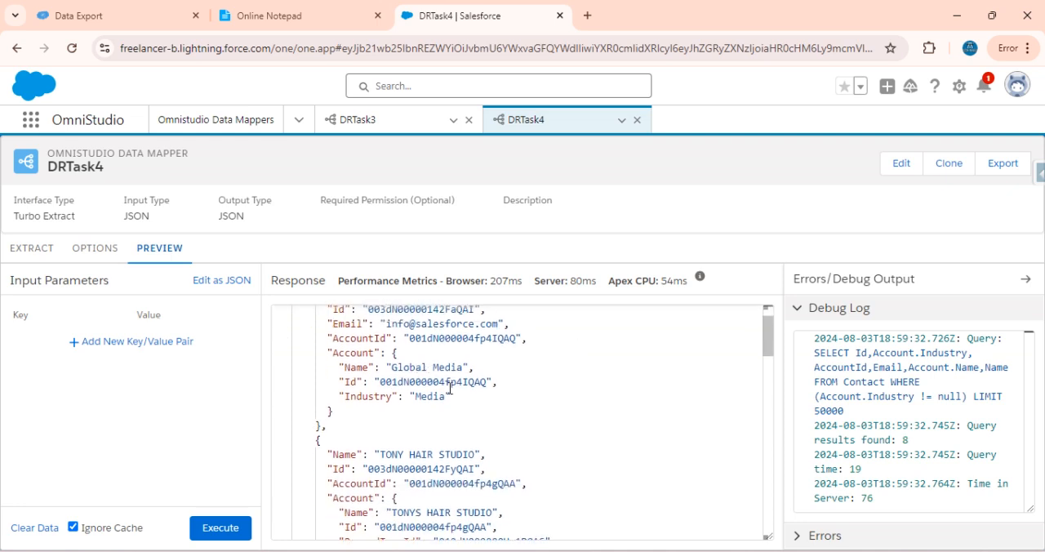
{"action": "scroll", "coordinate": [449, 388], "scroll_direction": "down", "scroll_amount": 1}
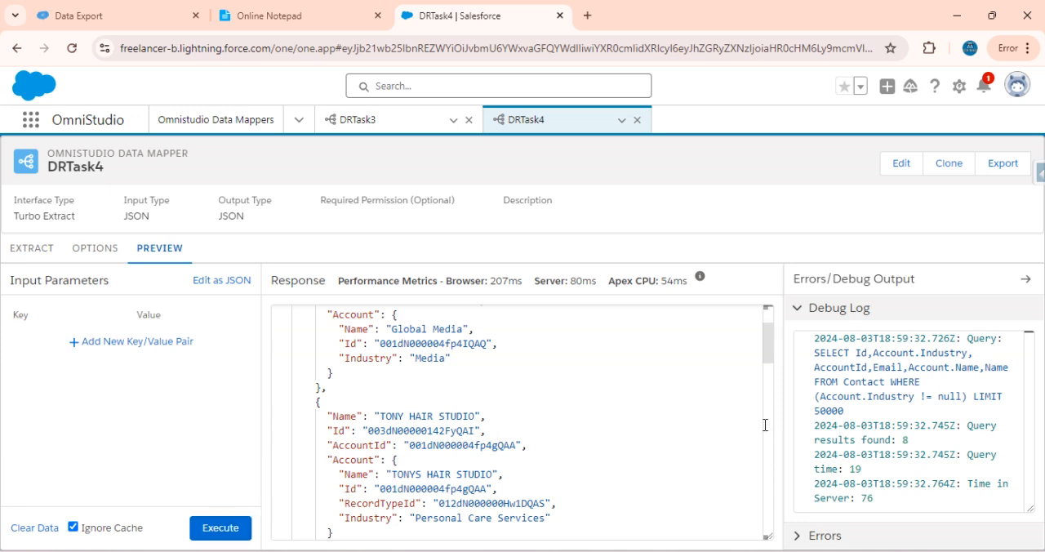
{"action": "left_click_drag", "start_coordinate": [916, 444], "coordinate": [812, 426]}
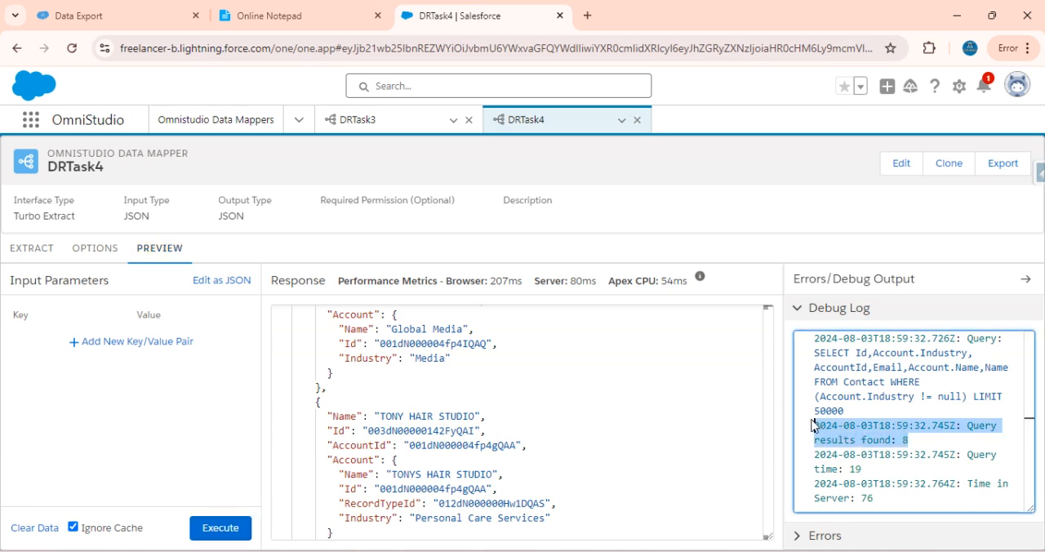
{"action": "left_click", "coordinate": [219, 528]}
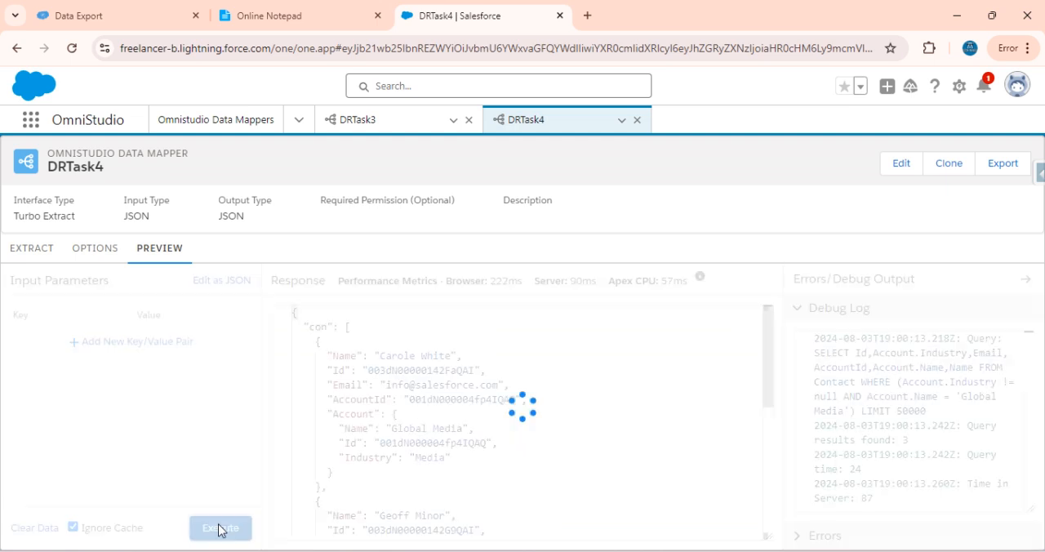
Examine the parent Account Name and Industry of each contact returned in DRTask4's preview response
{"action": "scroll", "coordinate": [580, 450], "scroll_direction": "down", "scroll_amount": 2}
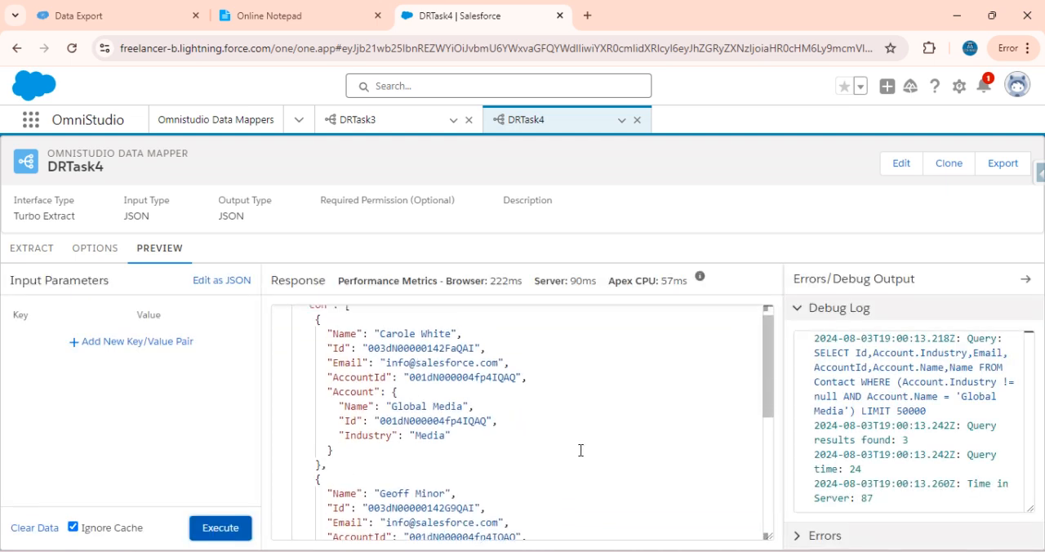
{"action": "scroll", "coordinate": [581, 450], "scroll_direction": "up", "scroll_amount": 2}
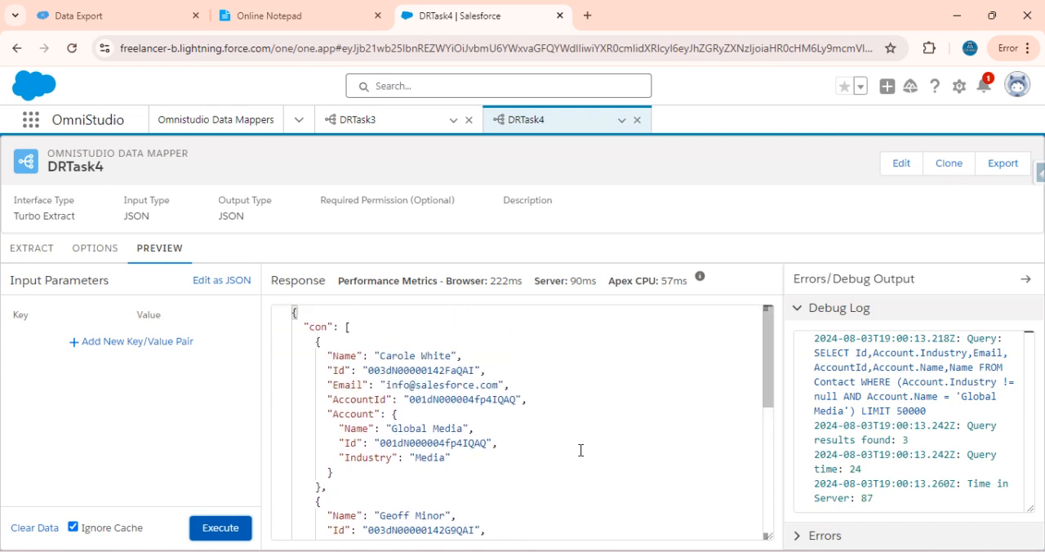
{"action": "scroll", "coordinate": [447, 432], "scroll_direction": "down", "scroll_amount": 1}
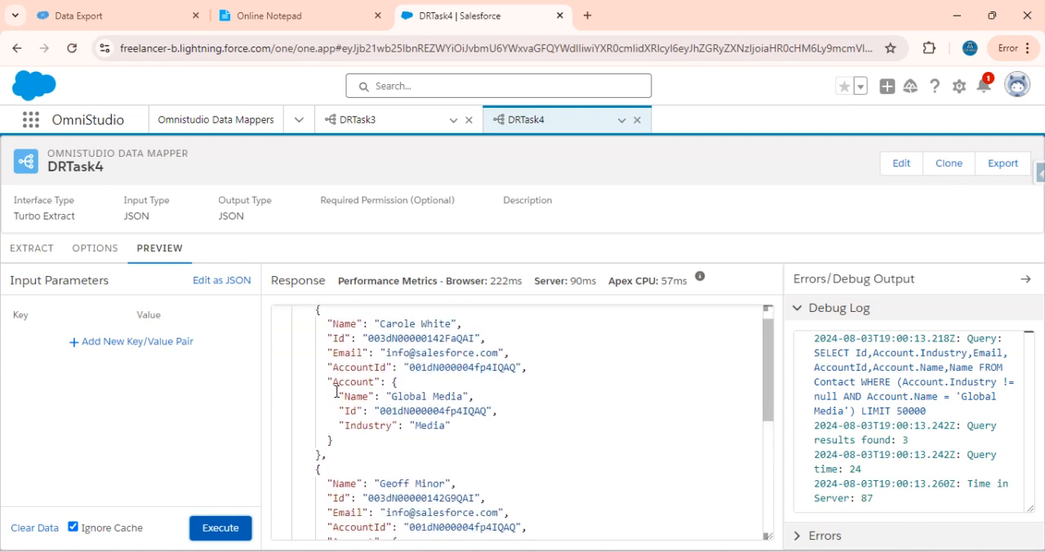
{"action": "left_click_drag", "start_coordinate": [332, 383], "coordinate": [513, 401]}
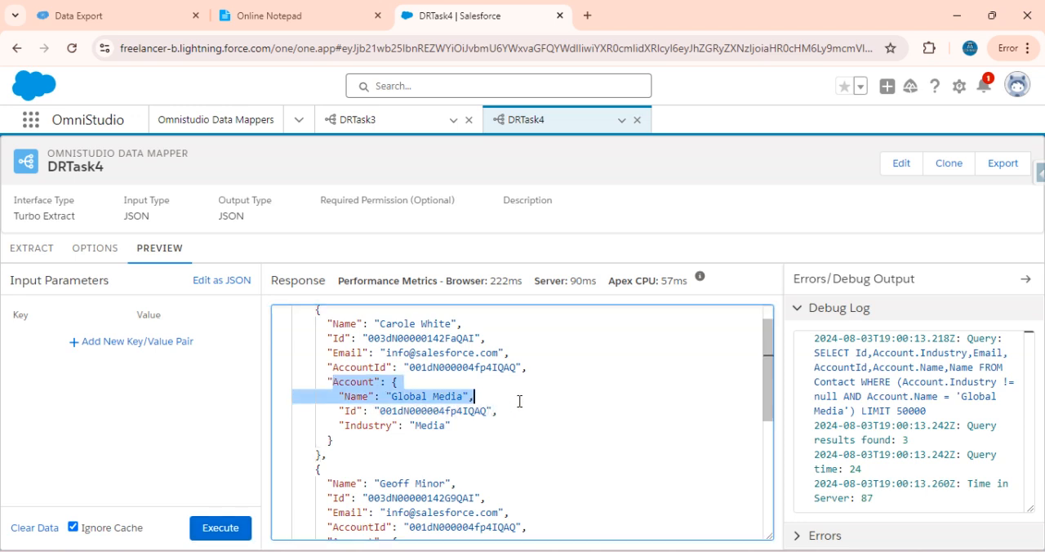
{"action": "scroll", "coordinate": [520, 401], "scroll_direction": "down", "scroll_amount": 1}
{"action": "scroll", "coordinate": [519, 401], "scroll_direction": "down", "scroll_amount": 2}
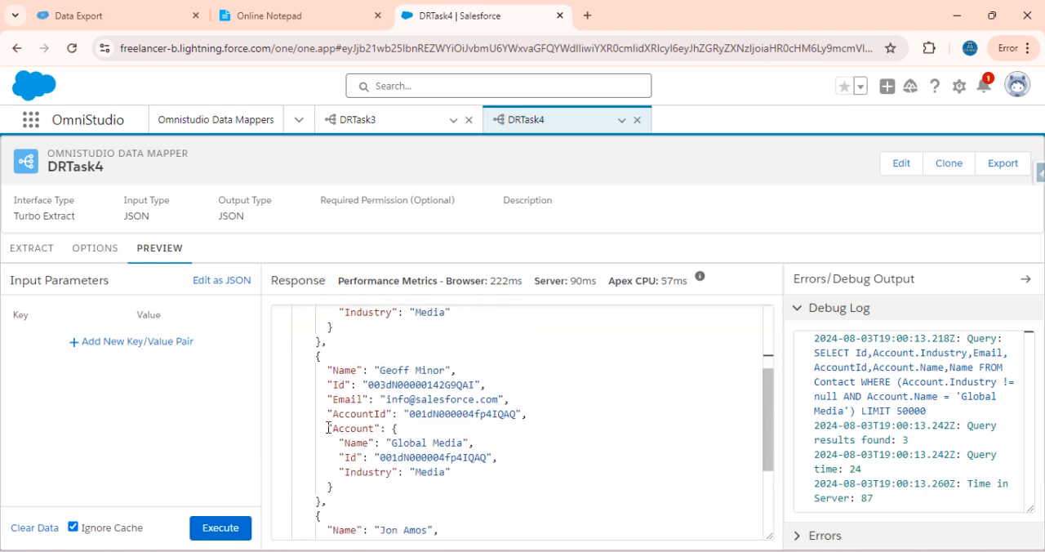
{"action": "left_click_drag", "start_coordinate": [328, 426], "coordinate": [509, 445]}
{"action": "scroll", "coordinate": [510, 445], "scroll_direction": "down", "scroll_amount": 3}
{"action": "scroll", "coordinate": [512, 445], "scroll_direction": "down", "scroll_amount": 2}
{"action": "scroll", "coordinate": [512, 445], "scroll_direction": "up", "scroll_amount": 9}
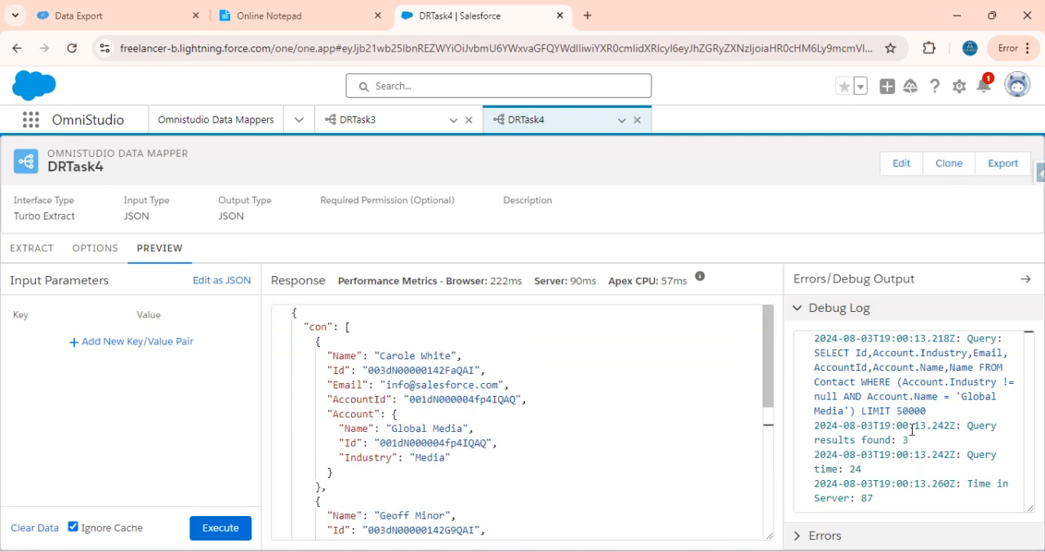
Copy the SELECT query from the debug log into Data Export, replacing the existing export query, and run the export
{"action": "left_click_drag", "start_coordinate": [930, 410], "coordinate": [813, 353]}
{"action": "key", "text": "ctrl+c"}
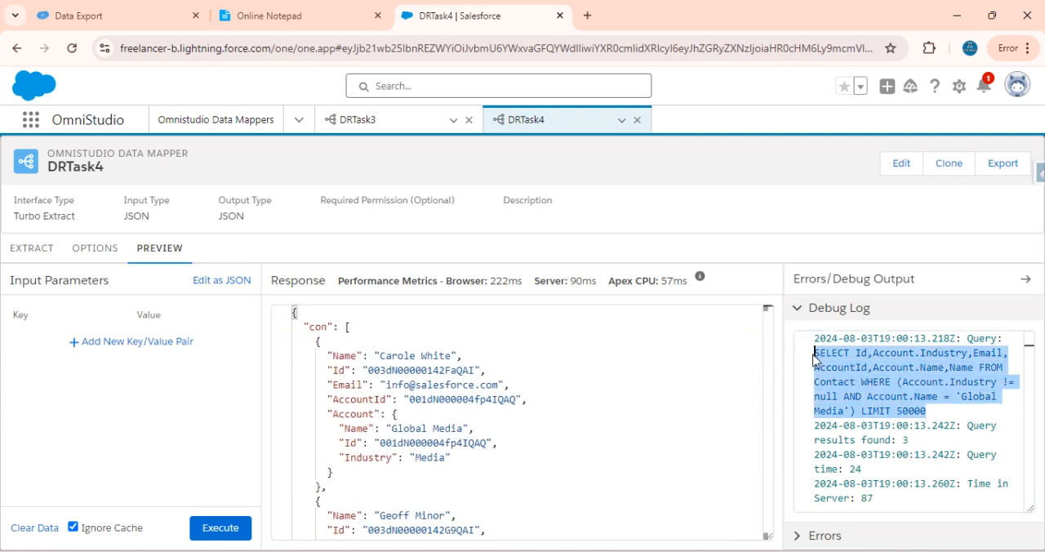
{"action": "left_click", "coordinate": [83, 14]}
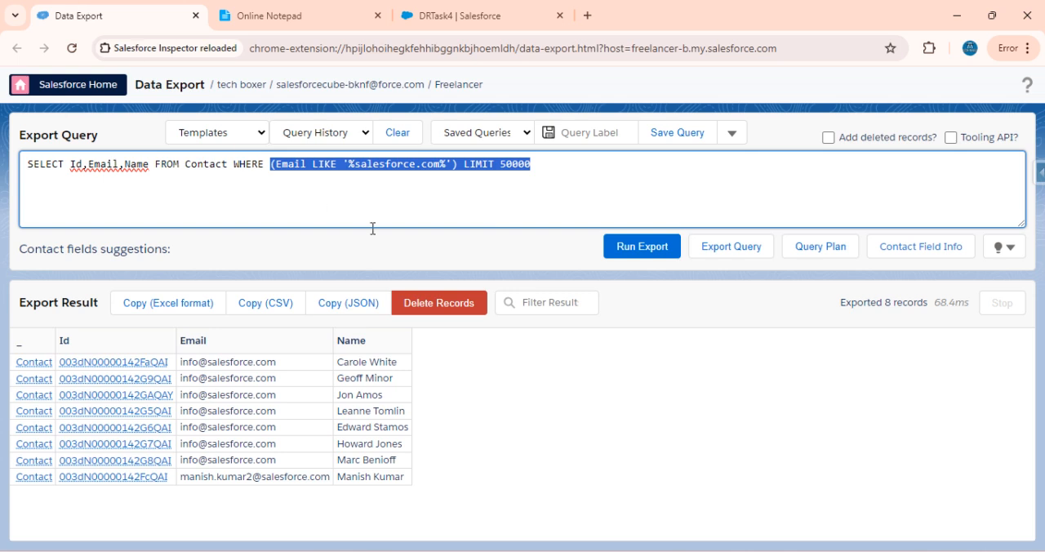
{"action": "left_click", "coordinate": [551, 161]}
{"action": "key", "text": "ctrl+a"}
{"action": "key", "text": "ctrl+v"}
{"action": "left_click", "coordinate": [652, 246]}
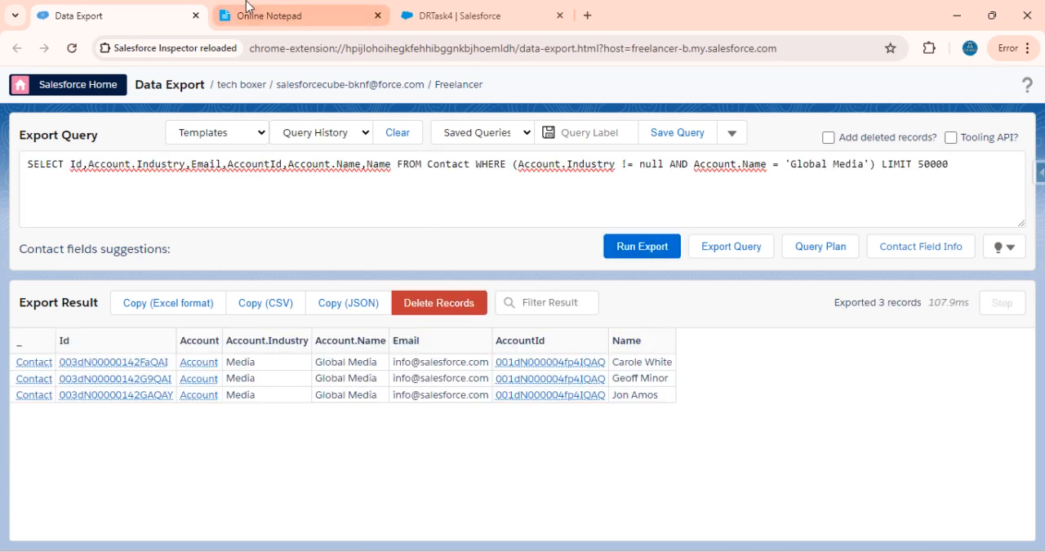
Read the fifth task in the notepad, covering the Contact fields and the Phone or Email conditions
{"action": "left_click", "coordinate": [303, 13]}
{"action": "left_click", "coordinate": [481, 15]}
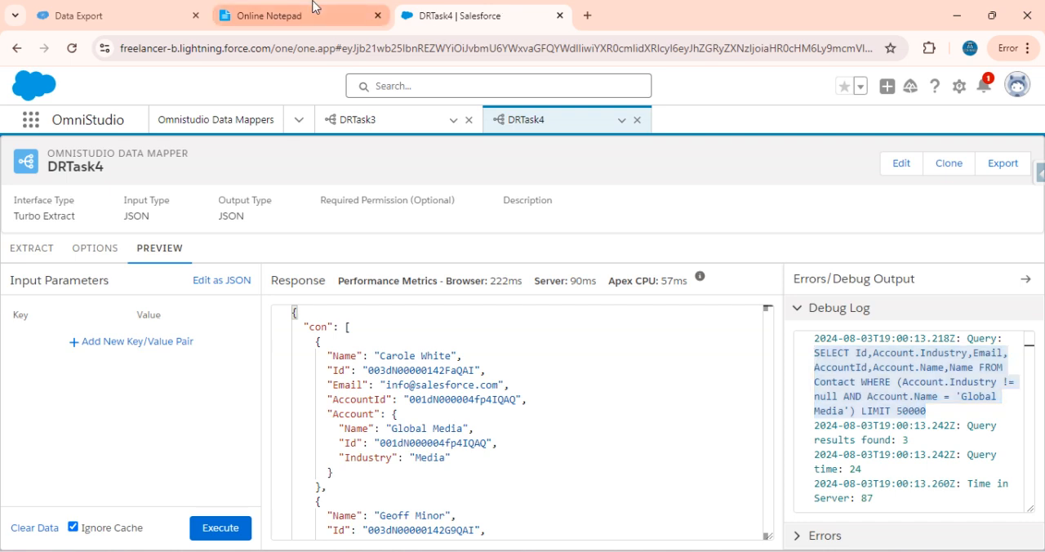
{"action": "left_click", "coordinate": [318, 12]}
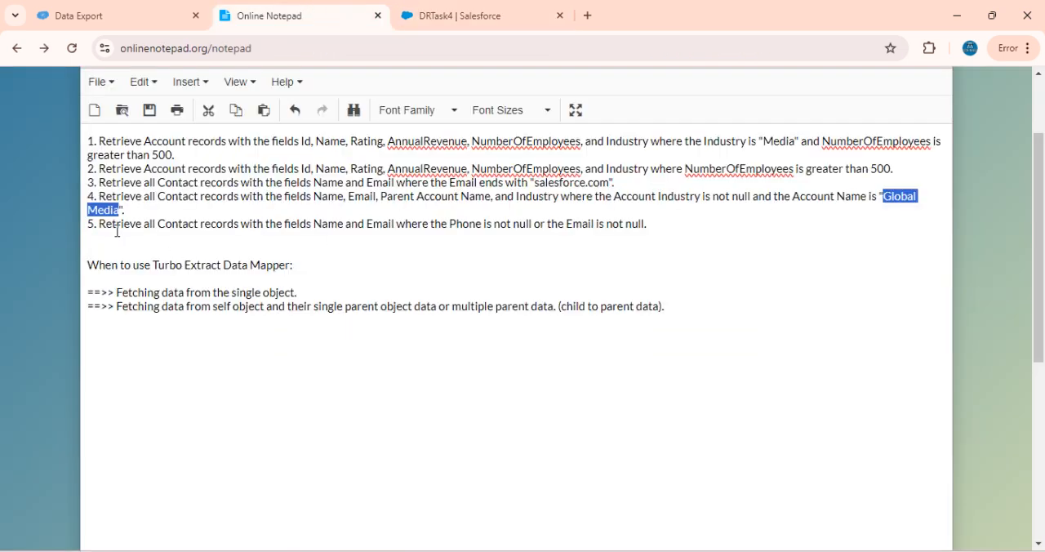
{"action": "left_click_drag", "start_coordinate": [104, 224], "coordinate": [168, 227]}
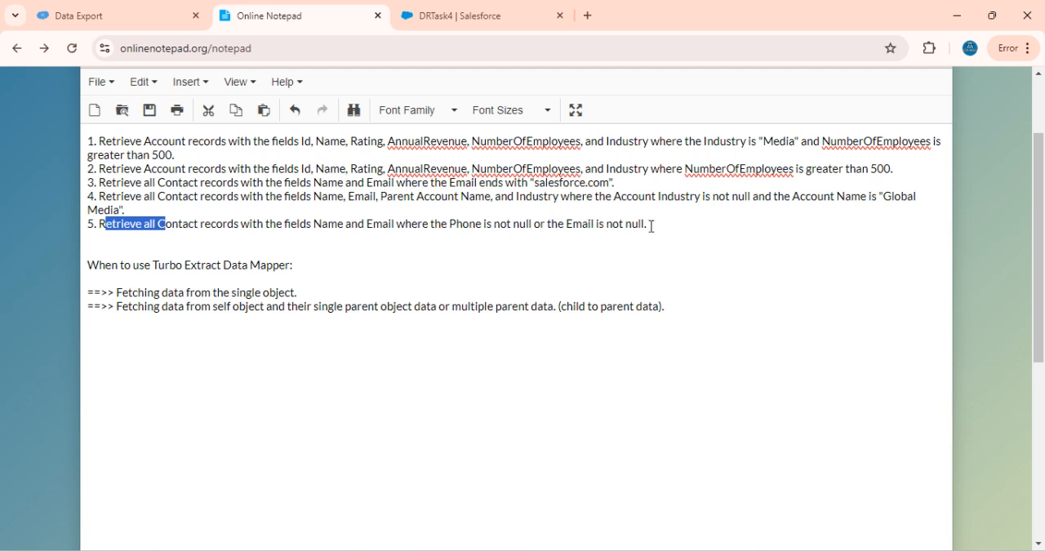
Clone the DRTask4 data mapper under the name DRTASK5
{"action": "left_click", "coordinate": [445, 14]}
{"action": "left_click", "coordinate": [32, 248]}
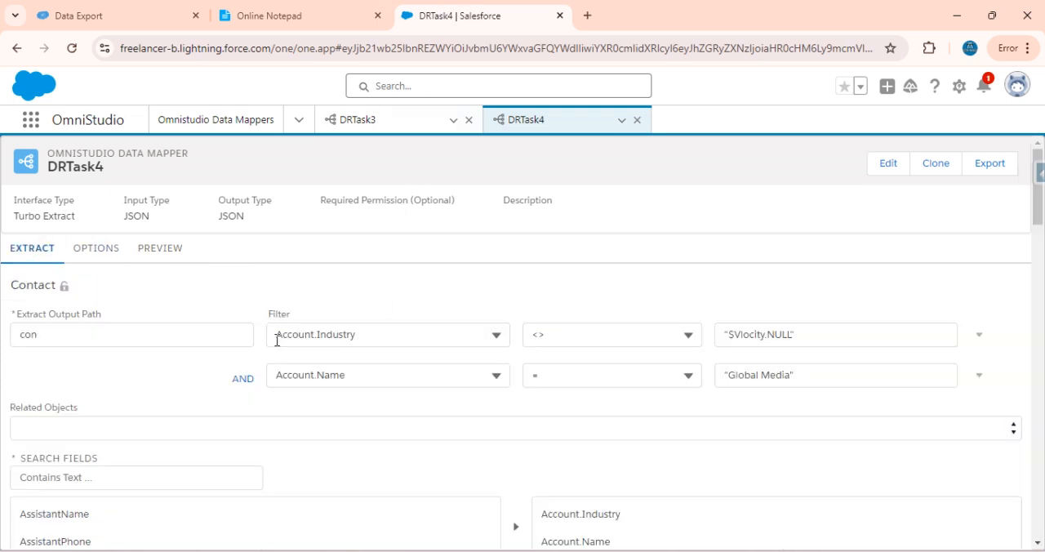
{"action": "scroll", "coordinate": [306, 436], "scroll_direction": "down", "scroll_amount": 5}
{"action": "scroll", "coordinate": [305, 436], "scroll_direction": "up", "scroll_amount": 5}
{"action": "left_click", "coordinate": [944, 164]}
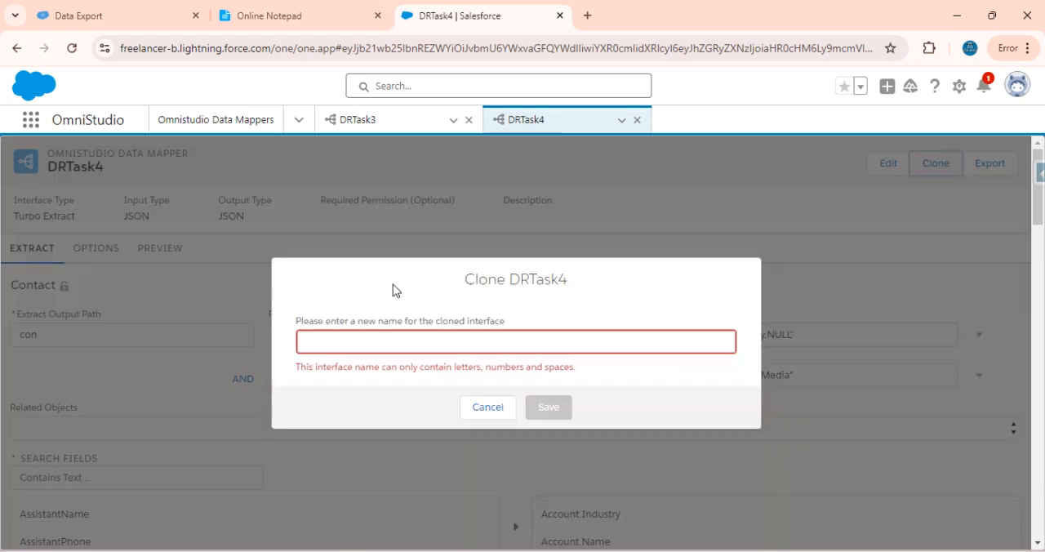
{"action": "type", "text": "DR"}
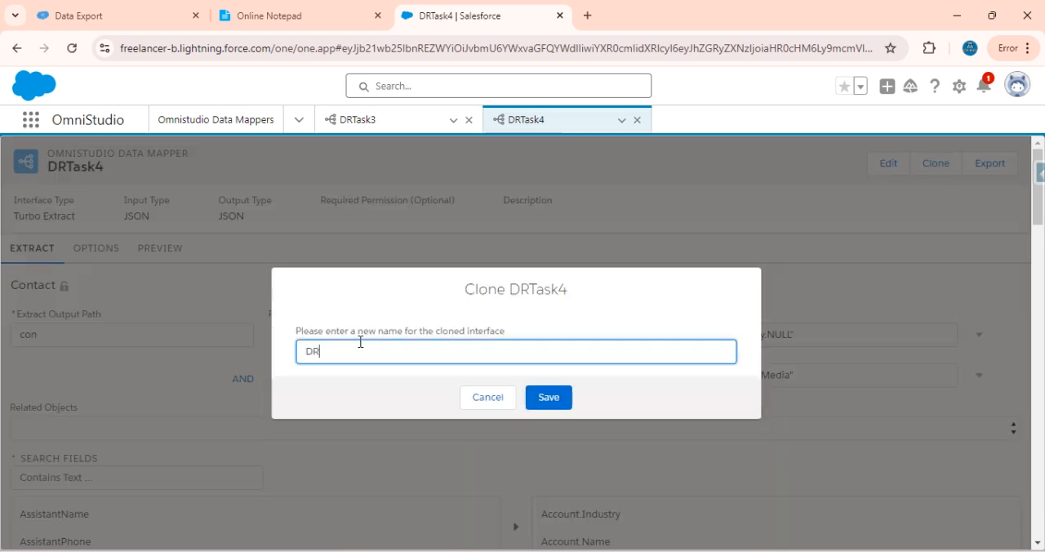
{"action": "type", "text": "TASK5"}
{"action": "left_click", "coordinate": [555, 403]}
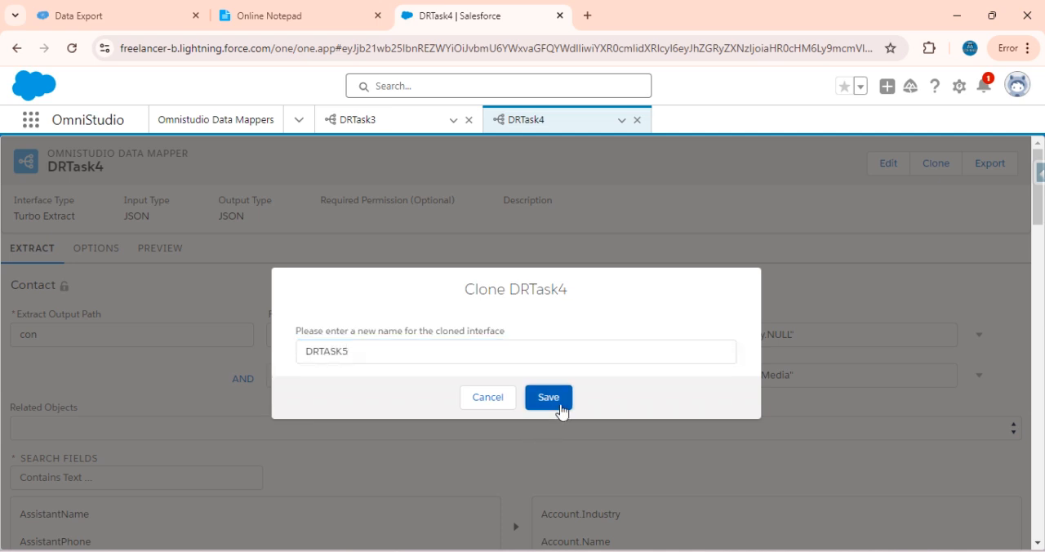
Remove Account.Industry and Account.Name from DRTASK5's selected Contact fields
{"action": "left_click", "coordinate": [318, 6]}
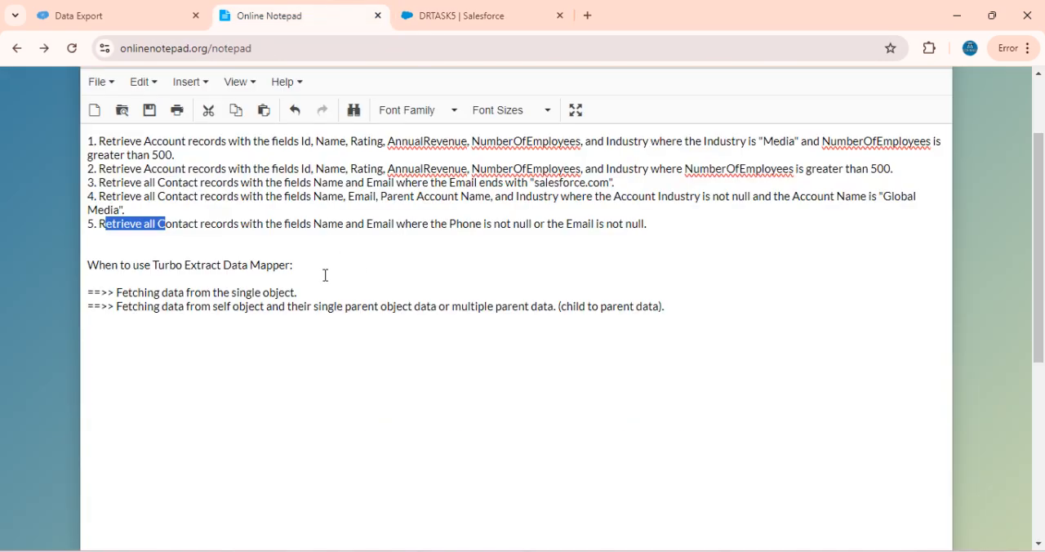
{"action": "left_click", "coordinate": [500, 7]}
{"action": "scroll", "coordinate": [339, 336], "scroll_direction": "down", "scroll_amount": 1}
{"action": "scroll", "coordinate": [338, 341], "scroll_direction": "down", "scroll_amount": 3}
{"action": "scroll", "coordinate": [433, 331], "scroll_direction": "up", "scroll_amount": 1}
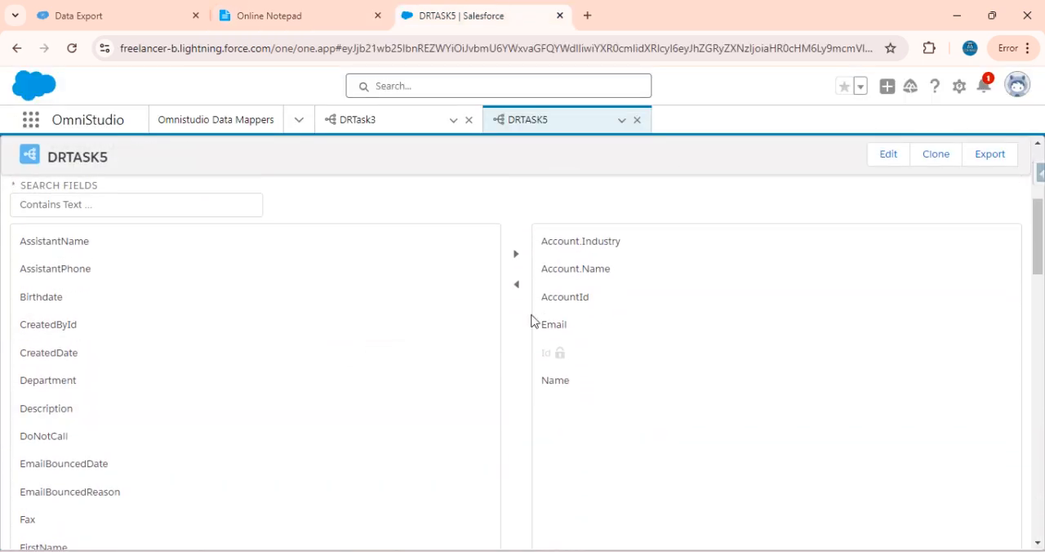
{"action": "left_click", "coordinate": [593, 238]}
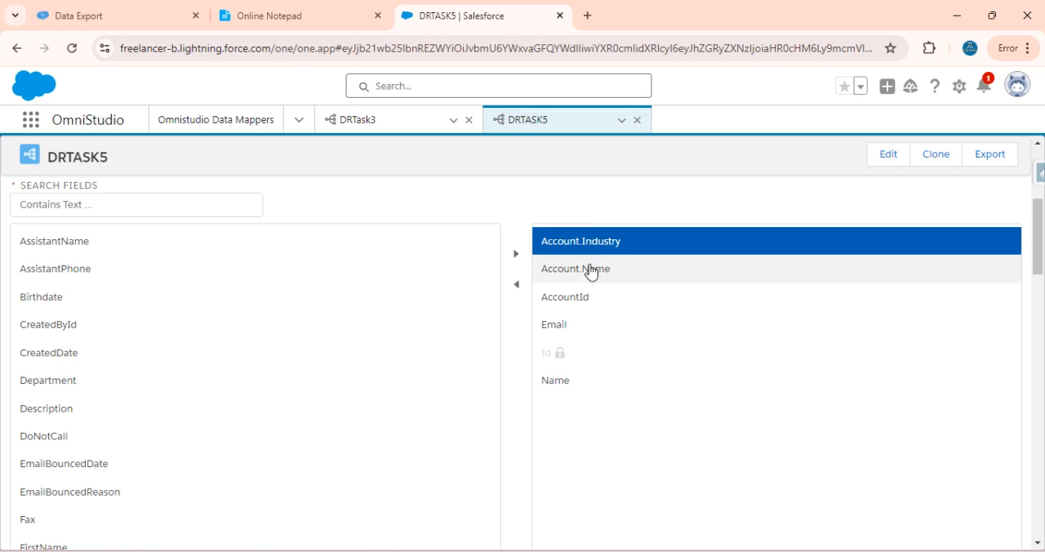
{"action": "left_click", "coordinate": [591, 272], "text": "shift"}
{"action": "left_click", "coordinate": [517, 285]}
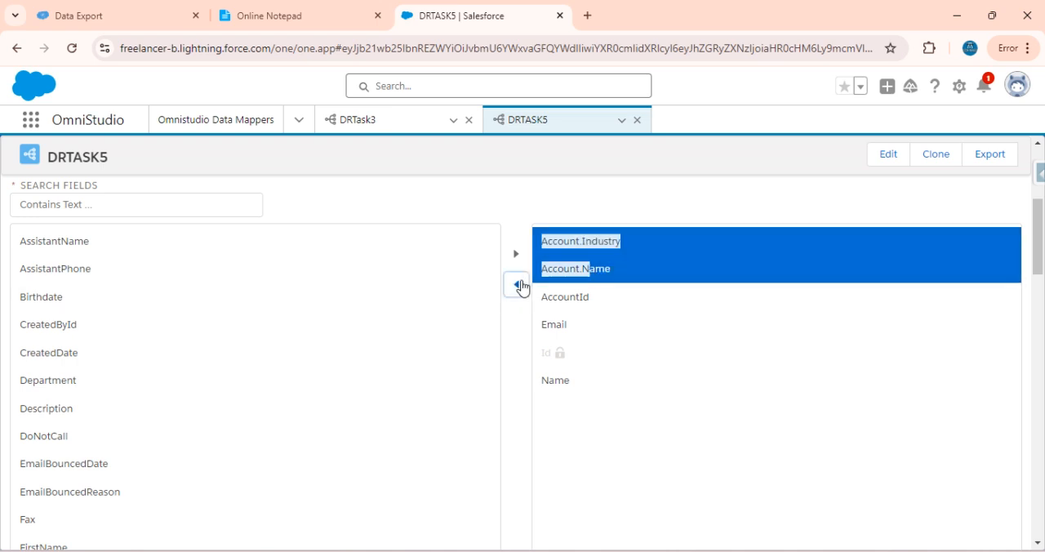
Delete the Account.Name filter condition from DRTASK5's Contact extract
{"action": "scroll", "coordinate": [467, 271], "scroll_direction": "up", "scroll_amount": 3}
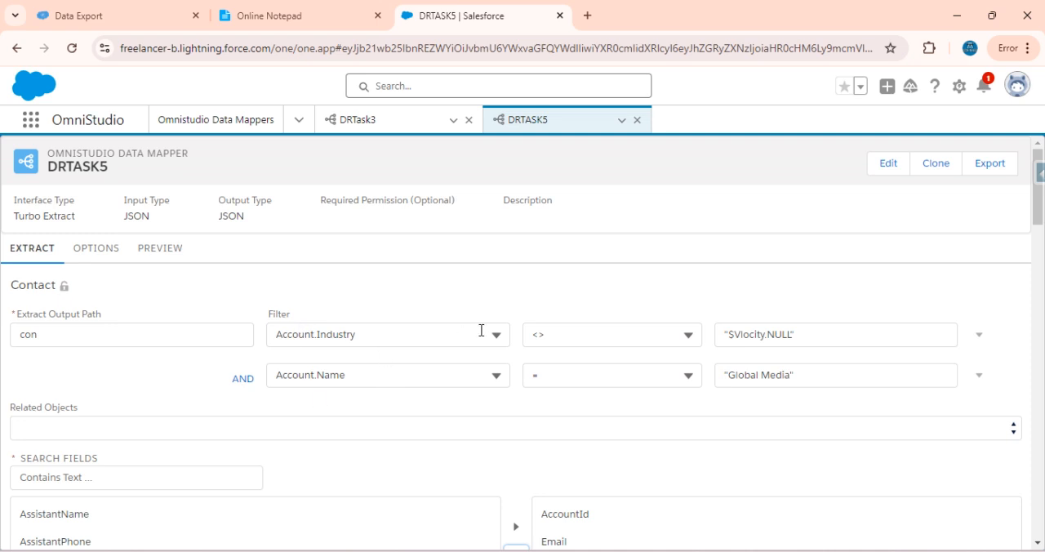
{"action": "left_click", "coordinate": [979, 380]}
{"action": "scroll", "coordinate": [955, 493], "scroll_direction": "down", "scroll_amount": 1}
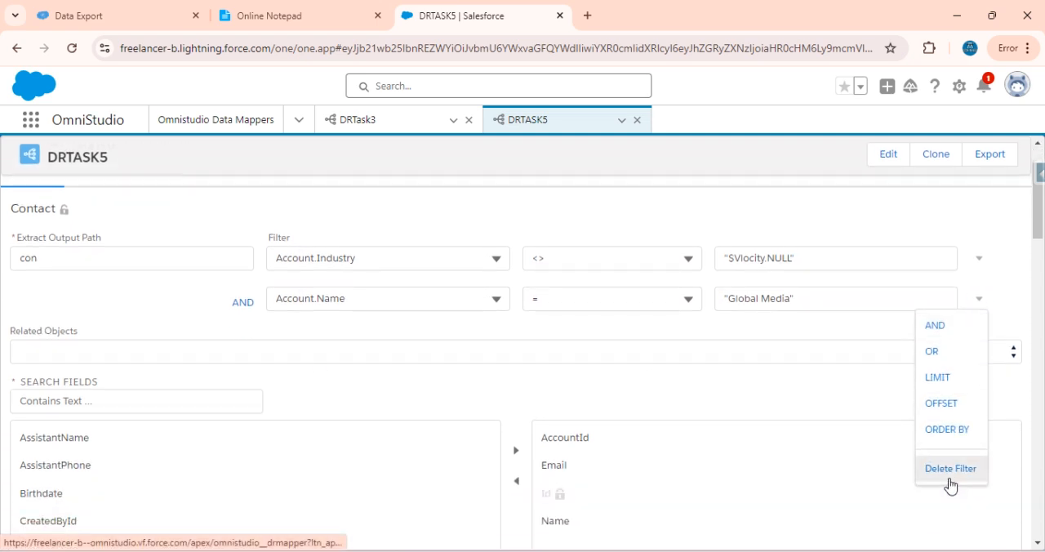
{"action": "left_click", "coordinate": [950, 480]}
Check the fifth task's conditions in the notepad and change the remaining filter's field from Account.Industry to Phone
{"action": "left_click", "coordinate": [269, 15]}
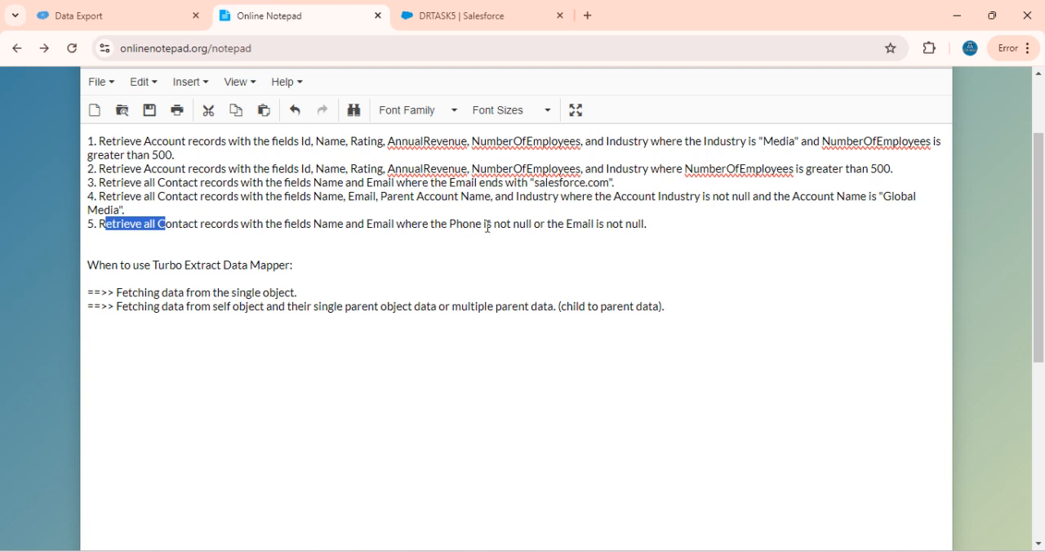
{"action": "left_click_drag", "start_coordinate": [455, 221], "coordinate": [660, 223]}
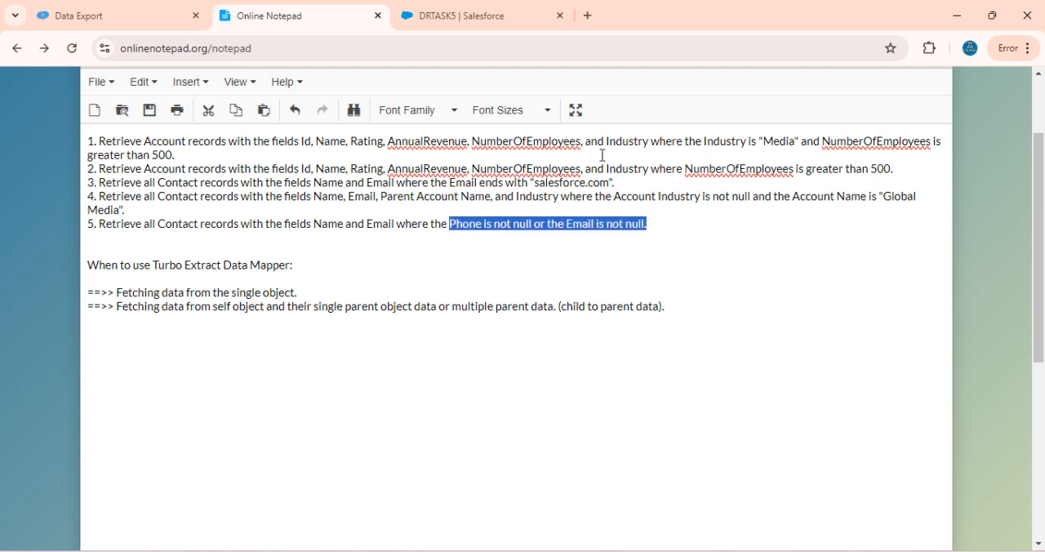
{"action": "left_click", "coordinate": [484, 21]}
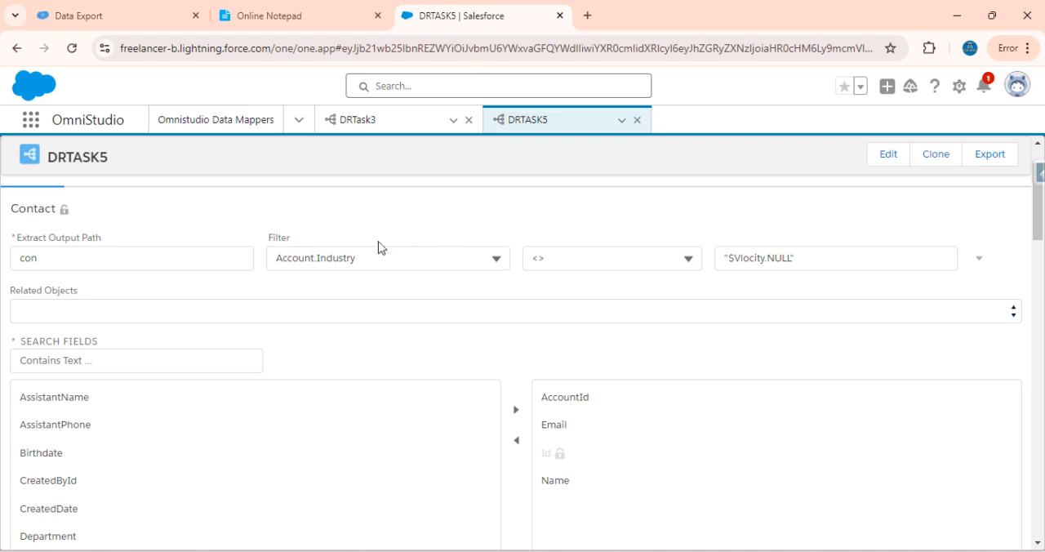
{"action": "left_click", "coordinate": [365, 258]}
{"action": "key", "text": "ctrl+a"}
{"action": "key", "text": "BackSpace"}
{"action": "type", "text": "Phone"}
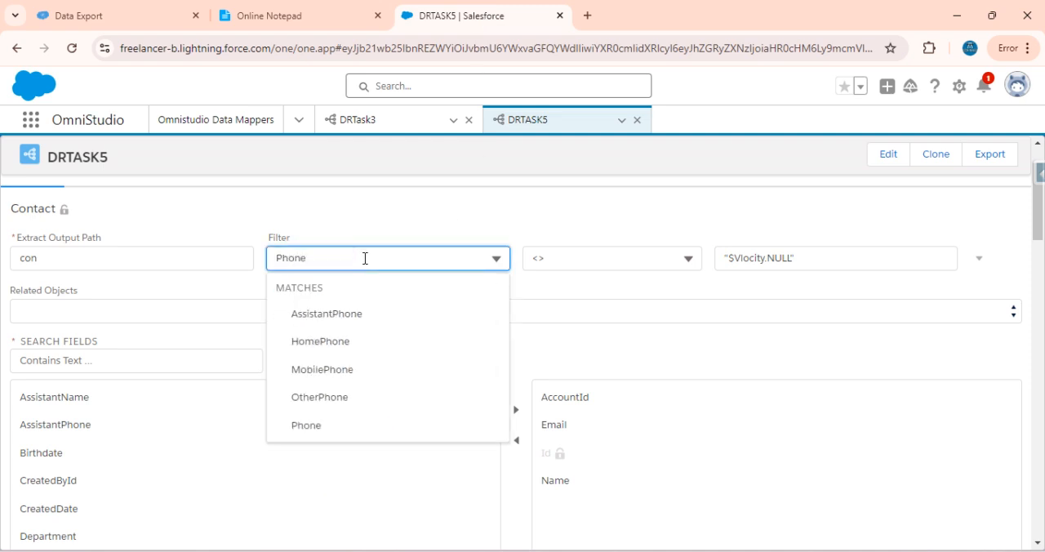
{"action": "left_click", "coordinate": [313, 428]}
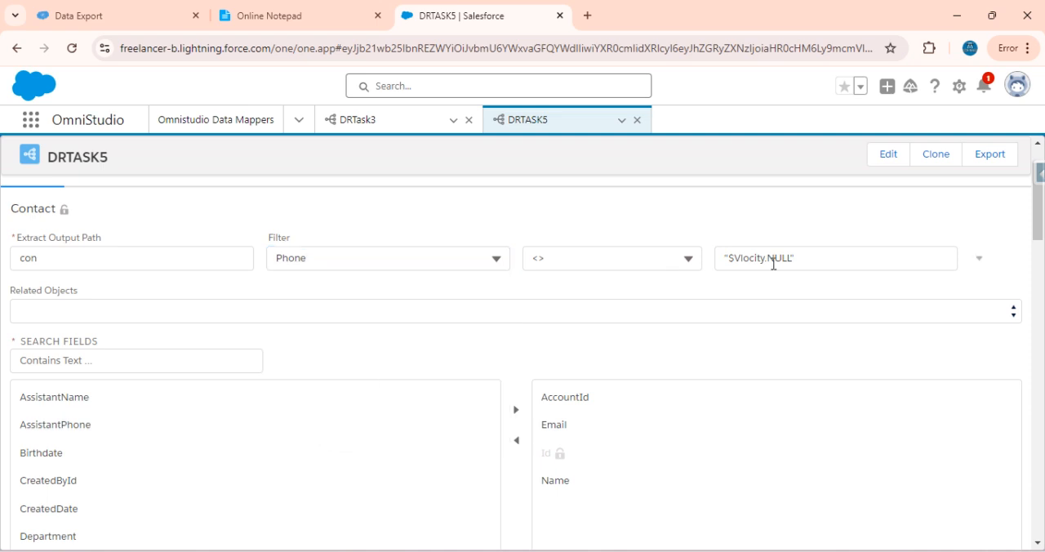
Add an AND filter condition on the Email field with the <> operator
{"action": "left_click", "coordinate": [981, 260]}
{"action": "left_click", "coordinate": [943, 296]}
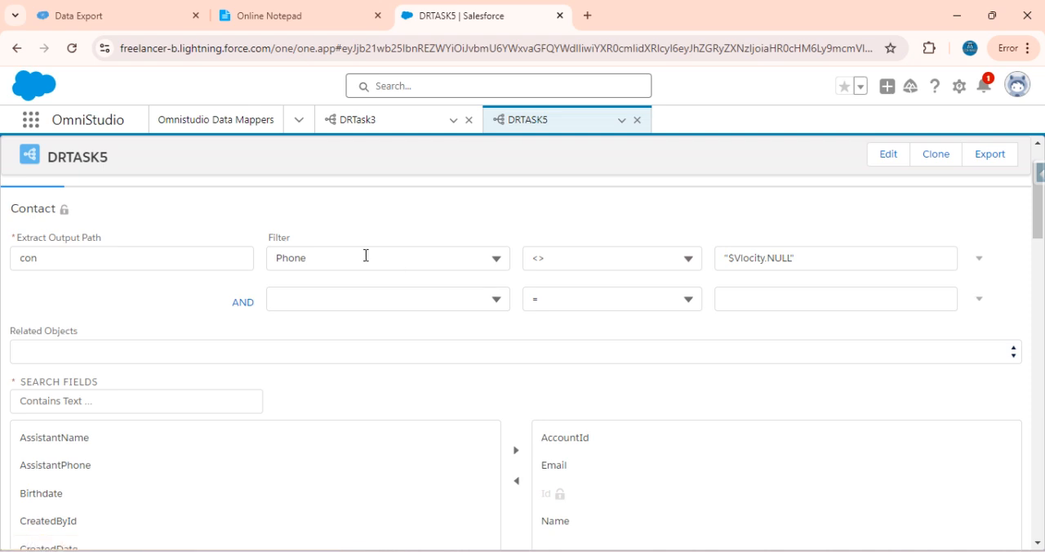
{"action": "left_click", "coordinate": [332, 302]}
{"action": "type", "text": "Email"}
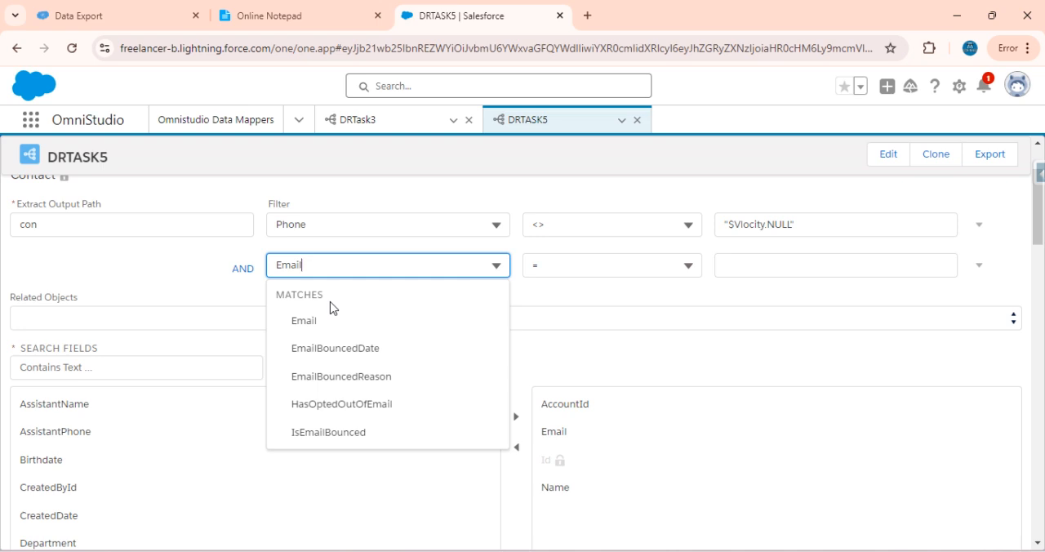
{"action": "left_click", "coordinate": [314, 321]}
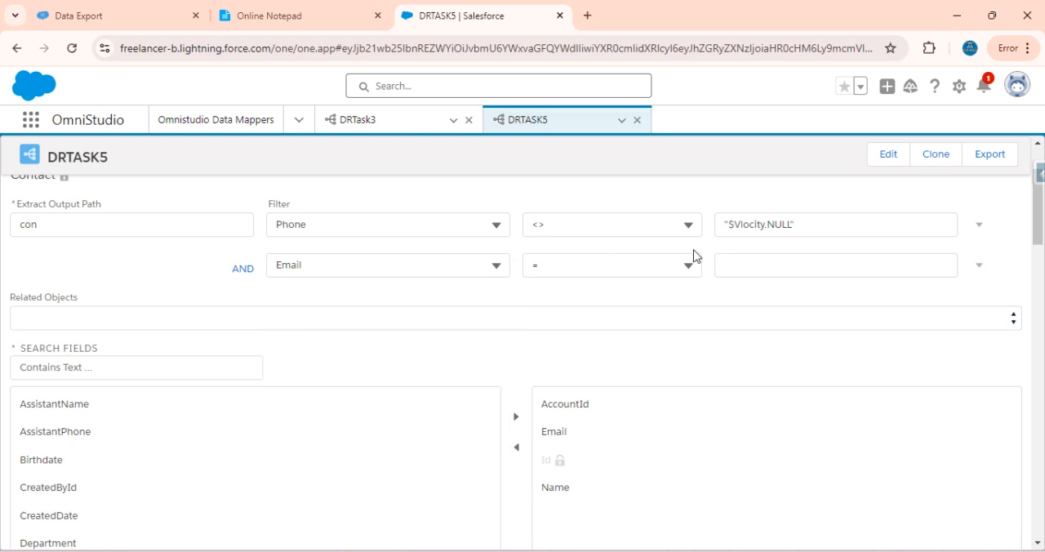
{"action": "left_click", "coordinate": [620, 265]}
{"action": "left_click", "coordinate": [555, 345]}
Copy the Phone condition's value "$Vlocity.NULL" into the Email condition
{"action": "triple_click", "coordinate": [828, 224]}
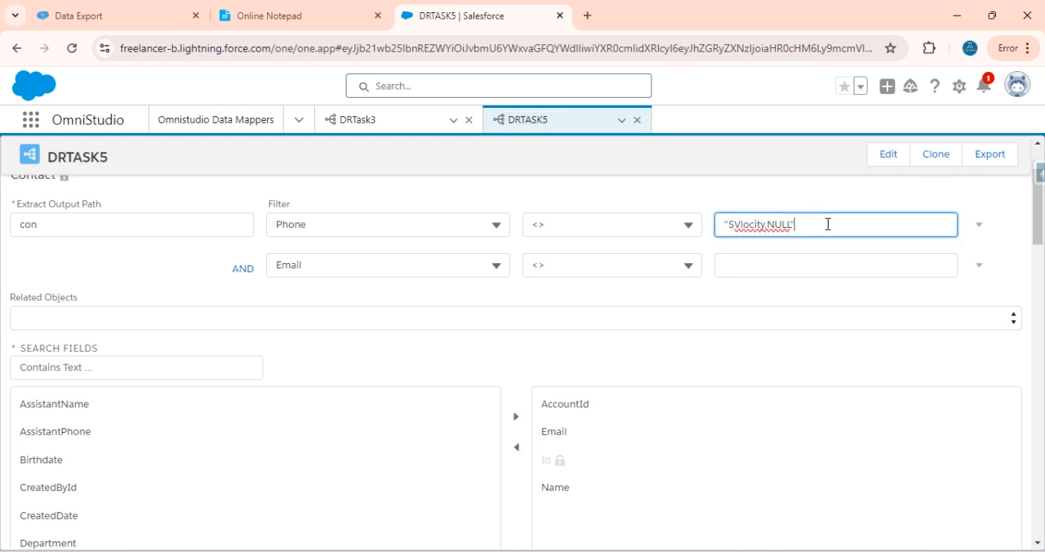
{"action": "key", "text": "ctrl+c"}
{"action": "left_click", "coordinate": [773, 267]}
{"action": "key", "text": "ctrl+v"}
{"action": "scroll", "coordinate": [523, 309], "scroll_direction": "up", "scroll_amount": 2}
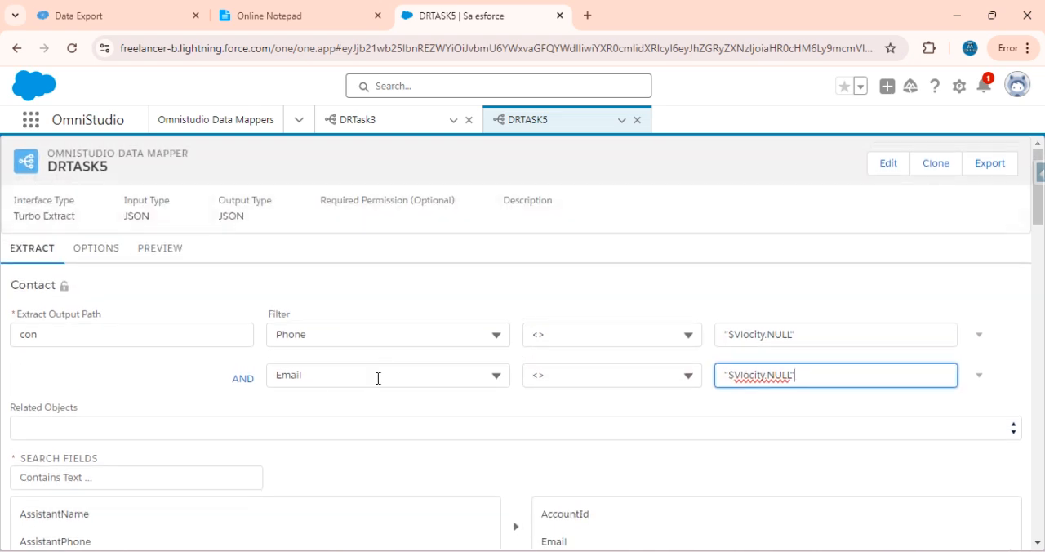
Compare the selected fields with the fifth task in the notepad and remove AccountId from DRTASK5's selected Contact fields
{"action": "scroll", "coordinate": [474, 399], "scroll_direction": "down", "scroll_amount": 3}
{"action": "scroll", "coordinate": [473, 398], "scroll_direction": "up", "scroll_amount": 1}
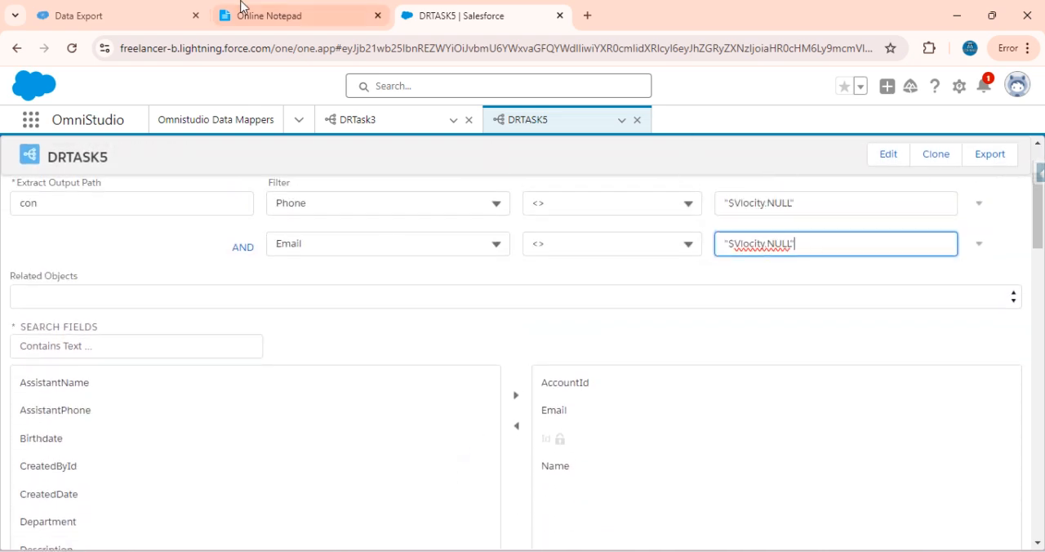
{"action": "left_click", "coordinate": [242, 7]}
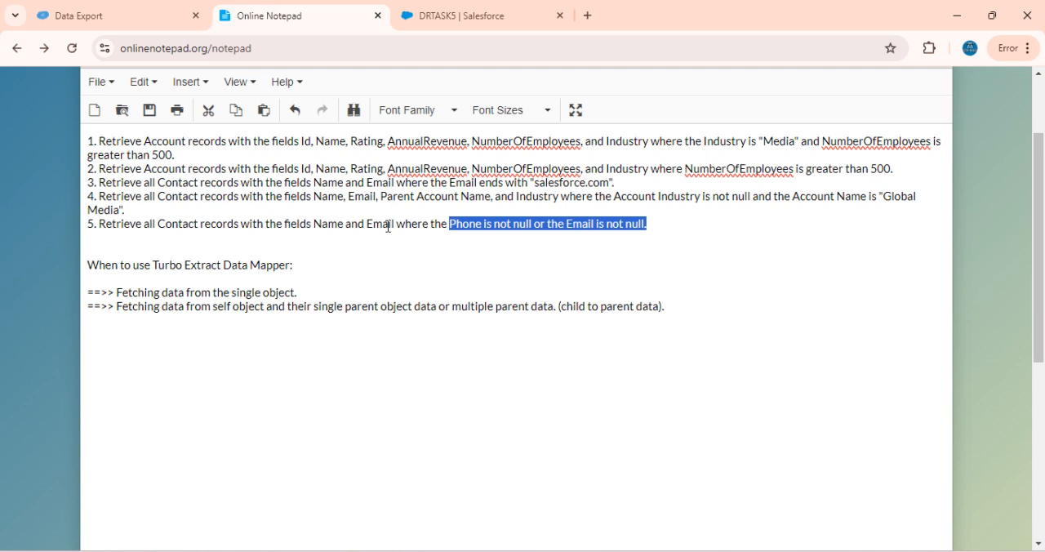
{"action": "left_click", "coordinate": [464, 21]}
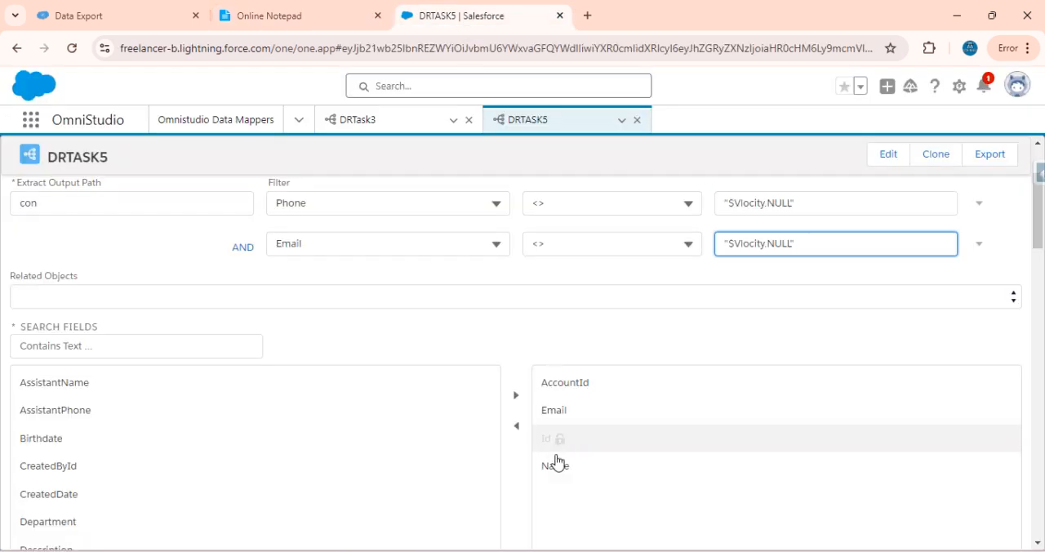
{"action": "left_click", "coordinate": [570, 386]}
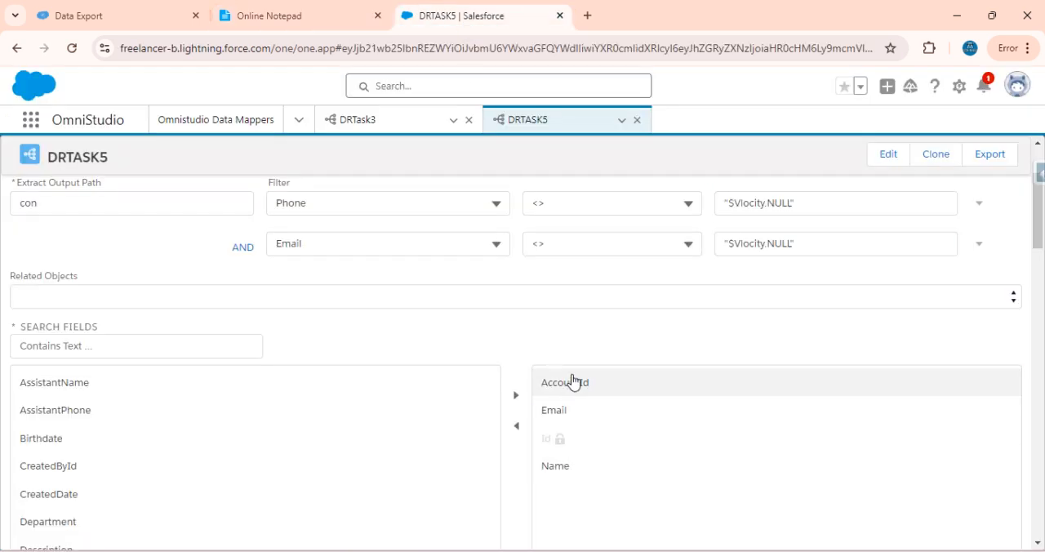
{"action": "left_click", "coordinate": [518, 427]}
Execute DRTASK5's preview with the Phone and Email filter conditions
{"action": "scroll", "coordinate": [383, 289], "scroll_direction": "up", "scroll_amount": 3}
{"action": "left_click", "coordinate": [162, 248]}
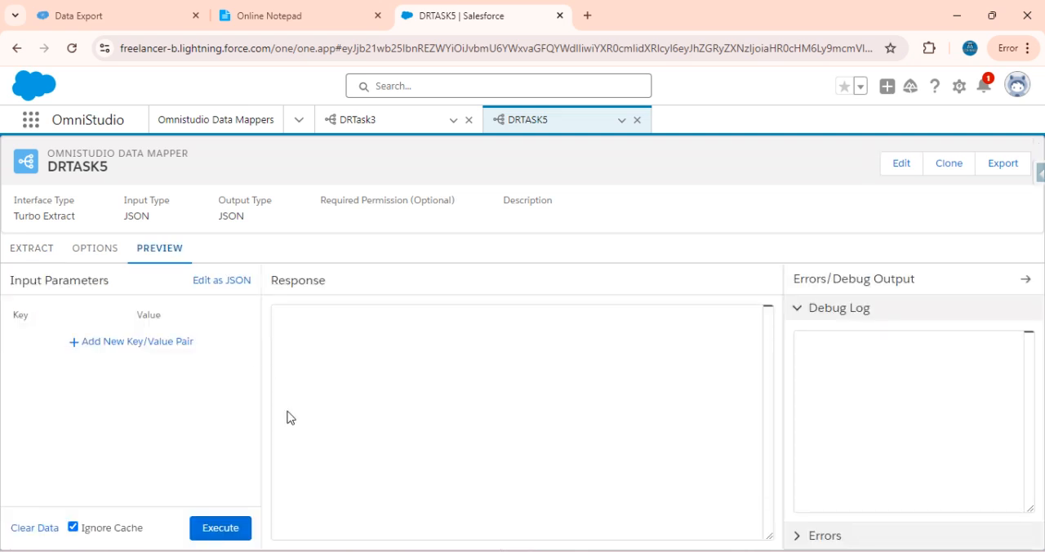
{"action": "left_click", "coordinate": [225, 529]}
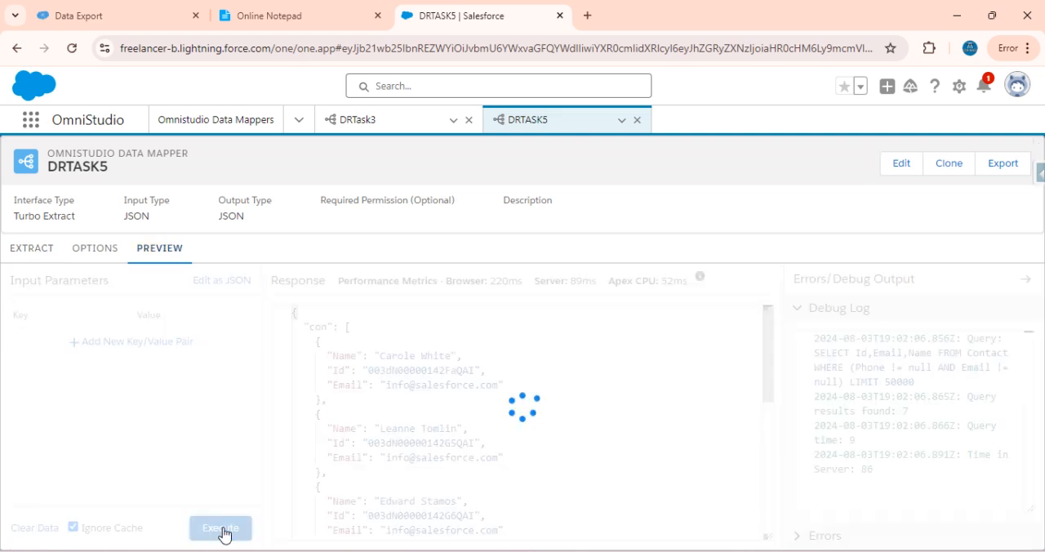
Examine the contacts in DRTASK5's response and the WHERE clause and result count in the debug log, and return to the extract settings
{"action": "scroll", "coordinate": [498, 416], "scroll_direction": "down", "scroll_amount": 5}
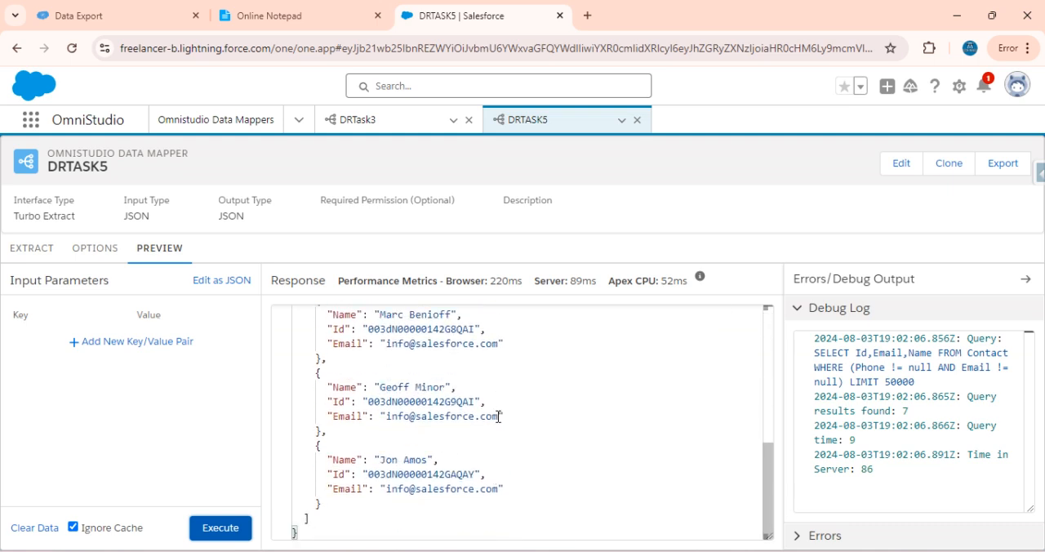
{"action": "scroll", "coordinate": [498, 417], "scroll_direction": "up", "scroll_amount": 4}
{"action": "scroll", "coordinate": [496, 420], "scroll_direction": "down", "scroll_amount": 3}
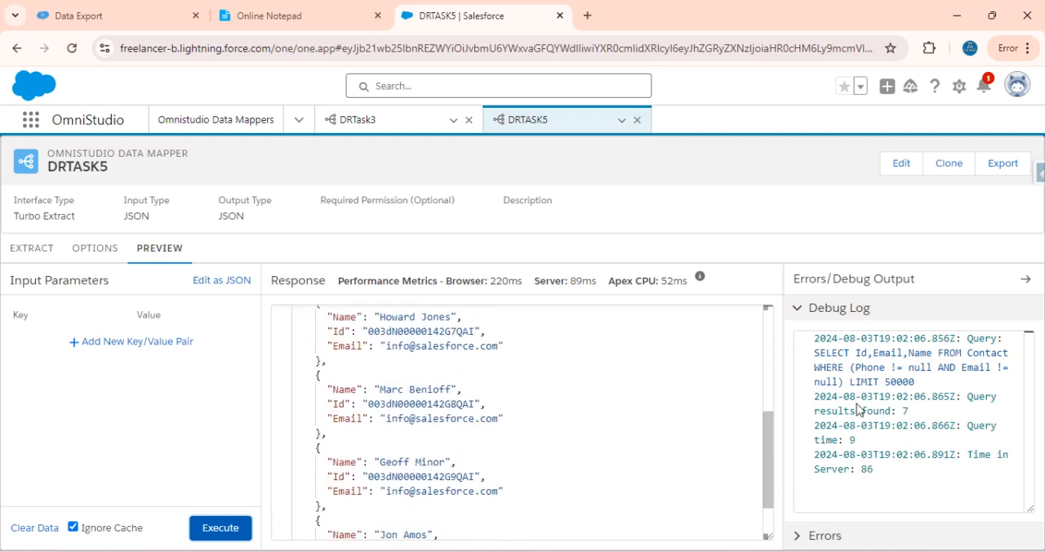
{"action": "left_click_drag", "start_coordinate": [909, 425], "coordinate": [802, 425]}
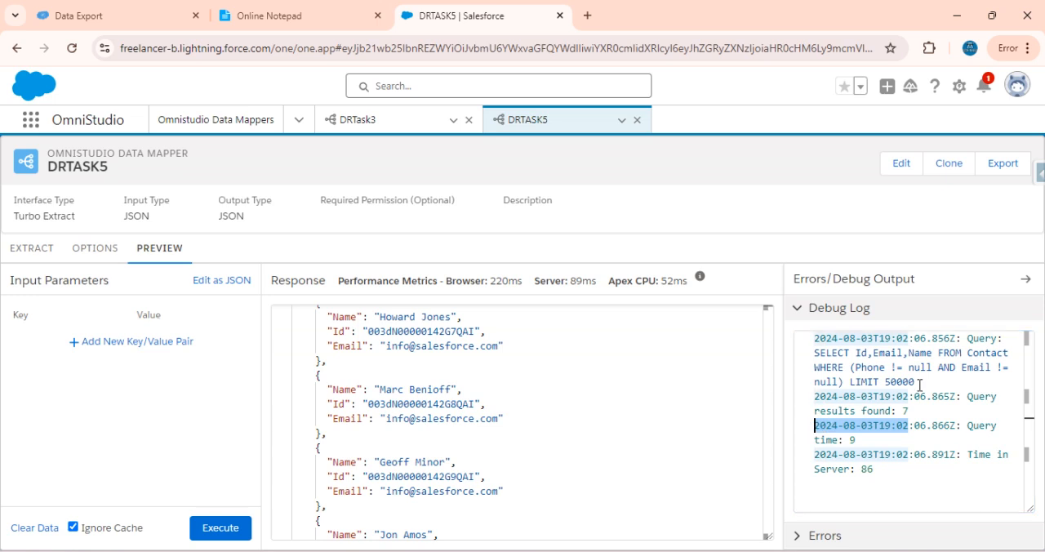
{"action": "double_click", "coordinate": [907, 412]}
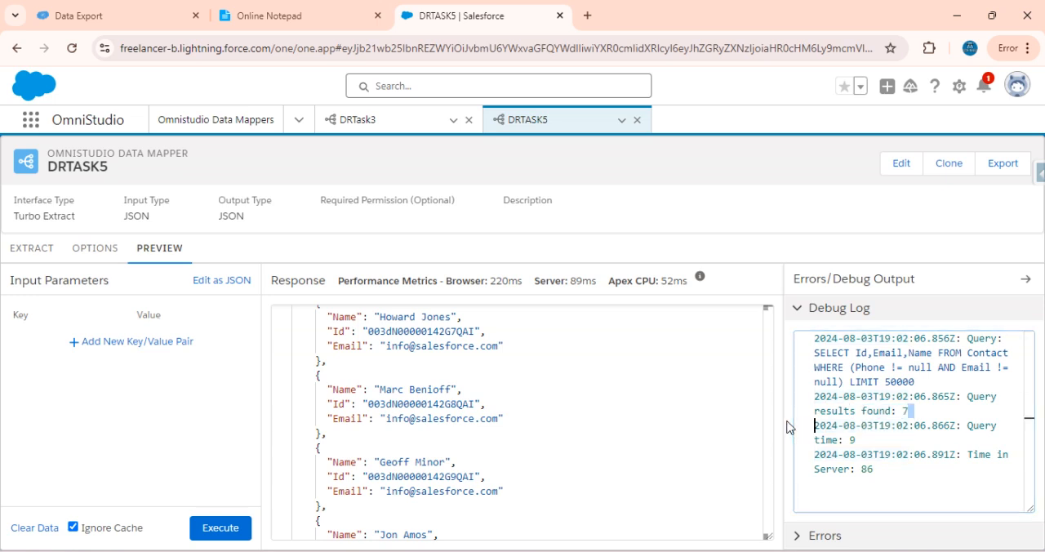
{"action": "double_click", "coordinate": [851, 369]}
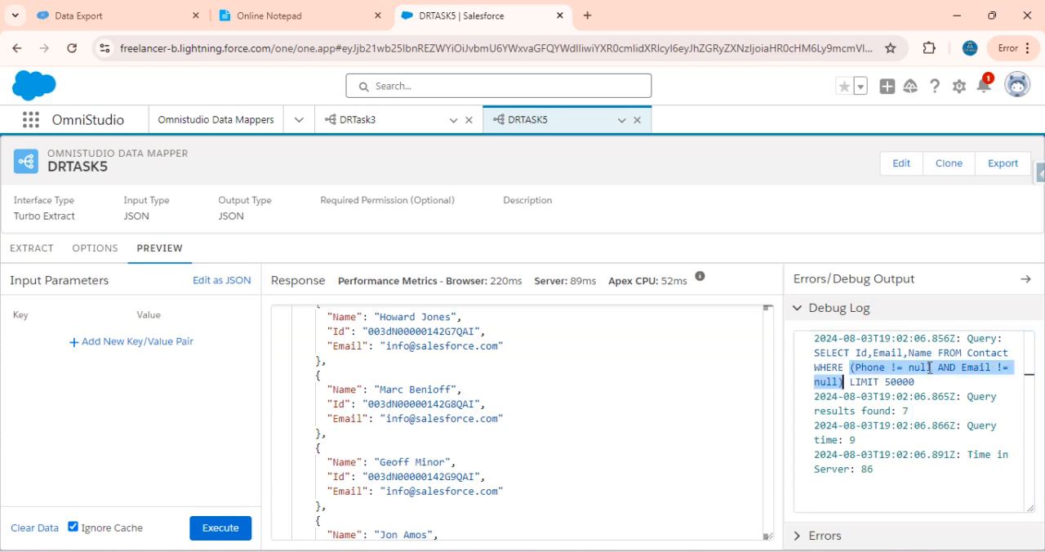
{"action": "left_click_drag", "start_coordinate": [937, 378], "coordinate": [814, 356]}
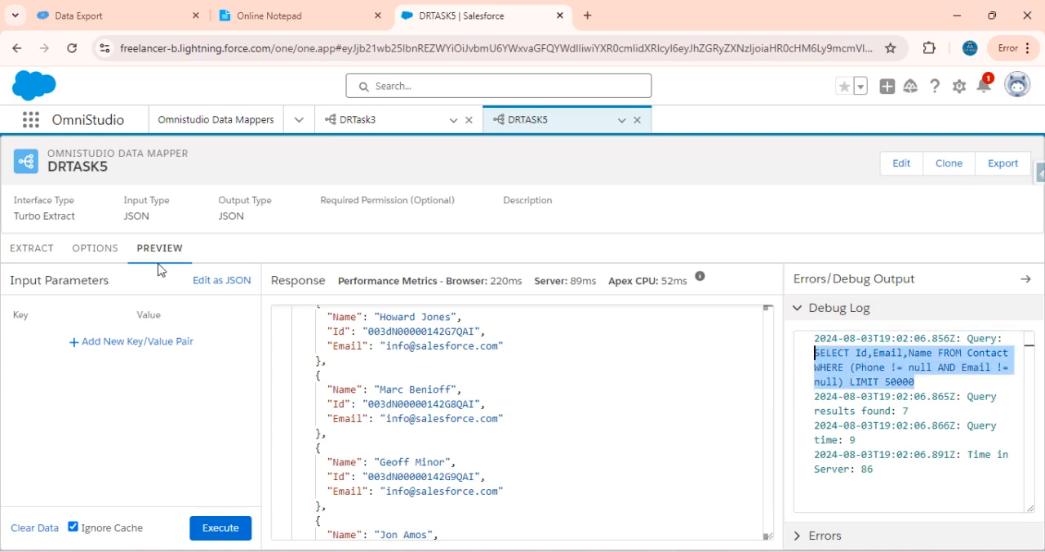
{"action": "left_click", "coordinate": [31, 248]}
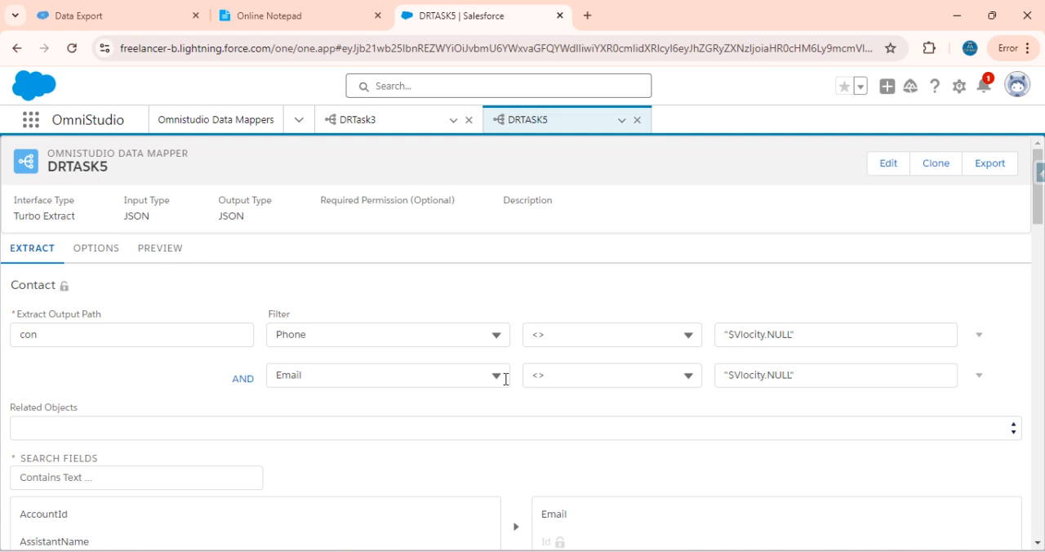